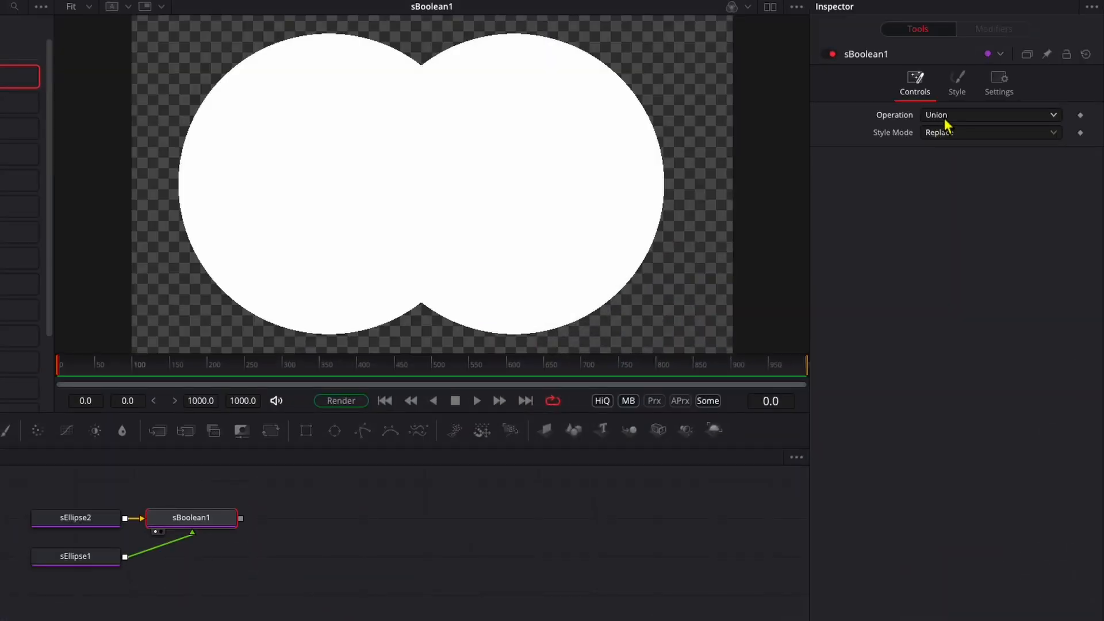
Step: Try the Intersection and Subtract operations on the two ellipses' boolean, return it to Union, and set the Style Mode to Keep
{"action": "left_click", "coordinate": [937, 115]}
{"action": "left_click", "coordinate": [943, 116]}
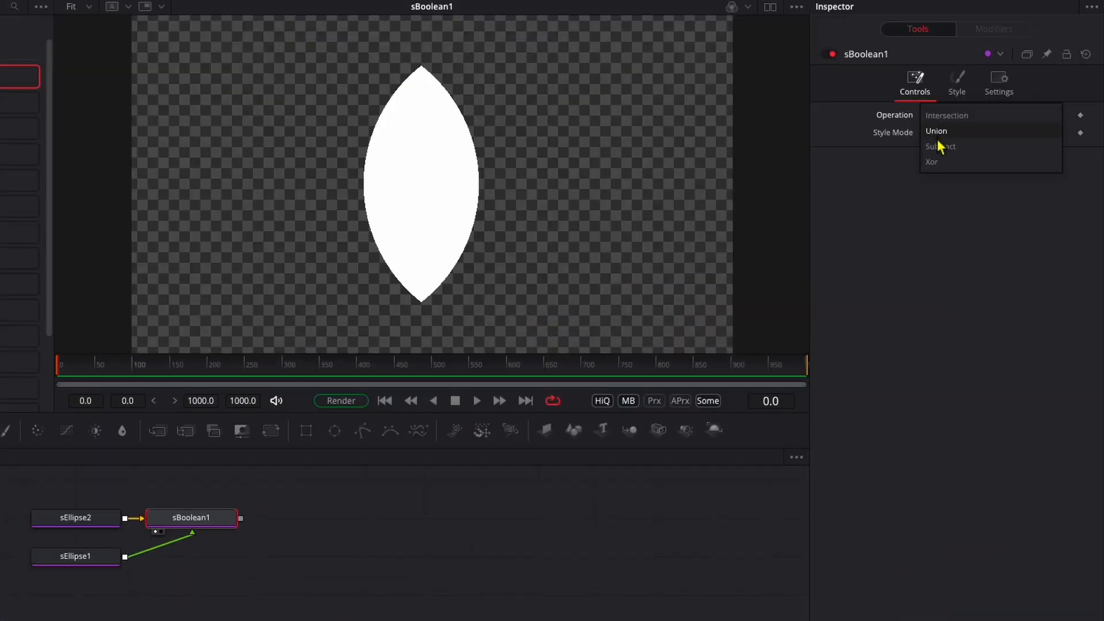
{"action": "left_click", "coordinate": [936, 132]}
{"action": "left_click", "coordinate": [943, 132]}
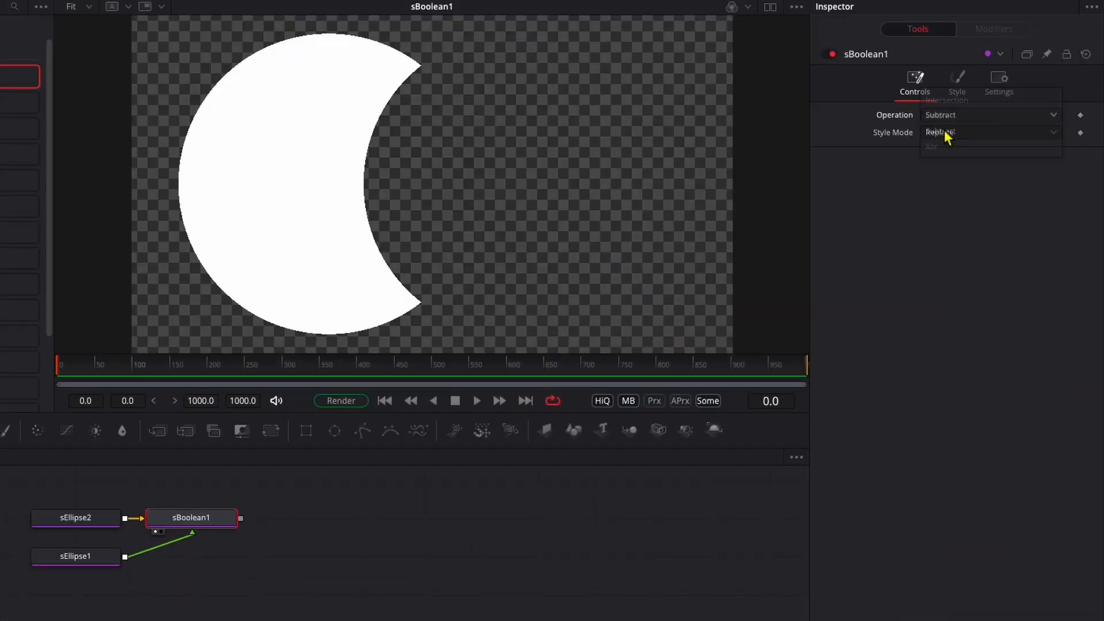
{"action": "key", "text": "ctrl+z"}
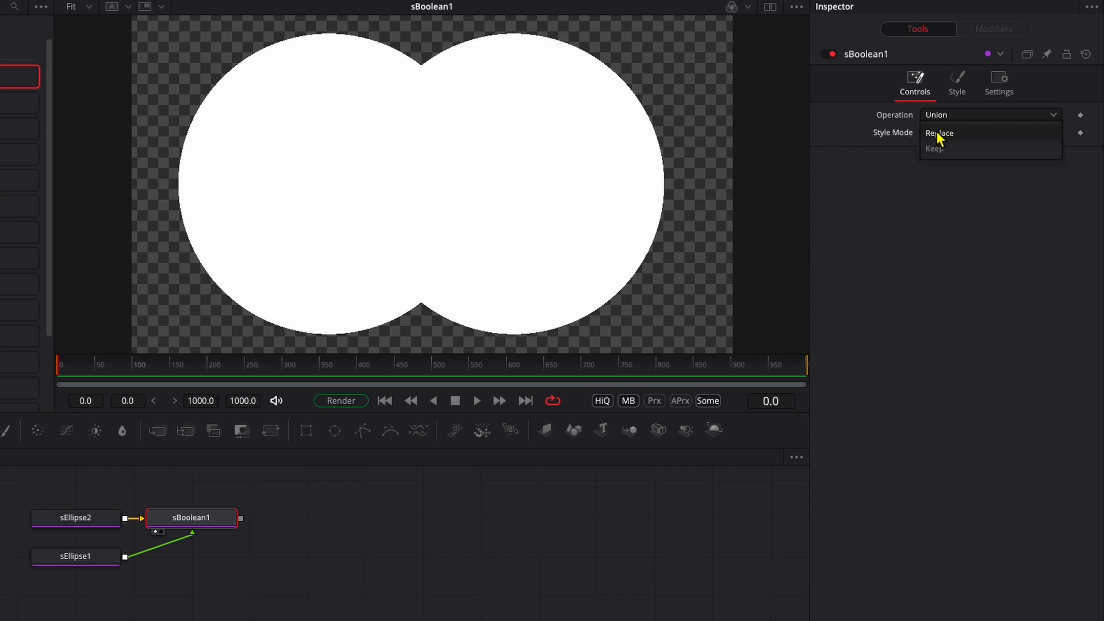
{"action": "left_click", "coordinate": [935, 149]}
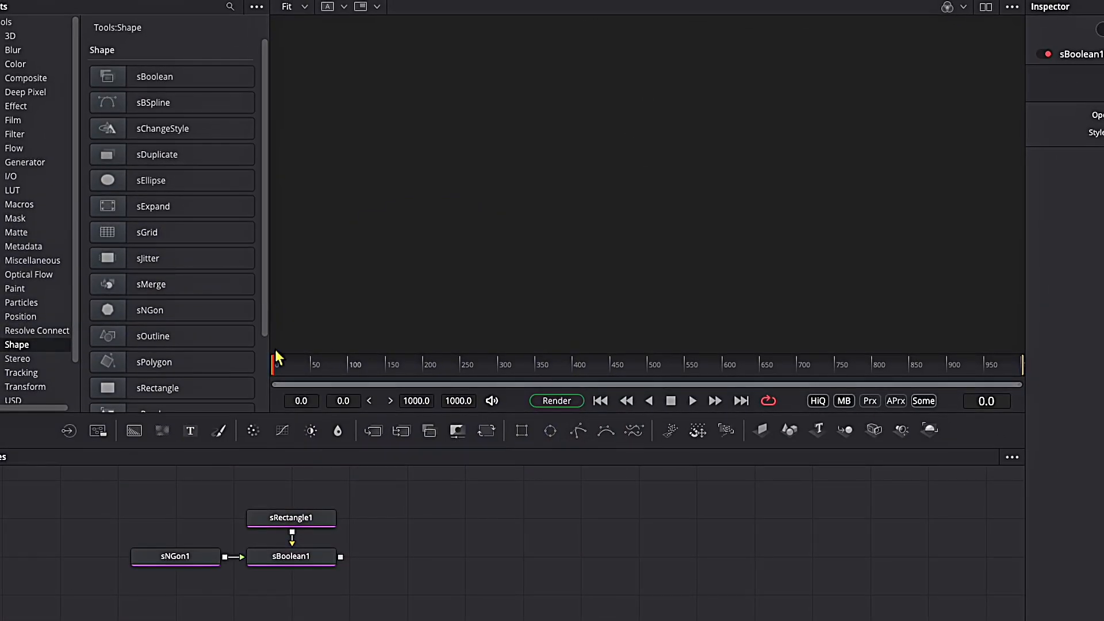
Step: Add an sOutline node after sBoolean1, view it, and adjust the arrow outline's thickness and length
{"action": "left_click_drag", "start_coordinate": [316, 412], "coordinate": [448, 557]}
{"action": "left_click_drag", "start_coordinate": [343, 557], "coordinate": [467, 296]}
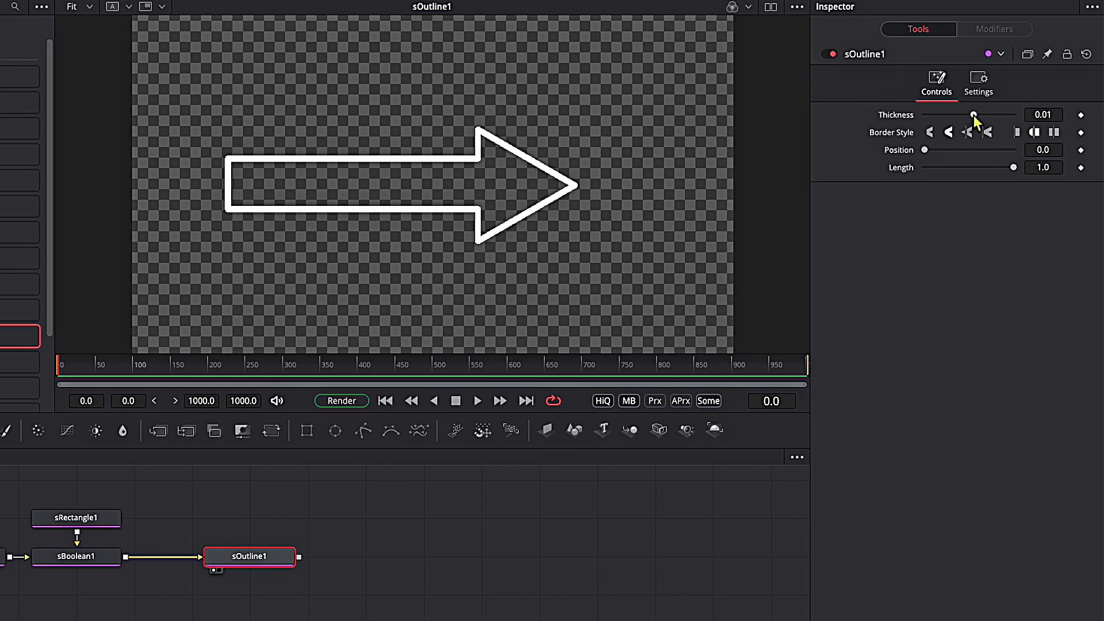
{"action": "left_click_drag", "start_coordinate": [974, 115], "coordinate": [977, 115]}
{"action": "mouse_move", "coordinate": [1013, 168]}
{"action": "left_mouse_down"}
{"action": "mouse_move", "coordinate": [973, 168]}
{"action": "mouse_move", "coordinate": [1010, 149]}
{"action": "left_mouse_up"}
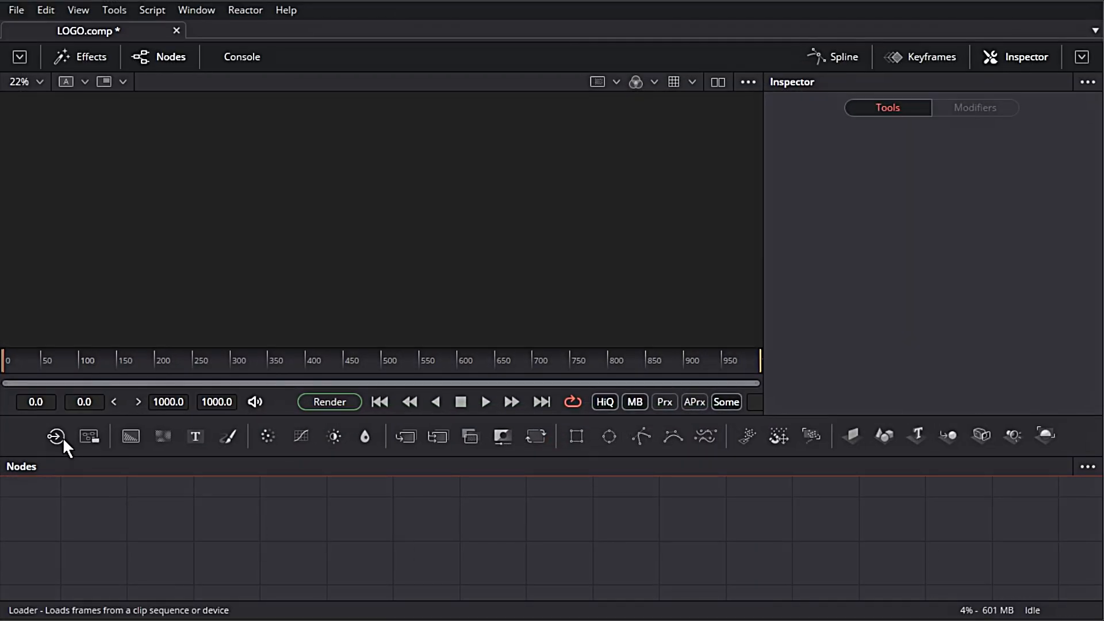
Step: Load IMG_20240602_165443.jpg through a Loader node and display it in the viewer
{"action": "left_click", "coordinate": [271, 540]}
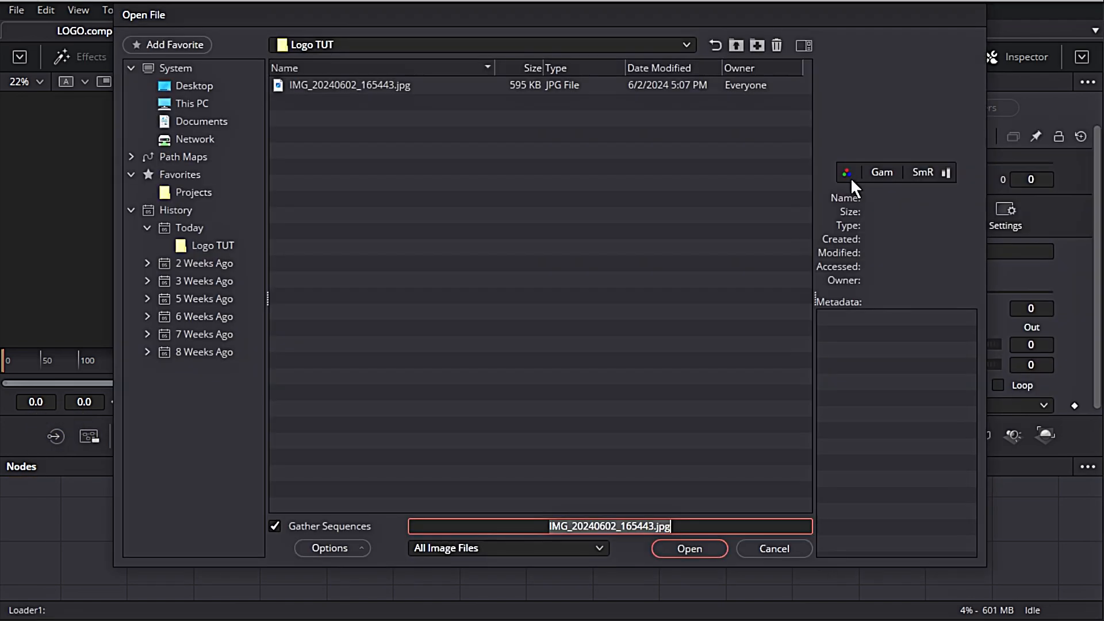
{"action": "left_click", "coordinate": [391, 93]}
{"action": "left_click", "coordinate": [716, 551]}
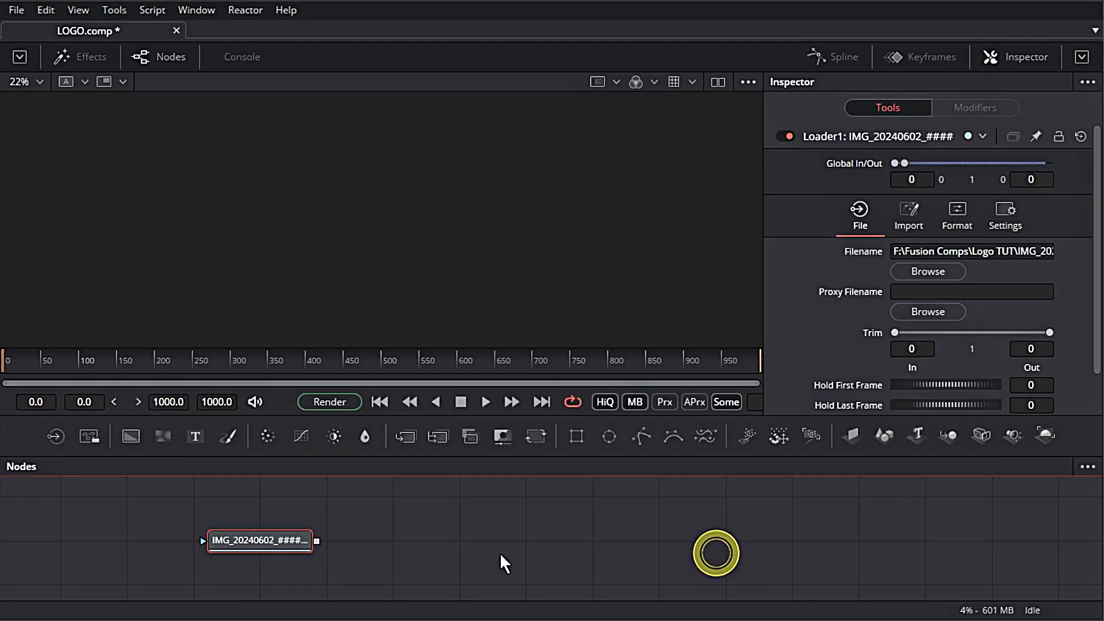
{"action": "left_click_drag", "start_coordinate": [305, 545], "coordinate": [178, 122]}
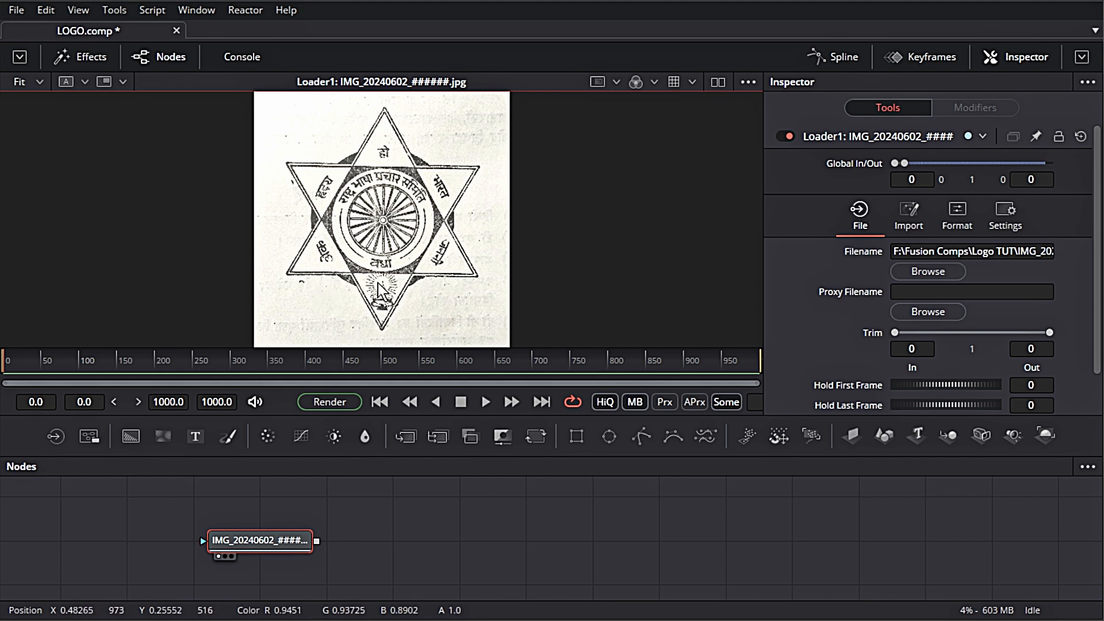
{"action": "scroll", "coordinate": [378, 283], "scroll_direction": "up", "scroll_amount": 2}
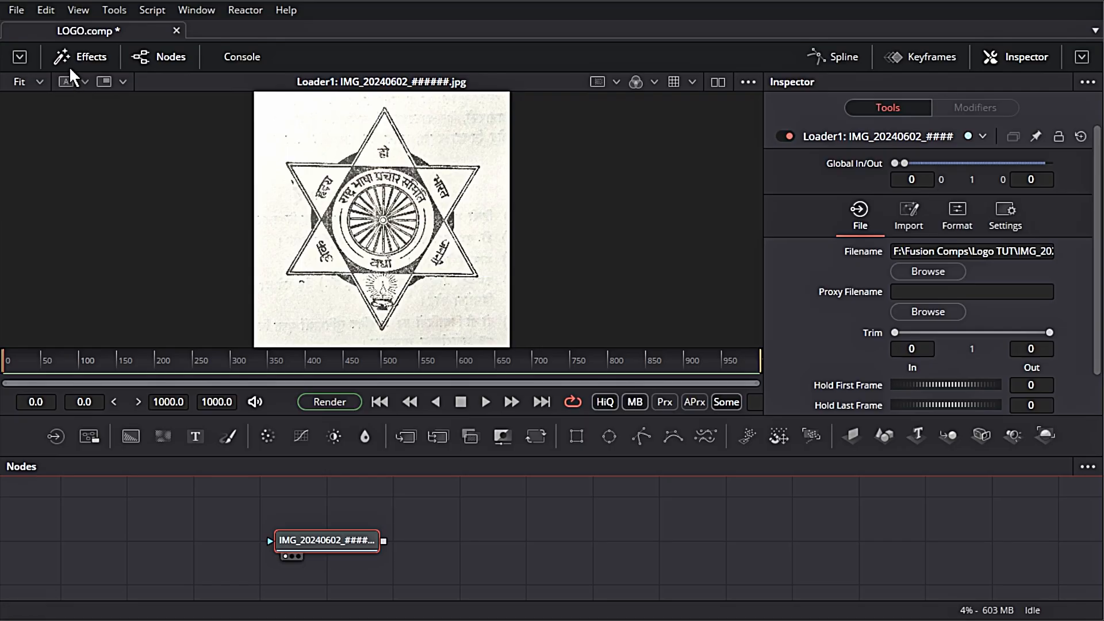
Step: Add an sPolygon node from the Shape tools to the node graph beside the image loader
{"action": "left_click", "coordinate": [69, 62]}
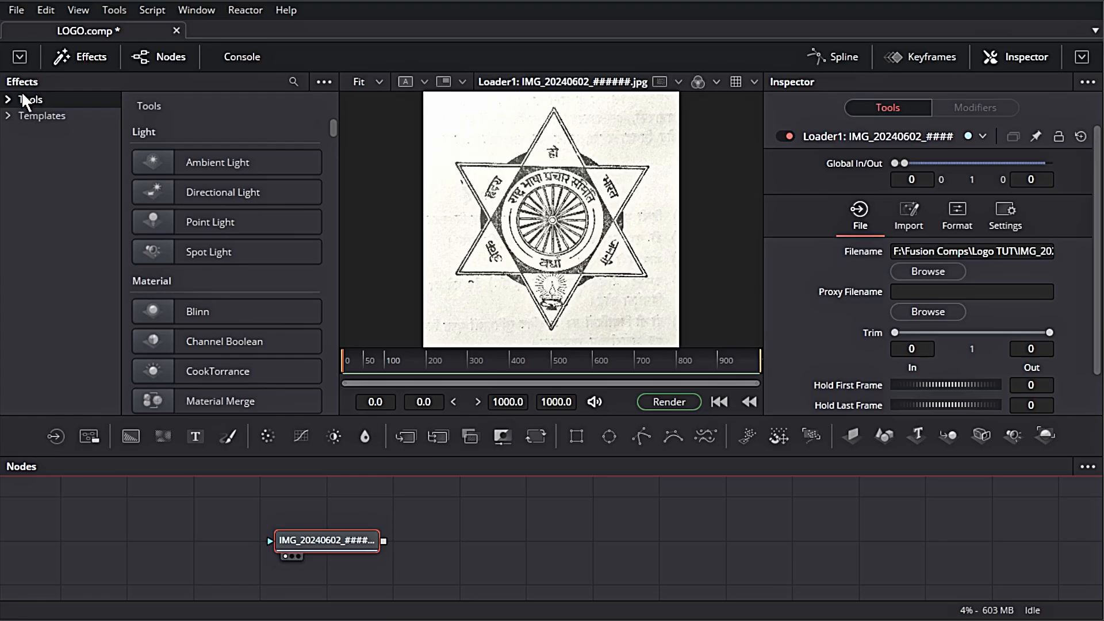
{"action": "left_click", "coordinate": [11, 96]}
{"action": "scroll", "coordinate": [59, 304], "scroll_direction": "down", "scroll_amount": 5}
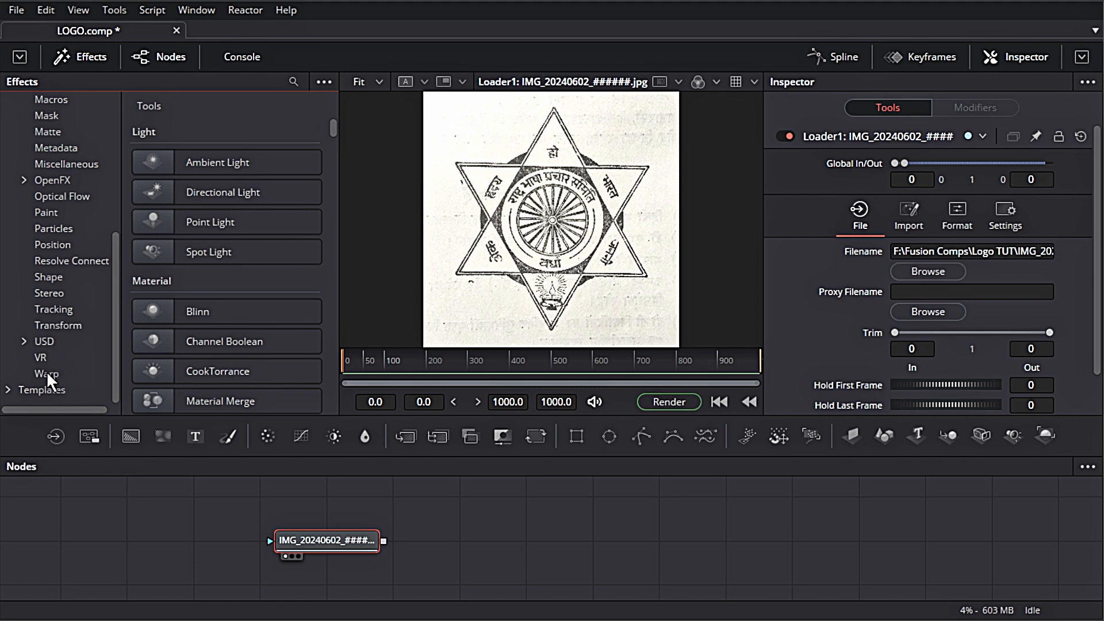
{"action": "left_click", "coordinate": [51, 277]}
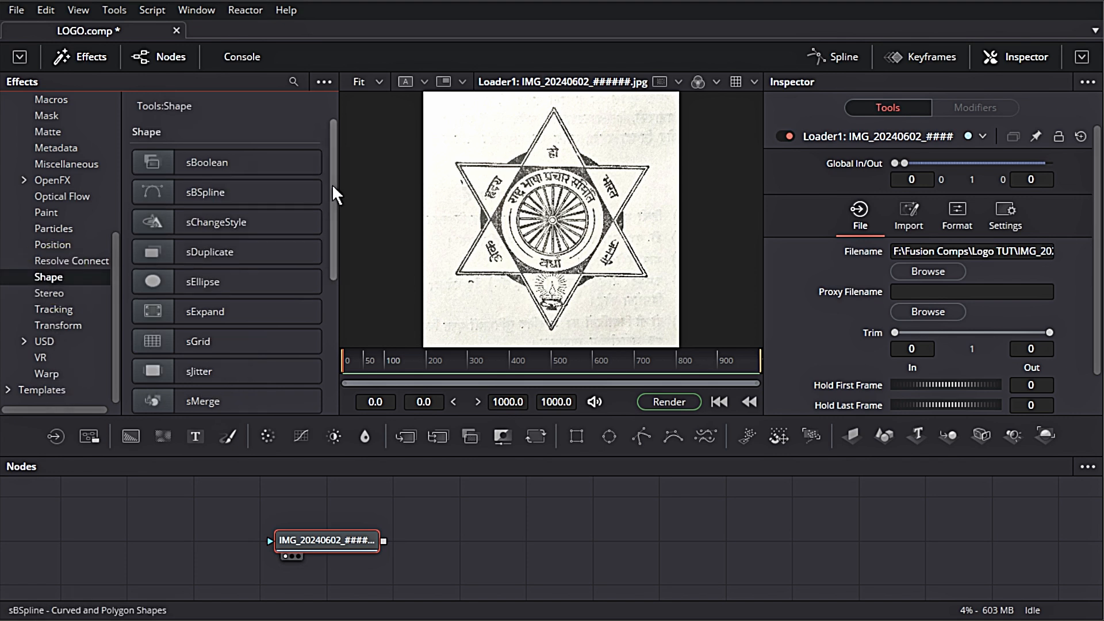
{"action": "left_click_drag", "start_coordinate": [332, 184], "coordinate": [333, 369]}
{"action": "left_click_drag", "start_coordinate": [195, 251], "coordinate": [173, 544]}
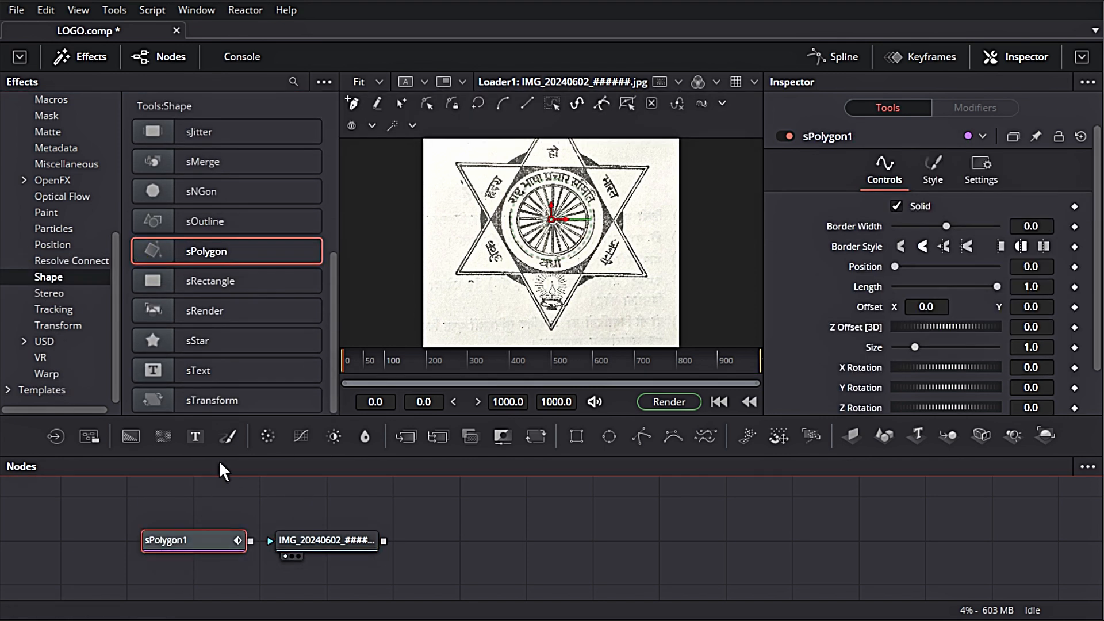
Step: Add an sRender node, feed it from sPolygon1, and move the image loader above it
{"action": "left_click_drag", "start_coordinate": [164, 311], "coordinate": [546, 562]}
{"action": "left_click_drag", "start_coordinate": [251, 559], "coordinate": [469, 559]}
{"action": "left_click_drag", "start_coordinate": [659, 559], "coordinate": [665, 518]}
{"action": "left_click_drag", "start_coordinate": [506, 164], "coordinate": [538, 203]}
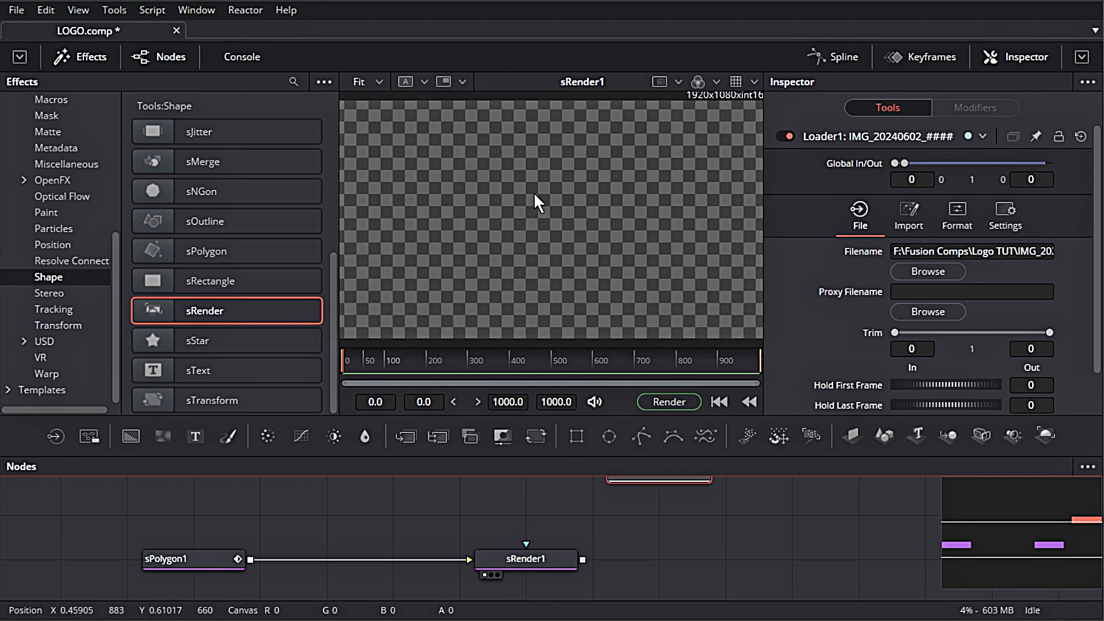
Step: Combine sRender1's output with the loaded image in a Merge node
{"action": "scroll", "coordinate": [577, 558], "scroll_direction": "up", "scroll_amount": 2}
{"action": "left_click", "coordinate": [666, 501]}
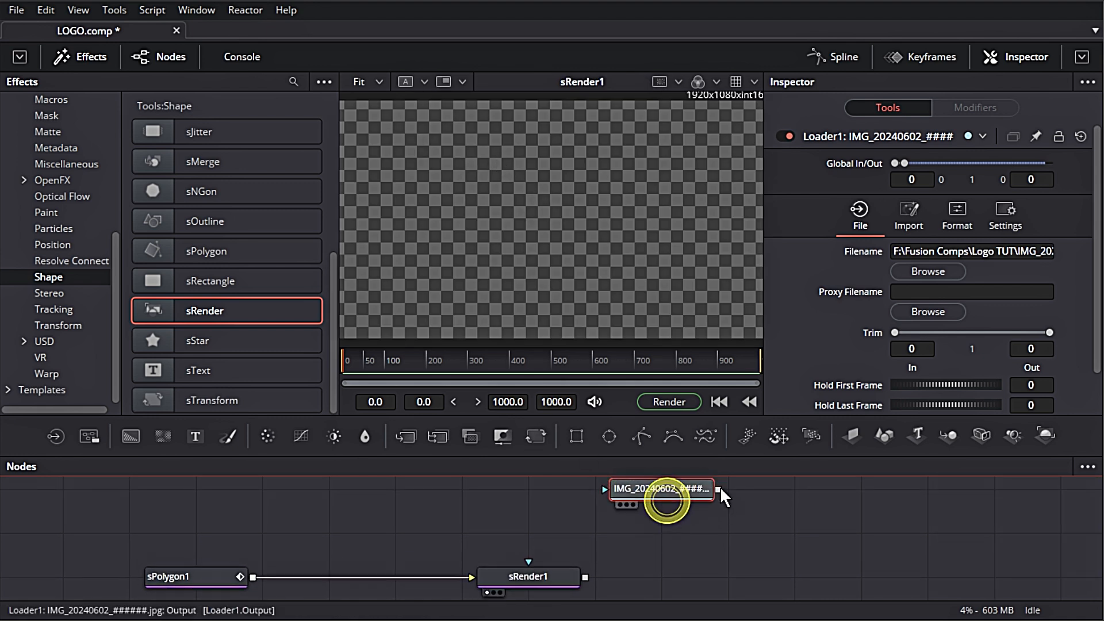
{"action": "left_click_drag", "start_coordinate": [585, 577], "coordinate": [719, 489]}
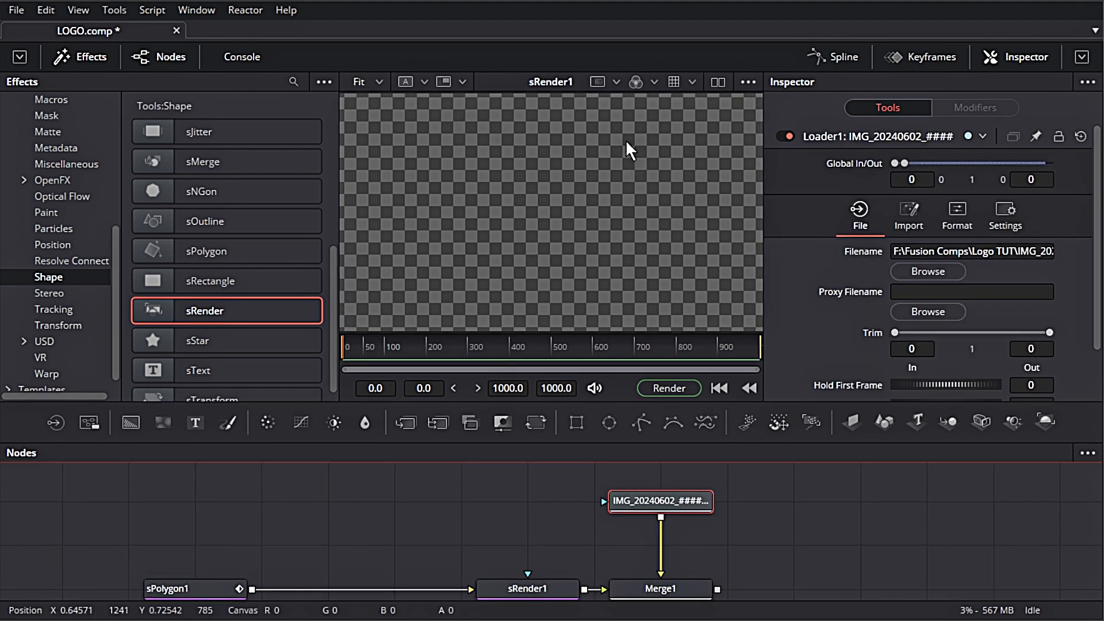
Step: Compare the sRender1 and loaded image resolutions, and set sRender1's width and height to 2010
{"action": "scroll", "coordinate": [534, 254], "scroll_direction": "down", "scroll_amount": 3}
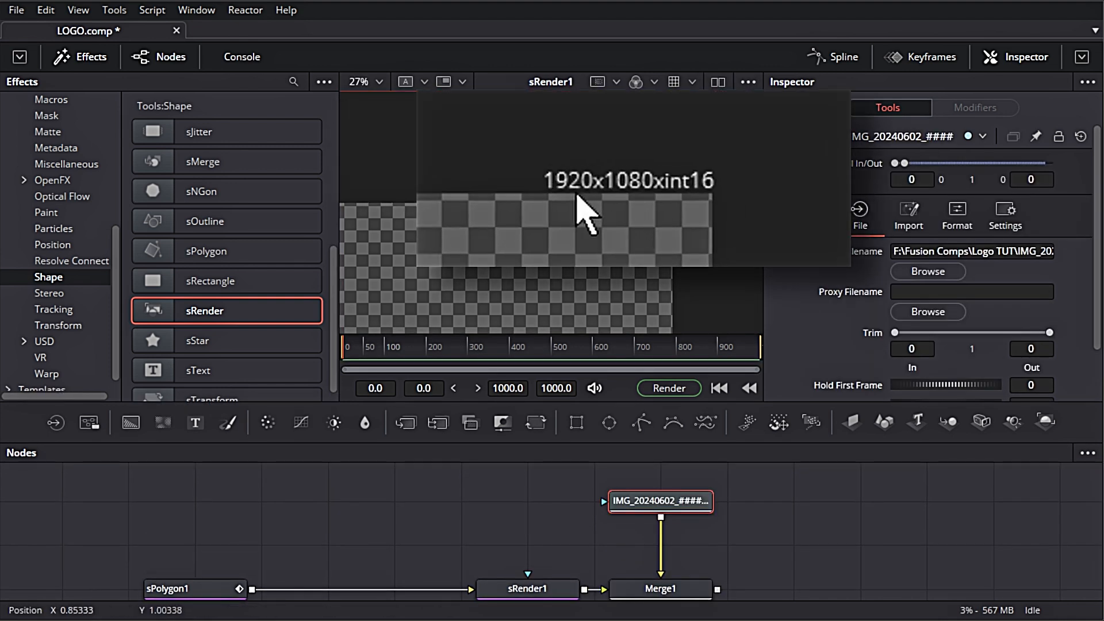
{"action": "left_click_drag", "start_coordinate": [695, 500], "coordinate": [644, 248]}
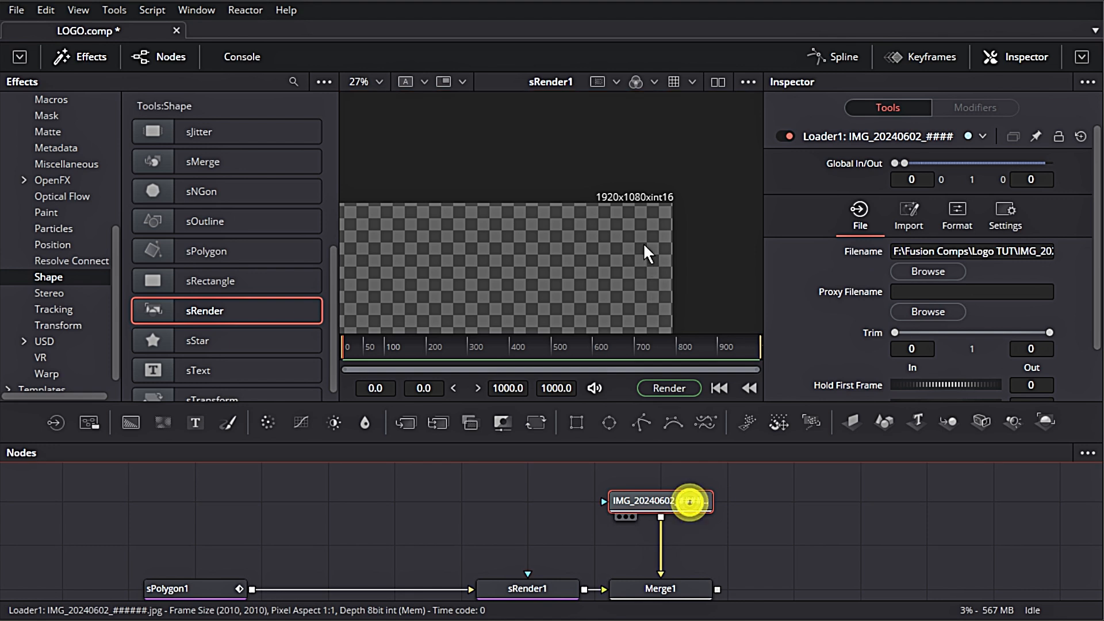
{"action": "left_click_drag", "start_coordinate": [650, 155], "coordinate": [652, 191]}
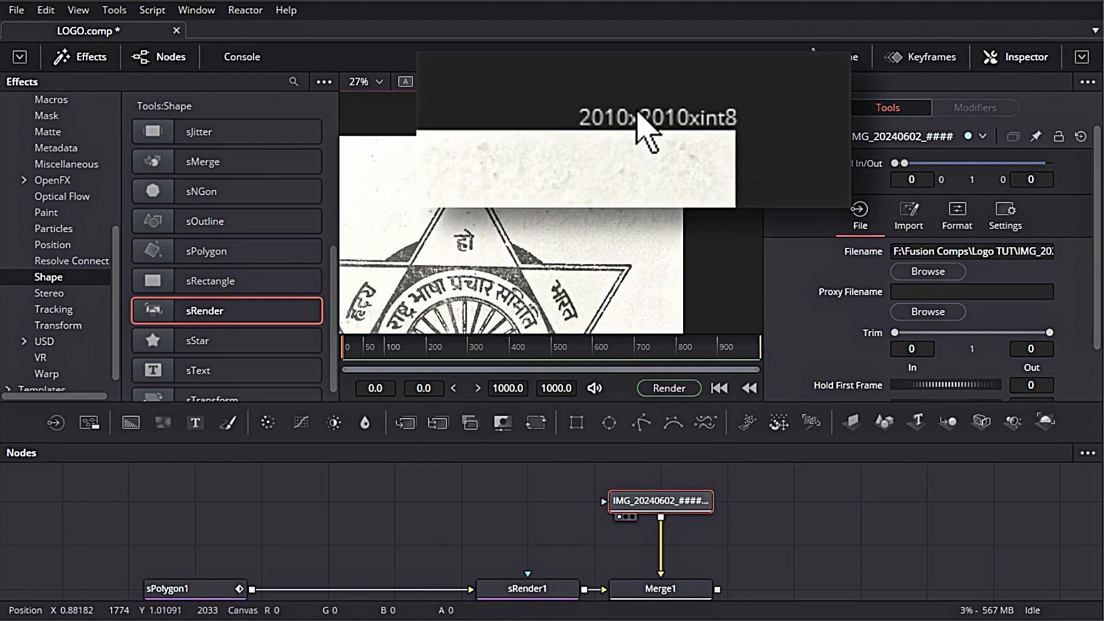
{"action": "left_click", "coordinate": [526, 588]}
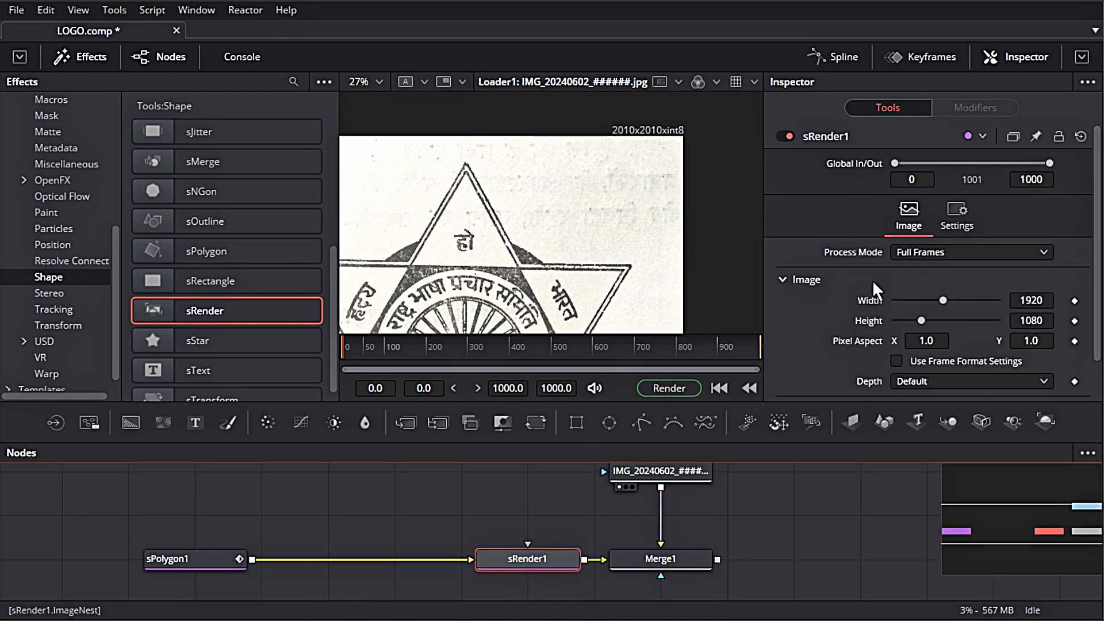
{"action": "left_click", "coordinate": [1021, 300]}
{"action": "type", "text": "2010"}
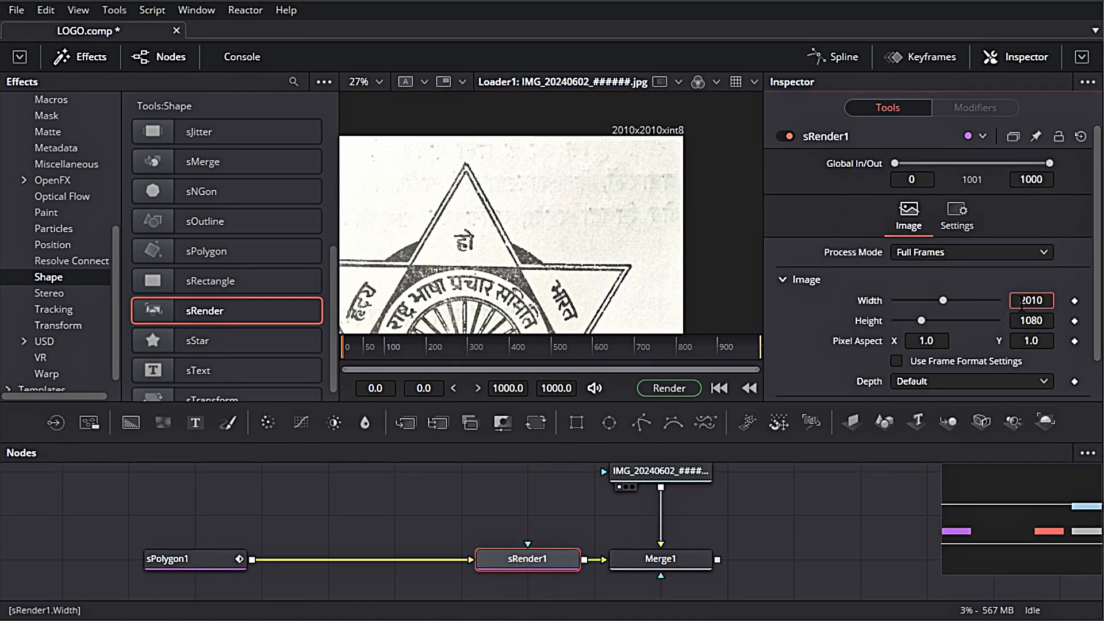
Step: Display the Merge1 output in the viewer and fit the whole image in view
{"action": "left_click_drag", "start_coordinate": [689, 559], "coordinate": [513, 112]}
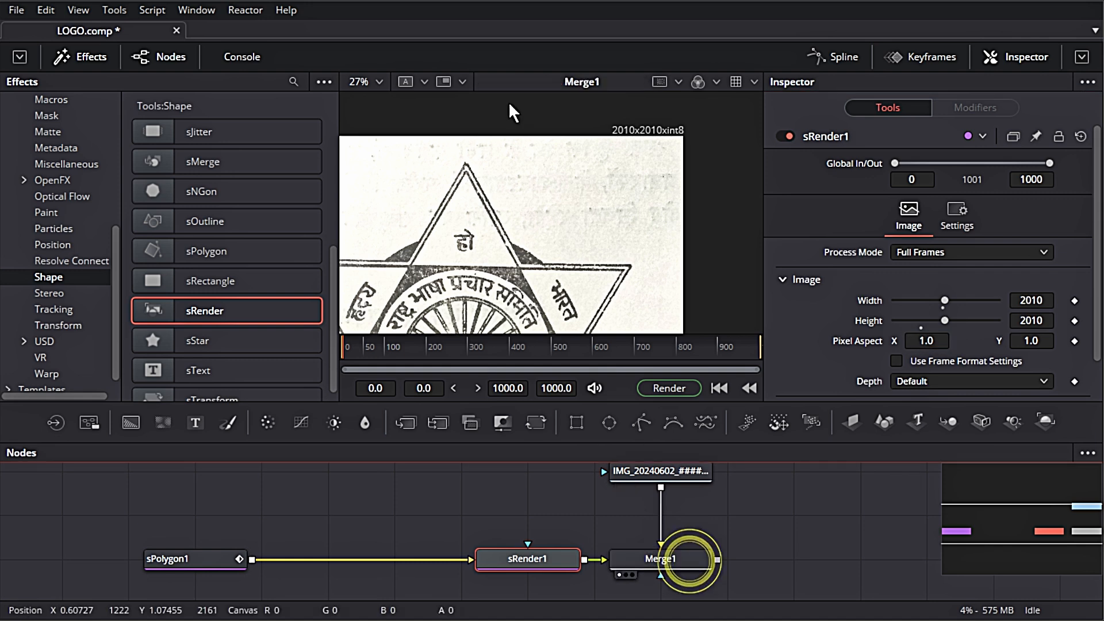
{"action": "scroll", "coordinate": [576, 207], "scroll_direction": "down", "scroll_amount": 2}
{"action": "left_click", "coordinate": [383, 105]}
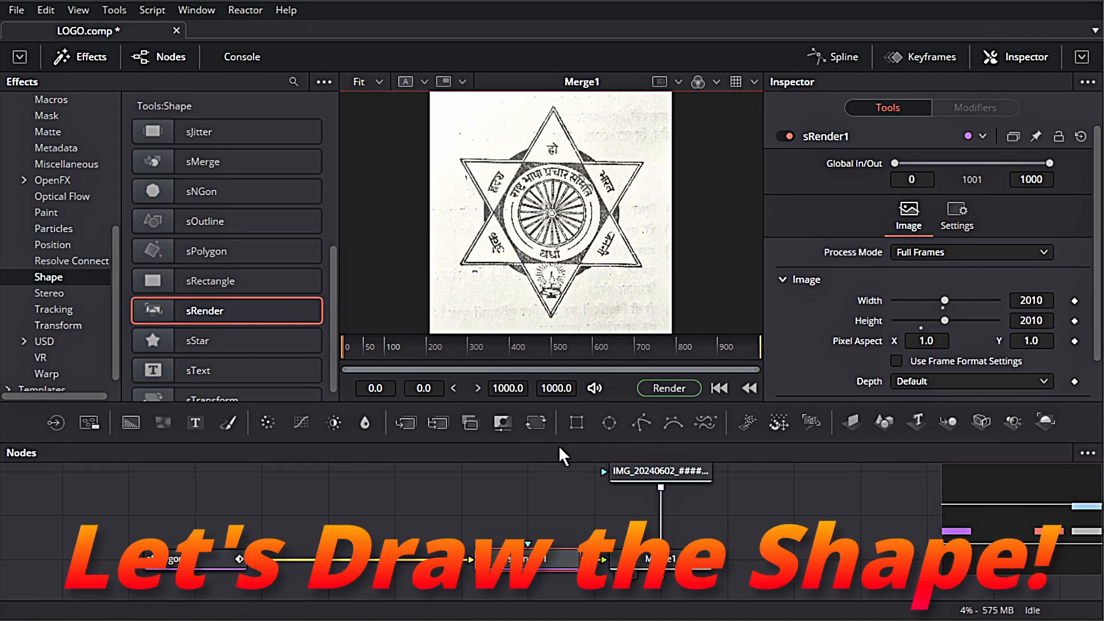
Step: Trace the inner line of the logo's downward-pointing triangle as a closed three-corner shape on sPolygon1
{"action": "left_click", "coordinate": [187, 559]}
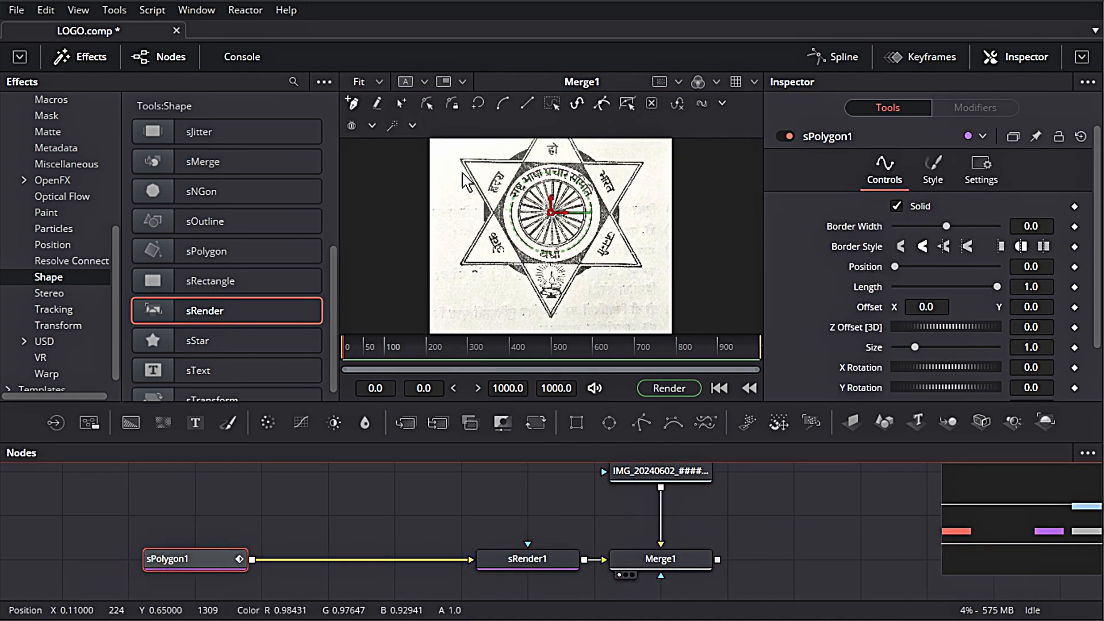
{"action": "scroll", "coordinate": [467, 161], "scroll_direction": "up", "scroll_amount": 4}
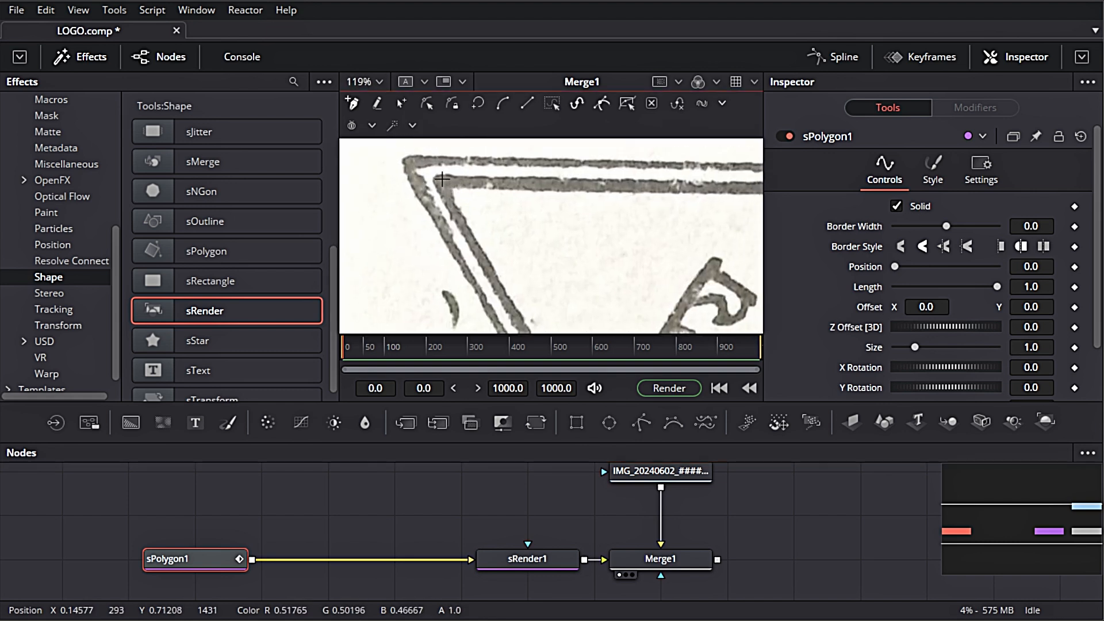
{"action": "scroll", "coordinate": [498, 191], "scroll_direction": "down", "scroll_amount": 4}
{"action": "scroll", "coordinate": [673, 196], "scroll_direction": "up", "scroll_amount": 4}
{"action": "left_click_drag", "start_coordinate": [691, 164], "coordinate": [627, 328]}
{"action": "left_click", "coordinate": [537, 273]}
{"action": "scroll", "coordinate": [537, 273], "scroll_direction": "down", "scroll_amount": 4}
{"action": "left_click_drag", "start_coordinate": [584, 150], "coordinate": [648, 327]}
{"action": "left_click_drag", "start_coordinate": [453, 190], "coordinate": [631, 293]}
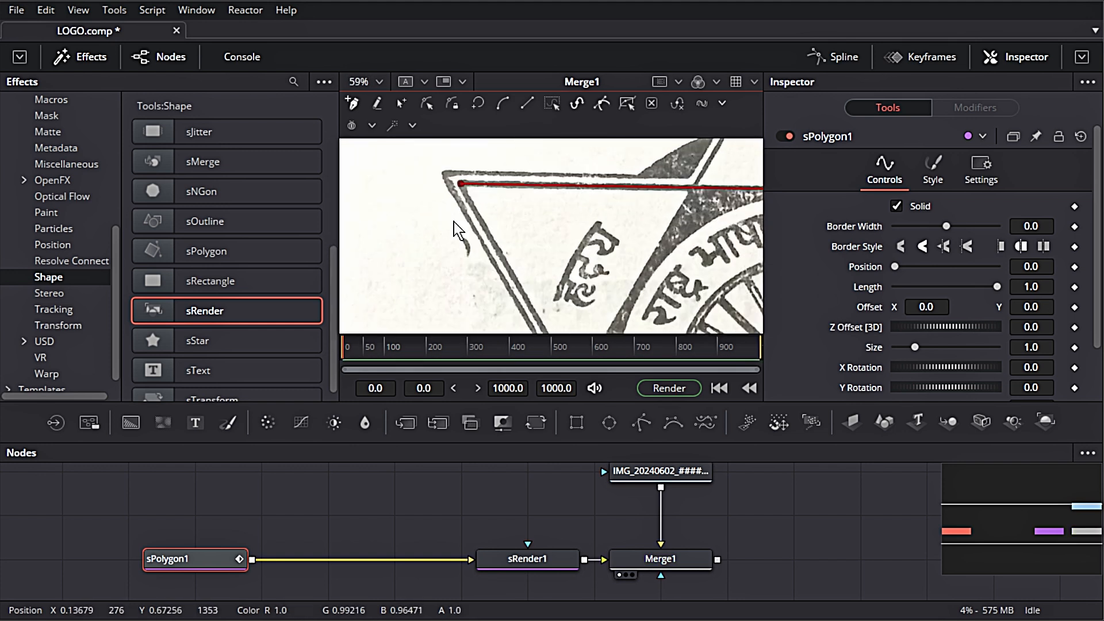
{"action": "scroll", "coordinate": [454, 230], "scroll_direction": "up", "scroll_amount": 4}
{"action": "left_click", "coordinate": [437, 199]}
{"action": "scroll", "coordinate": [508, 222], "scroll_direction": "down", "scroll_amount": 8}
{"action": "scroll", "coordinate": [543, 243], "scroll_direction": "up", "scroll_amount": 3}
{"action": "left_click_drag", "start_coordinate": [563, 255], "coordinate": [531, 223]}
{"action": "scroll", "coordinate": [542, 243], "scroll_direction": "down", "scroll_amount": 2}
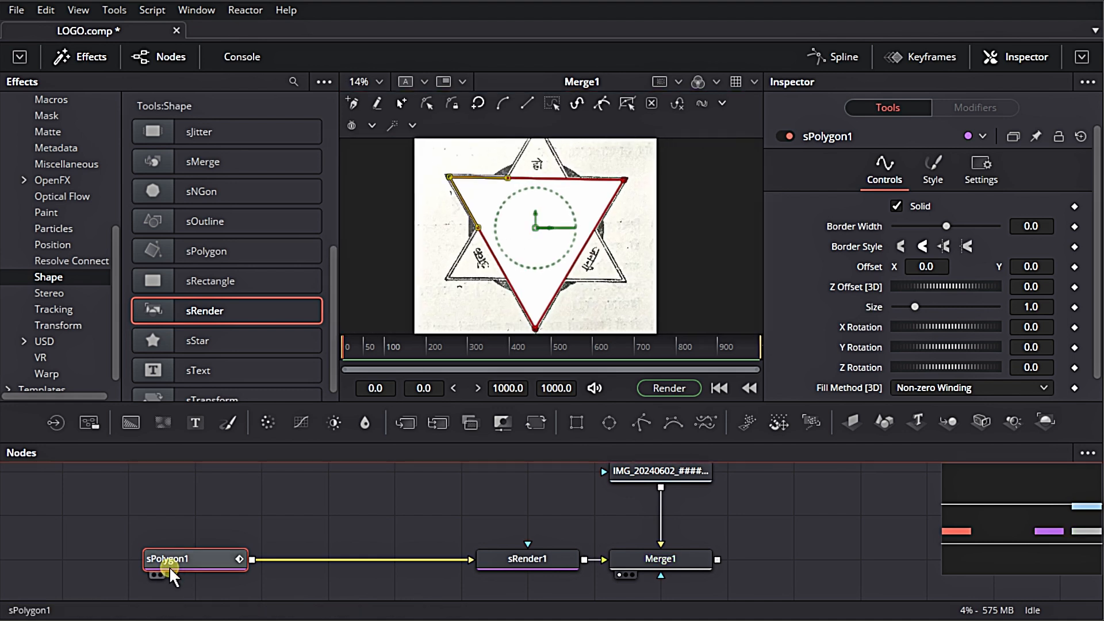
Step: Turn off the solid fill of sPolygon1 and set its border width to 0.00444
{"action": "left_click", "coordinate": [897, 211]}
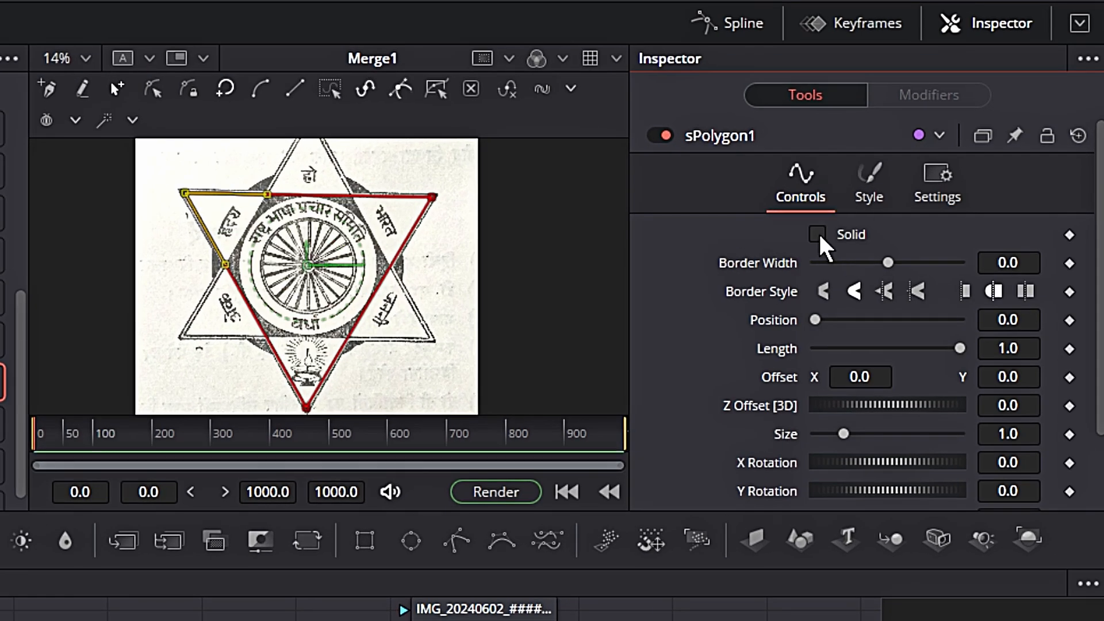
{"action": "scroll", "coordinate": [426, 276], "scroll_direction": "up", "scroll_amount": 10}
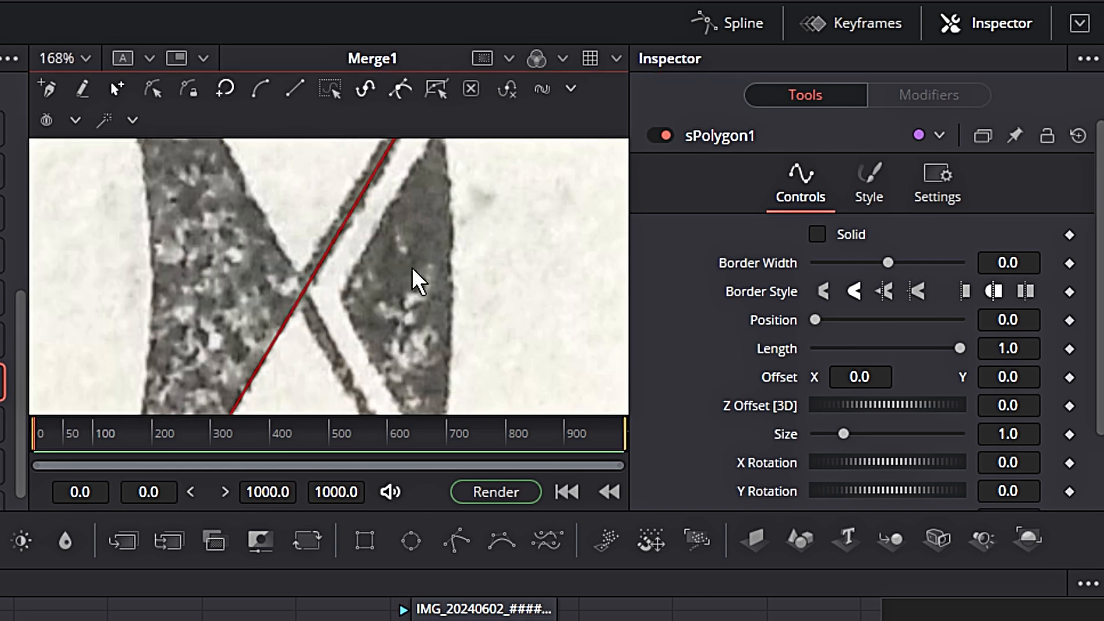
{"action": "left_click_drag", "start_coordinate": [1017, 262], "coordinate": [1029, 262]}
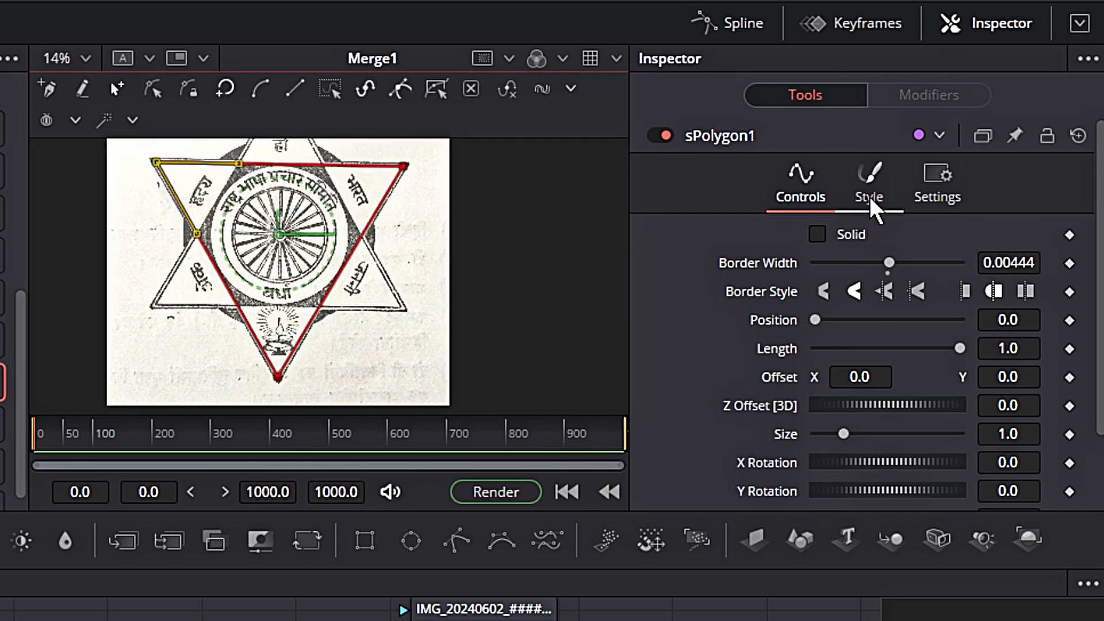
Step: Set the style color of sPolygon1 to black
{"action": "left_click", "coordinate": [888, 195]}
{"action": "left_click", "coordinate": [878, 234]}
{"action": "left_click_drag", "start_coordinate": [592, 303], "coordinate": [599, 494]}
{"action": "left_click", "coordinate": [470, 584]}
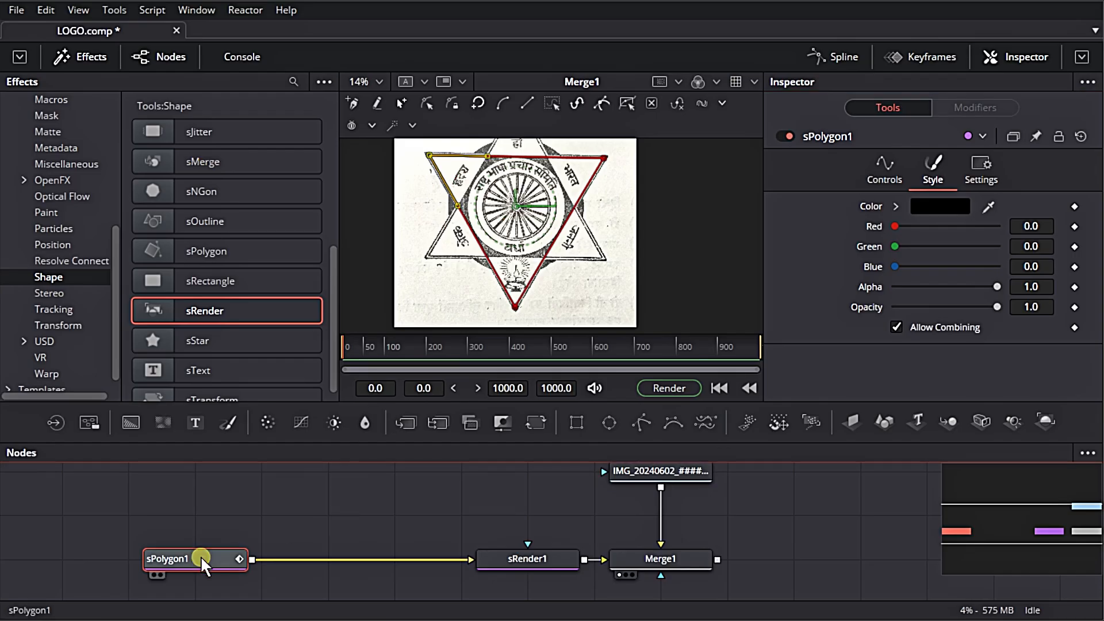
Step: Duplicate the sPolygon1 node and set the copy's Z Rotation to 60
{"action": "key", "text": "ctrl+c"}
{"action": "key", "text": "ctrl+v"}
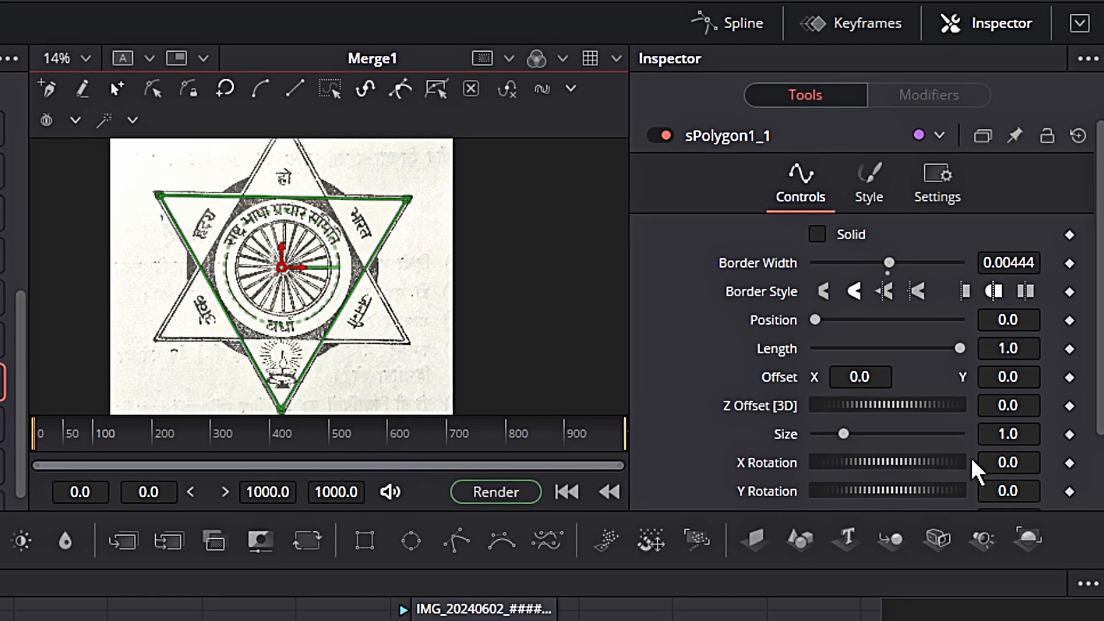
{"action": "scroll", "coordinate": [972, 468], "scroll_direction": "down", "scroll_amount": 3}
{"action": "left_click_drag", "start_coordinate": [833, 435], "coordinate": [885, 437]}
{"action": "left_click", "coordinate": [1006, 429]}
{"action": "type", "text": "60"}
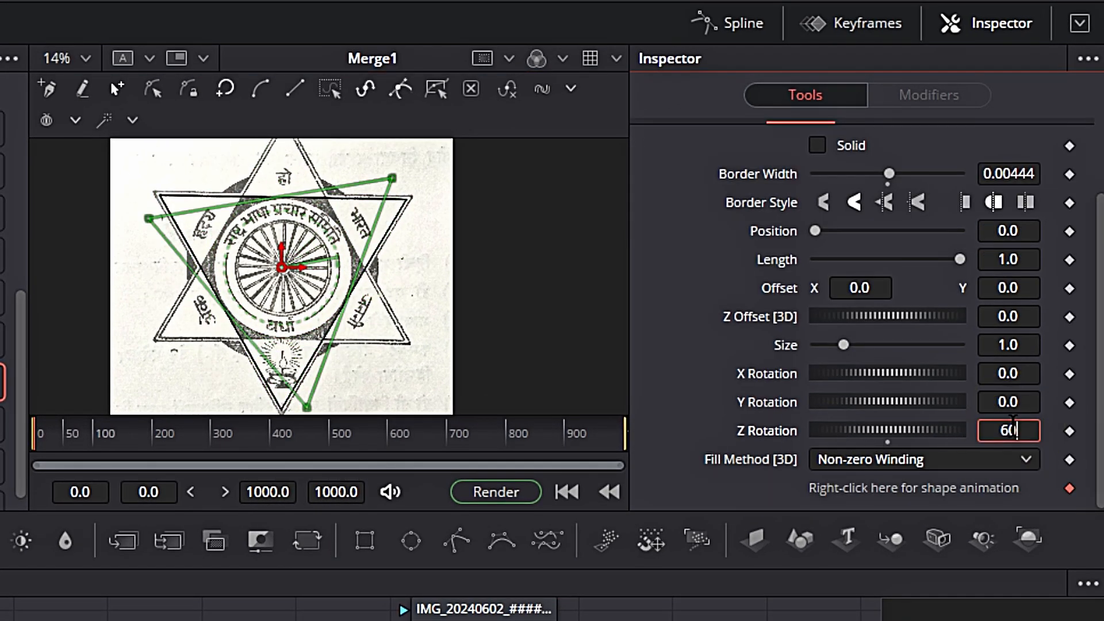
{"action": "key", "text": "Return"}
{"action": "scroll", "coordinate": [303, 259], "scroll_direction": "up", "scroll_amount": 10}
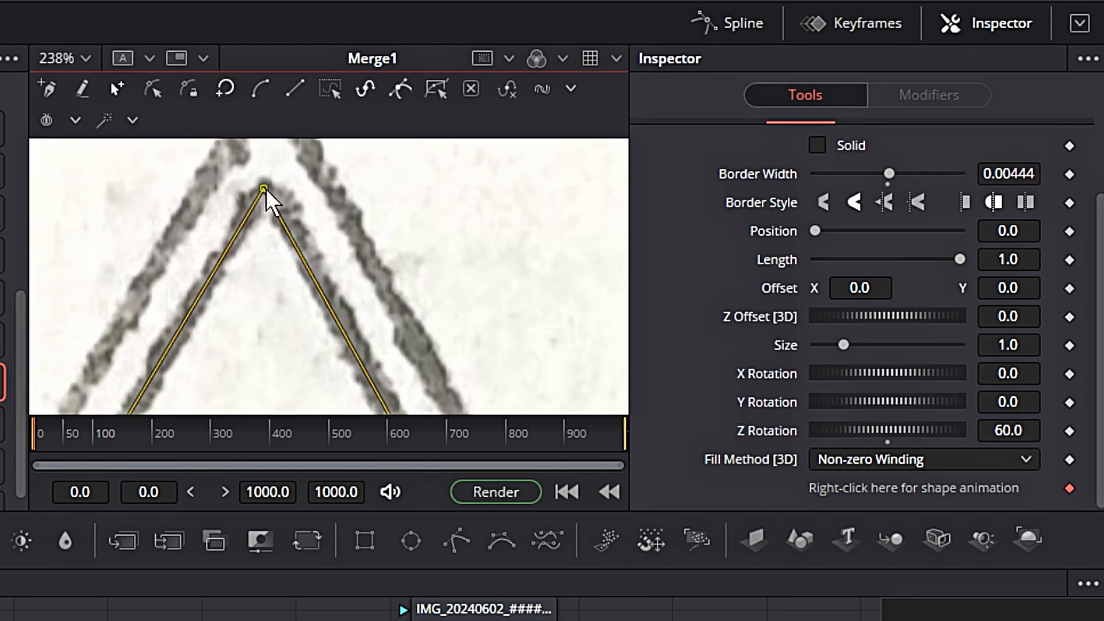
Step: Adjust the corner points of the rotated triangle sPolygon1_1 to match the inner line of the upward-pointing triangle in the scan
{"action": "scroll", "coordinate": [266, 198], "scroll_direction": "down", "scroll_amount": 8}
{"action": "scroll", "coordinate": [510, 264], "scroll_direction": "up", "scroll_amount": 5}
{"action": "scroll", "coordinate": [248, 289], "scroll_direction": "down", "scroll_amount": 5}
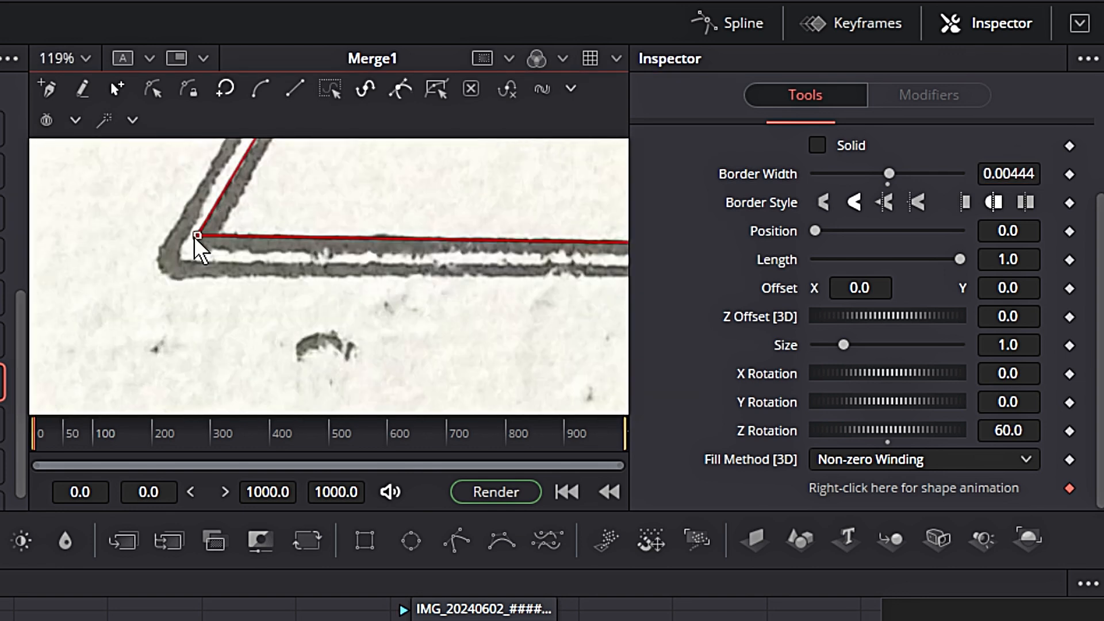
{"action": "left_click_drag", "start_coordinate": [197, 236], "coordinate": [202, 243]}
{"action": "left_click_drag", "start_coordinate": [202, 244], "coordinate": [204, 244]}
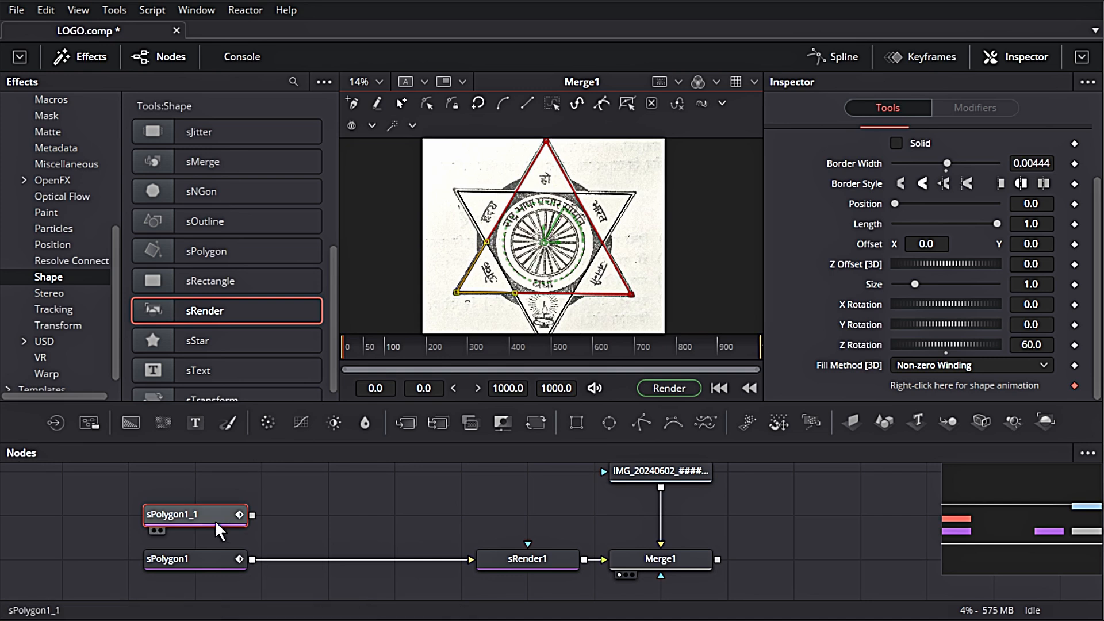
Step: Insert an sMerge node between sPolygon1 and sRender1, and connect sPolygon1_1 to it
{"action": "left_click_drag", "start_coordinate": [199, 157], "coordinate": [266, 198]}
{"action": "left_click_drag", "start_coordinate": [390, 567], "coordinate": [380, 561]}
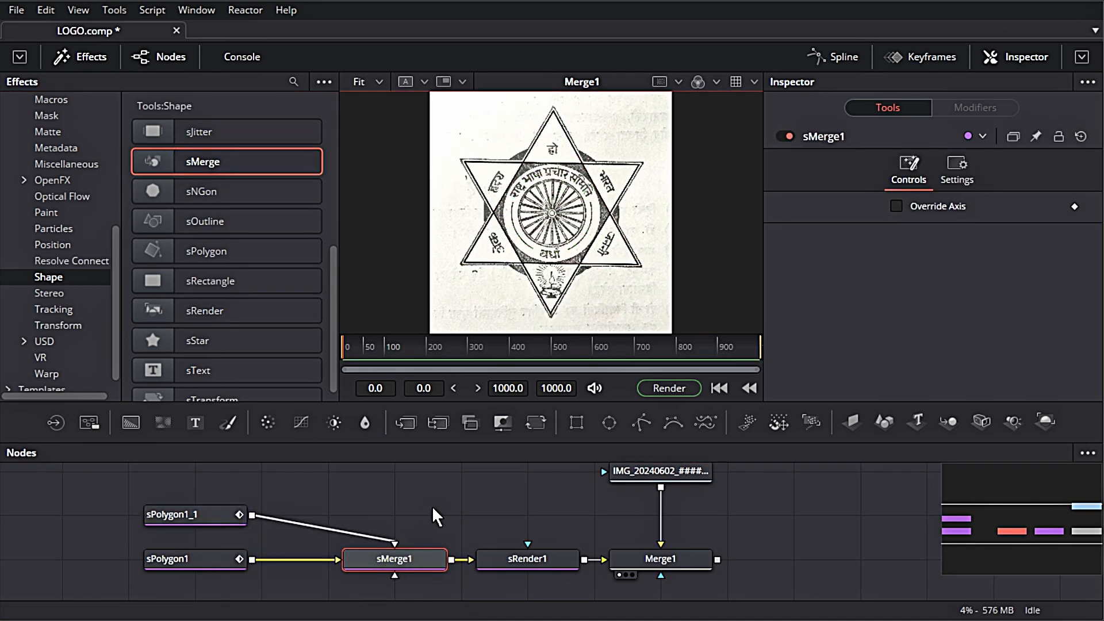
{"action": "scroll", "coordinate": [377, 508], "scroll_direction": "down", "scroll_amount": 3}
{"action": "left_click_drag", "start_coordinate": [378, 507], "coordinate": [397, 535]}
Step: Duplicate both triangle nodes, sPolygon1 and sPolygon1_1, placing the copies in the free area above the node chain
{"action": "left_click_drag", "start_coordinate": [172, 503], "coordinate": [267, 582]}
{"action": "left_click_drag", "start_coordinate": [301, 528], "coordinate": [307, 564]}
{"action": "key", "text": "ctrl+c"}
{"action": "key", "text": "ctrl+v"}
{"action": "scroll", "coordinate": [311, 543], "scroll_direction": "up", "scroll_amount": 2}
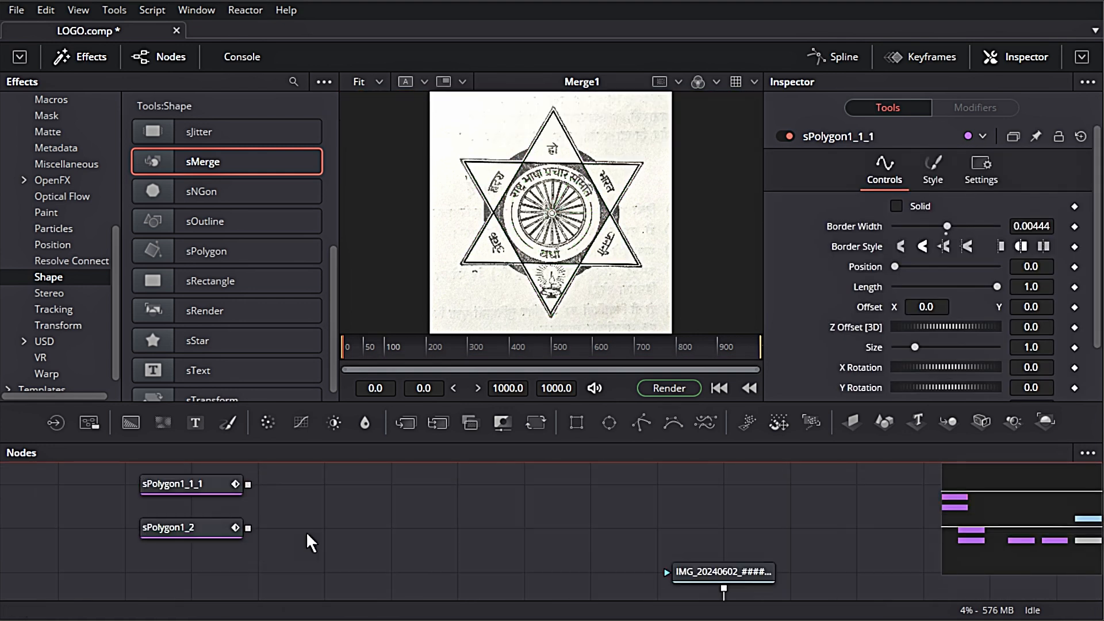
Step: Turn on the solid fill of both triangle copies, sPolygon1_1_1 and sPolygon1_2
{"action": "left_click", "coordinate": [200, 495]}
{"action": "left_click_drag", "start_coordinate": [214, 514], "coordinate": [495, 239]}
{"action": "left_click", "coordinate": [898, 206]}
{"action": "left_click_drag", "start_coordinate": [173, 544], "coordinate": [506, 242]}
{"action": "left_click", "coordinate": [897, 207]}
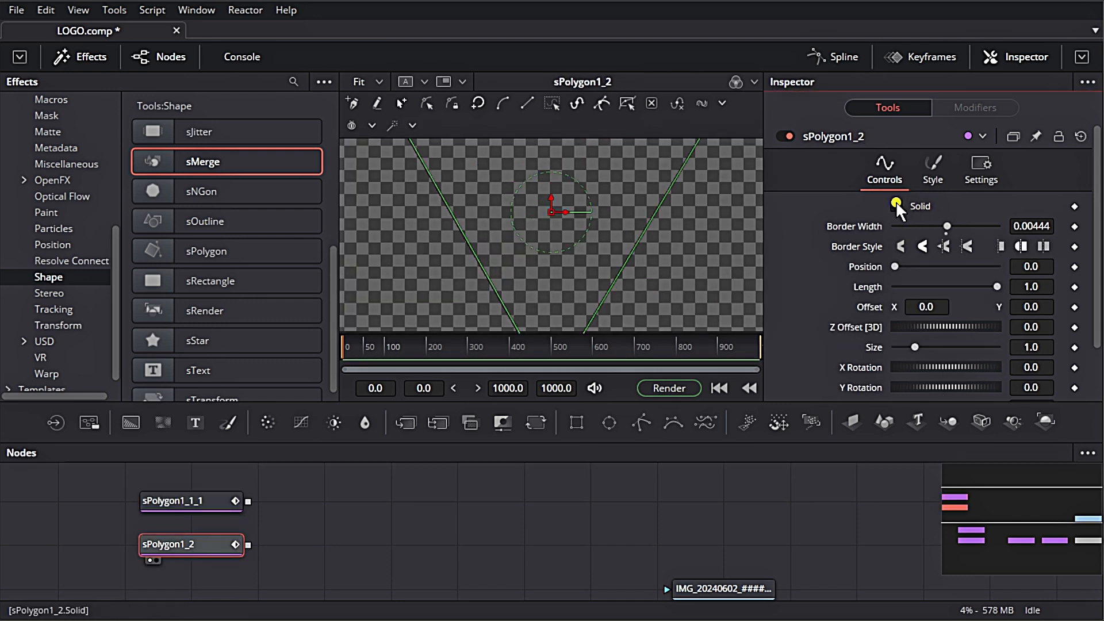
Step: Combine sPolygon1_1_1 and sPolygon1_2 through a new sBoolean node with its operation set to Union
{"action": "scroll", "coordinate": [229, 201], "scroll_direction": "up", "scroll_amount": 5}
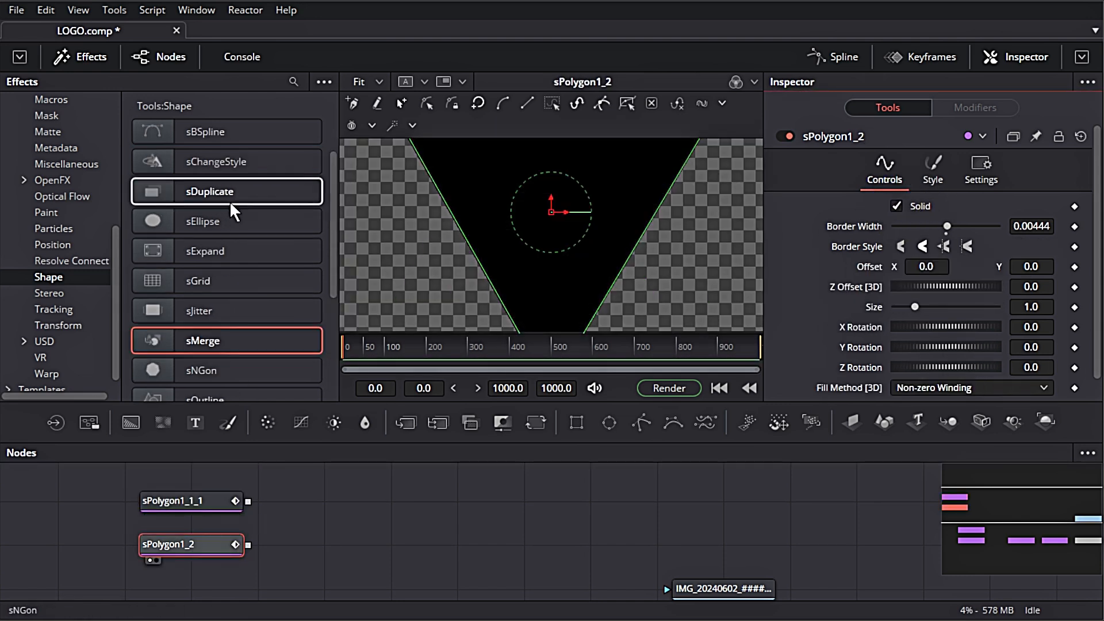
{"action": "left_click_drag", "start_coordinate": [180, 165], "coordinate": [296, 518]}
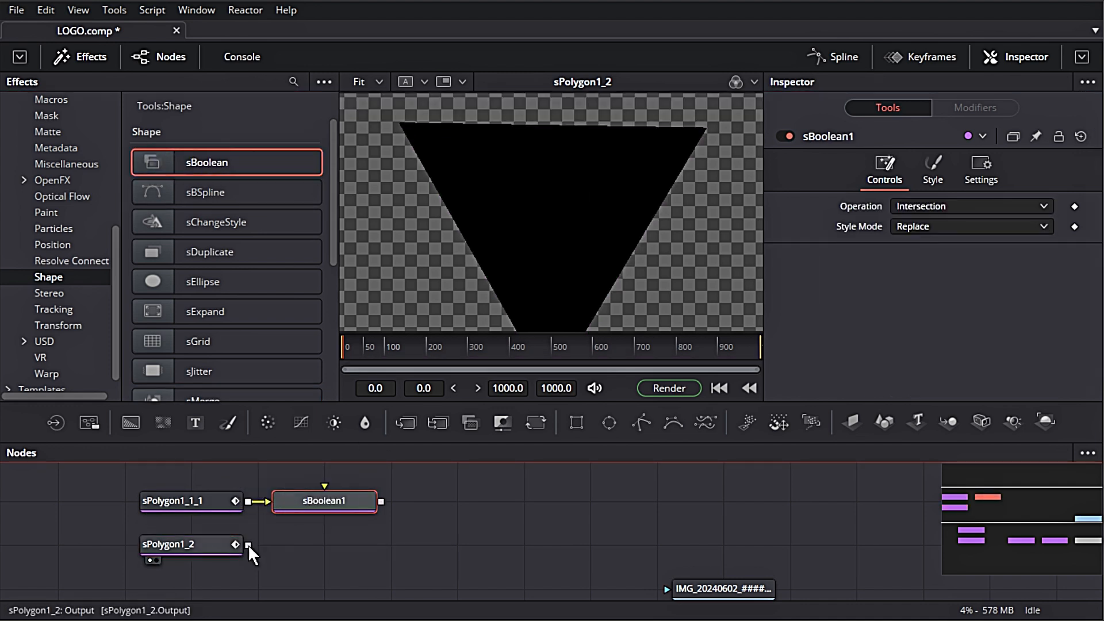
{"action": "left_click_drag", "start_coordinate": [469, 272], "coordinate": [485, 246]}
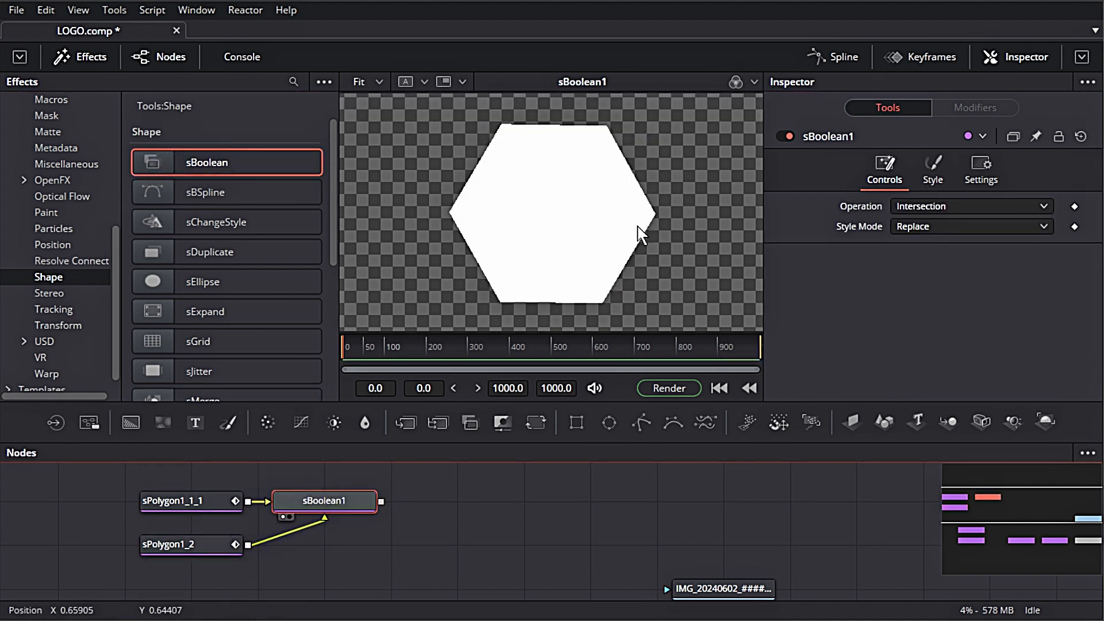
{"action": "left_click", "coordinate": [932, 209]}
{"action": "left_click", "coordinate": [933, 219]}
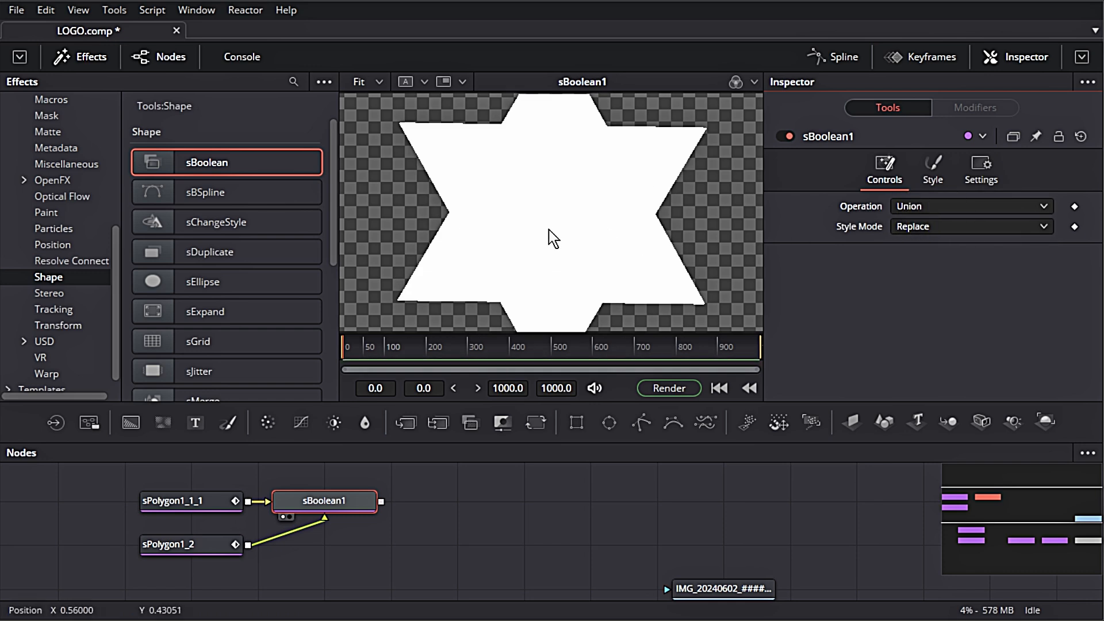
{"action": "scroll", "coordinate": [480, 209], "scroll_direction": "down", "scroll_amount": 1}
Step: Add an sOutline node after sBoolean1 and display its result in the viewer
{"action": "left_click", "coordinate": [357, 498]}
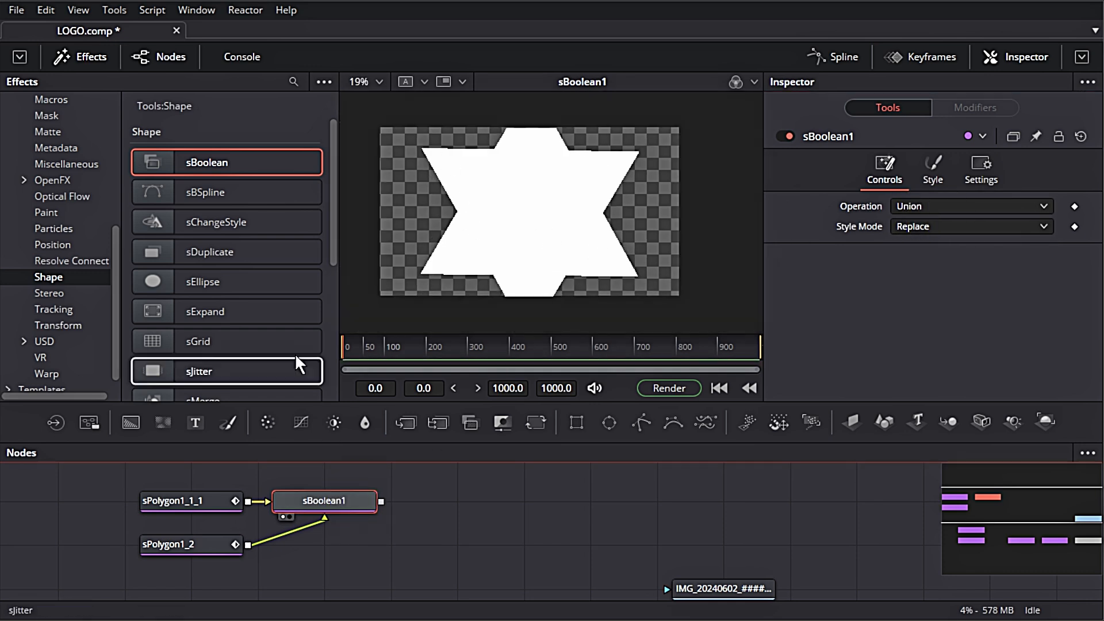
{"action": "scroll", "coordinate": [290, 352], "scroll_direction": "down", "scroll_amount": 5}
{"action": "left_click", "coordinate": [144, 208]}
{"action": "left_click_drag", "start_coordinate": [488, 503], "coordinate": [529, 180]}
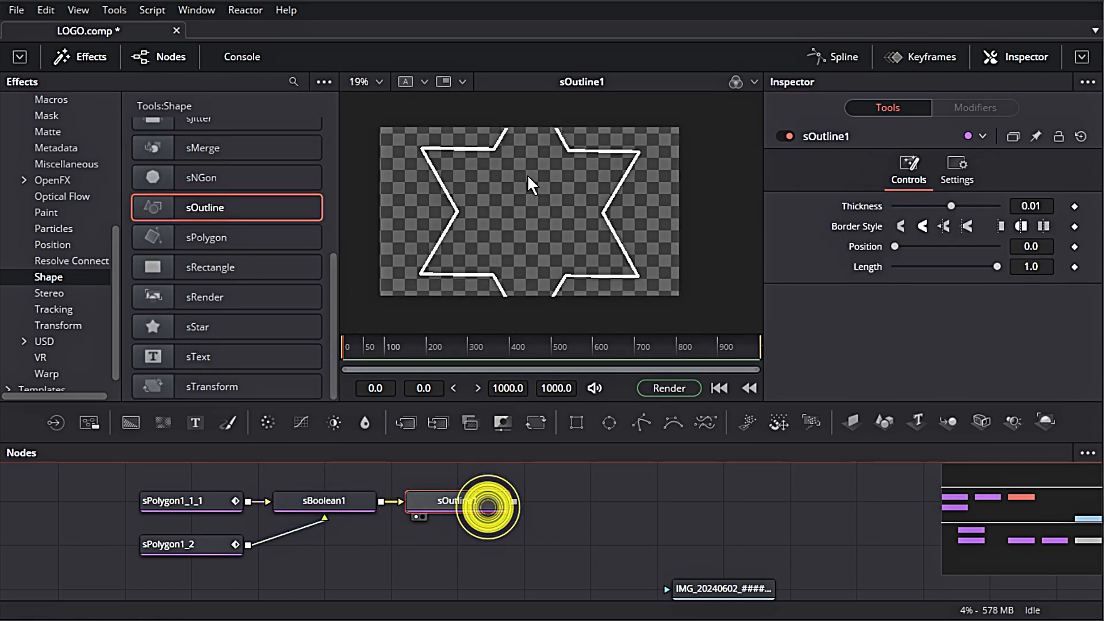
Step: Connect sOutline1 to sMerge1 and view Merge1 to compare the star outline with the scan
{"action": "scroll", "coordinate": [518, 518], "scroll_direction": "down", "scroll_amount": 3}
{"action": "left_click_drag", "start_coordinate": [527, 477], "coordinate": [579, 209]}
{"action": "scroll", "coordinate": [579, 209], "scroll_direction": "up", "scroll_amount": 10}
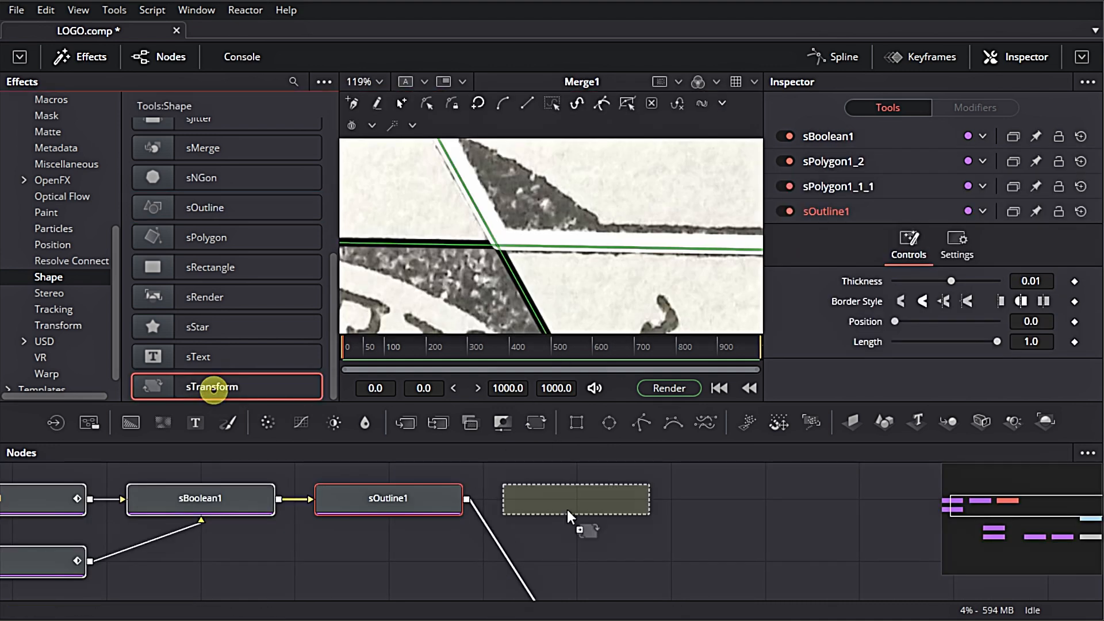
Step: Insert an sTransform node between sOutline1 and sMerge1
{"action": "left_click_drag", "start_coordinate": [584, 522], "coordinate": [661, 506]}
{"action": "left_click_drag", "start_coordinate": [467, 506], "coordinate": [647, 514]}
{"action": "scroll", "coordinate": [667, 528], "scroll_direction": "down", "scroll_amount": 5}
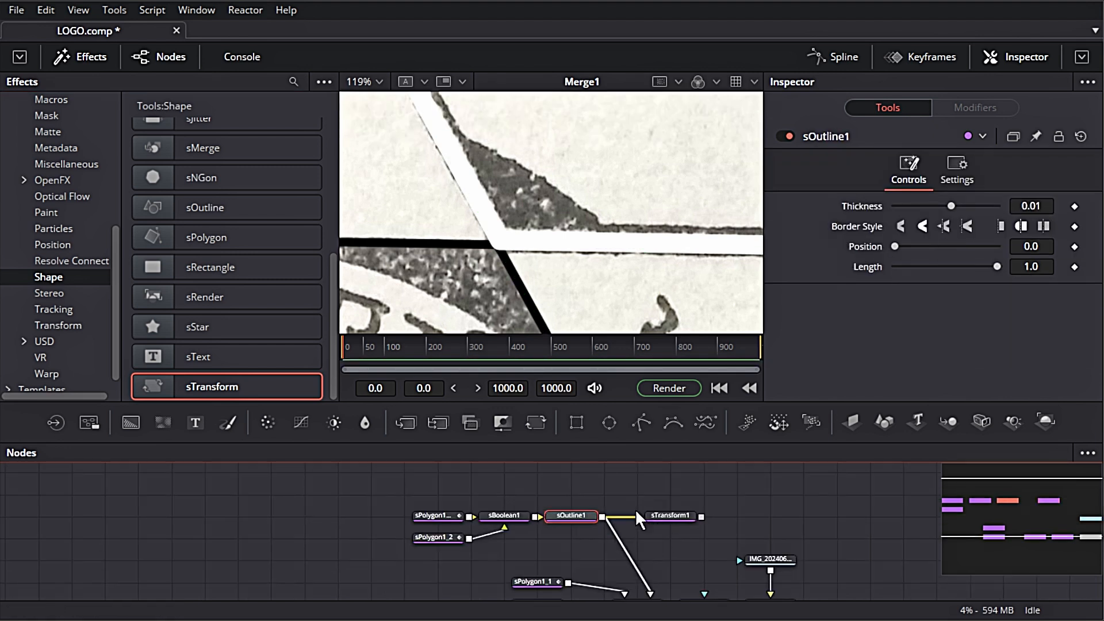
{"action": "left_click_drag", "start_coordinate": [684, 470], "coordinate": [634, 554]}
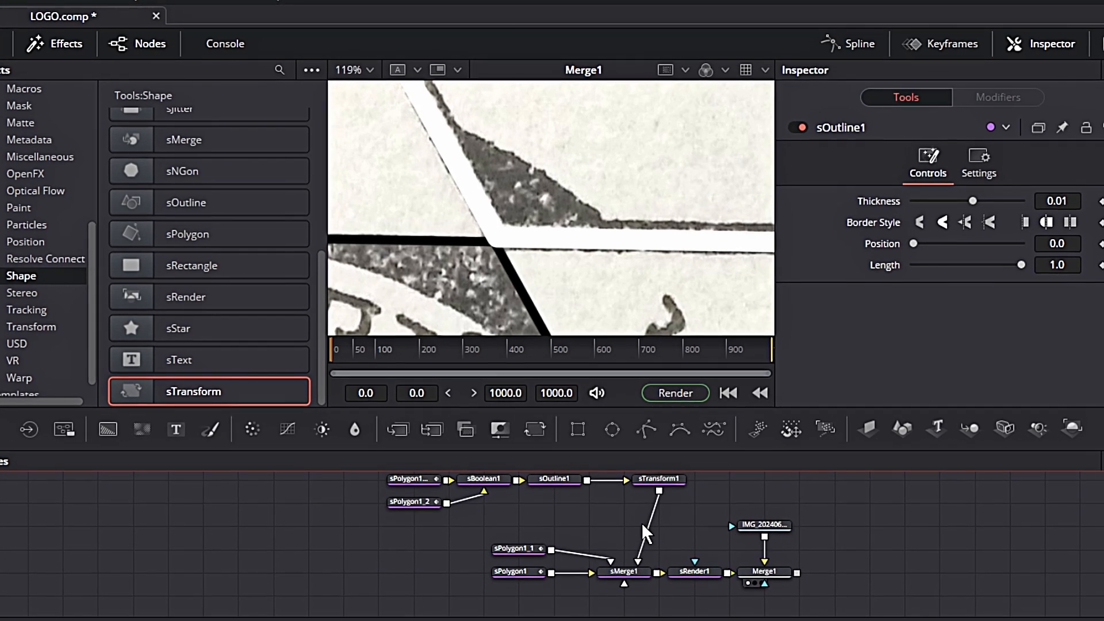
Step: Link sTransform1's Y Size to its X Size with an expression, and set X Size to 1.044
{"action": "scroll", "coordinate": [643, 525], "scroll_direction": "up", "scroll_amount": 5}
{"action": "left_click", "coordinate": [667, 541]}
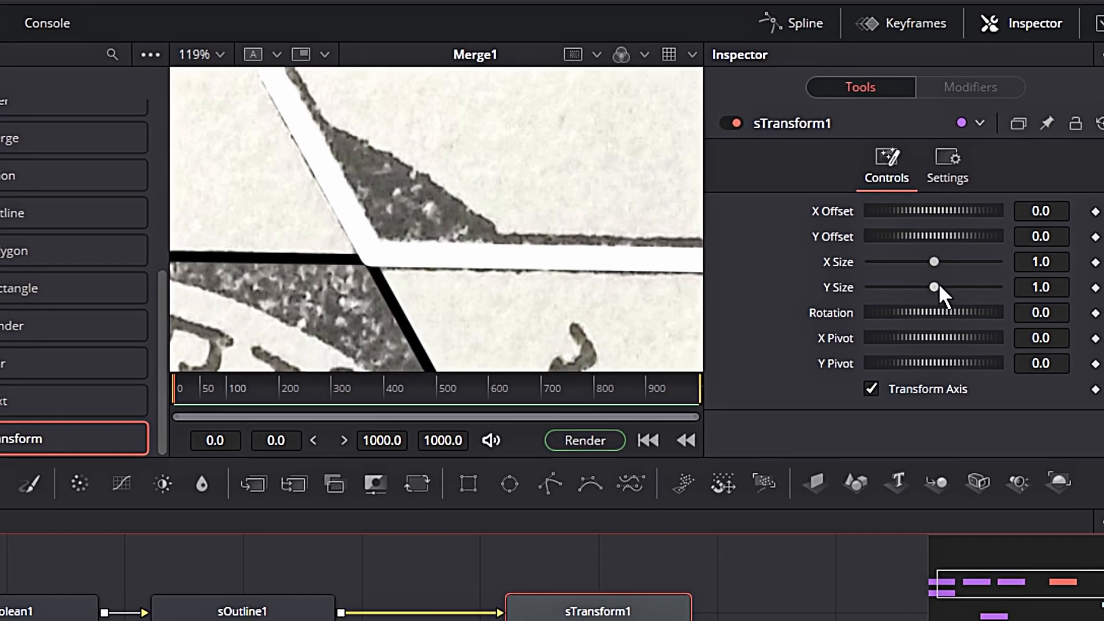
{"action": "left_click_drag", "start_coordinate": [972, 242], "coordinate": [982, 244]}
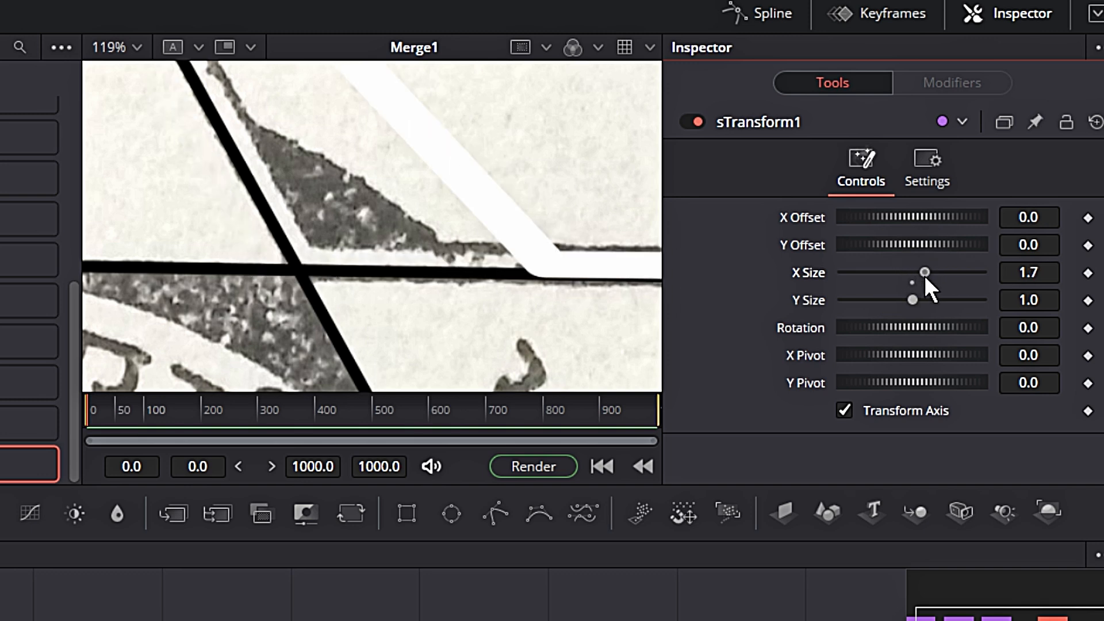
{"action": "key", "text": "ctrl+z"}
{"action": "left_click", "coordinate": [1029, 299]}
{"action": "type", "text": "="}
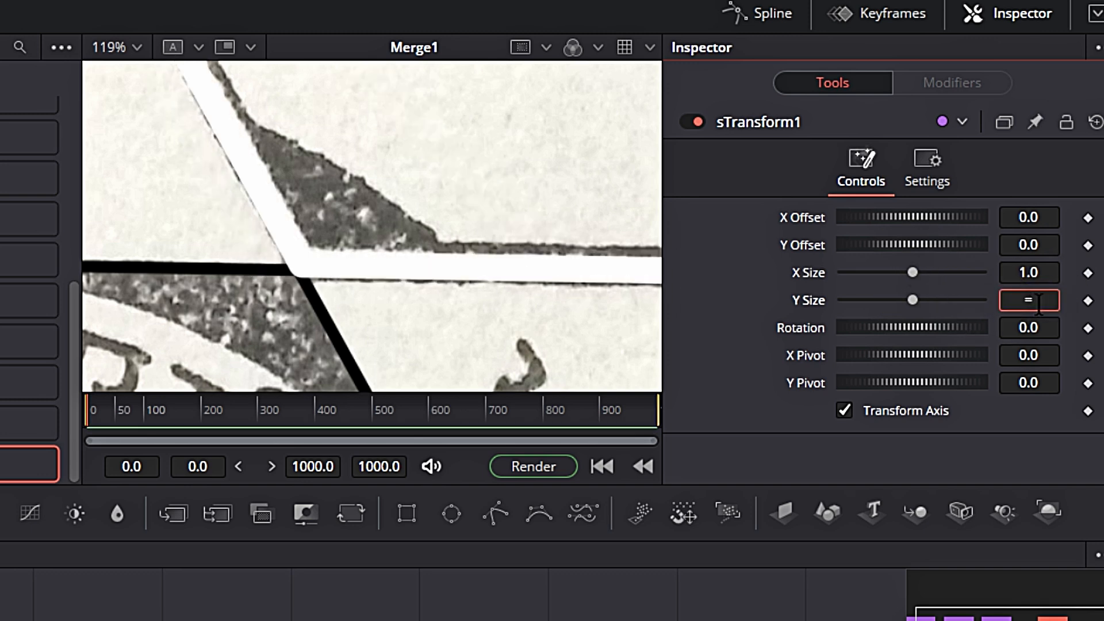
{"action": "key", "text": "Tab"}
{"action": "left_click_drag", "start_coordinate": [849, 327], "coordinate": [811, 270]}
{"action": "left_click_drag", "start_coordinate": [1029, 272], "coordinate": [1030, 272]}
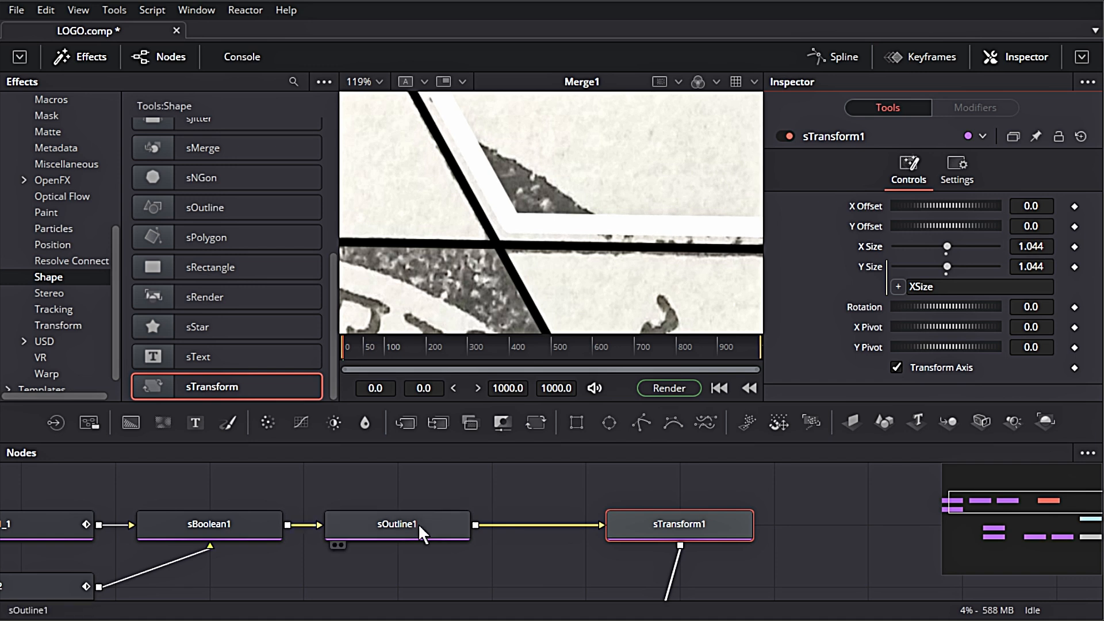
Step: Copy the border width of sPolygon1_1_1 into sOutline1's thickness, setting it to 0.00444
{"action": "left_click", "coordinate": [419, 528]}
{"action": "left_click_drag", "start_coordinate": [1052, 206], "coordinate": [1047, 206]}
{"action": "scroll", "coordinate": [606, 486], "scroll_direction": "left", "scroll_amount": 5}
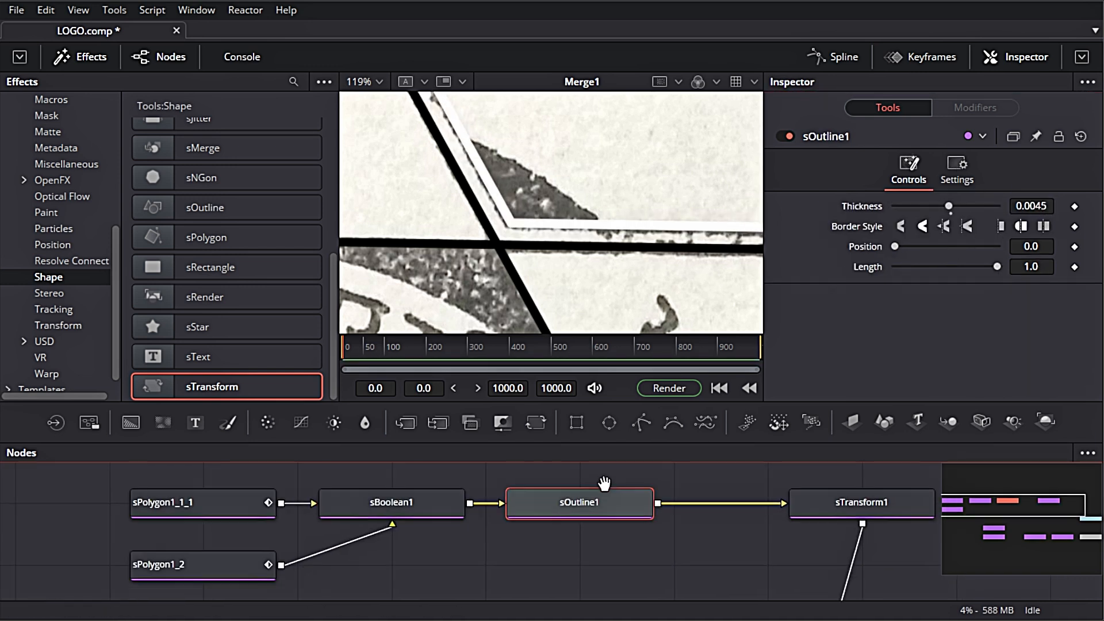
{"action": "left_click", "coordinate": [291, 492]}
{"action": "left_click", "coordinate": [1044, 225]}
{"action": "key", "text": "ctrl+c"}
{"action": "left_click", "coordinate": [669, 513]}
{"action": "double_click", "coordinate": [1021, 205]}
{"action": "key", "text": "ctrl+v"}
{"action": "key", "text": "Tab"}
Step: Make room after sMerge1 and insert an sChangeStyle node between sMerge1 and sRender1
{"action": "scroll", "coordinate": [636, 562], "scroll_direction": "down", "scroll_amount": 5}
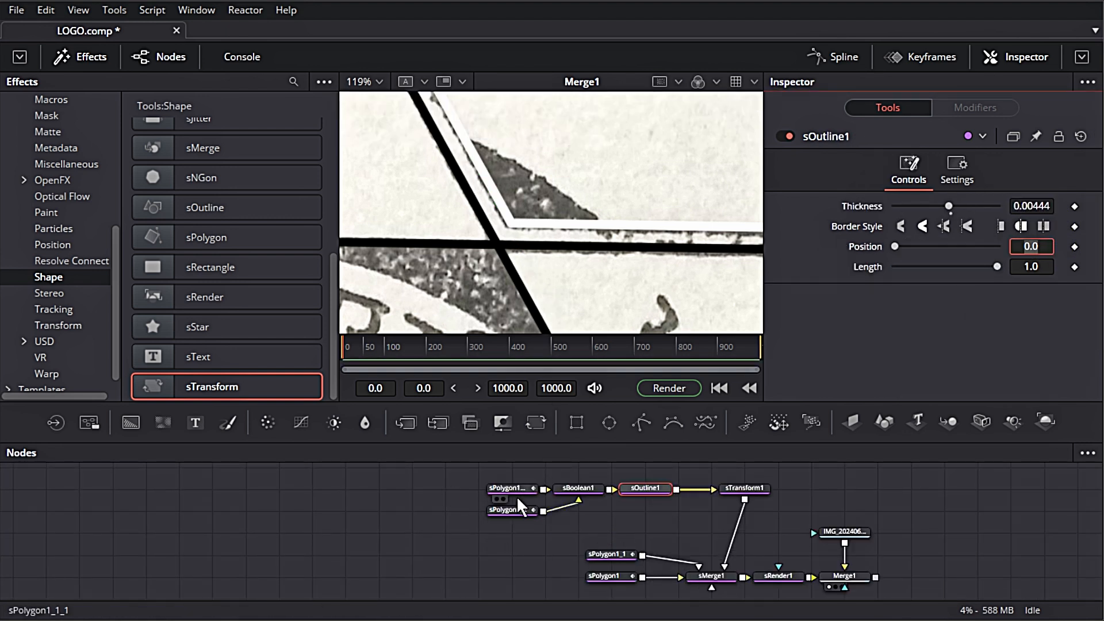
{"action": "left_click", "coordinate": [521, 506]}
{"action": "left_click", "coordinate": [933, 179]}
{"action": "left_click", "coordinate": [578, 495]}
{"action": "left_click", "coordinate": [933, 180]}
{"action": "left_click_drag", "start_coordinate": [443, 468], "coordinate": [481, 584]}
{"action": "scroll", "coordinate": [260, 327], "scroll_direction": "up", "scroll_amount": 5}
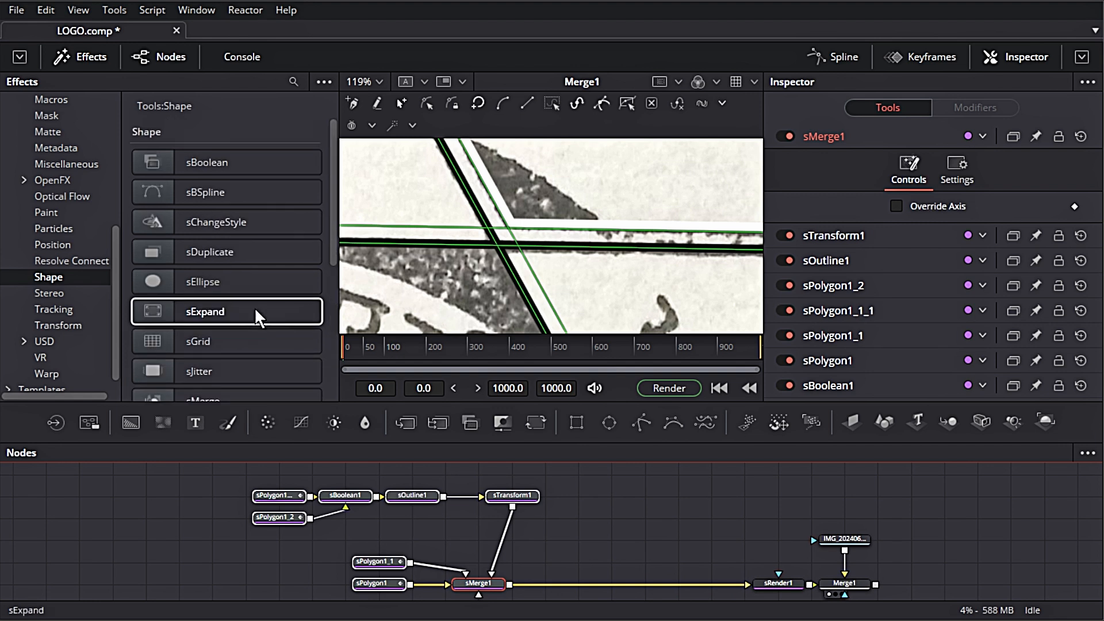
{"action": "left_click_drag", "start_coordinate": [173, 222], "coordinate": [700, 582]}
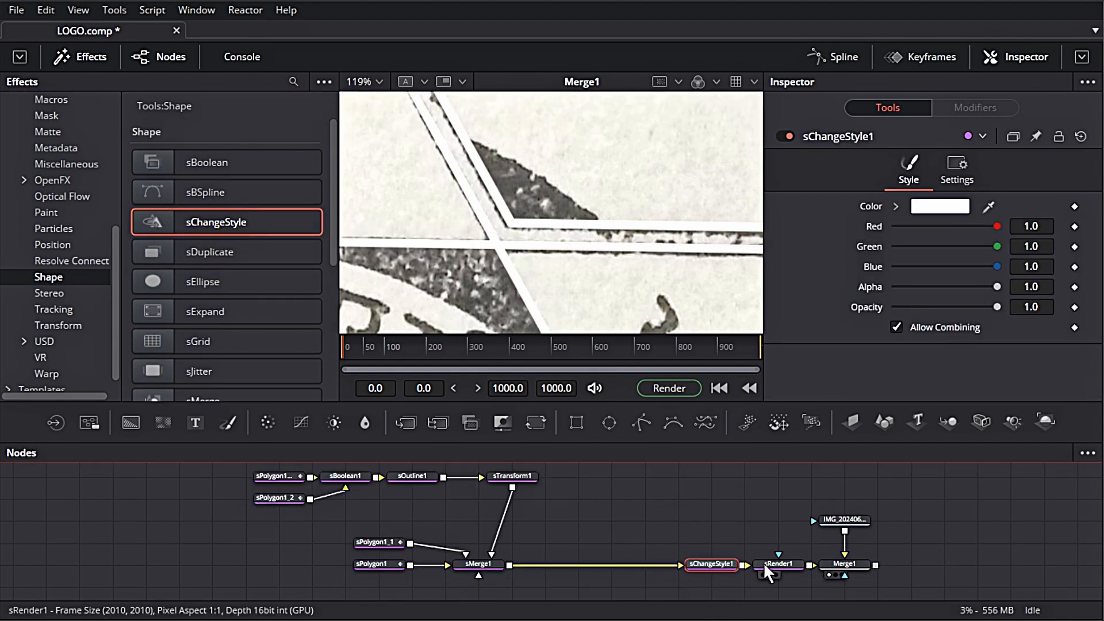
Step: Set the color of sChangeStyle1 to black
{"action": "left_click", "coordinate": [940, 206]}
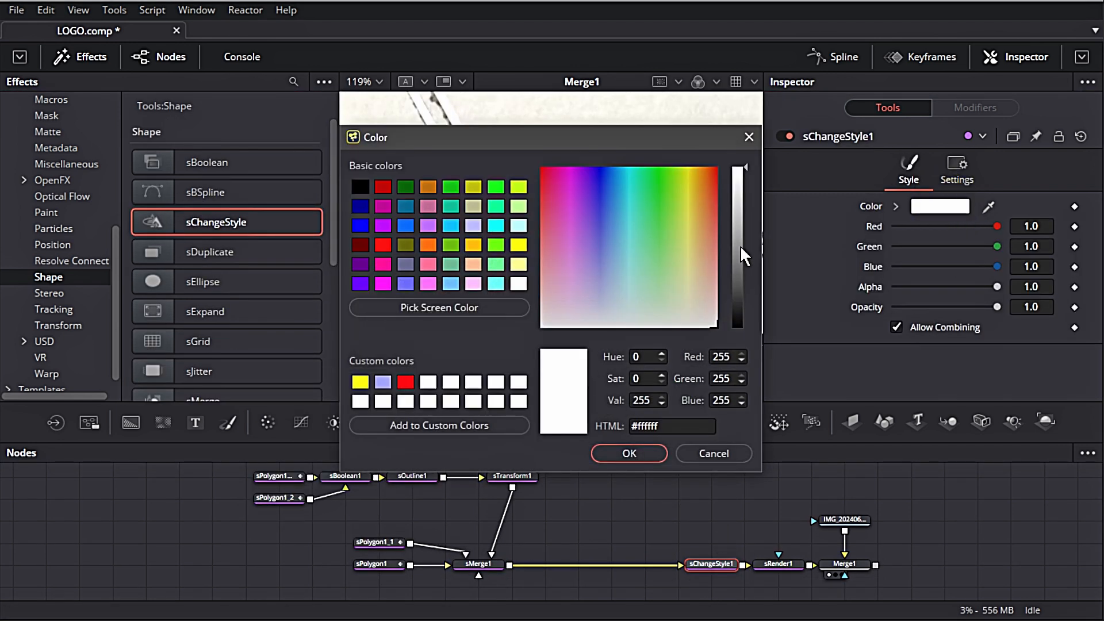
{"action": "left_click", "coordinate": [362, 295]}
{"action": "left_click", "coordinate": [658, 451]}
{"action": "key", "text": "ctrl+f"}
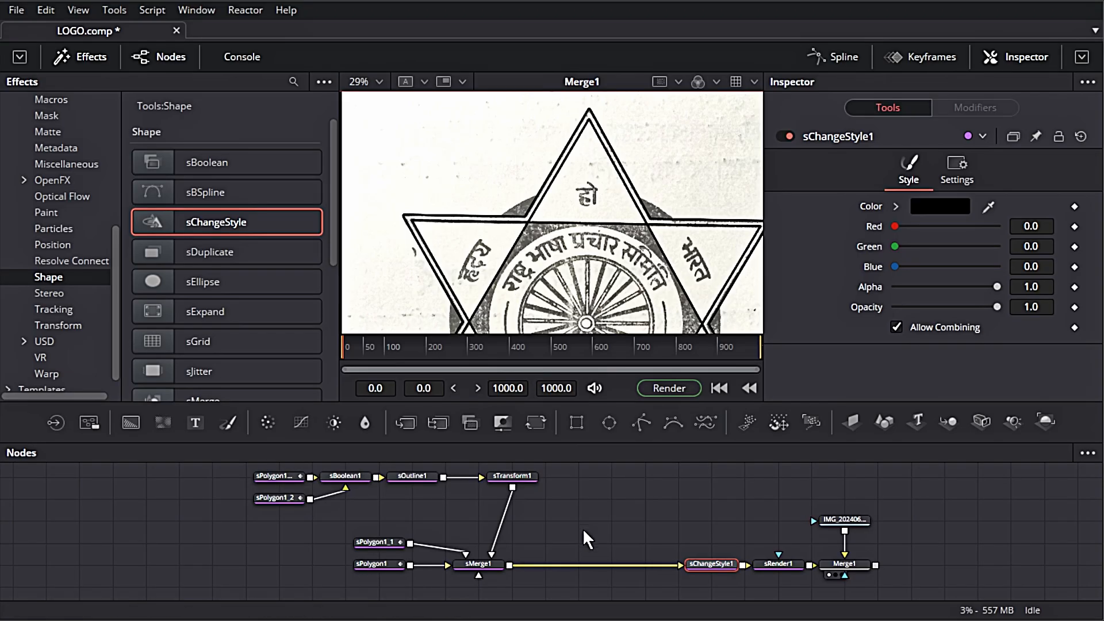
Step: Add an sEllipse node and size it to about 0.558 in width and height, matching the circle behind the star
{"action": "left_click_drag", "start_coordinate": [584, 532], "coordinate": [581, 549]}
{"action": "left_click_drag", "start_coordinate": [500, 206], "coordinate": [487, 113]}
{"action": "left_click_drag", "start_coordinate": [166, 281], "coordinate": [585, 488]}
{"action": "scroll", "coordinate": [551, 212], "scroll_direction": "down", "scroll_amount": 2}
{"action": "left_click_drag", "start_coordinate": [630, 287], "coordinate": [633, 293]}
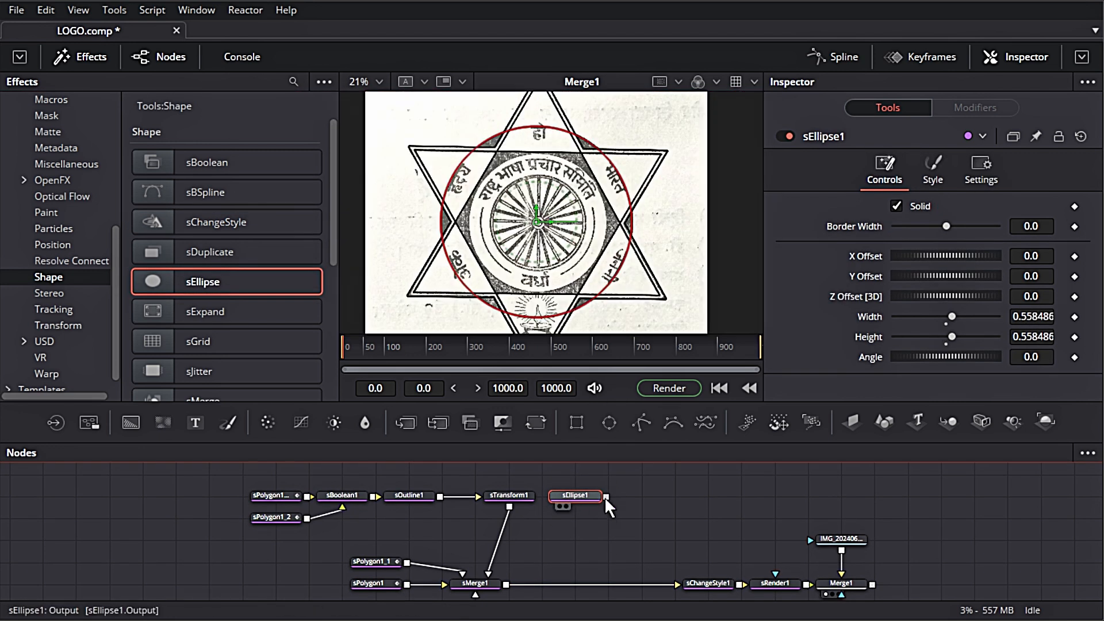
Step: Insert an sBoolean node set to Union between sMerge1 and sChangeStyle1, and connect sEllipse1 to it
{"action": "left_click_drag", "start_coordinate": [198, 162], "coordinate": [584, 584]}
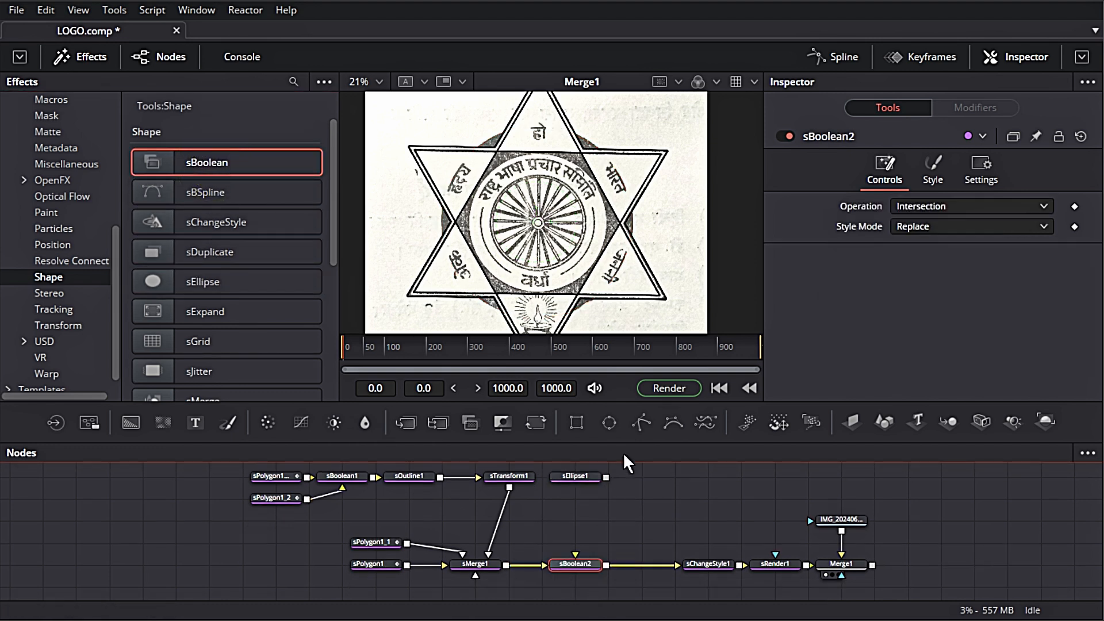
{"action": "left_click", "coordinate": [957, 207]}
{"action": "left_click", "coordinate": [943, 222]}
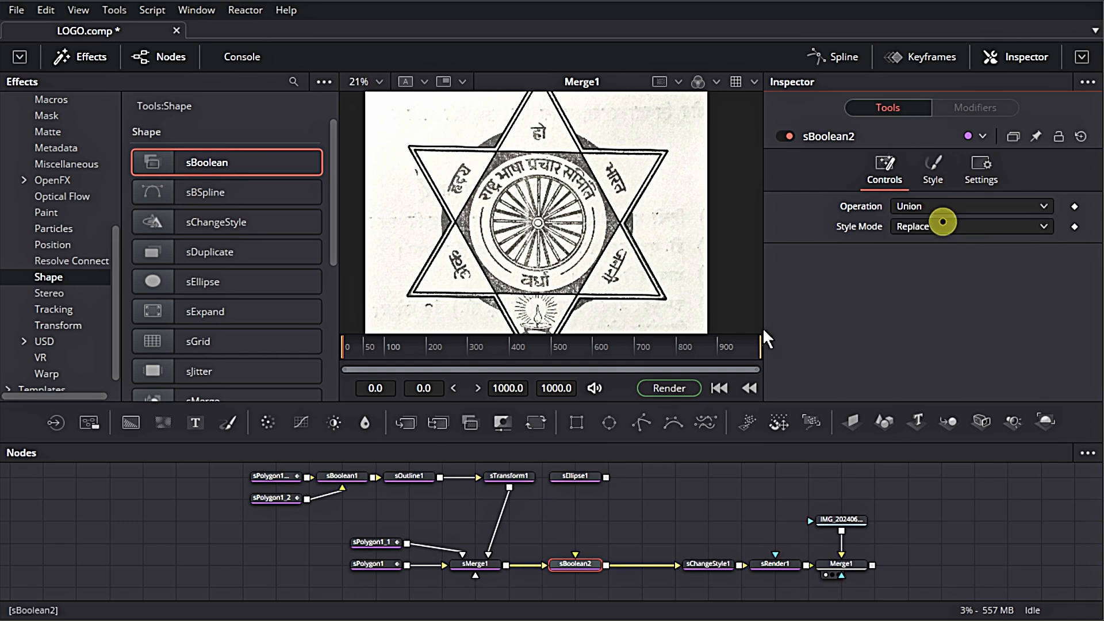
{"action": "left_click_drag", "start_coordinate": [605, 476], "coordinate": [603, 475]}
{"action": "left_click_drag", "start_coordinate": [604, 475], "coordinate": [587, 519]}
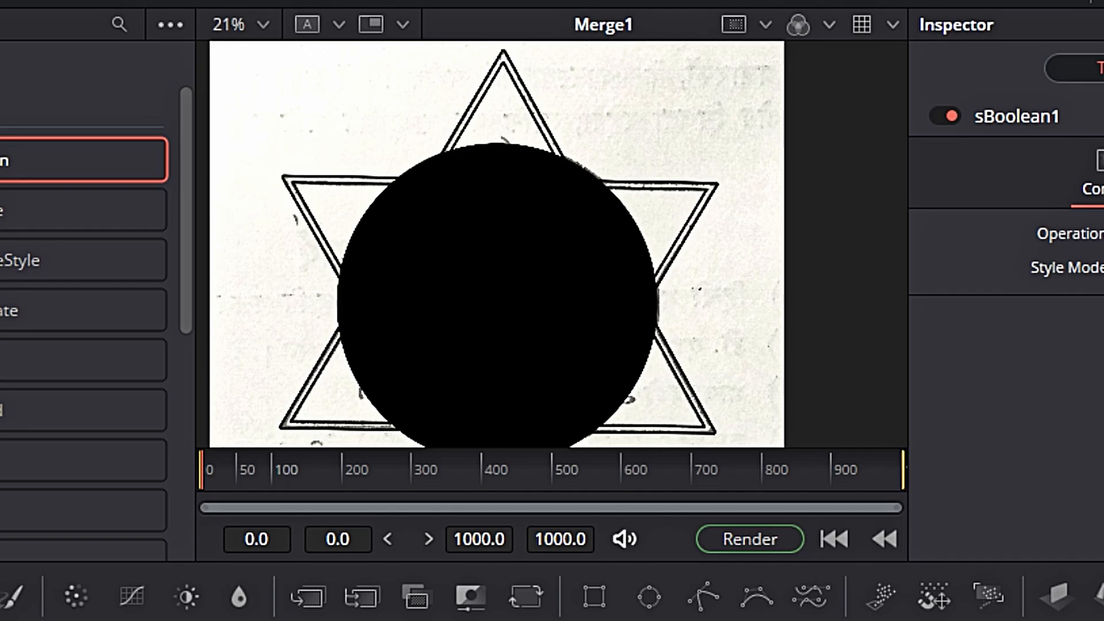
Step: Insert an sBoolean node after sEllipse1, connect sBoolean1 as its second input, and set the operation to Subtract
{"action": "left_click_drag", "start_coordinate": [368, 518], "coordinate": [115, 578]}
{"action": "left_click", "coordinate": [368, 530]}
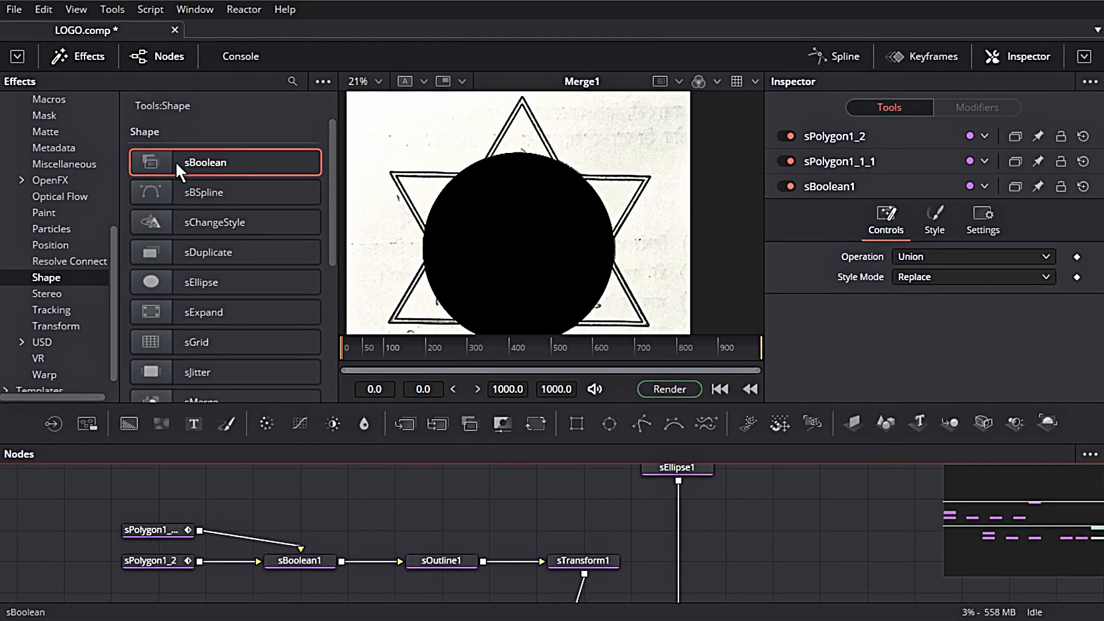
{"action": "left_click_drag", "start_coordinate": [175, 161], "coordinate": [673, 502]}
{"action": "left_click_drag", "start_coordinate": [341, 559], "coordinate": [654, 496]}
{"action": "left_click", "coordinate": [927, 207]}
{"action": "left_click", "coordinate": [927, 243]}
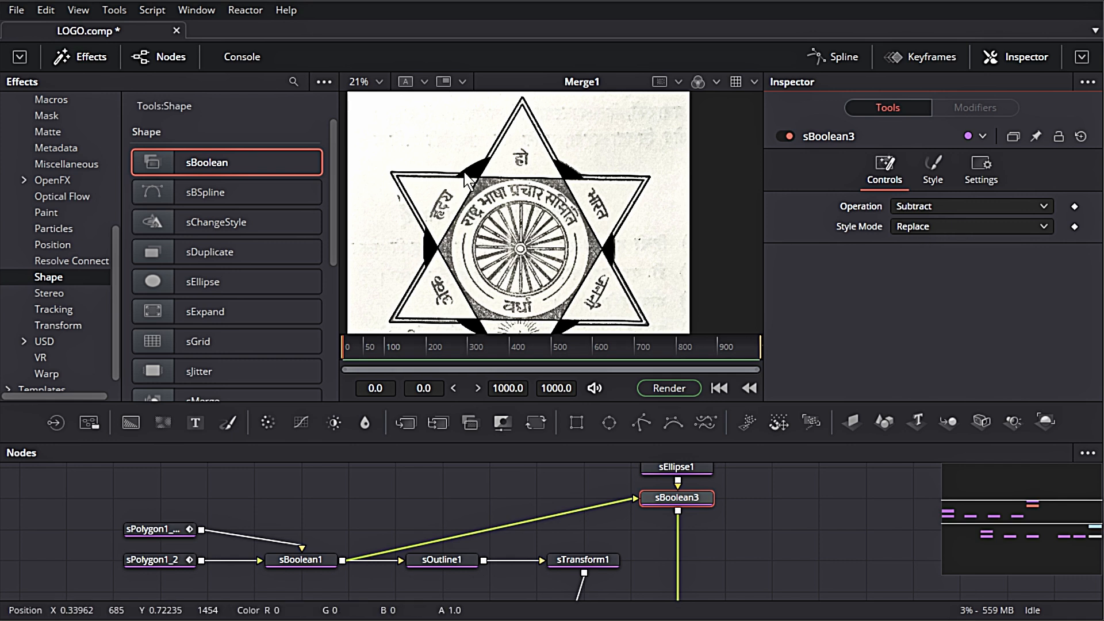
Step: Paste an instance of sTransform1 and wire it between sBoolean1 and sBoolean3
{"action": "scroll", "coordinate": [464, 169], "scroll_direction": "up", "scroll_amount": 4}
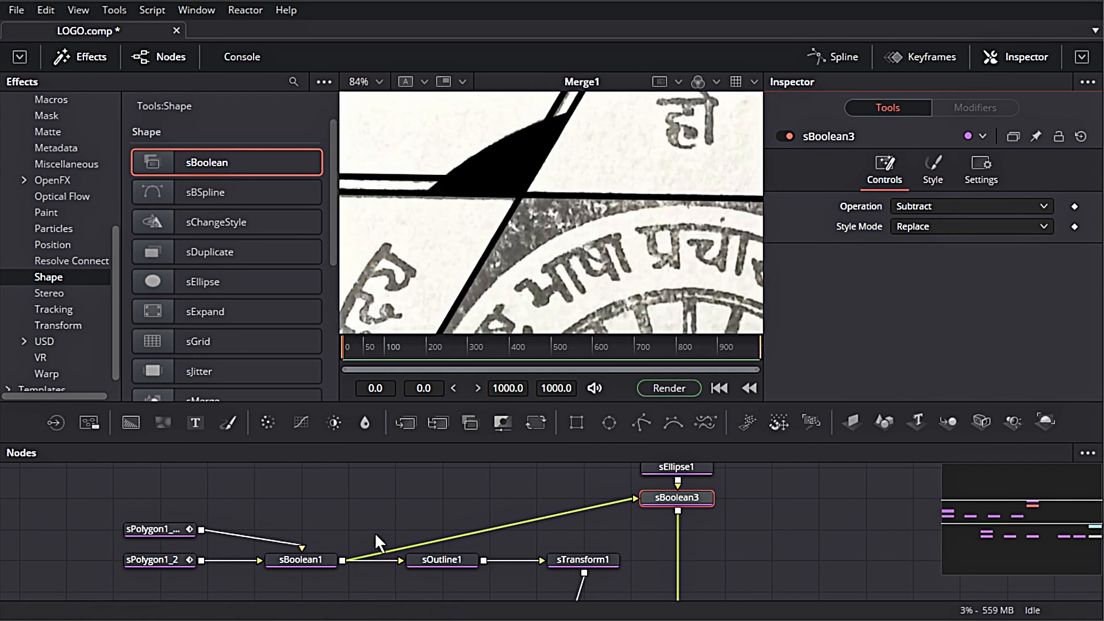
{"action": "left_click", "coordinate": [585, 562]}
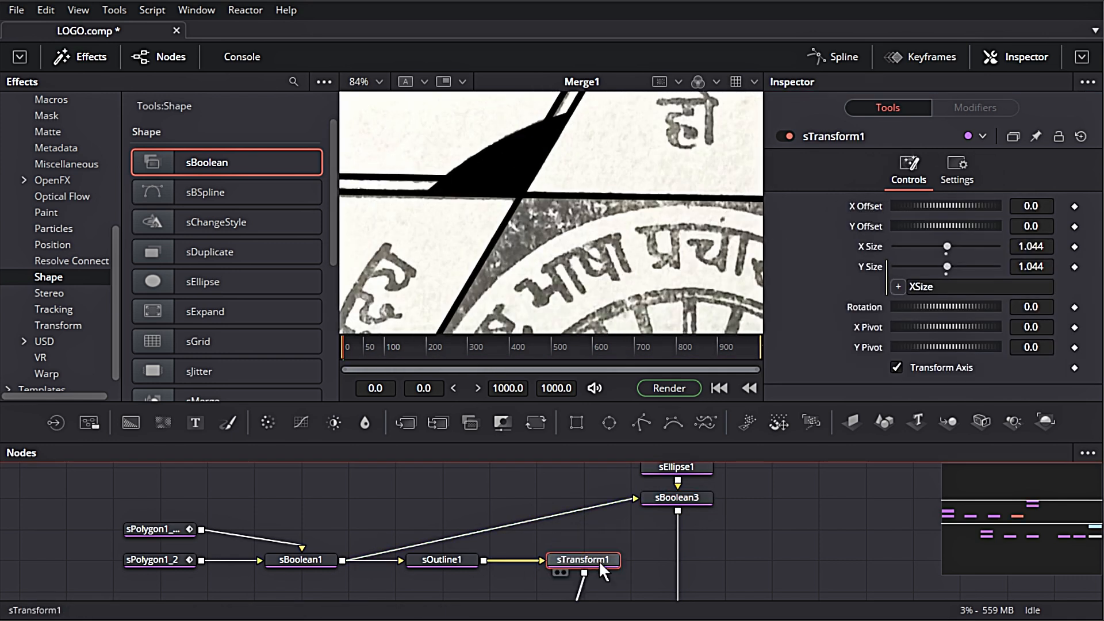
{"action": "left_click", "coordinate": [507, 500]}
{"action": "key", "text": "ctrl+shift+v"}
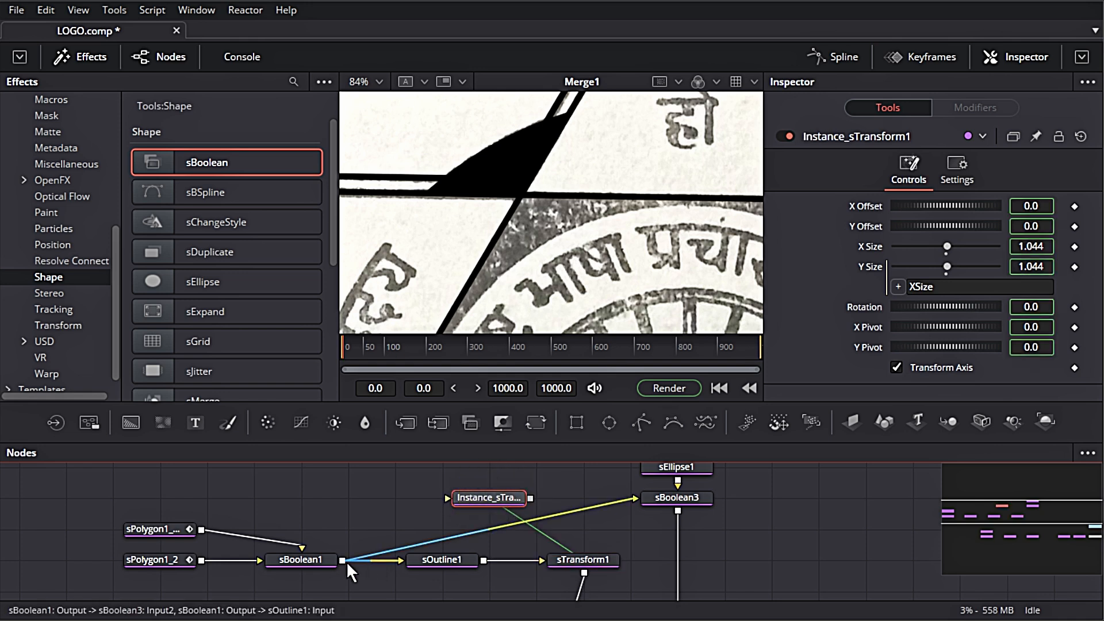
{"action": "left_click_drag", "start_coordinate": [530, 498], "coordinate": [634, 498]}
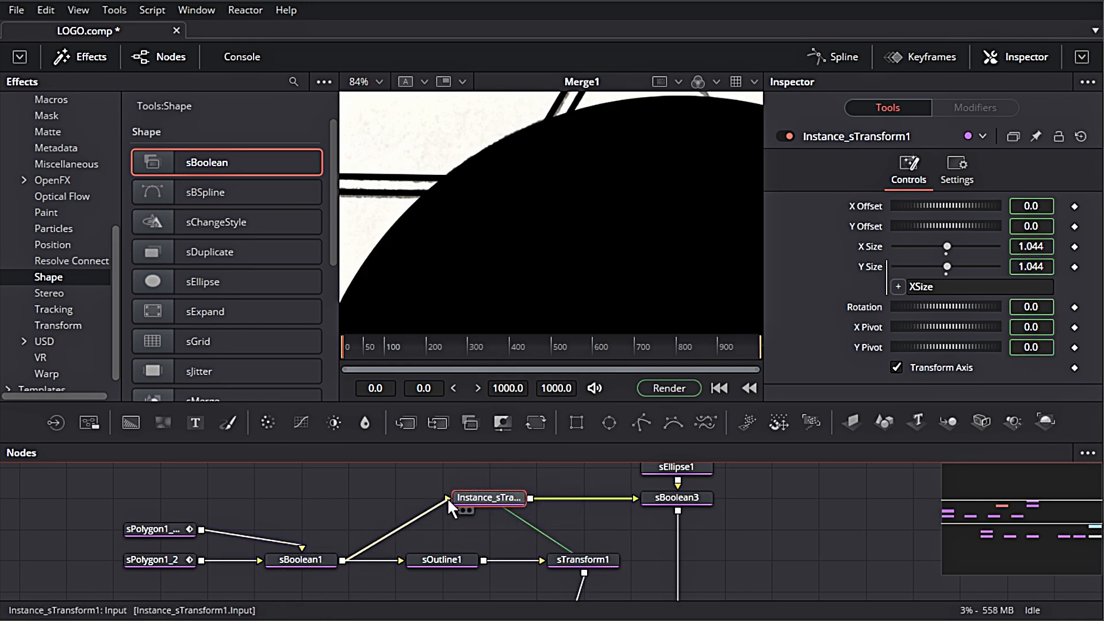
{"action": "left_click_drag", "start_coordinate": [448, 497], "coordinate": [448, 499]}
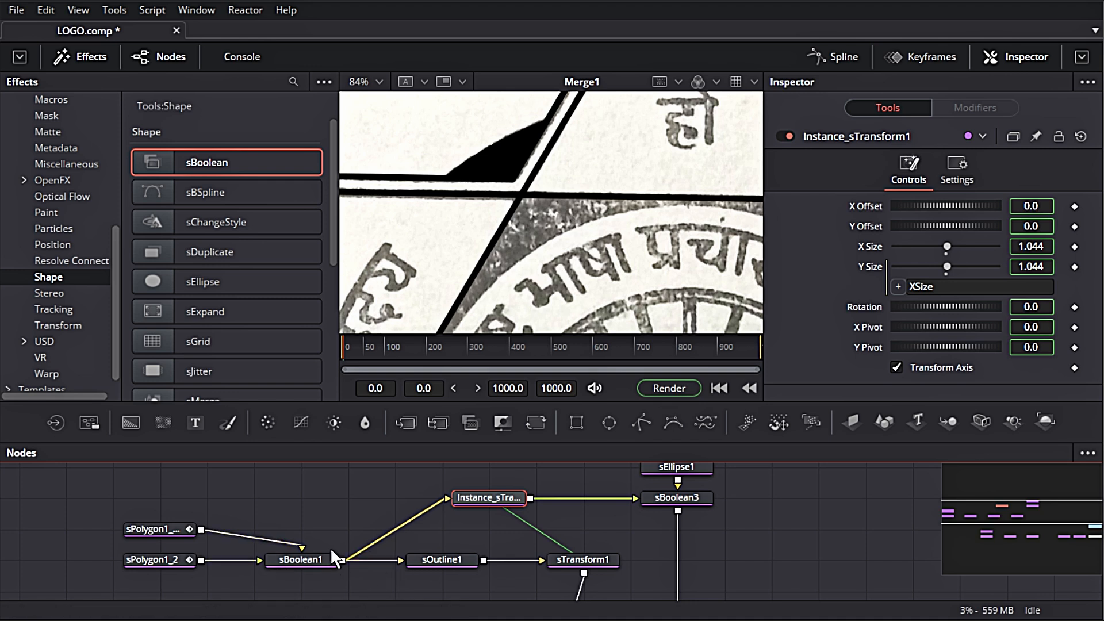
Step: Add an sBoolean node set to Intersection and fed by sEllipse1, plus another Intersection sBoolean combining the two sPolygon1 copies
{"action": "scroll", "coordinate": [330, 547], "scroll_direction": "right", "scroll_amount": 6}
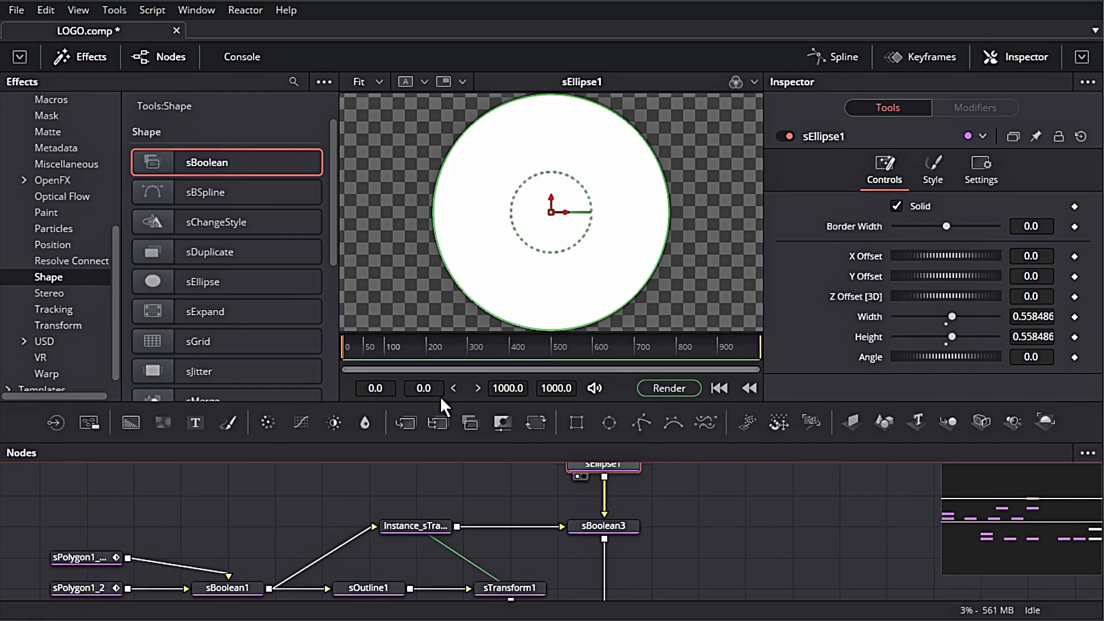
{"action": "left_click", "coordinate": [702, 527]}
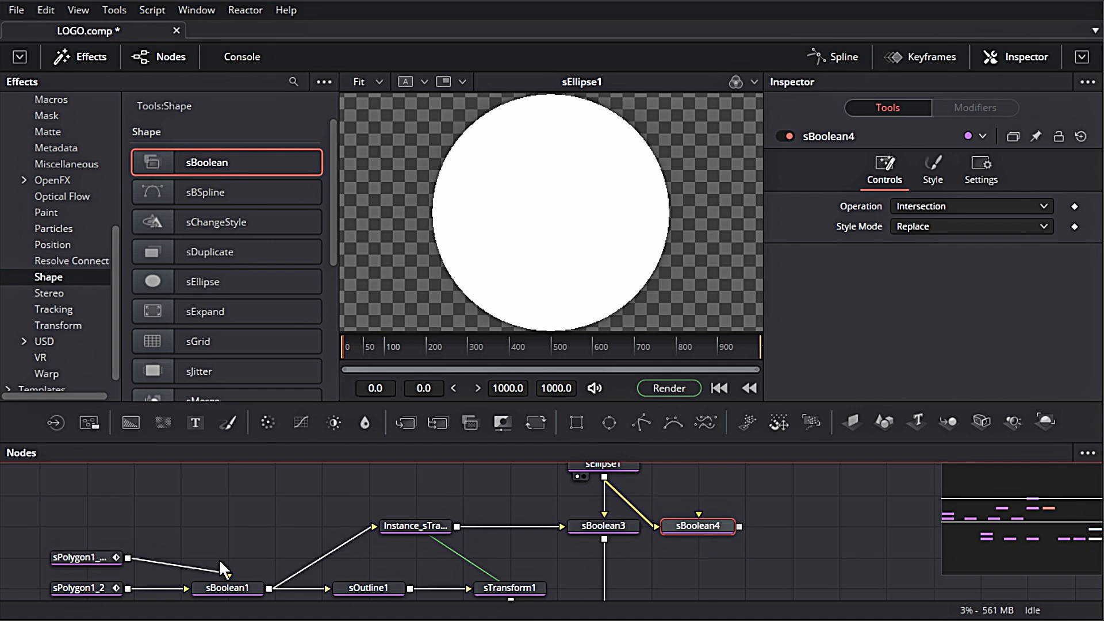
{"action": "left_click_drag", "start_coordinate": [161, 162], "coordinate": [239, 384]}
{"action": "left_click_drag", "start_coordinate": [233, 536], "coordinate": [700, 526]}
{"action": "key", "text": "1"}
{"action": "left_click", "coordinate": [210, 526]}
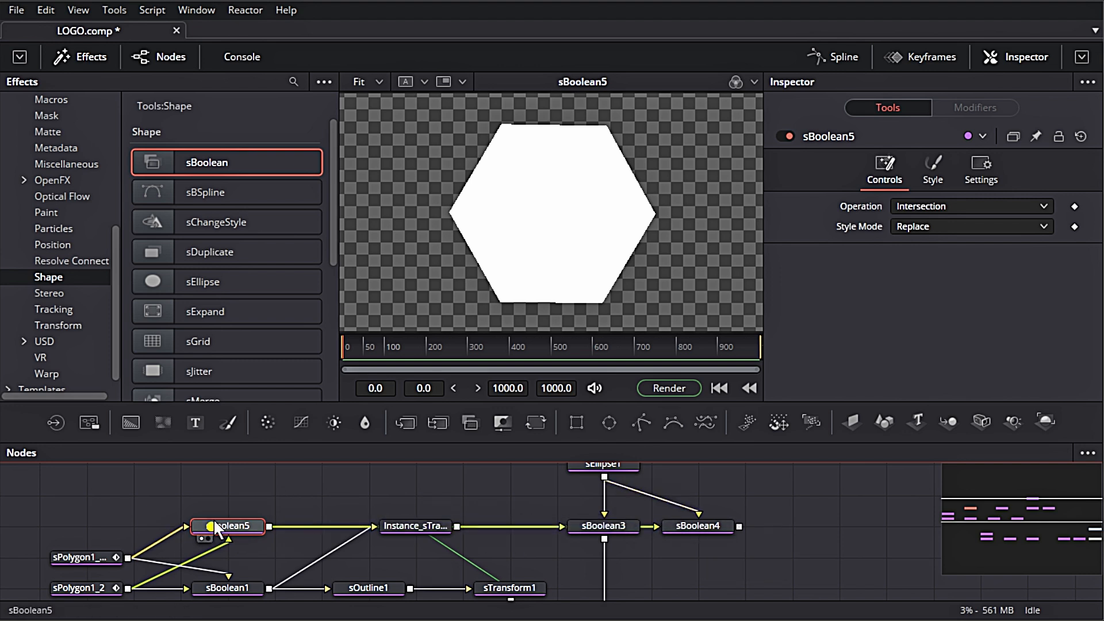
Step: Raise sBoolean5 and sBoolean4 above the transform row and connect sBoolean5 into sBoolean4 alongside sEllipse1
{"action": "left_click_drag", "start_coordinate": [216, 527], "coordinate": [215, 496]}
{"action": "left_click_drag", "start_coordinate": [696, 513], "coordinate": [694, 486]}
{"action": "scroll", "coordinate": [688, 529], "scroll_direction": "up", "scroll_amount": 2}
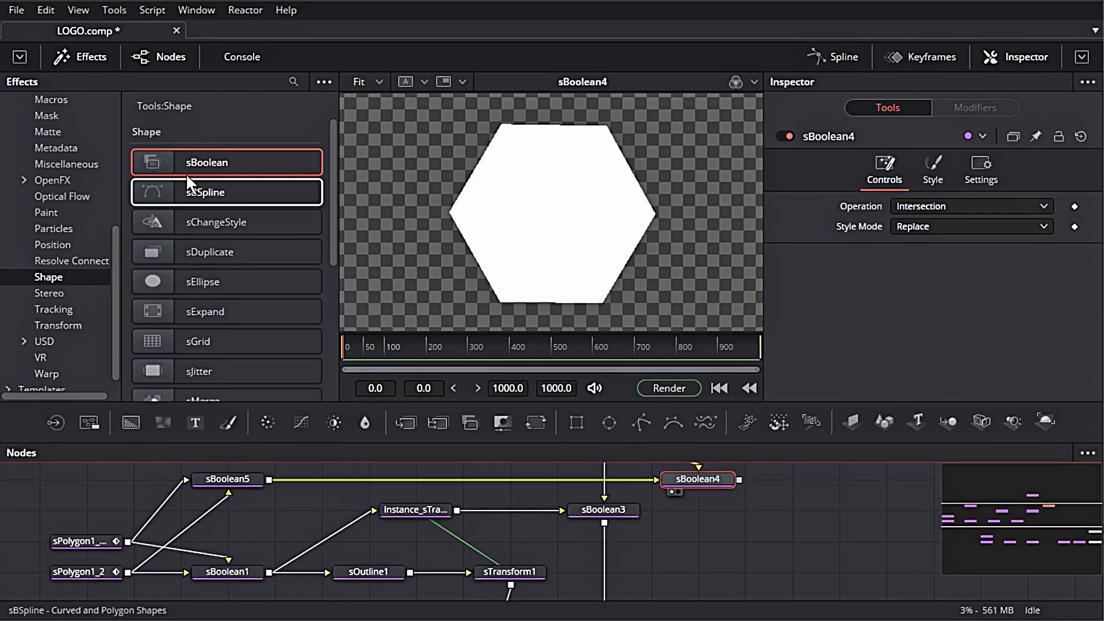
Step: Insert an sBoolean node below sBoolean3, connect sBoolean4 as its second input, and set the operation to Union
{"action": "left_click_drag", "start_coordinate": [189, 162], "coordinate": [605, 574]}
{"action": "left_click_drag", "start_coordinate": [739, 469], "coordinate": [630, 567]}
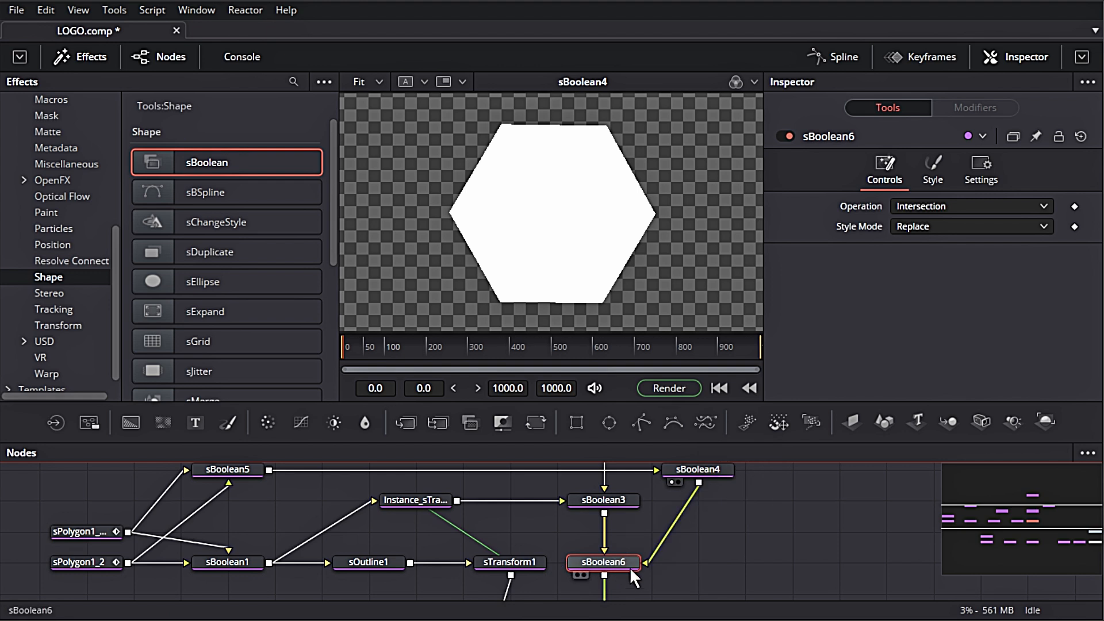
{"action": "key", "text": "1"}
{"action": "left_click", "coordinate": [981, 206]}
{"action": "left_click", "coordinate": [960, 229]}
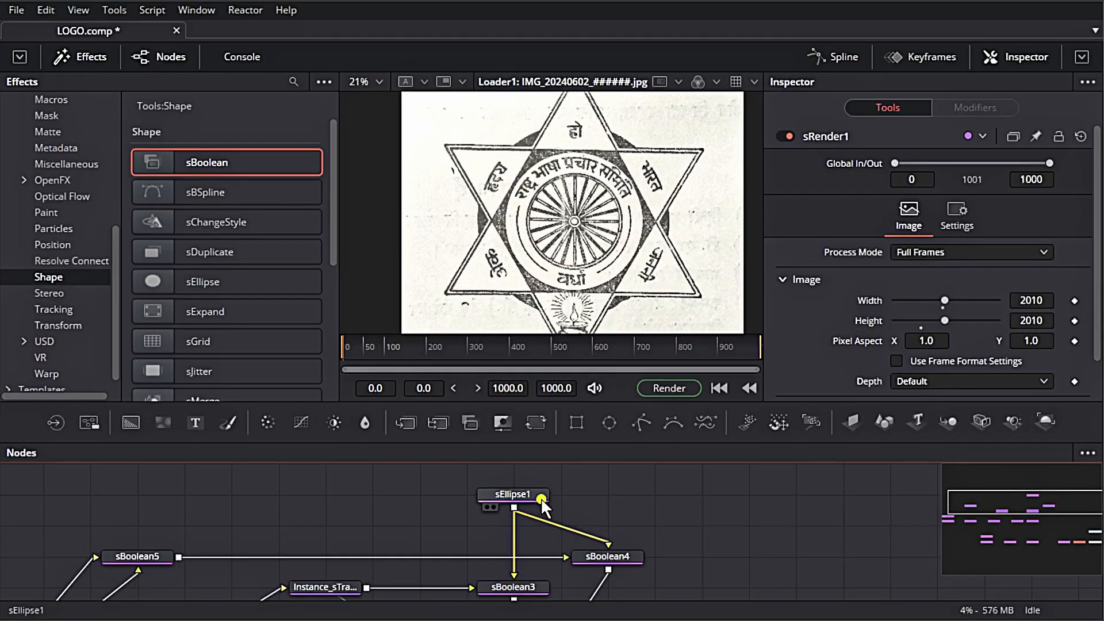
Step: Paste a copy of sEllipse1 above the connection between sBoolean2 and sChangeStyle1
{"action": "left_click", "coordinate": [537, 499]}
{"action": "scroll", "coordinate": [625, 470], "scroll_direction": "down", "scroll_amount": 2}
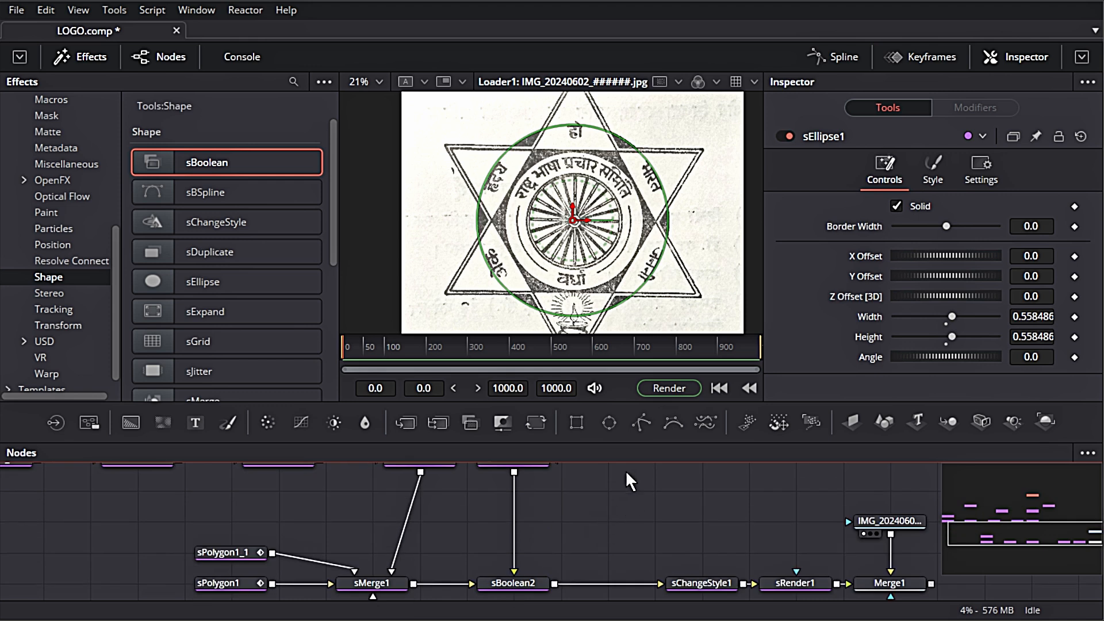
{"action": "left_click", "coordinate": [625, 470]}
{"action": "key", "text": "ctrl+v"}
{"action": "left_click_drag", "start_coordinate": [669, 562], "coordinate": [638, 506]}
Step: Insert an sBoolean between sBoolean2 and sChangeStyle1, connect the copied ellipse, view Merge1, and set the operation to Subtract
{"action": "left_click_drag", "start_coordinate": [219, 163], "coordinate": [559, 466]}
{"action": "left_click_drag", "start_coordinate": [579, 565], "coordinate": [579, 565]}
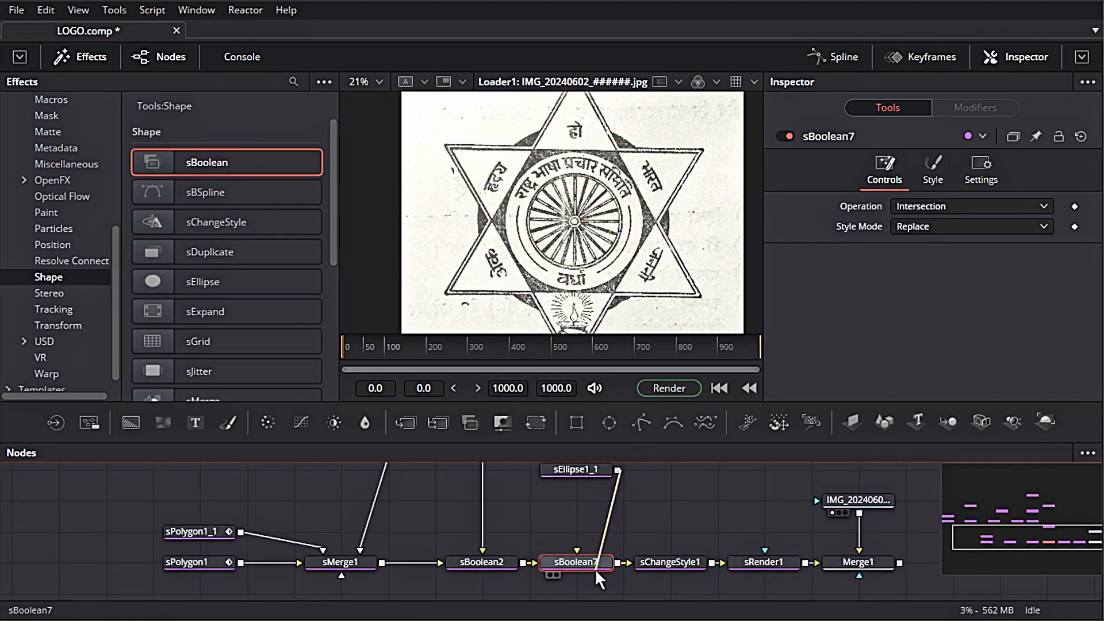
{"action": "left_click", "coordinate": [832, 575]}
{"action": "left_click", "coordinate": [948, 207]}
{"action": "left_click", "coordinate": [914, 244]}
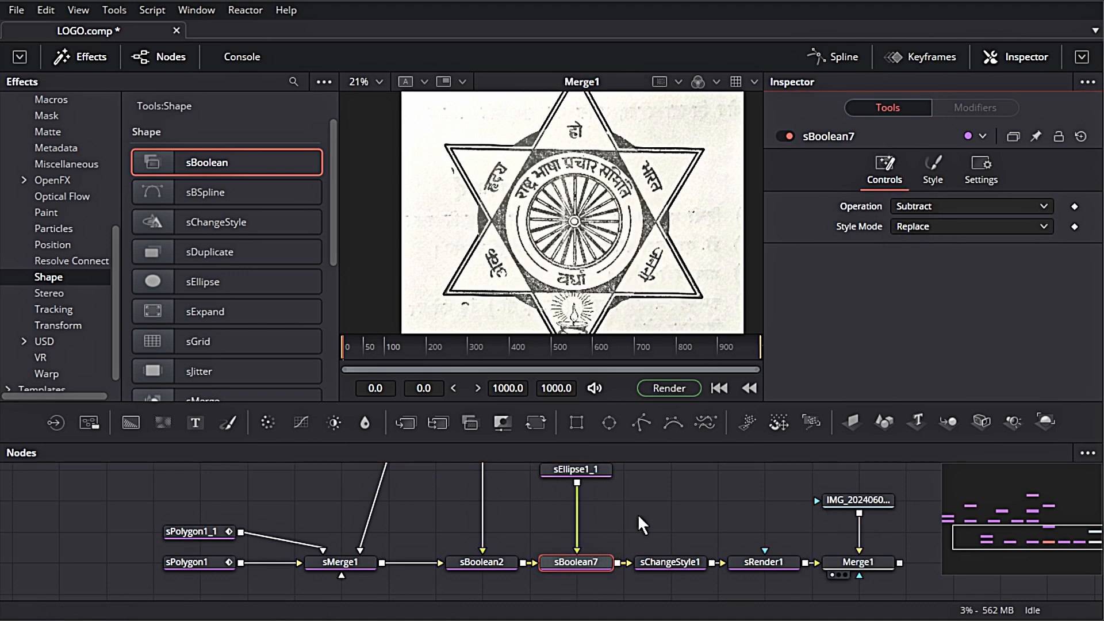
Step: Resize the copied ellipse so its cut-out matches the white circle around the wheel in the scan
{"action": "left_click", "coordinate": [600, 474]}
{"action": "scroll", "coordinate": [636, 313], "scroll_direction": "up", "scroll_amount": 3}
{"action": "left_click_drag", "start_coordinate": [573, 260], "coordinate": [611, 314]}
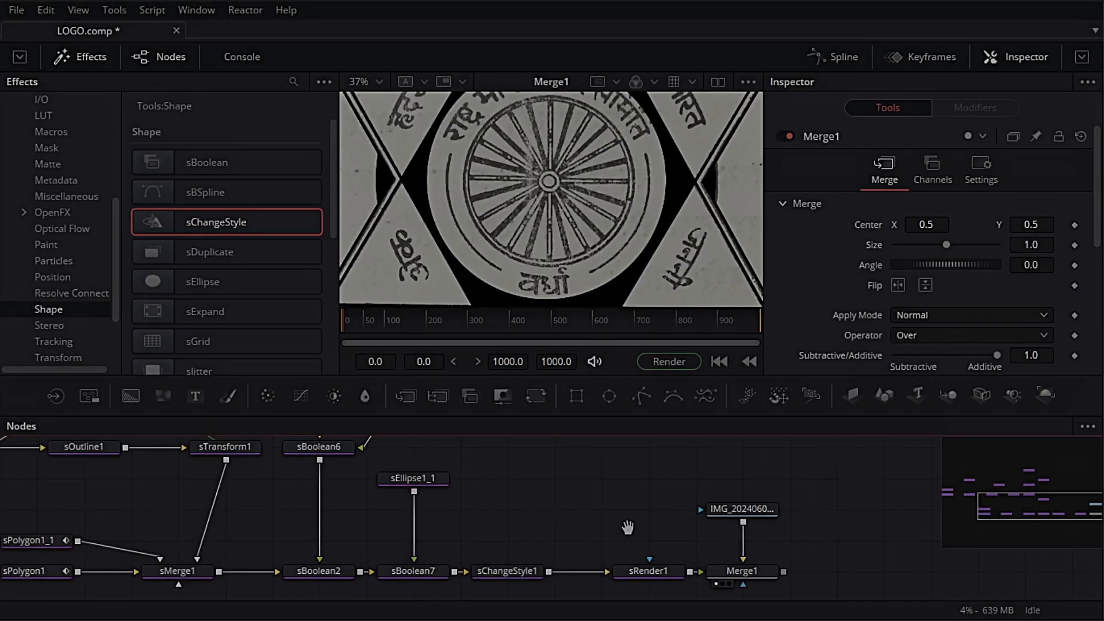
Step: Make room before sRender1, insert an sMerge node after sChangeStyle1, and connect a new sRectangle to it
{"action": "left_click_drag", "start_coordinate": [562, 461], "coordinate": [792, 591]}
{"action": "left_click_drag", "start_coordinate": [650, 572], "coordinate": [490, 560]}
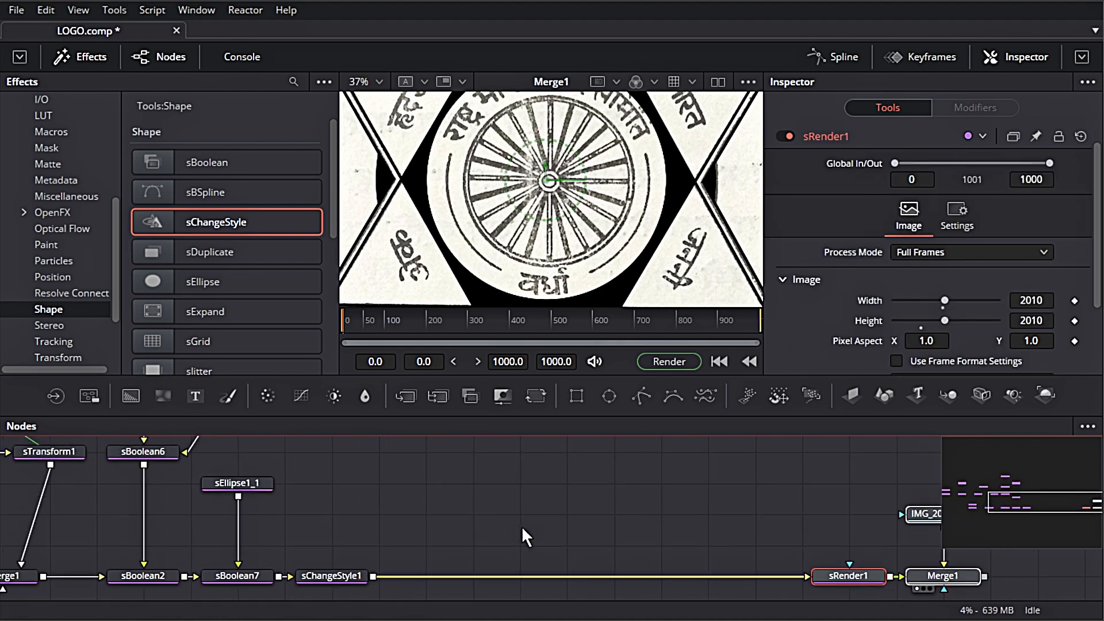
{"action": "scroll", "coordinate": [314, 316], "scroll_direction": "down", "scroll_amount": 5}
{"action": "left_click_drag", "start_coordinate": [202, 242], "coordinate": [493, 463]}
{"action": "left_click_drag", "start_coordinate": [172, 126], "coordinate": [472, 595]}
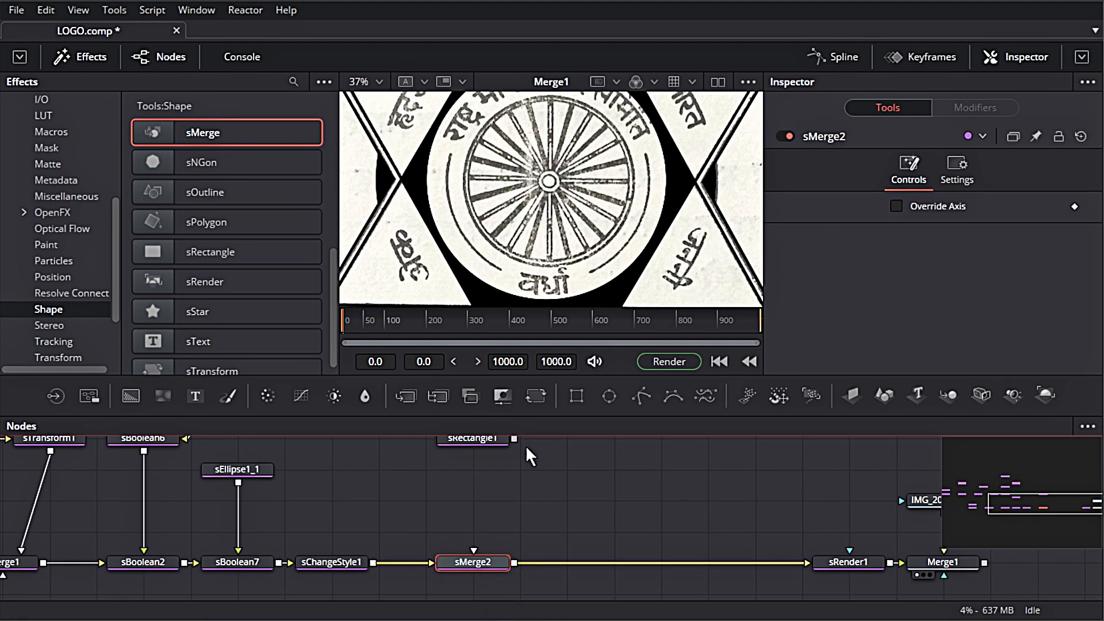
{"action": "left_click_drag", "start_coordinate": [515, 493], "coordinate": [495, 561]}
Step: Shape sRectangle1 into a thin vertical spoke above the hub, 0.0058 wide and 0.1312 high, at offsets of about 0.0072 and 0.0692
{"action": "scroll", "coordinate": [521, 518], "scroll_direction": "up", "scroll_amount": 2}
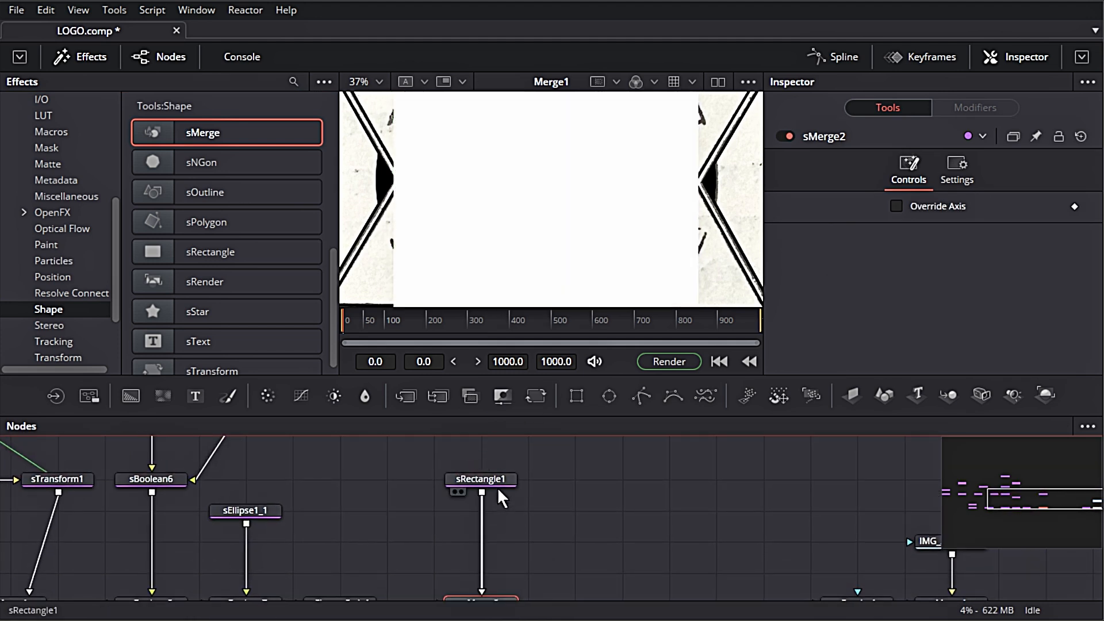
{"action": "left_click", "coordinate": [499, 488]}
{"action": "scroll", "coordinate": [543, 558], "scroll_direction": "up", "scroll_amount": 3}
{"action": "left_click_drag", "start_coordinate": [946, 357], "coordinate": [895, 336]}
{"action": "scroll", "coordinate": [539, 252], "scroll_direction": "up", "scroll_amount": 2}
{"action": "left_click_drag", "start_coordinate": [542, 258], "coordinate": [558, 148]}
{"action": "scroll", "coordinate": [544, 148], "scroll_direction": "up", "scroll_amount": 1}
{"action": "left_click_drag", "start_coordinate": [903, 357], "coordinate": [908, 357]}
{"action": "scroll", "coordinate": [540, 173], "scroll_direction": "up", "scroll_amount": 3}
{"action": "mouse_move", "coordinate": [1026, 337]}
{"action": "left_mouse_down"}
{"action": "mouse_move", "coordinate": [1037, 337]}
{"action": "mouse_move", "coordinate": [1013, 336]}
{"action": "left_mouse_up"}
{"action": "scroll", "coordinate": [543, 172], "scroll_direction": "down", "scroll_amount": 4}
{"action": "left_click", "coordinate": [483, 550]}
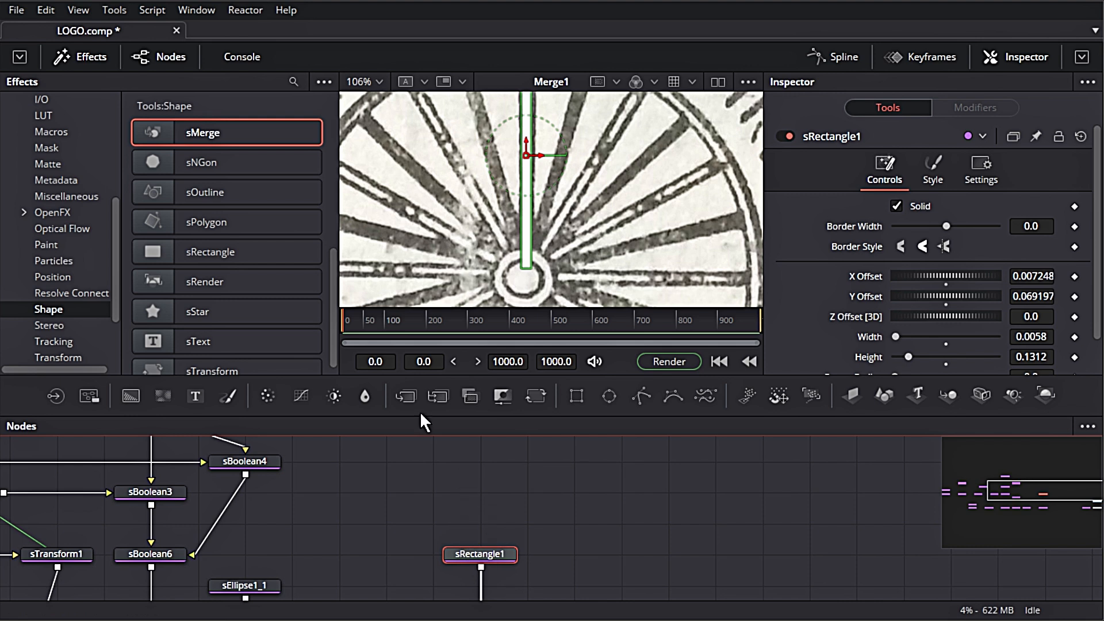
Step: Insert an sBoolean node below sRectangle1 and connect a new sNGon node as its second input
{"action": "left_click_drag", "start_coordinate": [202, 163], "coordinate": [598, 547]}
{"action": "left_click_drag", "start_coordinate": [496, 563], "coordinate": [495, 471]}
{"action": "left_click", "coordinate": [496, 470]}
{"action": "scroll", "coordinate": [293, 279], "scroll_direction": "up", "scroll_amount": 5}
{"action": "left_click_drag", "start_coordinate": [229, 165], "coordinate": [282, 186]}
{"action": "left_click_drag", "start_coordinate": [482, 523], "coordinate": [480, 524]}
{"action": "left_click_drag", "start_coordinate": [615, 524], "coordinate": [481, 524]}
{"action": "left_click_drag", "start_coordinate": [575, 524], "coordinate": [669, 524]}
{"action": "left_click", "coordinate": [505, 524]}
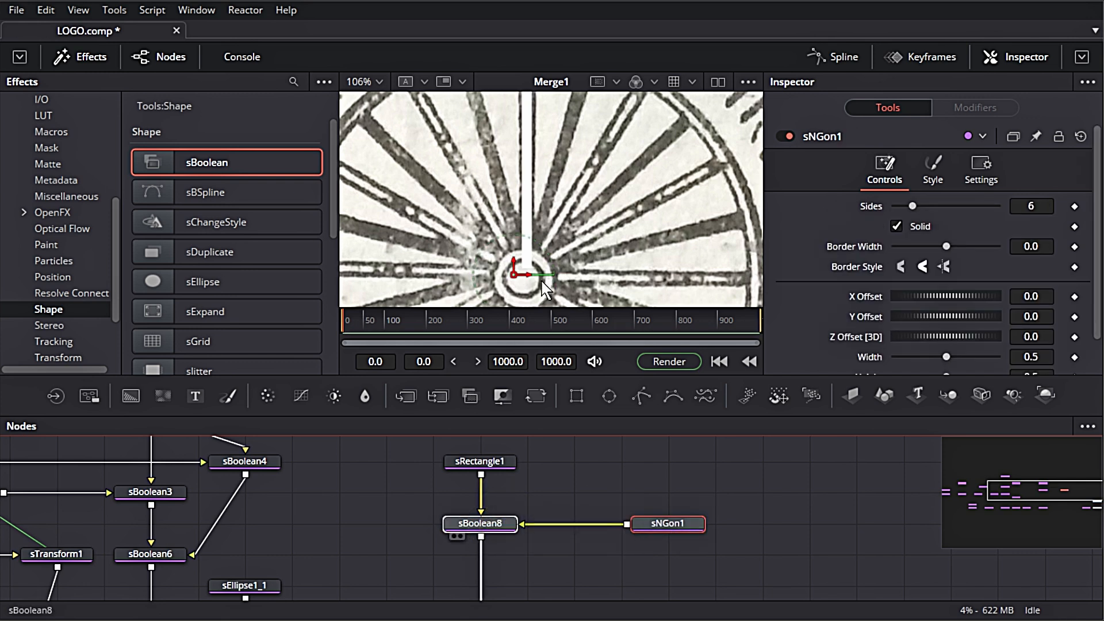
Step: View sBoolean8 on its own and set its operation to Union
{"action": "key", "text": "1"}
{"action": "scroll", "coordinate": [552, 173], "scroll_direction": "up", "scroll_amount": 5}
{"action": "left_click", "coordinate": [477, 523]}
{"action": "left_click", "coordinate": [918, 207]}
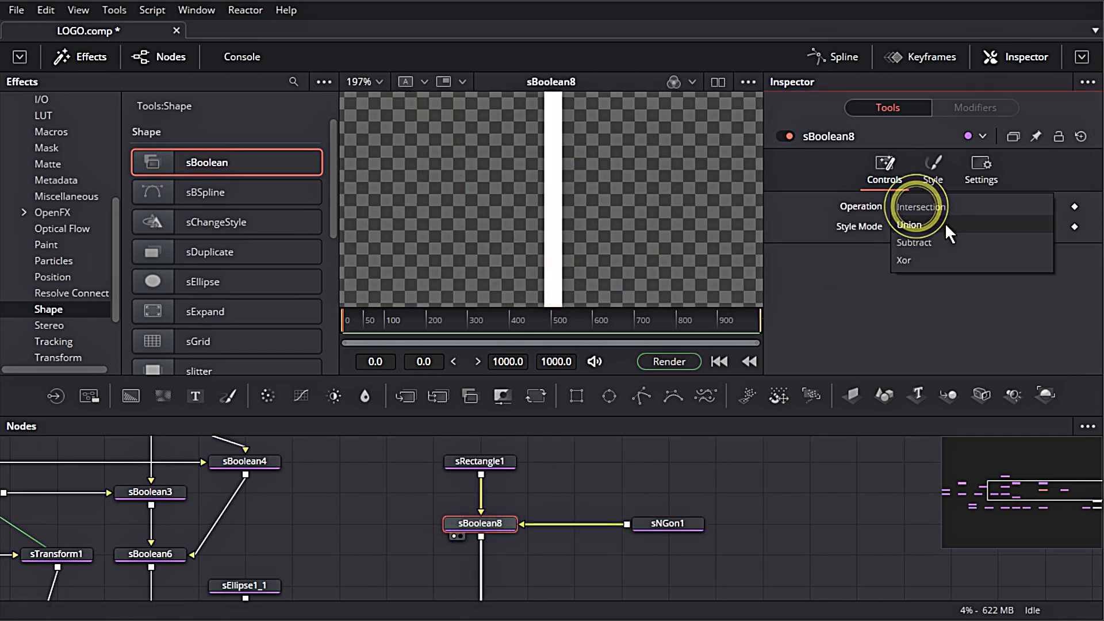
{"action": "left_click", "coordinate": [944, 224]}
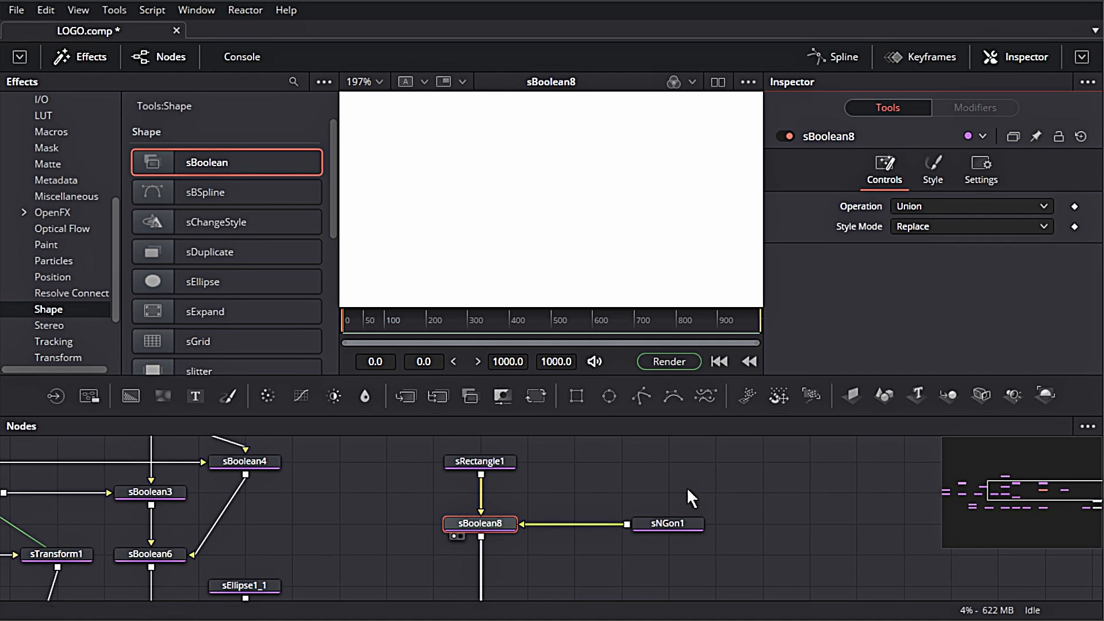
Step: Set sNGon1 to 20 sides, shrink it to about 0.036 wide, and move it onto the spoke
{"action": "left_click", "coordinate": [667, 524]}
{"action": "left_click_drag", "start_coordinate": [912, 206], "coordinate": [997, 206]}
{"action": "scroll", "coordinate": [616, 271], "scroll_direction": "down", "scroll_amount": 5}
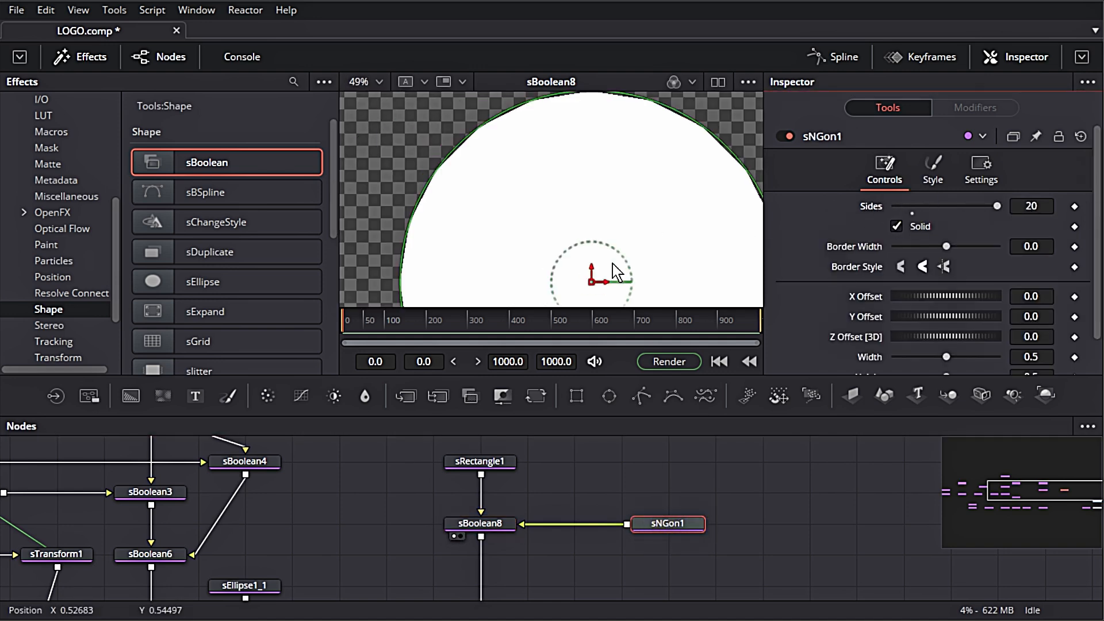
{"action": "scroll", "coordinate": [611, 264], "scroll_direction": "down", "scroll_amount": 1}
{"action": "left_click_drag", "start_coordinate": [675, 166], "coordinate": [610, 157]}
{"action": "scroll", "coordinate": [601, 267], "scroll_direction": "up", "scroll_amount": 3}
{"action": "scroll", "coordinate": [481, 517], "scroll_direction": "down", "scroll_amount": 3}
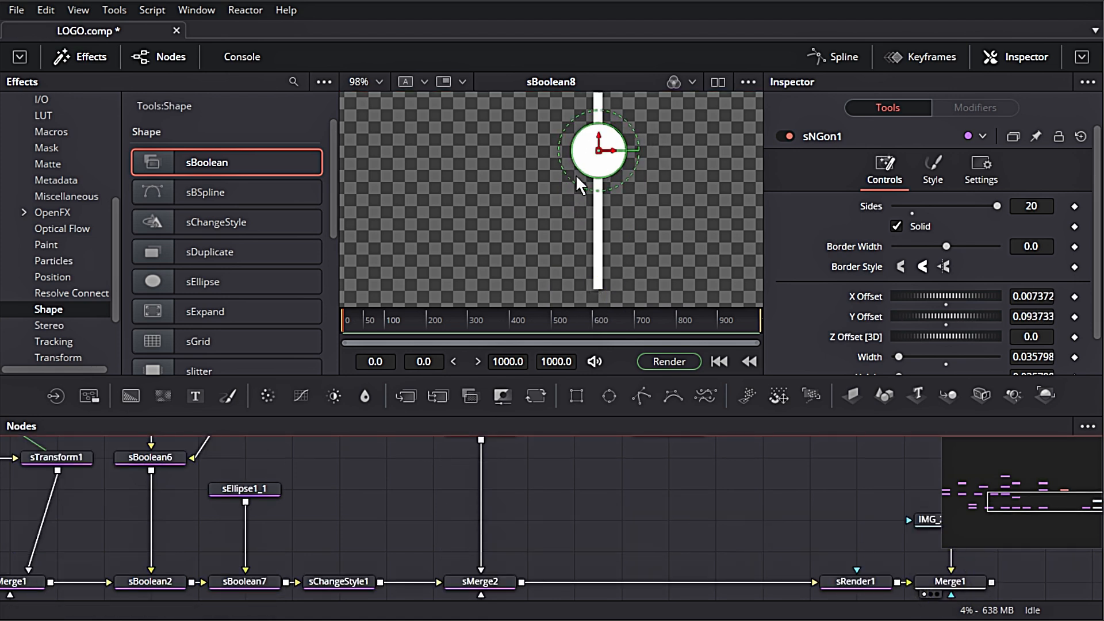
Step: View Merge1 and fit sNGon1 to the scanned bead on the spoke, about 0.0096 wide at Y offset 0.0881
{"action": "key", "text": "1"}
{"action": "scroll", "coordinate": [575, 174], "scroll_direction": "up", "scroll_amount": 3}
{"action": "mouse_move", "coordinate": [563, 164]}
{"action": "left_mouse_down"}
{"action": "mouse_move", "coordinate": [567, 180]}
{"action": "mouse_move", "coordinate": [549, 152]}
{"action": "left_mouse_up"}
{"action": "scroll", "coordinate": [539, 137], "scroll_direction": "up", "scroll_amount": 5}
{"action": "left_click_drag", "start_coordinate": [592, 213], "coordinate": [582, 202]}
Step: Insert an sDuplicate between sNGon1 and sBoolean8 with 2 copies and a negative Y offset stacking beads down the spoke
{"action": "left_click_drag", "start_coordinate": [717, 477], "coordinate": [671, 561]}
{"action": "left_click", "coordinate": [634, 519]}
{"action": "left_click", "coordinate": [735, 557]}
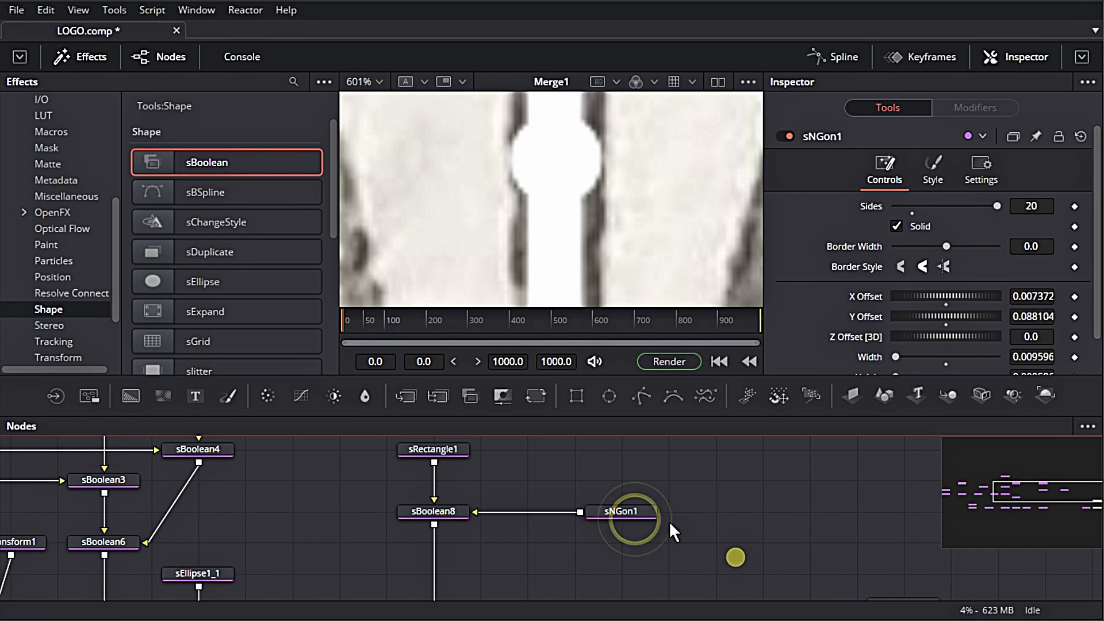
{"action": "left_click_drag", "start_coordinate": [652, 513], "coordinate": [747, 514]}
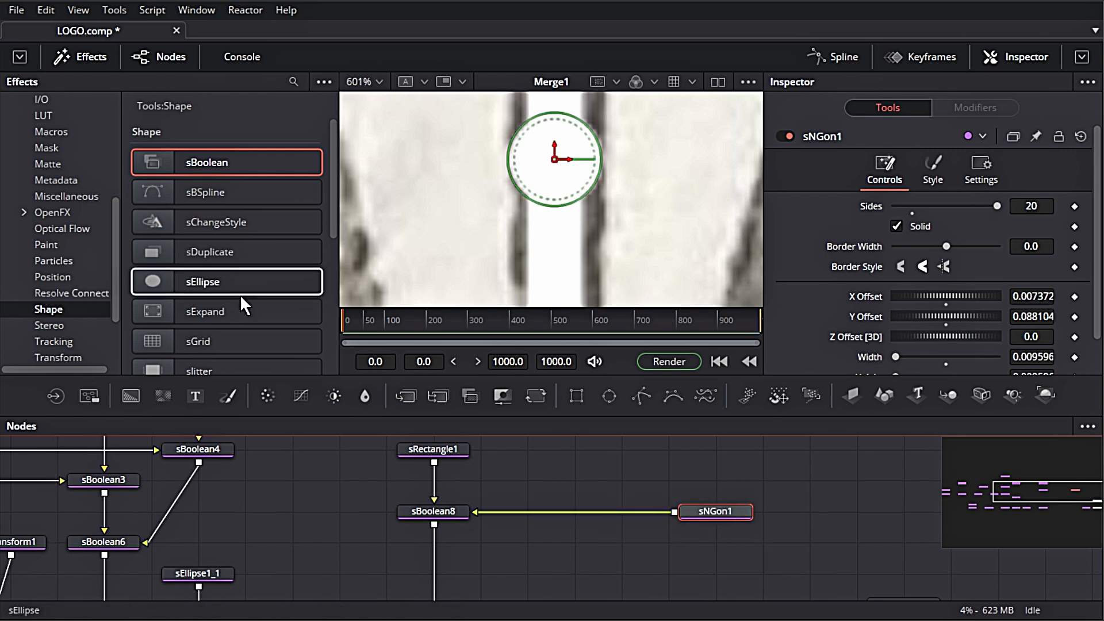
{"action": "left_click_drag", "start_coordinate": [236, 253], "coordinate": [621, 511]}
{"action": "left_click", "coordinate": [1028, 207]}
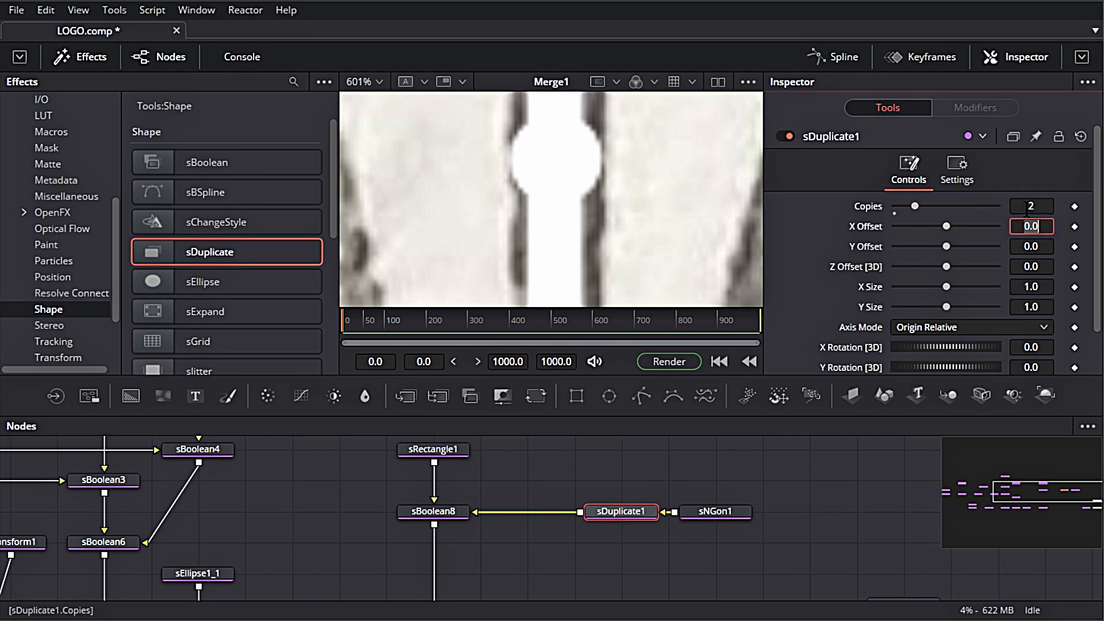
{"action": "left_click_drag", "start_coordinate": [1030, 246], "coordinate": [980, 246]}
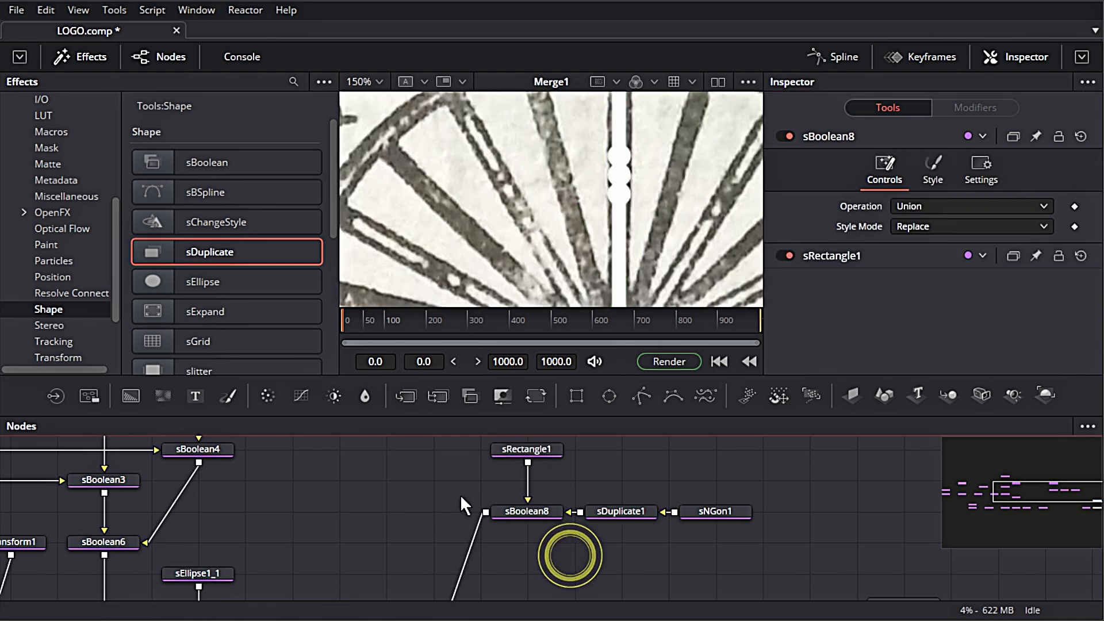
Step: Insert an sChangeStyle node after sBoolean8 and make the spoke blue by setting red and green to 0
{"action": "left_click_drag", "start_coordinate": [262, 223], "coordinate": [434, 560]}
{"action": "scroll", "coordinate": [433, 541], "scroll_direction": "up", "scroll_amount": 2}
{"action": "left_click", "coordinate": [433, 506]}
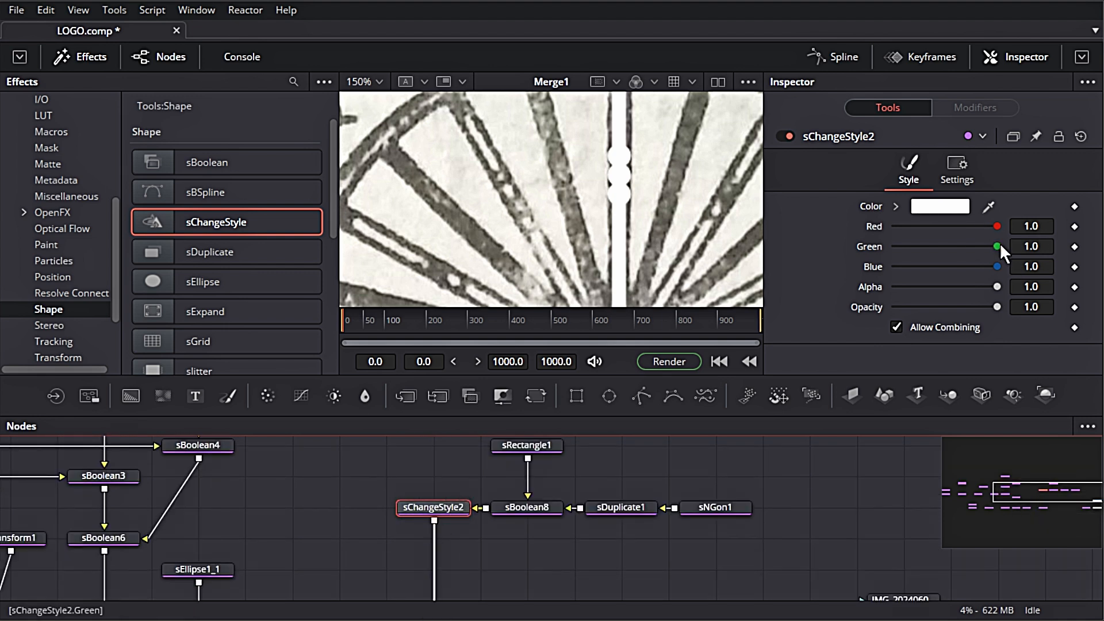
{"action": "left_click_drag", "start_coordinate": [997, 246], "coordinate": [888, 246]}
{"action": "left_click_drag", "start_coordinate": [997, 226], "coordinate": [732, 227]}
Step: Add an sOutline node above the spoke nodes and feed it from sBoolean8
{"action": "scroll", "coordinate": [646, 214], "scroll_direction": "up", "scroll_amount": 2}
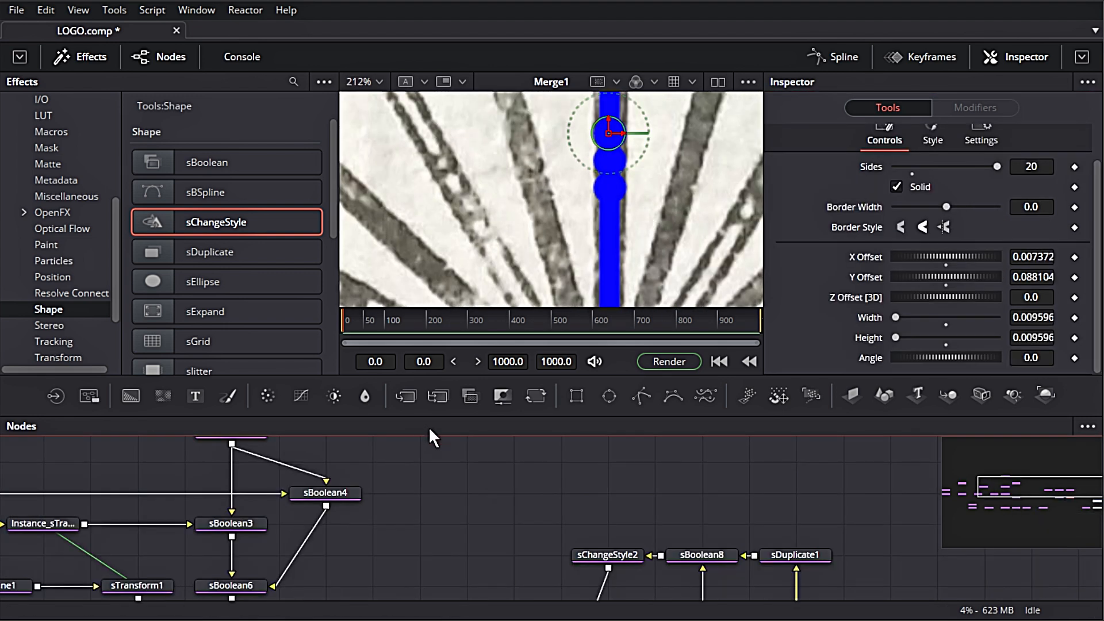
{"action": "scroll", "coordinate": [251, 253], "scroll_direction": "down", "scroll_amount": 3}
{"action": "scroll", "coordinate": [250, 251], "scroll_direction": "down", "scroll_amount": 5}
{"action": "left_click_drag", "start_coordinate": [209, 192], "coordinate": [607, 470]}
{"action": "left_click_drag", "start_coordinate": [659, 567], "coordinate": [543, 473]}
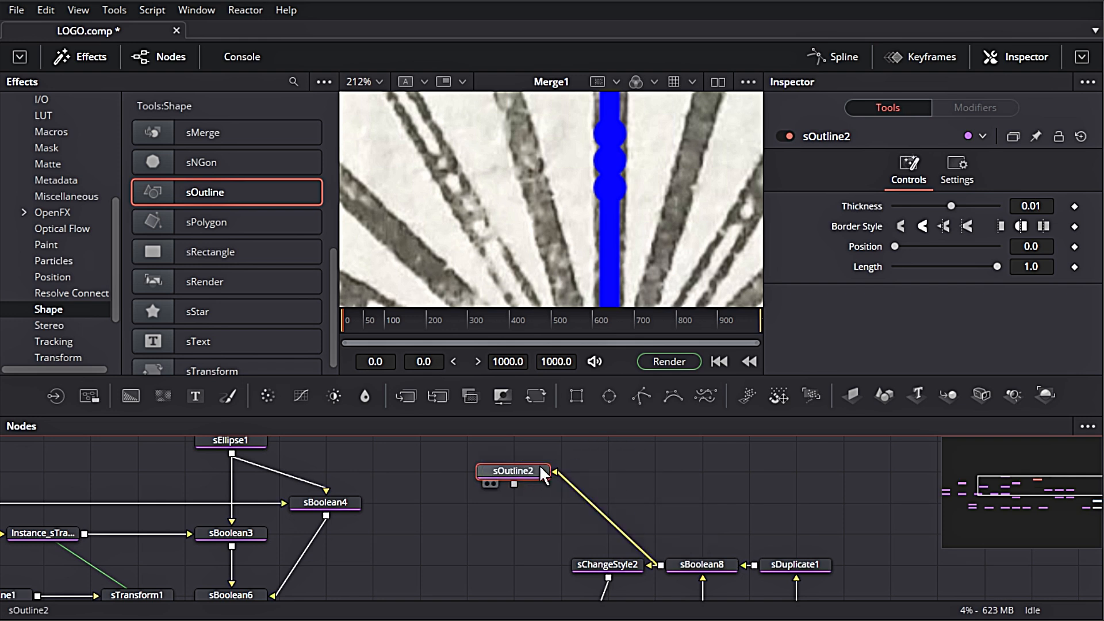
Step: Add an sBoolean node fed by sOutline2 and sChangeStyle2 and route its output onward in place of sChangeStyle2's
{"action": "scroll", "coordinate": [242, 242], "scroll_direction": "up", "scroll_amount": 5}
{"action": "left_click_drag", "start_coordinate": [209, 162], "coordinate": [513, 563]}
{"action": "left_click_drag", "start_coordinate": [607, 576], "coordinate": [555, 562]}
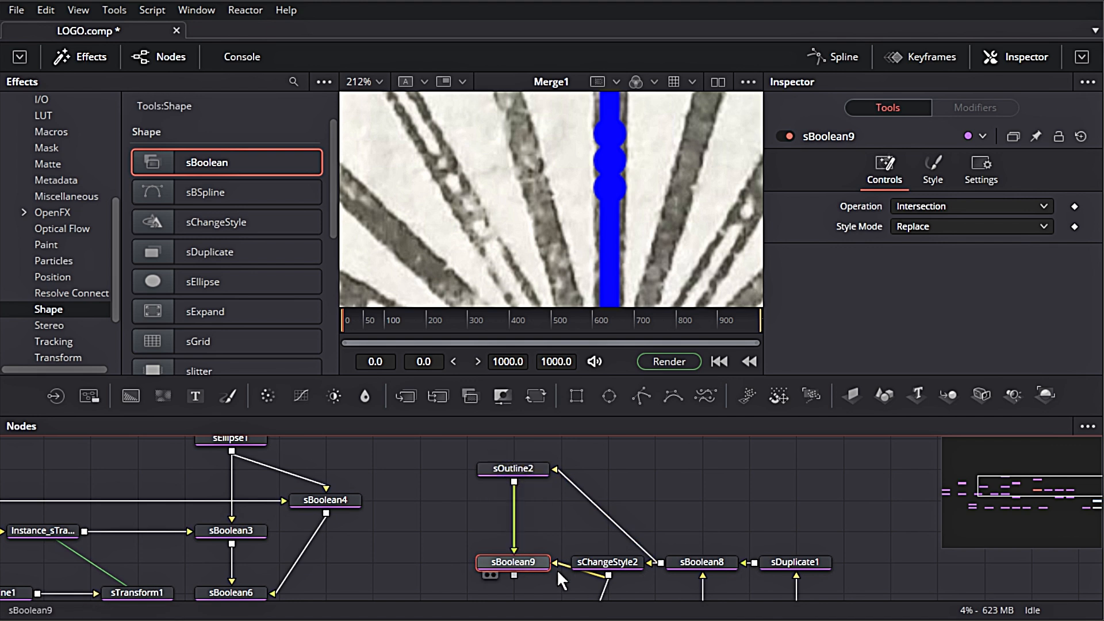
{"action": "scroll", "coordinate": [540, 546], "scroll_direction": "down", "scroll_amount": 3}
{"action": "scroll", "coordinate": [541, 511], "scroll_direction": "down", "scroll_amount": 3}
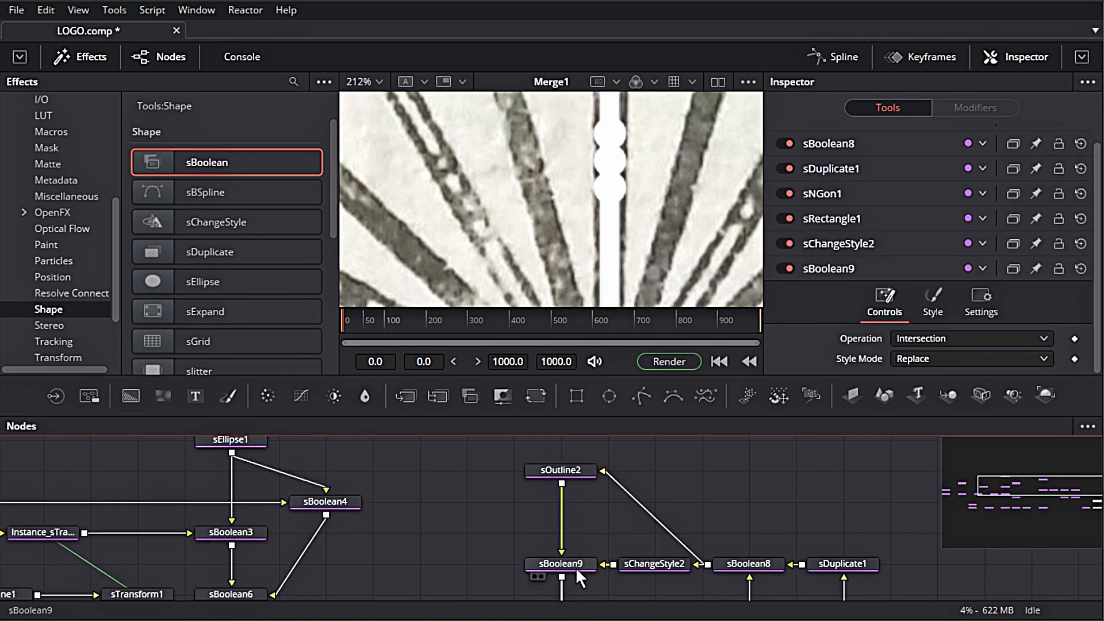
{"action": "left_click", "coordinate": [571, 566]}
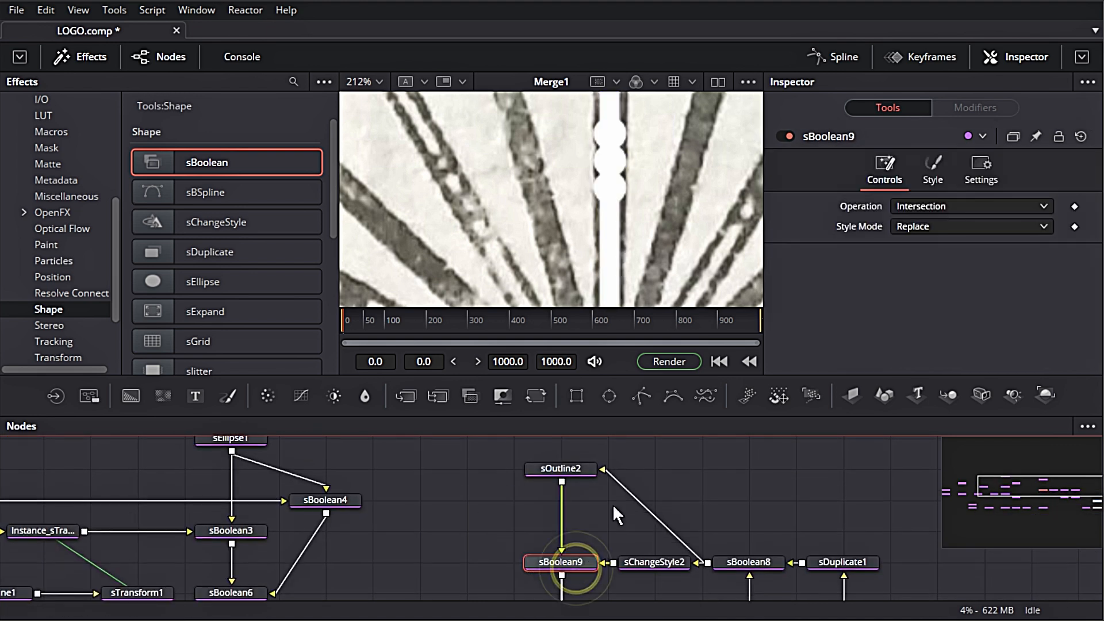
Step: Change sBoolean9's style mode to keep the input shapes' own colours and set its operation to Union
{"action": "left_click", "coordinate": [919, 230]}
{"action": "left_click", "coordinate": [919, 238]}
{"action": "left_click", "coordinate": [920, 205]}
{"action": "left_click", "coordinate": [914, 228]}
Step: Set sOutline2's thickness to 0.00175, paste a copy of the node, and feed the copy from sDuplicate1
{"action": "left_click", "coordinate": [574, 466]}
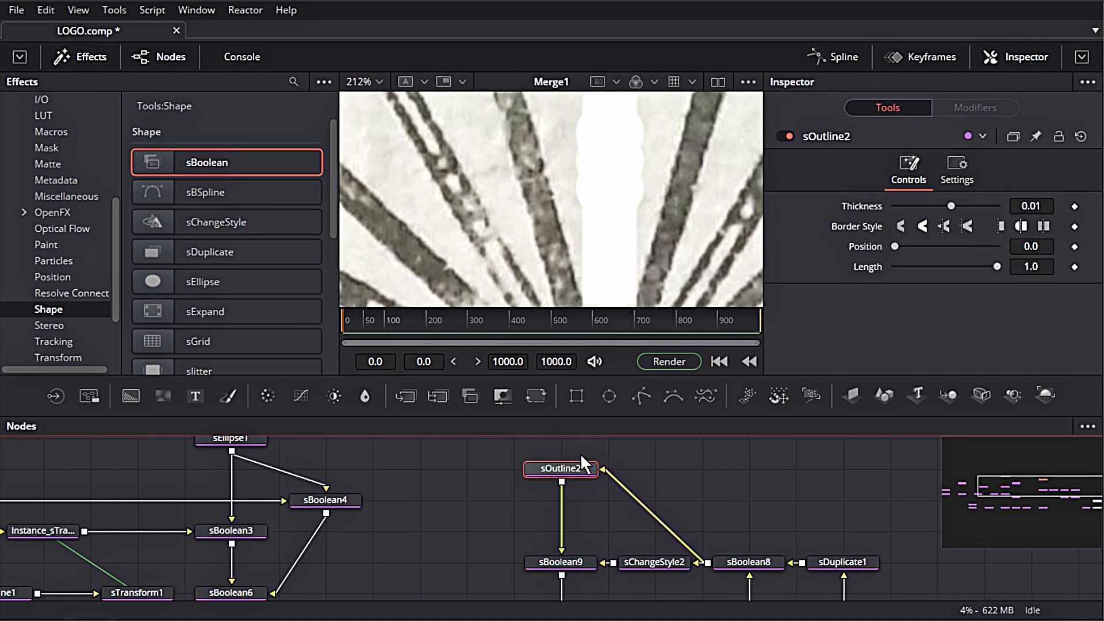
{"action": "left_click_drag", "start_coordinate": [1041, 207], "coordinate": [471, 207]}
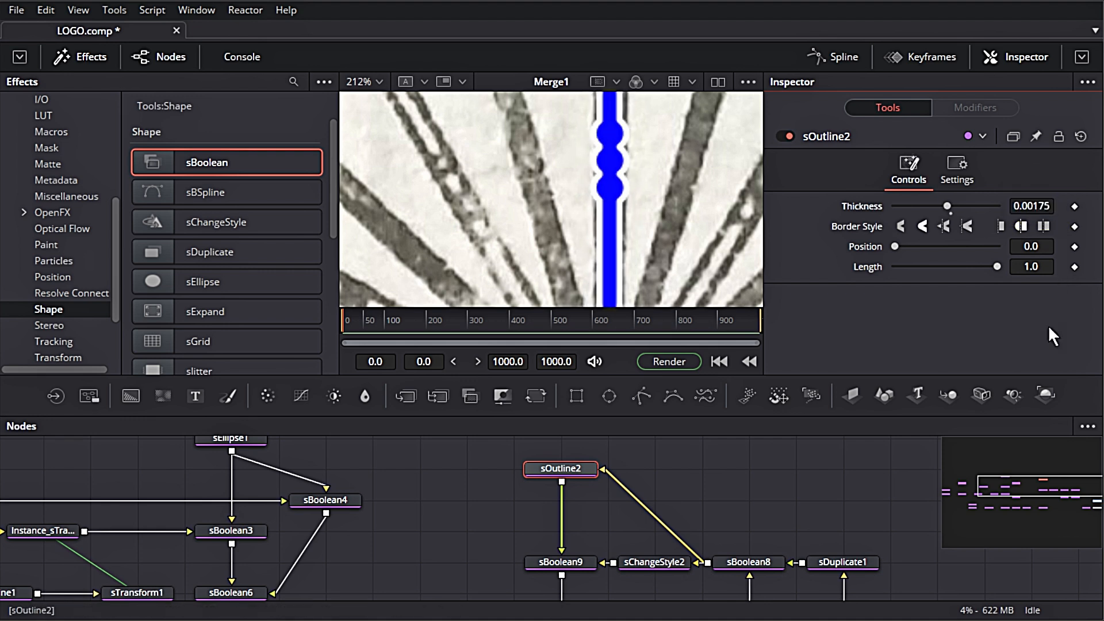
{"action": "left_click", "coordinate": [559, 469]}
{"action": "key", "text": "ctrl+c"}
{"action": "left_click", "coordinate": [709, 483]}
{"action": "key", "text": "ctrl+v"}
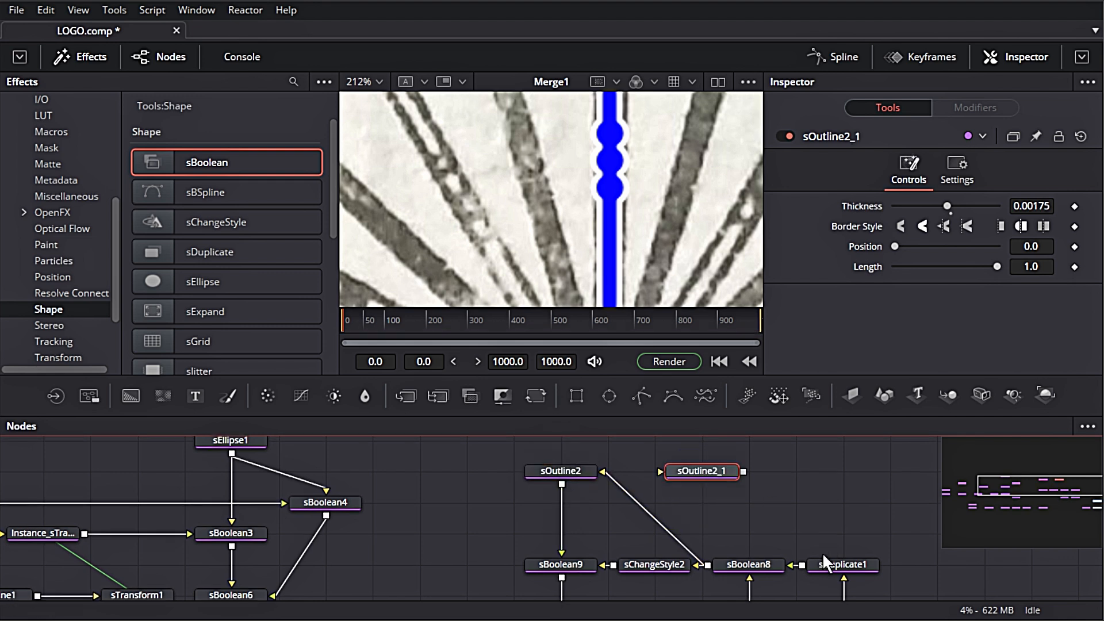
{"action": "left_click_drag", "start_coordinate": [801, 563], "coordinate": [743, 472]}
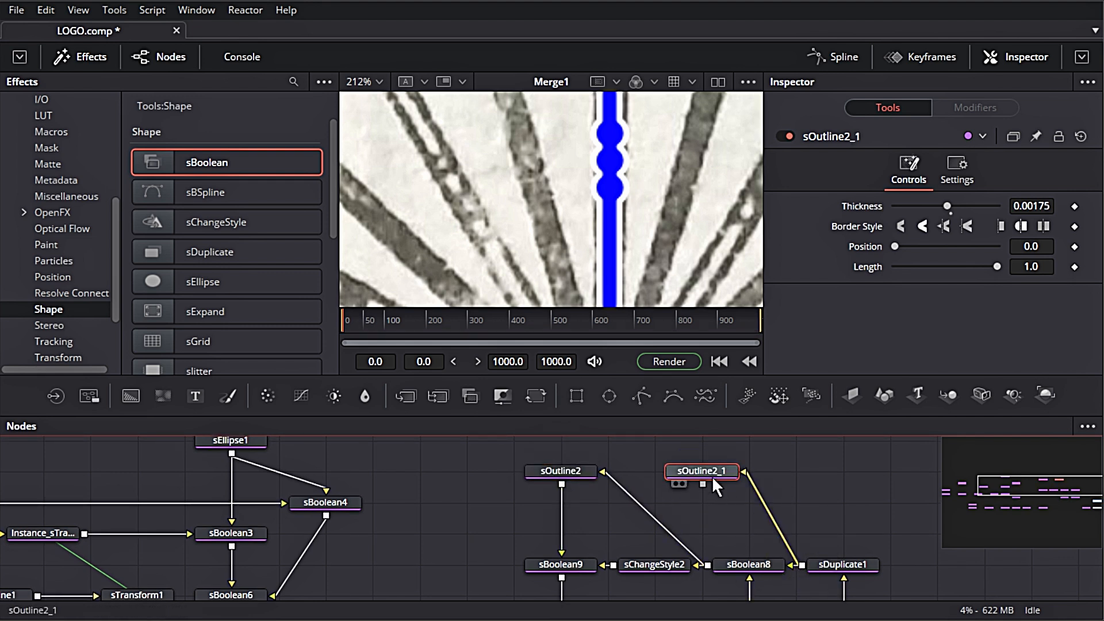
Step: Move both outlines up, insert an sBoolean between sOutline2 and sBoolean9, connect sOutline2_1 to it, and set the operation to Union
{"action": "left_click_drag", "start_coordinate": [468, 492], "coordinate": [784, 426]}
{"action": "left_click_drag", "start_coordinate": [696, 494], "coordinate": [695, 465]}
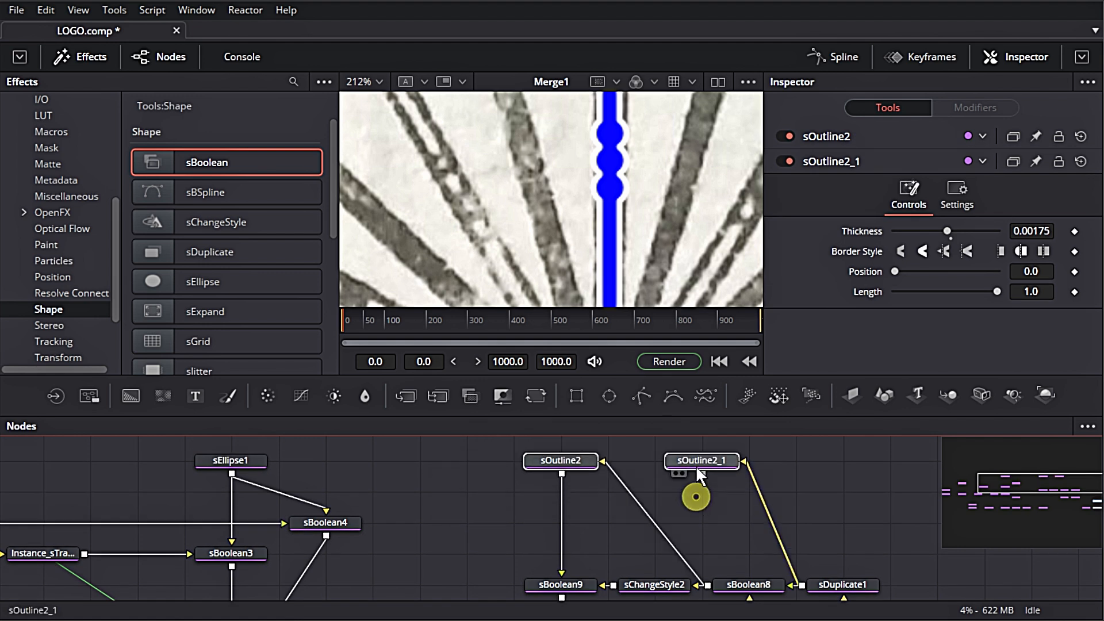
{"action": "left_click_drag", "start_coordinate": [229, 162], "coordinate": [583, 519]}
{"action": "left_click_drag", "start_coordinate": [703, 473], "coordinate": [584, 521]}
{"action": "left_click", "coordinate": [951, 207]}
{"action": "left_click", "coordinate": [943, 219]}
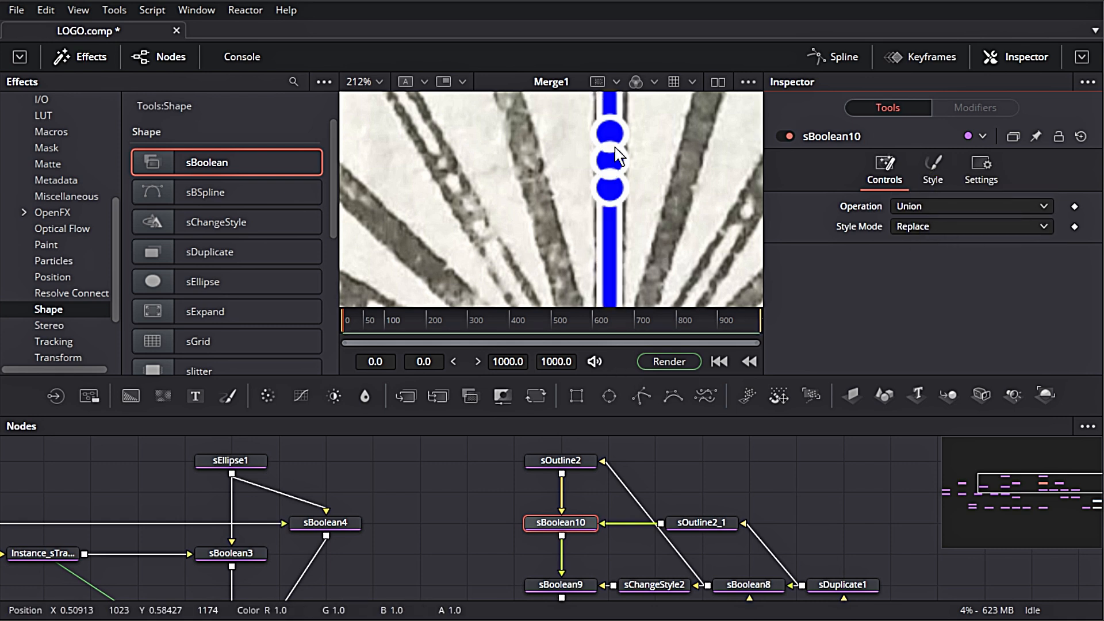
Step: Set sDuplicate1's Y offset to -0.0097 to spread the spoke's beads further apart
{"action": "scroll", "coordinate": [611, 151], "scroll_direction": "up", "scroll_amount": 2}
{"action": "scroll", "coordinate": [844, 584], "scroll_direction": "down", "scroll_amount": 2}
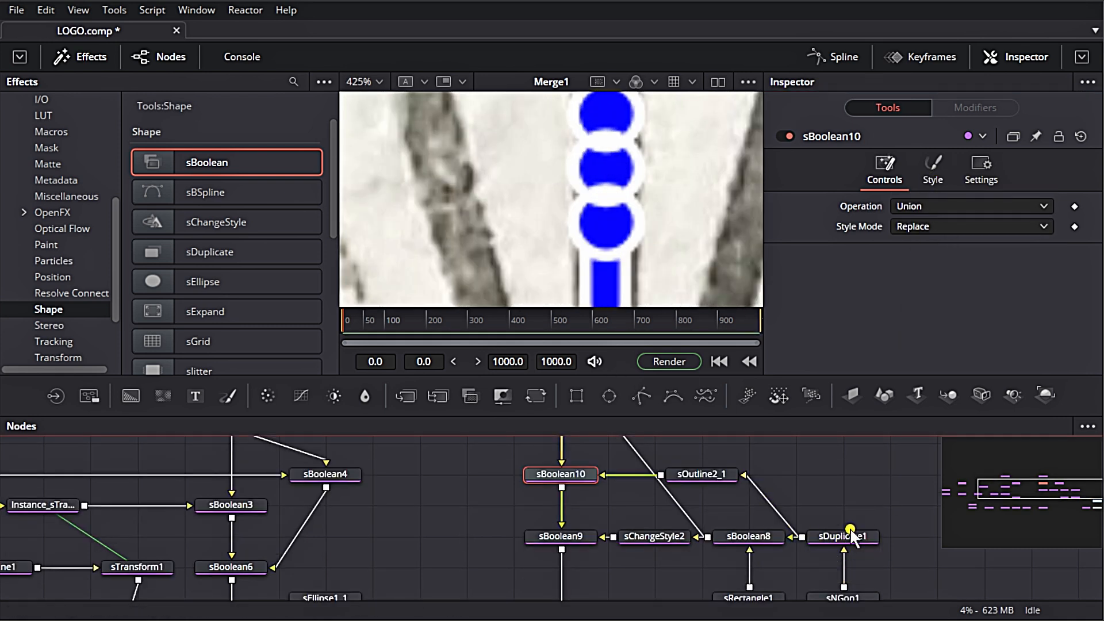
{"action": "left_click", "coordinate": [851, 535]}
{"action": "left_click_drag", "start_coordinate": [1031, 246], "coordinate": [1032, 246]}
{"action": "scroll", "coordinate": [598, 173], "scroll_direction": "down", "scroll_amount": 2}
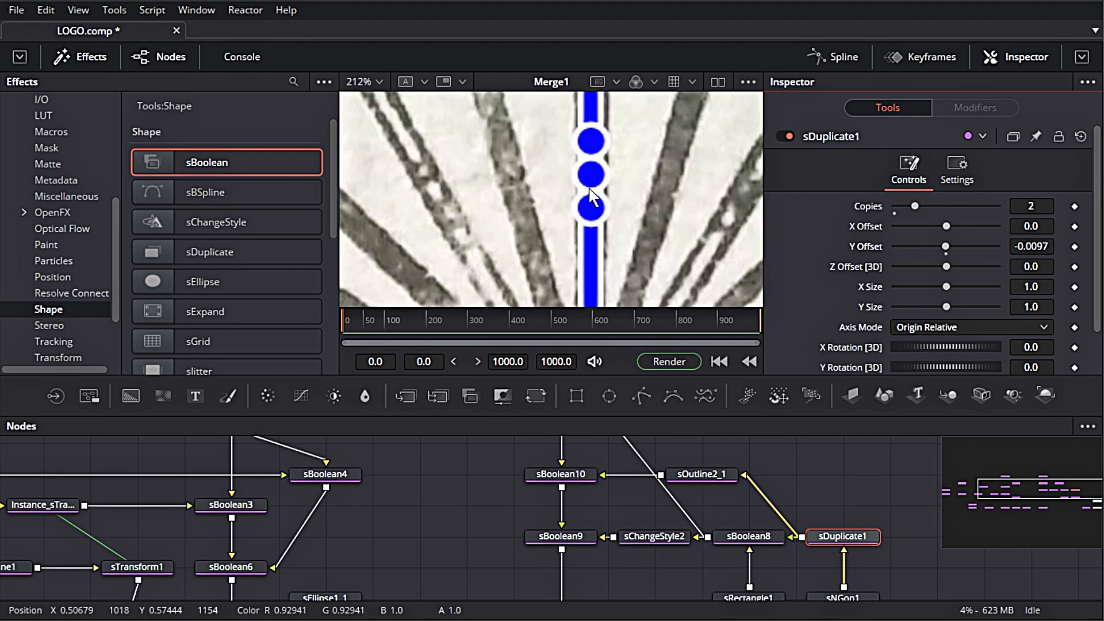
Step: Insert an sChangeStyle between sBoolean10 and sBoolean9 and set its colour to black
{"action": "left_click", "coordinate": [557, 475]}
{"action": "left_click_drag", "start_coordinate": [215, 222], "coordinate": [561, 505]}
{"action": "left_click", "coordinate": [931, 216]}
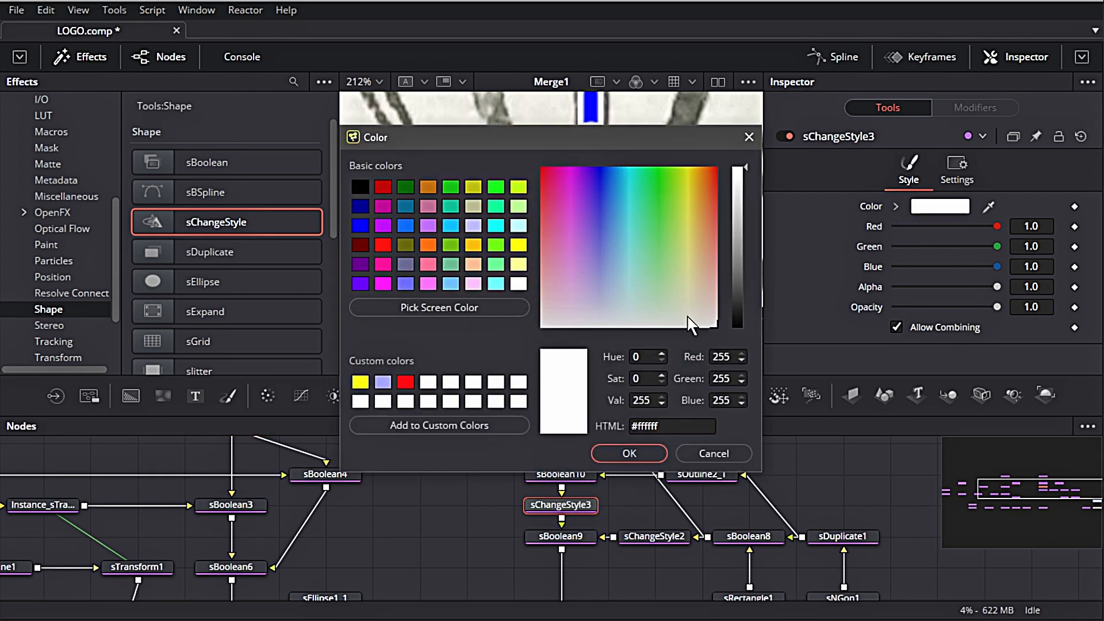
{"action": "left_click_drag", "start_coordinate": [739, 253], "coordinate": [739, 329]}
{"action": "left_click", "coordinate": [629, 453]}
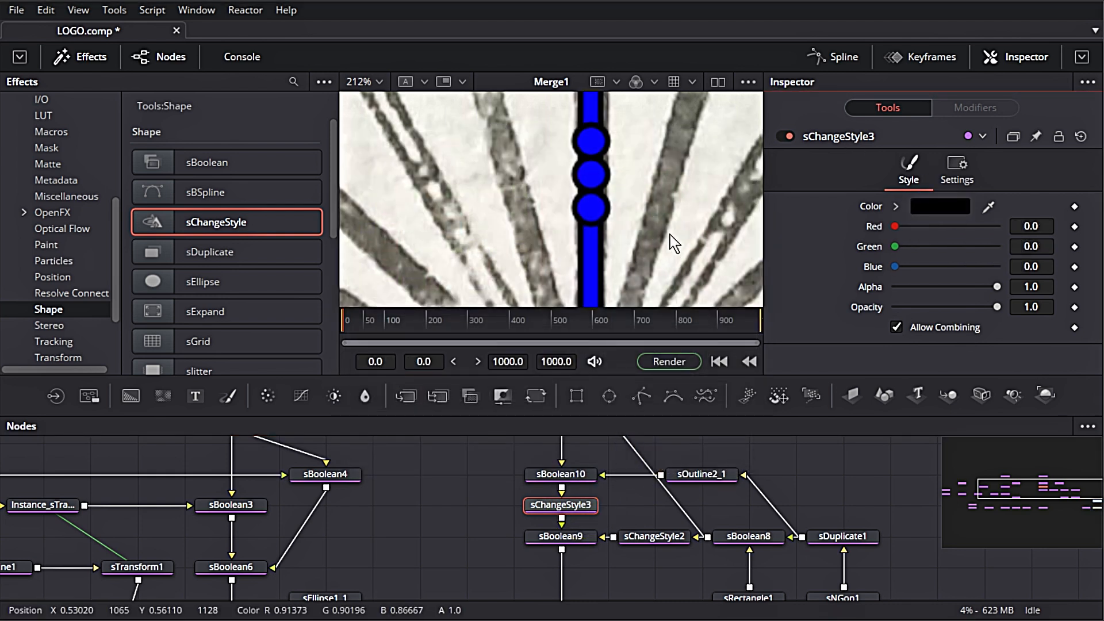
Step: Move the group of spoke nodes up and insert an sDuplicate after sBoolean9
{"action": "scroll", "coordinate": [653, 211], "scroll_direction": "down", "scroll_amount": 3}
{"action": "scroll", "coordinate": [536, 486], "scroll_direction": "down", "scroll_amount": 1}
{"action": "left_click_drag", "start_coordinate": [889, 578], "coordinate": [540, 425]}
{"action": "scroll", "coordinate": [561, 489], "scroll_direction": "down", "scroll_amount": 2}
{"action": "left_click_drag", "start_coordinate": [585, 547], "coordinate": [588, 493]}
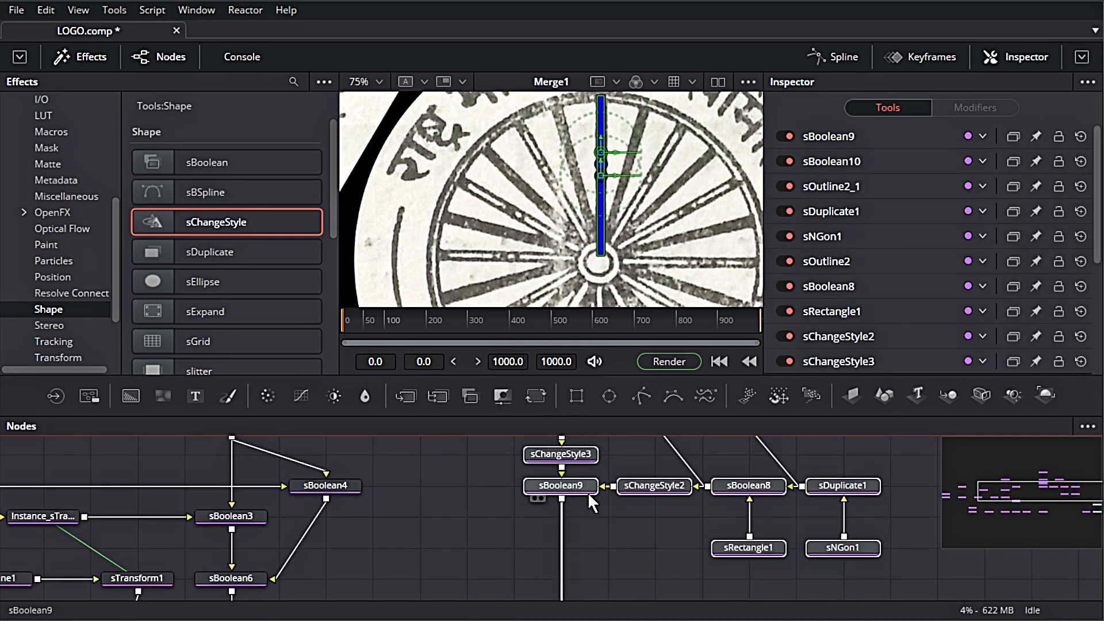
{"action": "left_click", "coordinate": [618, 541]}
{"action": "left_click", "coordinate": [561, 485]}
{"action": "left_click", "coordinate": [210, 251]}
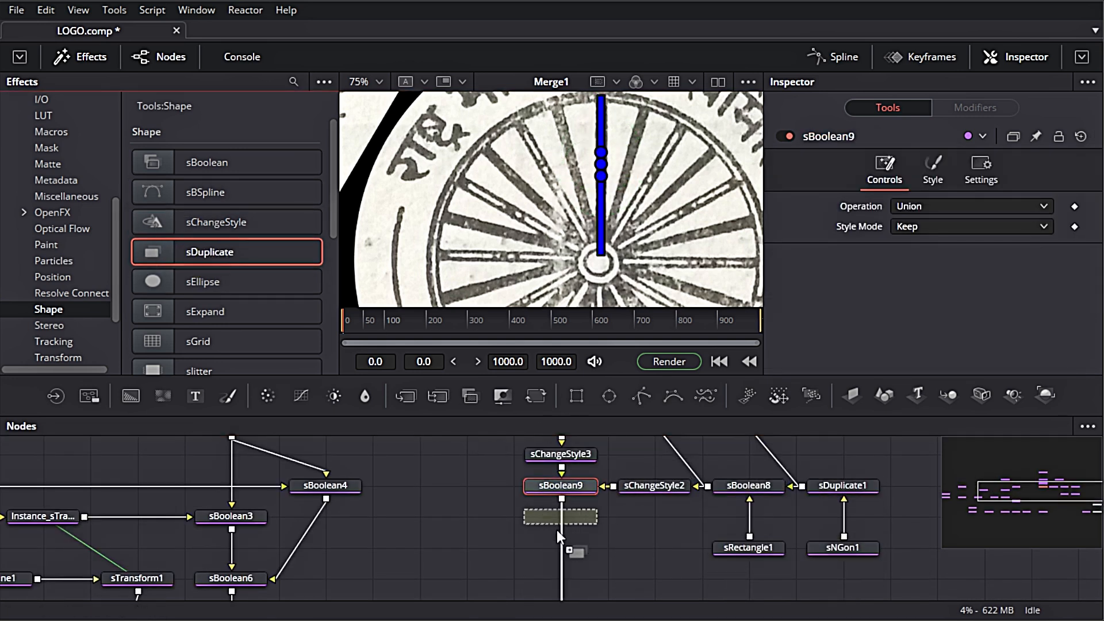
{"action": "left_click_drag", "start_coordinate": [564, 530], "coordinate": [582, 543]}
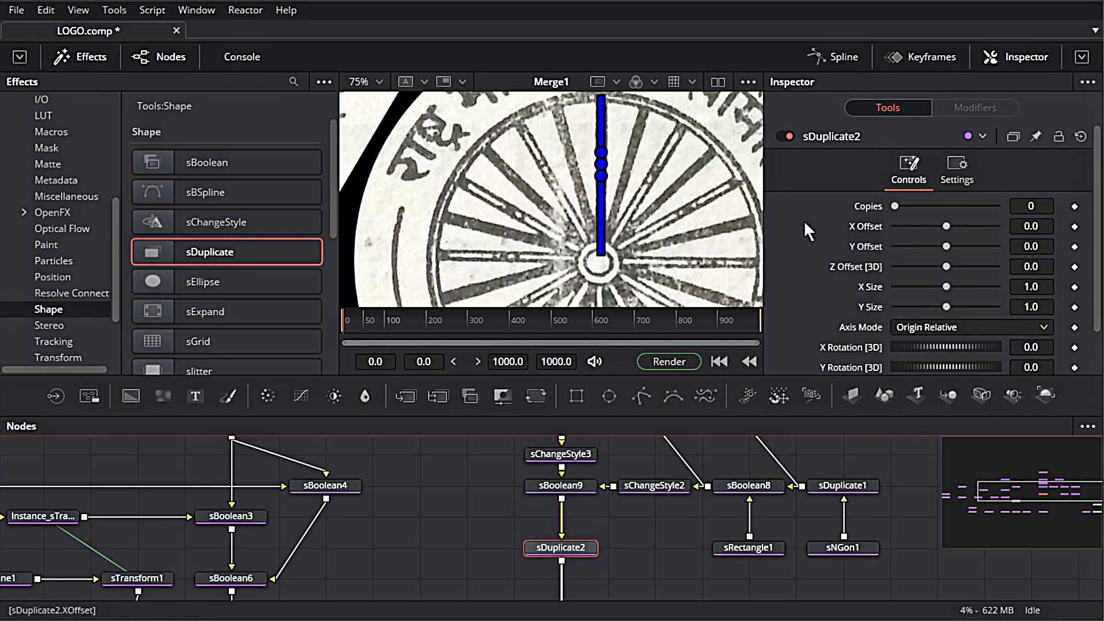
Step: Set sDuplicate2's copies to 11 and its Z rotation to -30
{"action": "left_click_drag", "start_coordinate": [649, 214], "coordinate": [629, 184]}
{"action": "left_click", "coordinate": [1050, 204]}
{"action": "type", "text": "1"}
{"action": "left_click", "coordinate": [583, 549]}
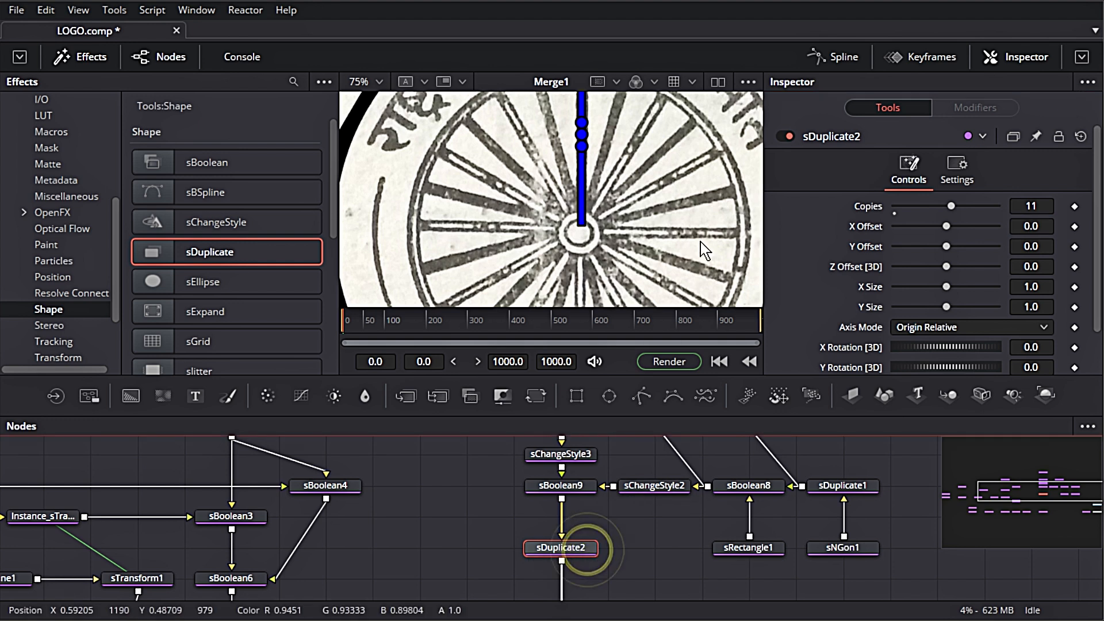
{"action": "scroll", "coordinate": [958, 310], "scroll_direction": "down", "scroll_amount": 3}
{"action": "left_click_drag", "start_coordinate": [934, 337], "coordinate": [1072, 352]}
{"action": "type", "text": "-30"}
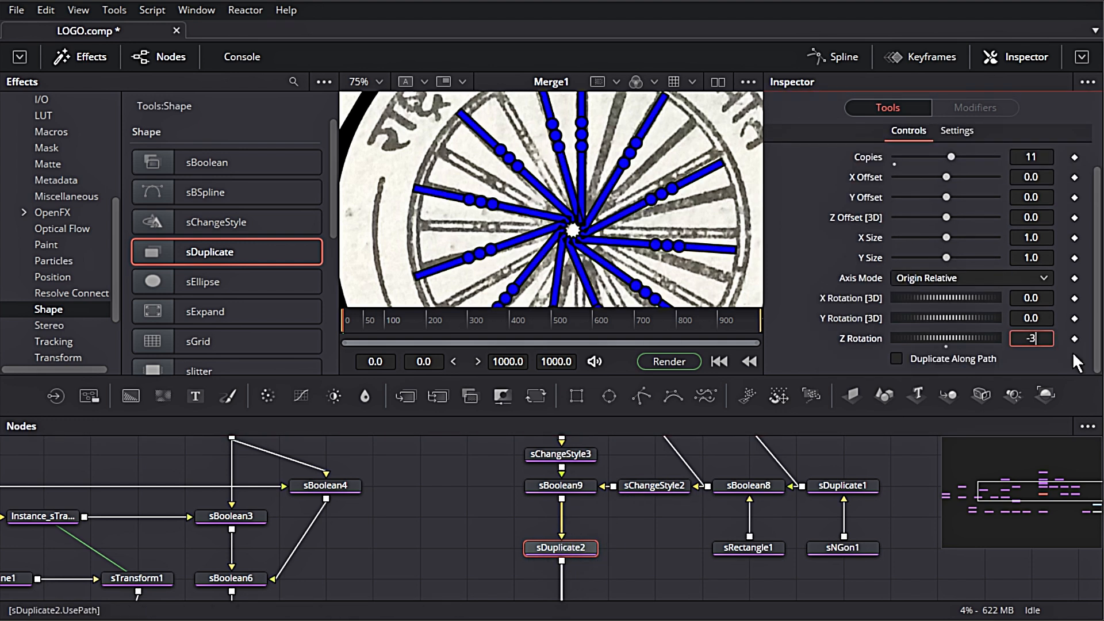
{"action": "key", "text": "Tab"}
Step: Set sDuplicate2's axis mode to Absolute and adjust its X and Y pivots so the spokes radiate from the wheel's hub
{"action": "scroll", "coordinate": [592, 240], "scroll_direction": "up", "scroll_amount": 4}
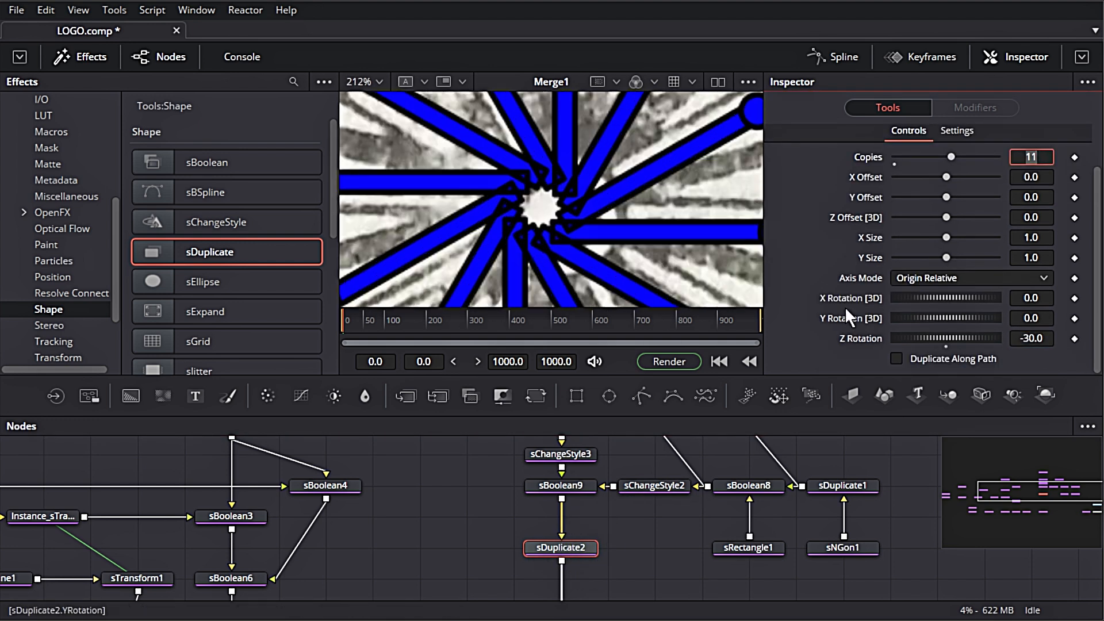
{"action": "left_click", "coordinate": [930, 278]}
{"action": "left_click", "coordinate": [933, 265]}
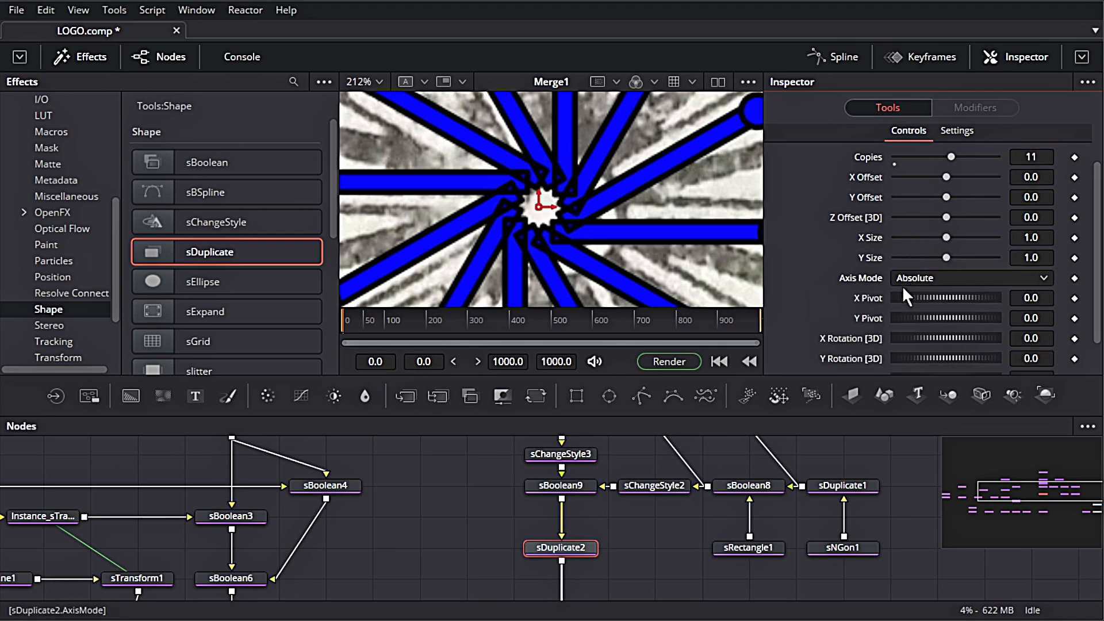
{"action": "mouse_move", "coordinate": [948, 320]}
{"action": "left_mouse_down"}
{"action": "mouse_move", "coordinate": [925, 320]}
{"action": "mouse_move", "coordinate": [948, 299]}
{"action": "left_mouse_up"}
{"action": "scroll", "coordinate": [596, 137], "scroll_direction": "down", "scroll_amount": 4}
{"action": "left_click", "coordinate": [1045, 320]}
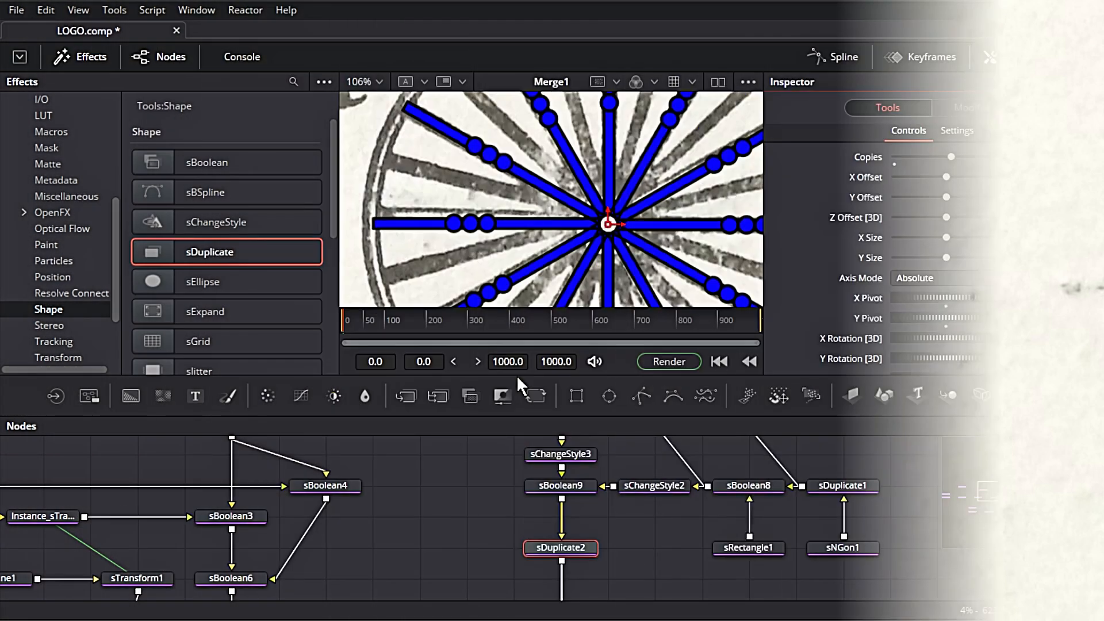
Step: Paste copies of sDuplicate2 and sBoolean9 beside the original nodes
{"action": "left_click", "coordinate": [467, 547]}
{"action": "key", "text": "ctrl+v"}
{"action": "left_click_drag", "start_coordinate": [506, 526], "coordinate": [560, 582]}
{"action": "left_click", "coordinate": [576, 564]}
{"action": "key", "text": "ctrl+c"}
{"action": "left_click", "coordinate": [459, 558]}
{"action": "key", "text": "ctrl+v"}
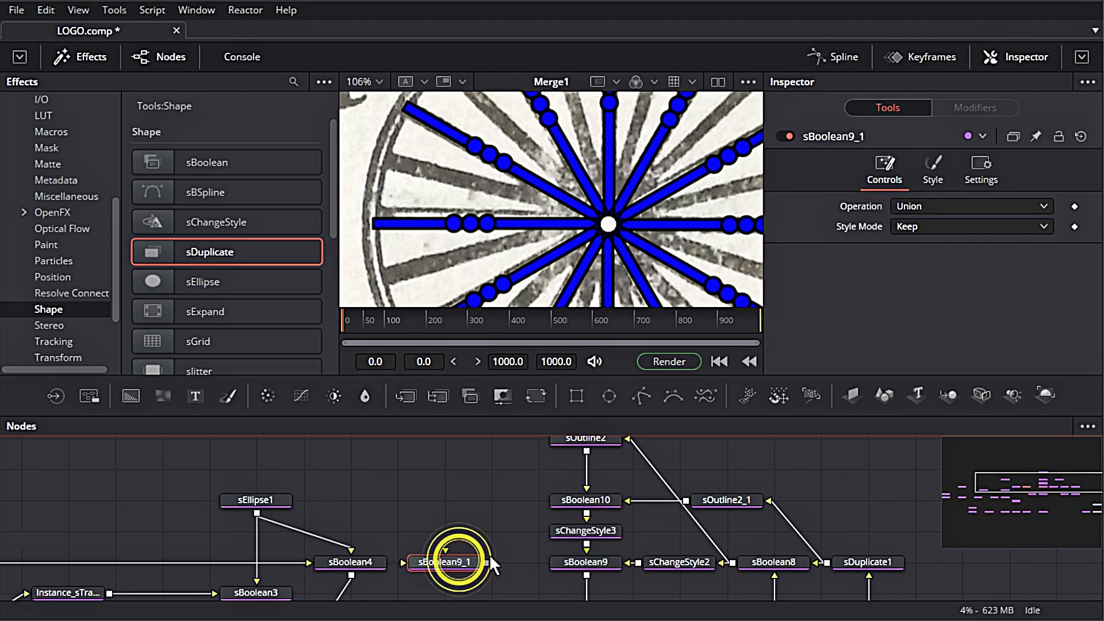
Step: Paste copies of sChangeStyle3 and sBoolean10 and chain them into sBoolean9_1
{"action": "left_click", "coordinate": [581, 529]}
{"action": "left_click", "coordinate": [583, 497]}
{"action": "key", "text": "ctrl+c"}
{"action": "left_click", "coordinate": [475, 486]}
{"action": "key", "text": "ctrl+v"}
{"action": "left_click_drag", "start_coordinate": [532, 502], "coordinate": [495, 536]}
{"action": "left_click_drag", "start_coordinate": [541, 542], "coordinate": [502, 597]}
Step: Join sDuplicate2 and sDuplicate2_1 with an sBoolean, and connect both outlines to sBoolean10_1 and sBoolean8 to sBoolean9_1
{"action": "scroll", "coordinate": [593, 520], "scroll_direction": "up", "scroll_amount": 3}
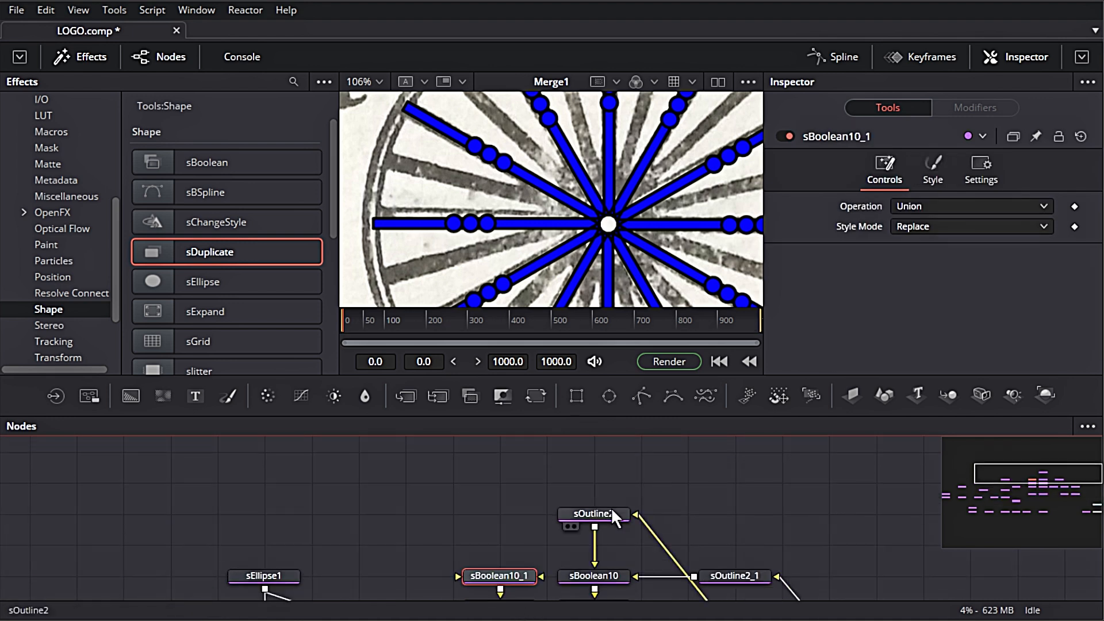
{"action": "scroll", "coordinate": [661, 514], "scroll_direction": "down", "scroll_amount": 2}
{"action": "scroll", "coordinate": [656, 509], "scroll_direction": "down", "scroll_amount": 3}
{"action": "scroll", "coordinate": [618, 495], "scroll_direction": "down", "scroll_amount": 2}
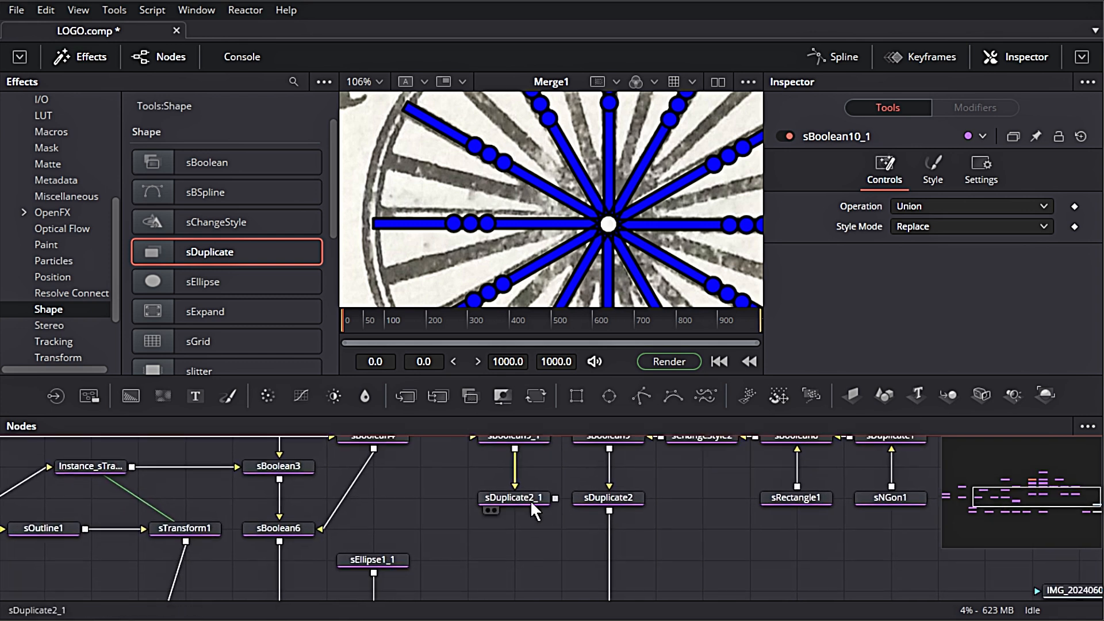
{"action": "left_click_drag", "start_coordinate": [192, 163], "coordinate": [616, 558]}
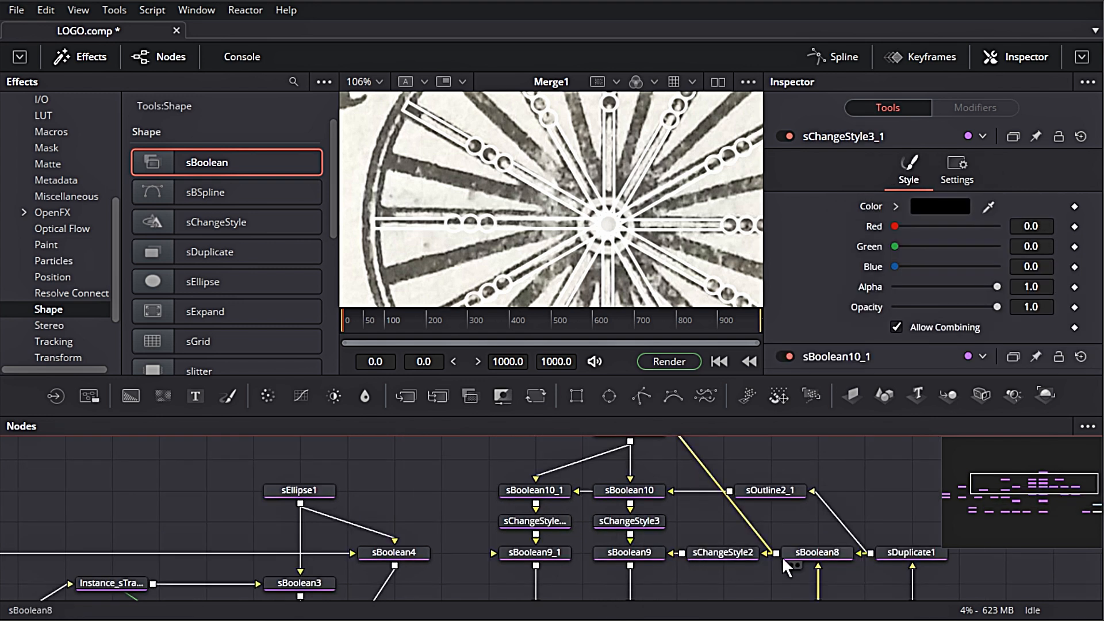
{"action": "left_click_drag", "start_coordinate": [782, 557], "coordinate": [536, 520]}
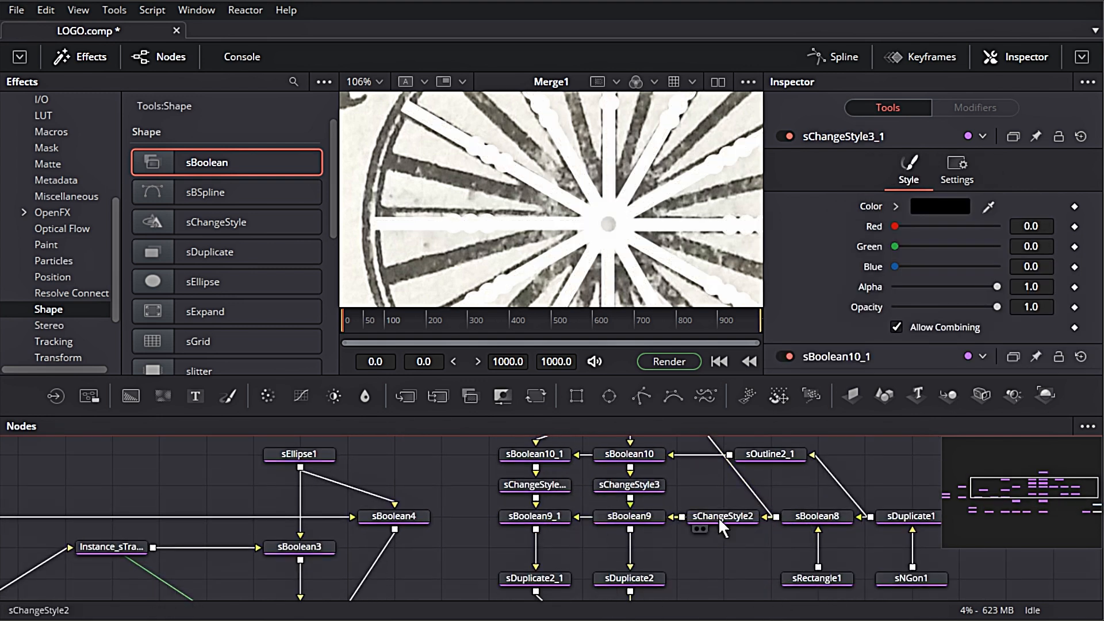
Step: Move the original spoke nodes aside and insert an sChangeStyle on the connection into sBoolean9_1
{"action": "scroll", "coordinate": [506, 490], "scroll_direction": "down", "scroll_amount": 2}
{"action": "left_click_drag", "start_coordinate": [489, 594], "coordinate": [540, 442]}
{"action": "left_click_drag", "start_coordinate": [860, 575], "coordinate": [578, 438]}
{"action": "left_click_drag", "start_coordinate": [619, 496], "coordinate": [685, 498]}
{"action": "left_click", "coordinate": [604, 526]}
{"action": "scroll", "coordinate": [557, 517], "scroll_direction": "up", "scroll_amount": 2}
{"action": "left_click_drag", "start_coordinate": [237, 225], "coordinate": [582, 367]}
{"action": "left_click_drag", "start_coordinate": [613, 484], "coordinate": [614, 485]}
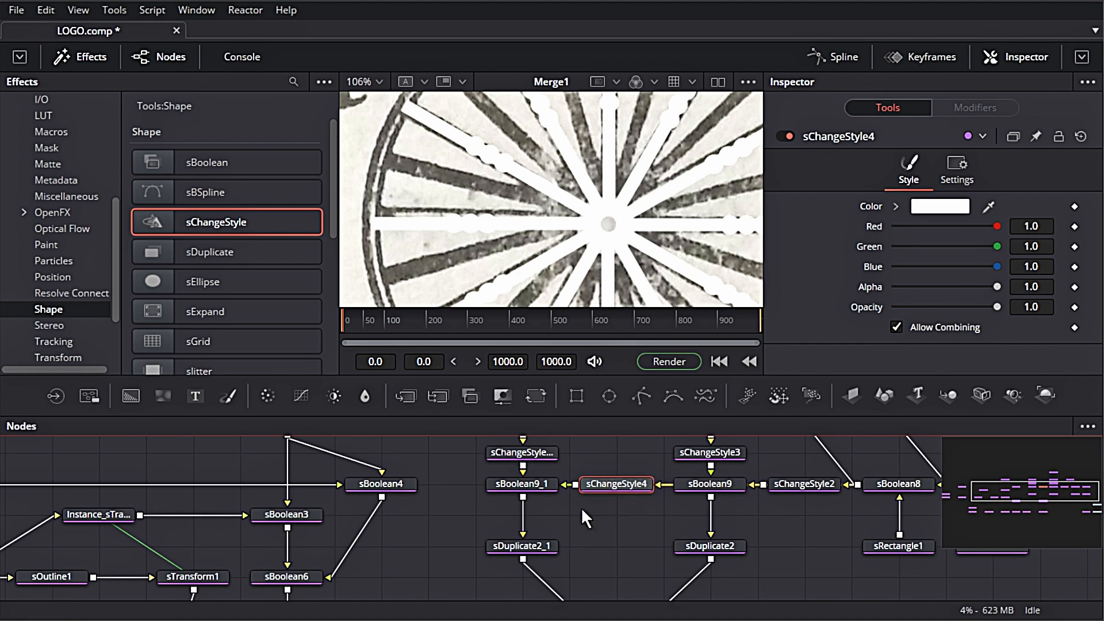
Step: Set sChangeStyle4's colour to dark blue, with red and green at 0 and blue at 0.564705
{"action": "left_click_drag", "start_coordinate": [997, 286], "coordinate": [759, 298]}
{"action": "left_click_drag", "start_coordinate": [997, 226], "coordinate": [897, 227]}
{"action": "left_click", "coordinate": [934, 206]}
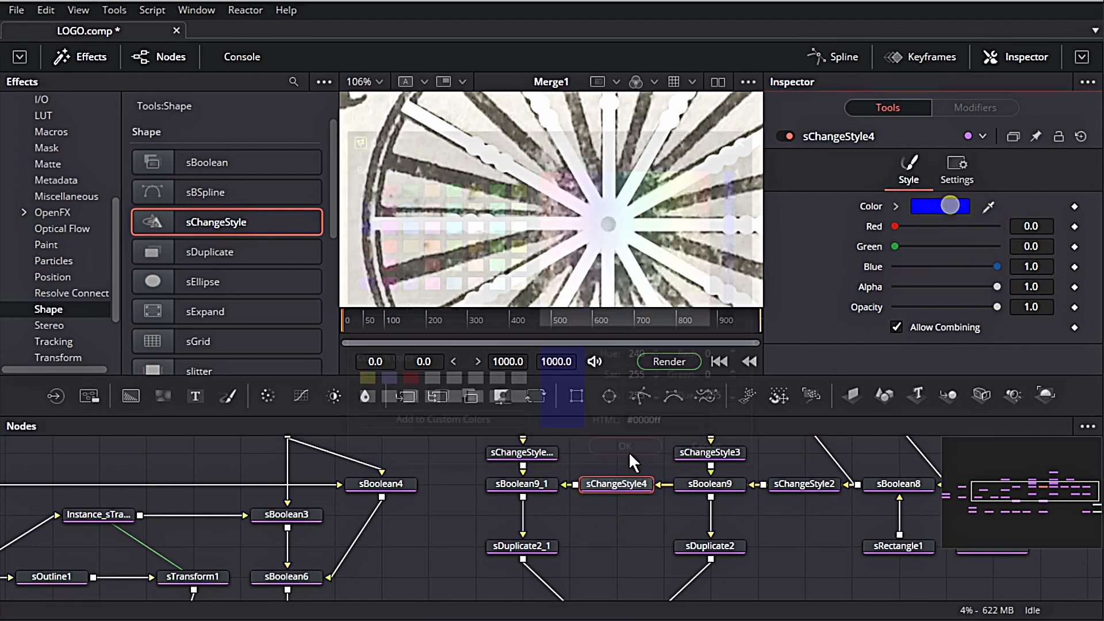
{"action": "left_click", "coordinate": [737, 236]}
{"action": "left_click", "coordinate": [644, 451]}
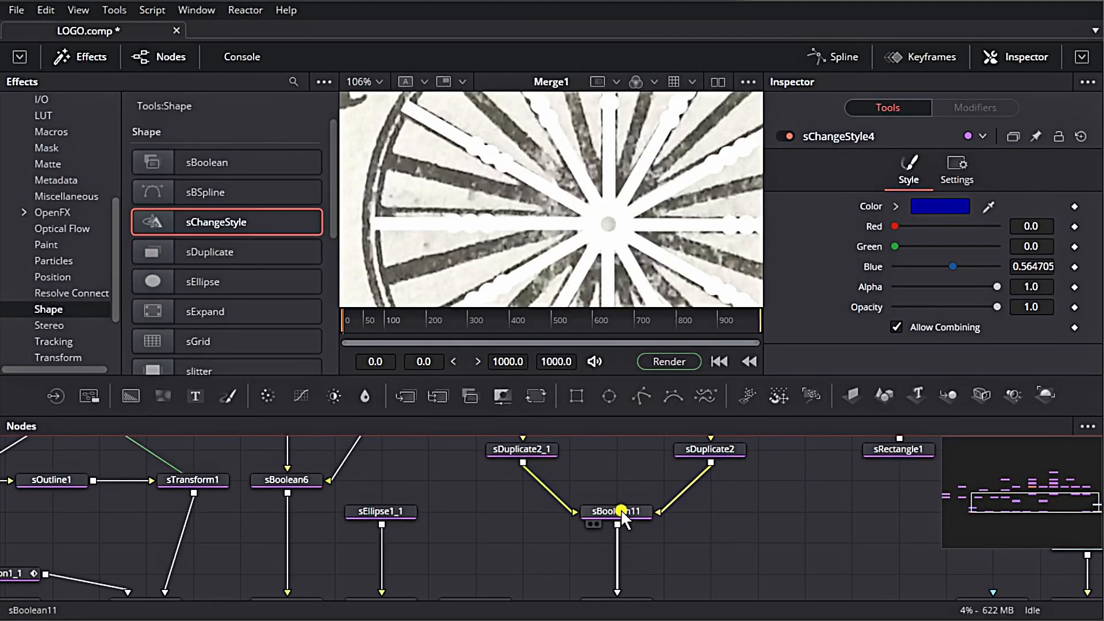
Step: Change sBoolean11's style mode to Keep and its operation to Union
{"action": "left_click", "coordinate": [618, 510]}
{"action": "left_click", "coordinate": [931, 237]}
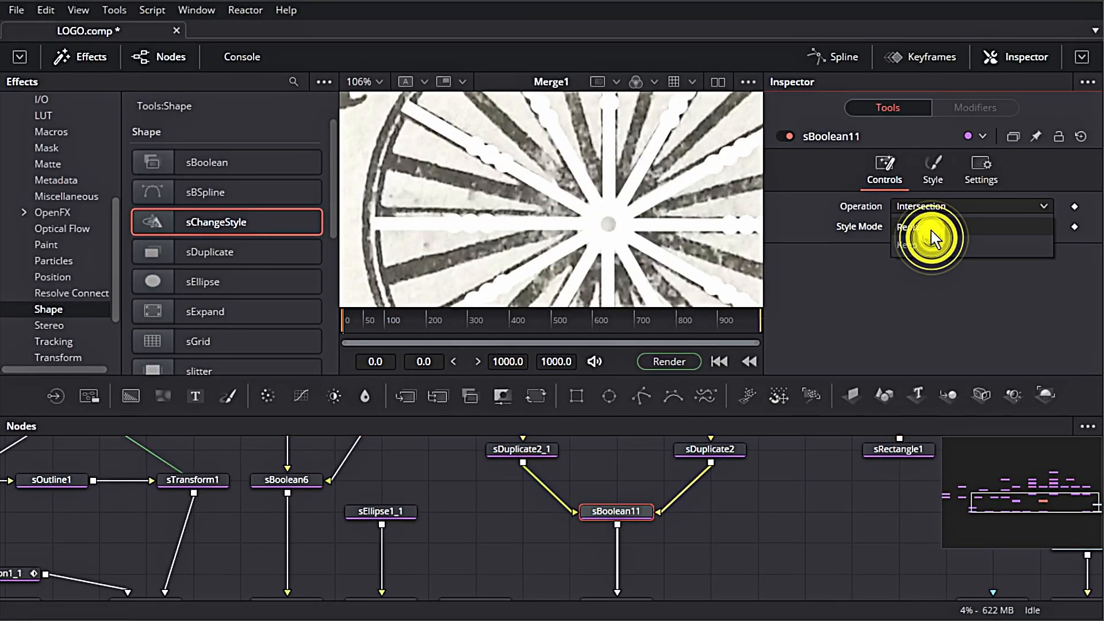
{"action": "left_click", "coordinate": [926, 247]}
{"action": "left_click", "coordinate": [943, 206]}
{"action": "left_click", "coordinate": [939, 222]}
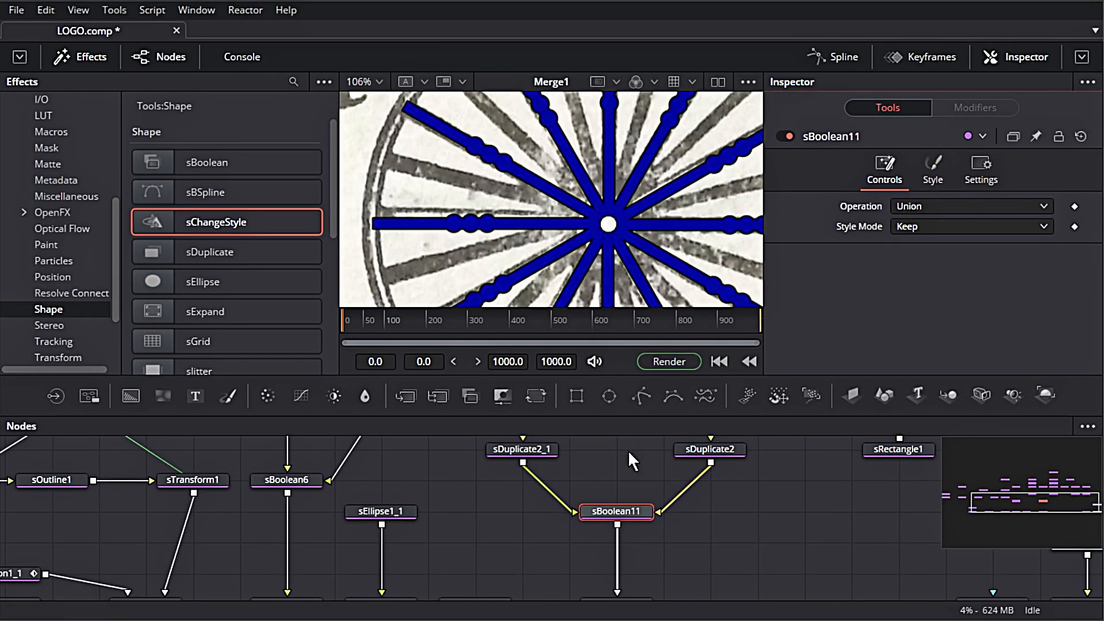
Step: Swap the two input connections of sBoolean9_1 so the black outlines and blue fill change stacking order
{"action": "left_click_drag", "start_coordinate": [628, 450], "coordinate": [612, 534]}
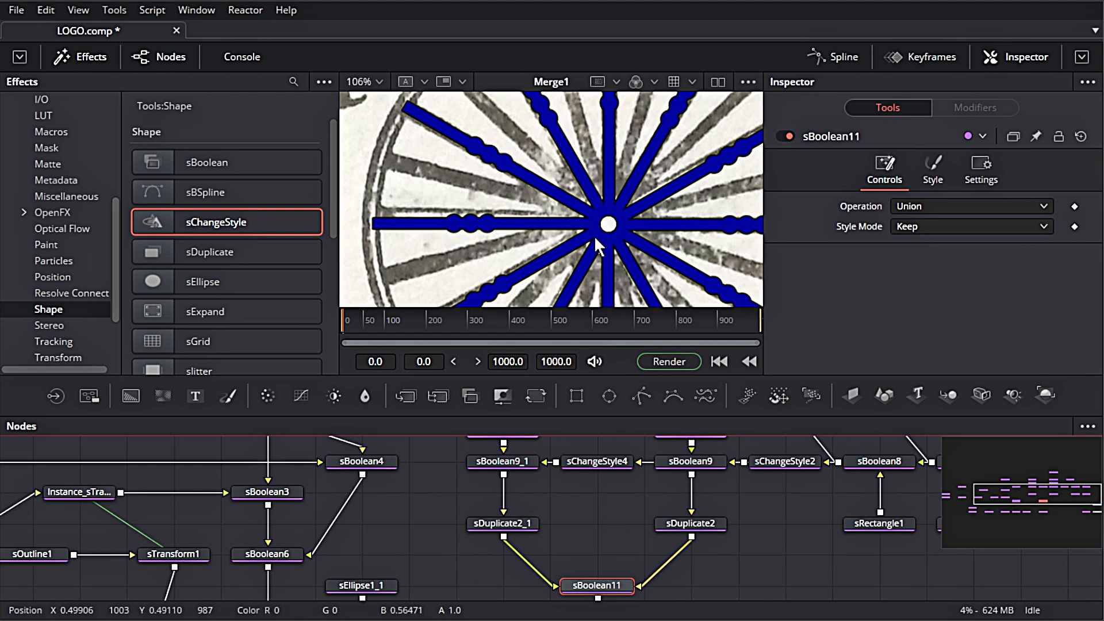
{"action": "scroll", "coordinate": [595, 236], "scroll_direction": "up", "scroll_amount": 1}
{"action": "left_click_drag", "start_coordinate": [571, 514], "coordinate": [572, 544]}
{"action": "left_click", "coordinate": [516, 492]}
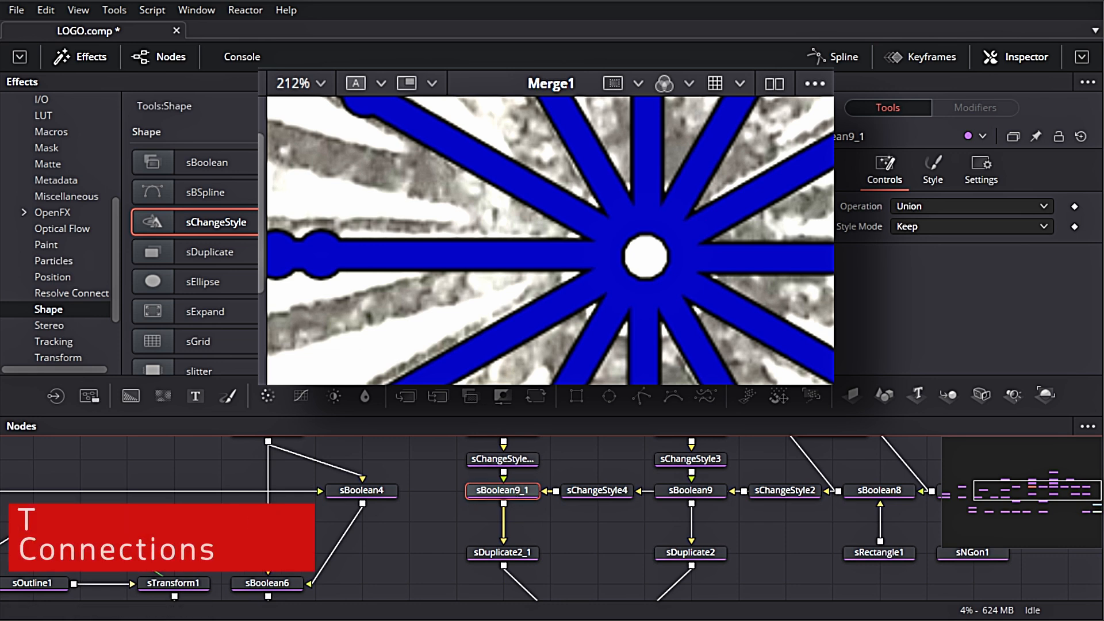
{"action": "key", "text": "ctrl+t"}
{"action": "scroll", "coordinate": [588, 538], "scroll_direction": "down", "scroll_amount": 2}
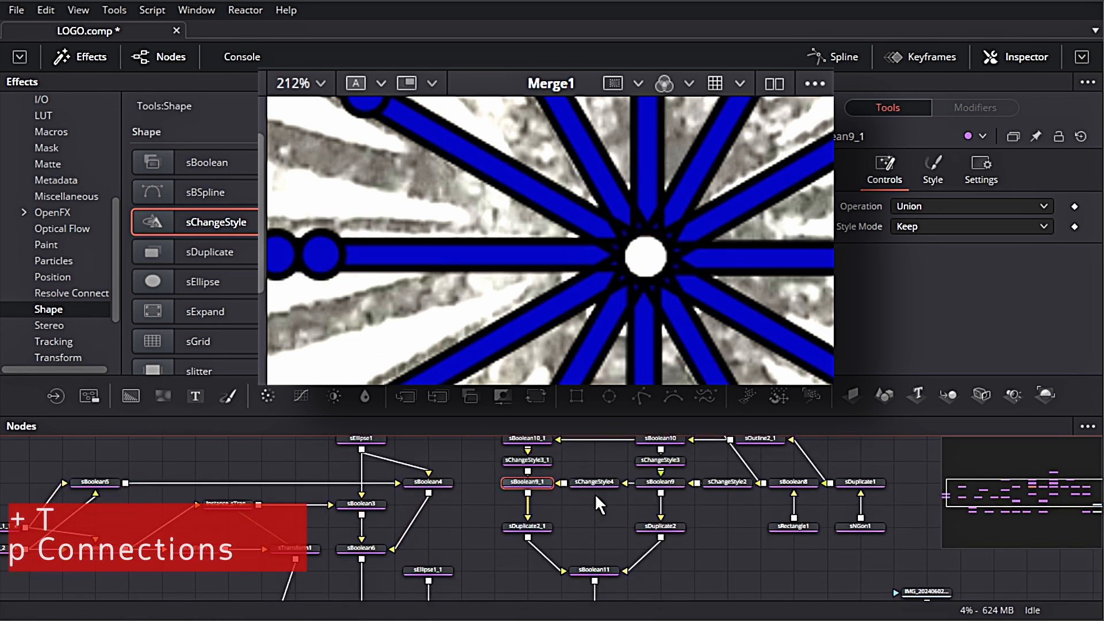
{"action": "scroll", "coordinate": [603, 536], "scroll_direction": "up", "scroll_amount": 2}
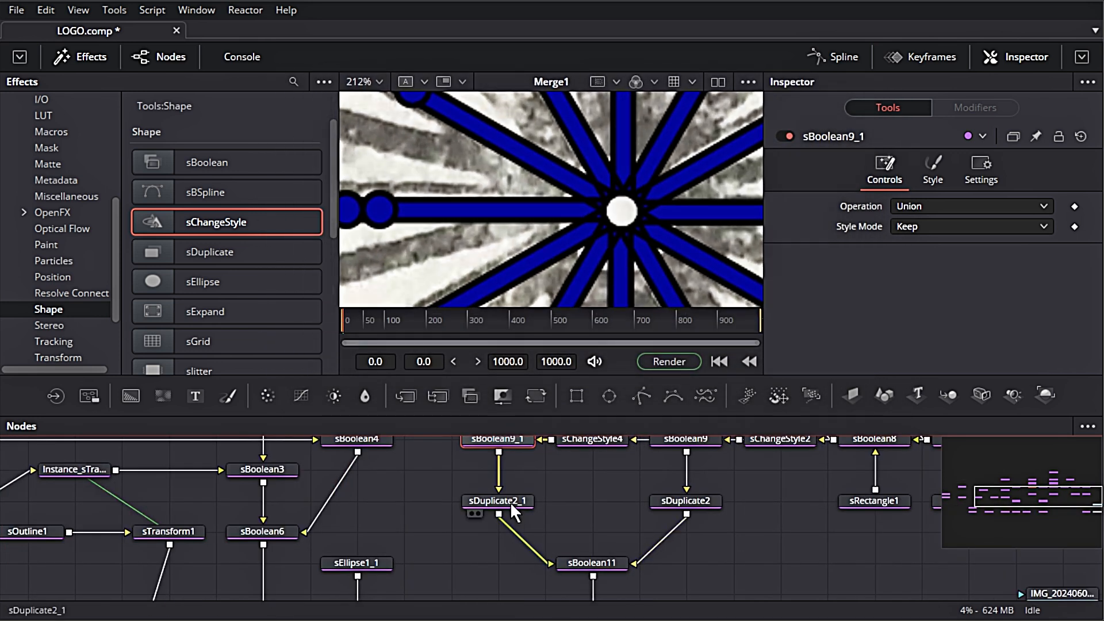
Step: Move sDuplicate2_1 up and add an sTransform between it and sBoolean11
{"action": "left_click_drag", "start_coordinate": [521, 502], "coordinate": [523, 485]}
{"action": "scroll", "coordinate": [250, 263], "scroll_direction": "down", "scroll_amount": 5}
{"action": "left_click_drag", "start_coordinate": [219, 359], "coordinate": [520, 517]}
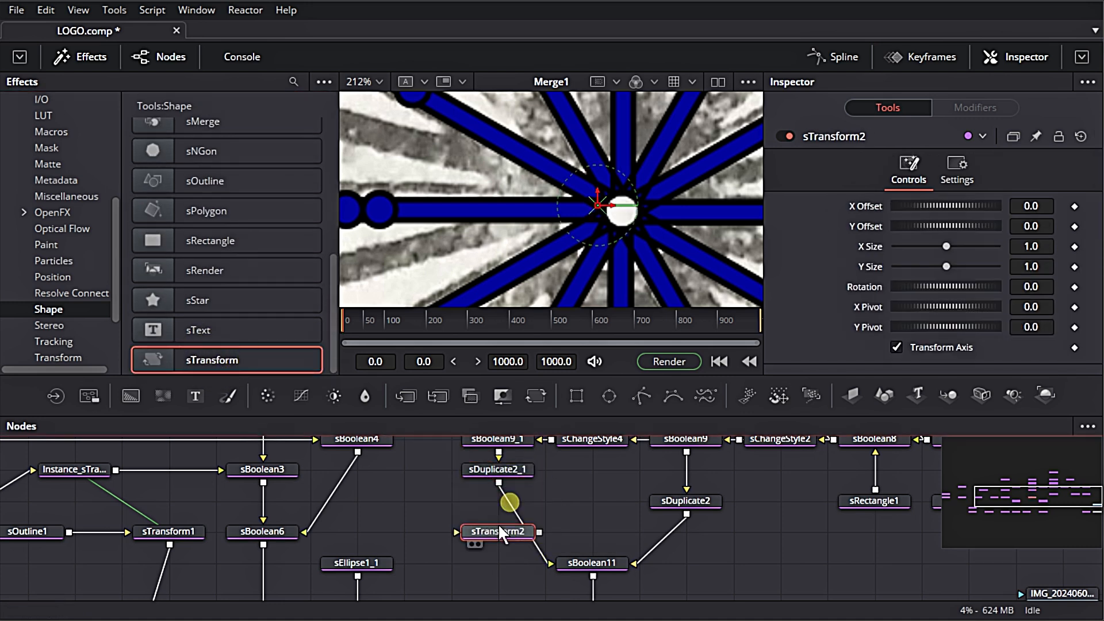
Step: Set sTransform2's pivot to X 0.0069 and Y -0.0017 on the hub centre and its rotation to 15
{"action": "scroll", "coordinate": [666, 266], "scroll_direction": "up", "scroll_amount": 3}
{"action": "left_click_drag", "start_coordinate": [932, 327], "coordinate": [937, 333]}
{"action": "left_click", "coordinate": [506, 469]}
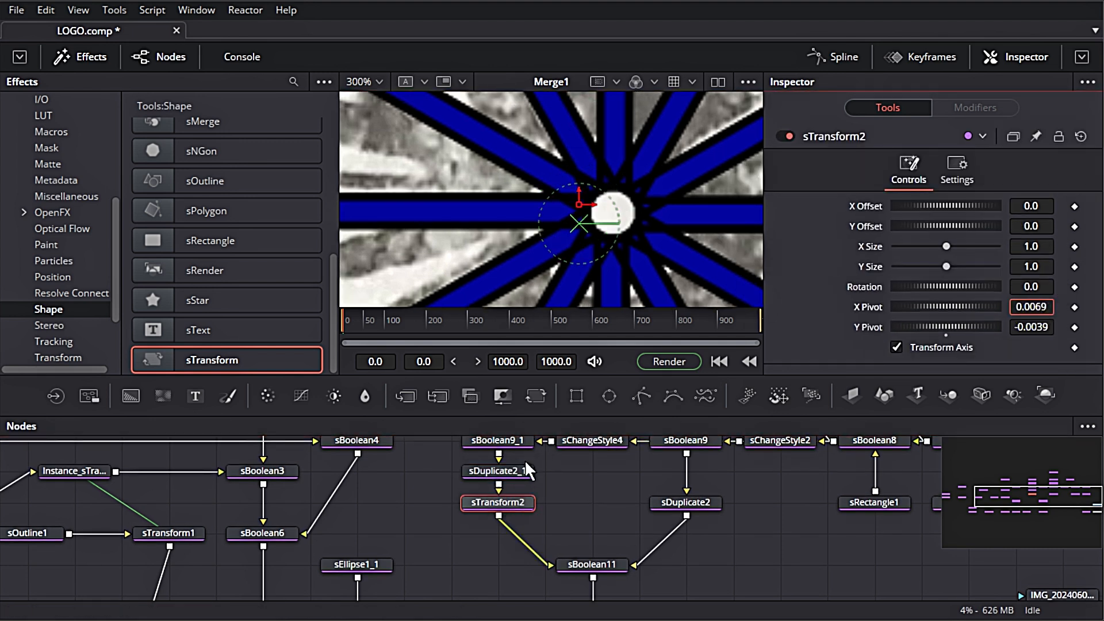
{"action": "left_click", "coordinate": [528, 470]}
{"action": "left_click", "coordinate": [1043, 328]}
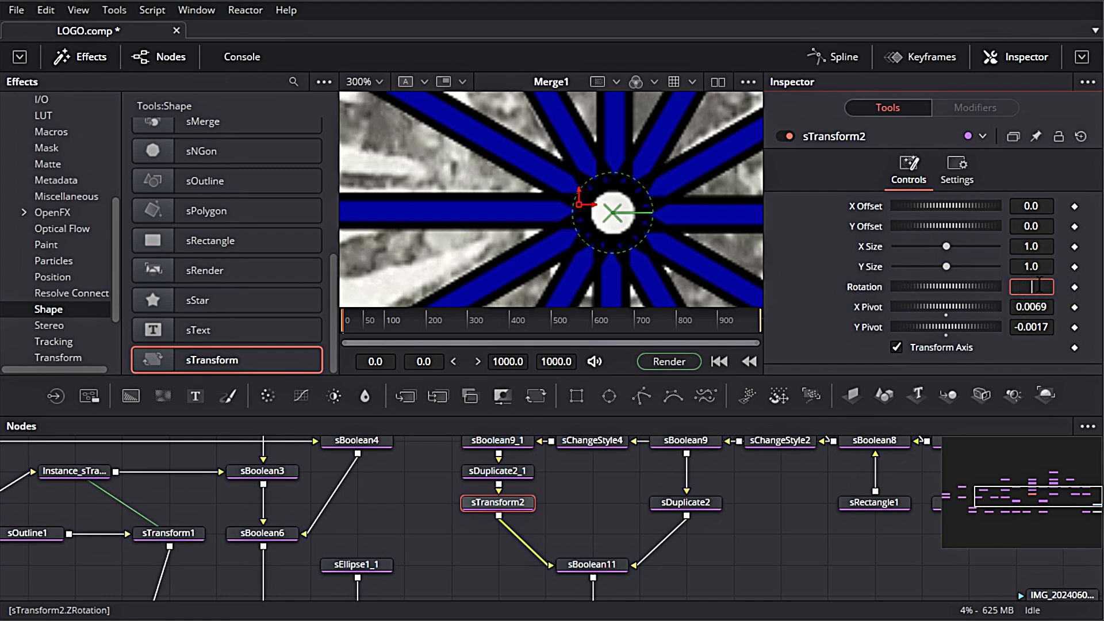
{"action": "scroll", "coordinate": [670, 247], "scroll_direction": "down", "scroll_amount": 4}
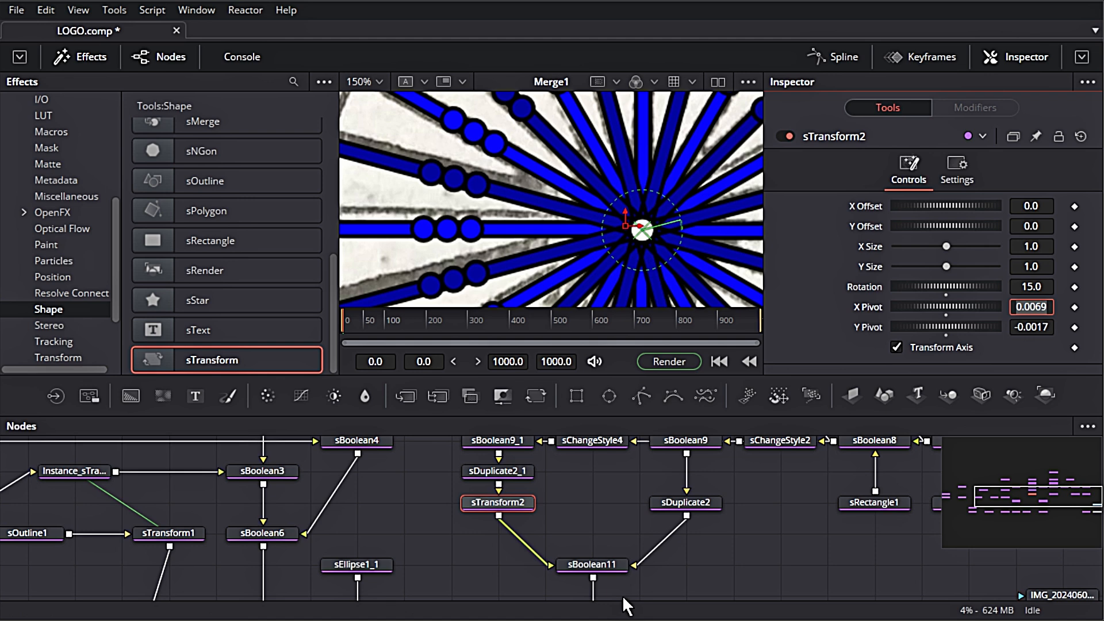
Step: Paste a copy of the sEllipse1_1 node near sBoolean11
{"action": "left_click", "coordinate": [587, 567]}
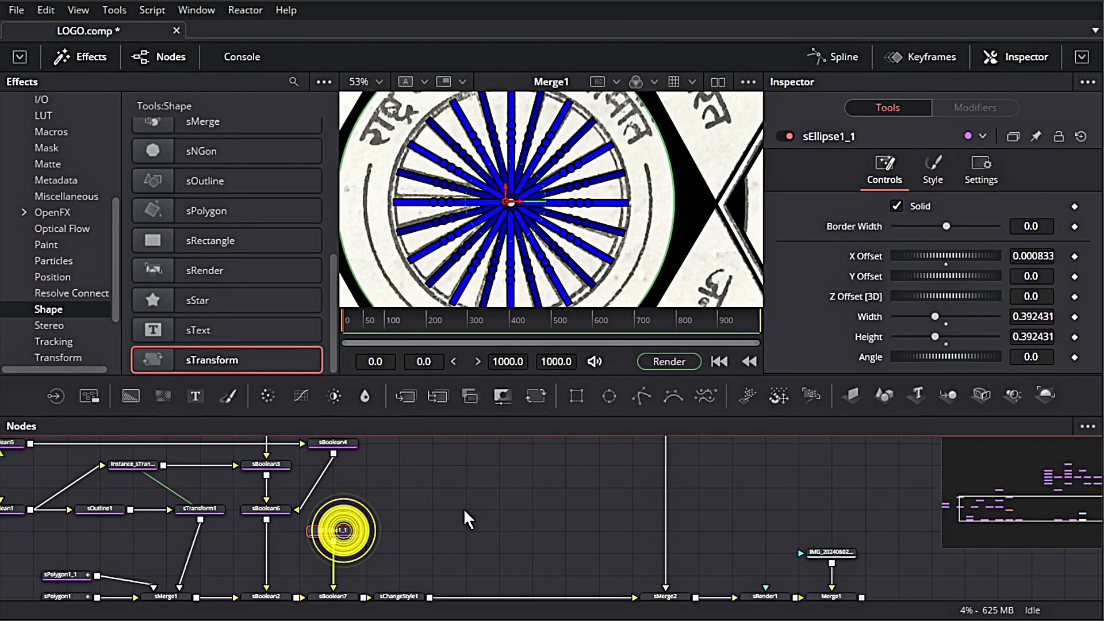
{"action": "left_click_drag", "start_coordinate": [460, 518], "coordinate": [480, 576]}
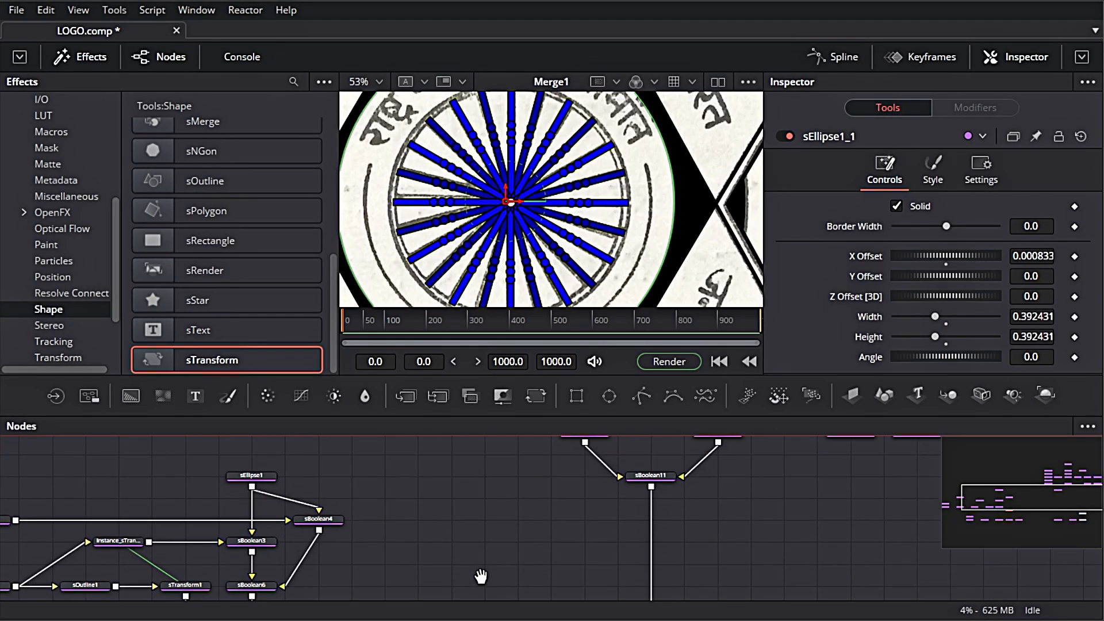
{"action": "left_click", "coordinate": [481, 473]}
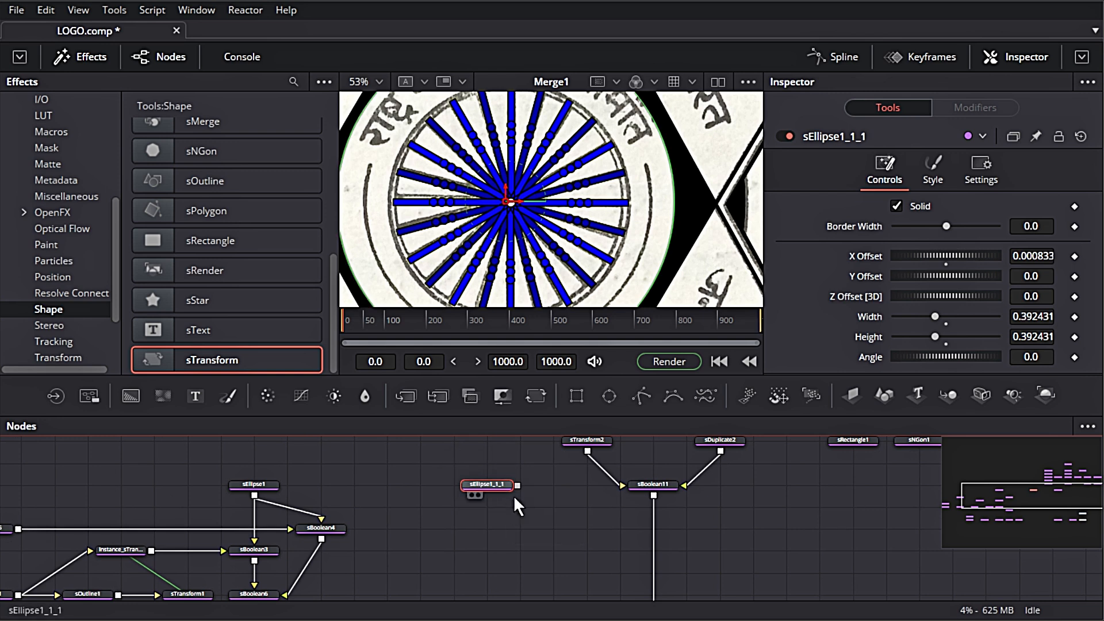
Step: Insert an sBoolean after sBoolean11, set its operation to Union, and connect sEllipse1_1_1 to it
{"action": "scroll", "coordinate": [235, 184], "scroll_direction": "up", "scroll_amount": 5}
{"action": "left_click_drag", "start_coordinate": [222, 163], "coordinate": [653, 527]}
{"action": "left_click", "coordinate": [972, 208]}
{"action": "left_click", "coordinate": [943, 229]}
{"action": "left_click_drag", "start_coordinate": [517, 486], "coordinate": [622, 527]}
Step: Display the scanned image's loader in the viewer as reference for the wheel's rim
{"action": "left_click", "coordinate": [499, 486]}
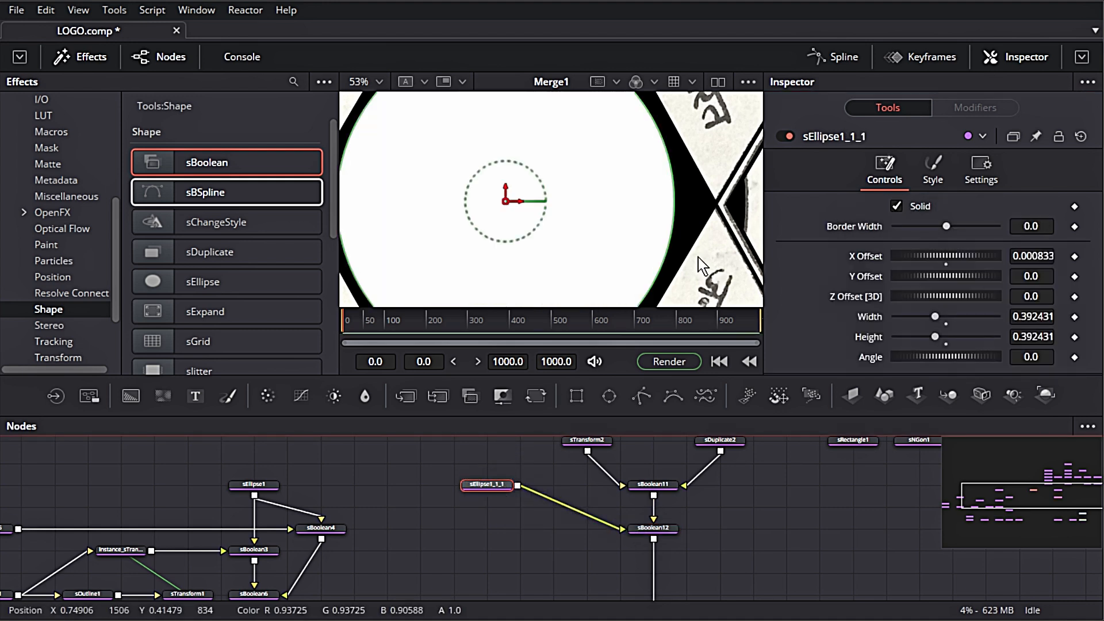
{"action": "scroll", "coordinate": [816, 548], "scroll_direction": "down", "scroll_amount": 5}
{"action": "left_click", "coordinate": [824, 544]}
{"action": "key", "text": "1"}
{"action": "scroll", "coordinate": [500, 500], "scroll_direction": "up", "scroll_amount": 5}
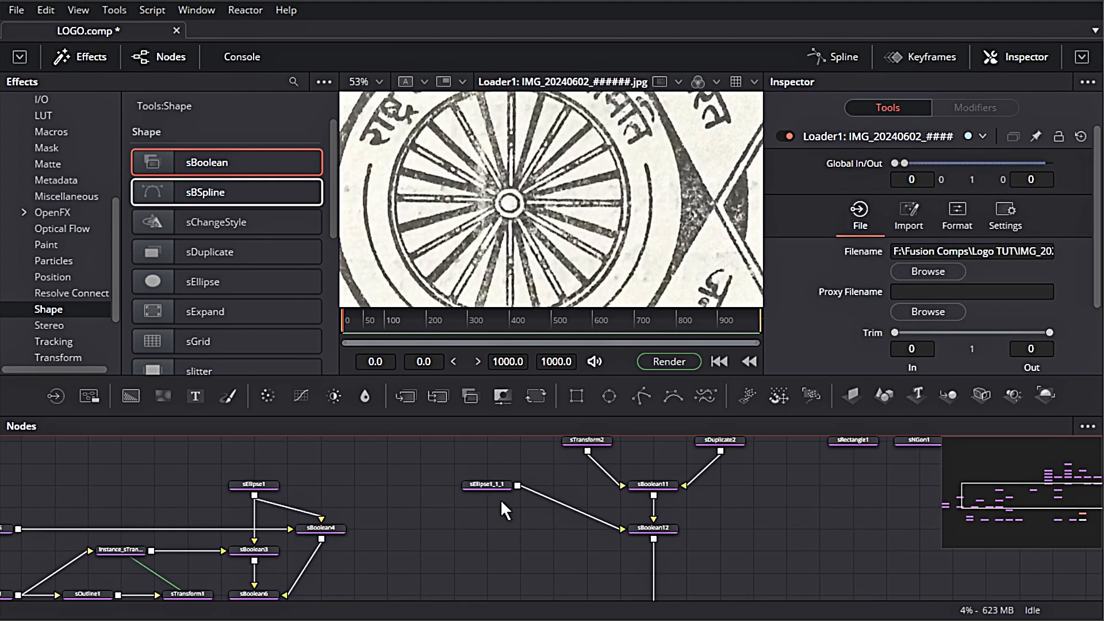
Step: Enlarge sEllipse1_1_1 to about 0.285 wide and high to fit the rim's outer edge, and display Merge1 in the viewer
{"action": "left_click", "coordinate": [489, 485]}
{"action": "scroll", "coordinate": [582, 271], "scroll_direction": "down", "scroll_amount": 5}
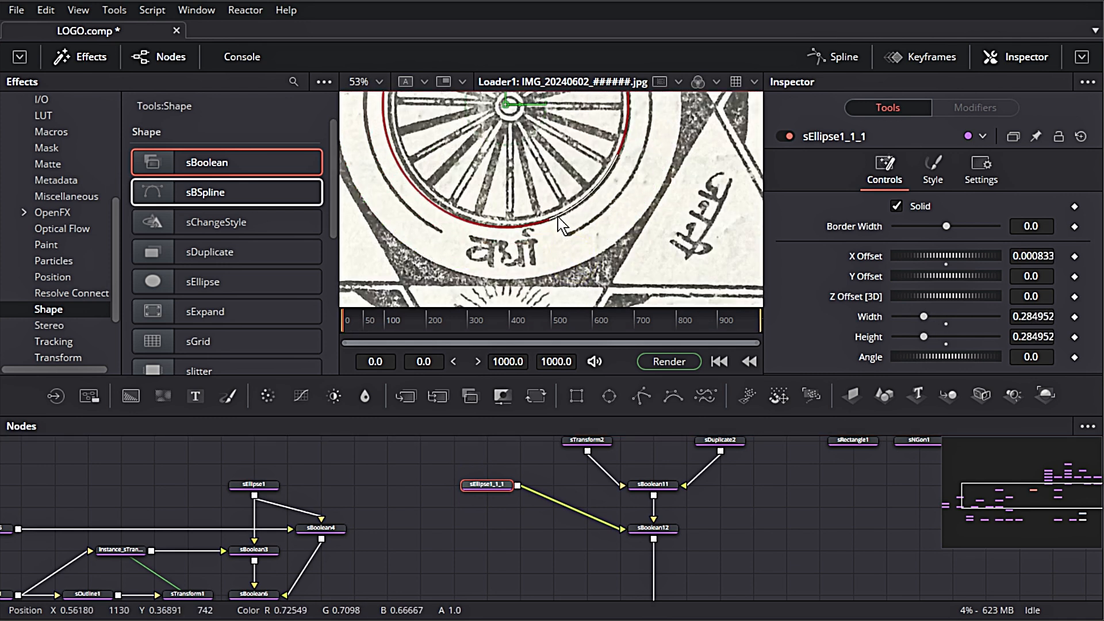
{"action": "scroll", "coordinate": [560, 225], "scroll_direction": "up", "scroll_amount": 3}
{"action": "scroll", "coordinate": [651, 494], "scroll_direction": "down", "scroll_amount": 5}
{"action": "key", "text": "1"}
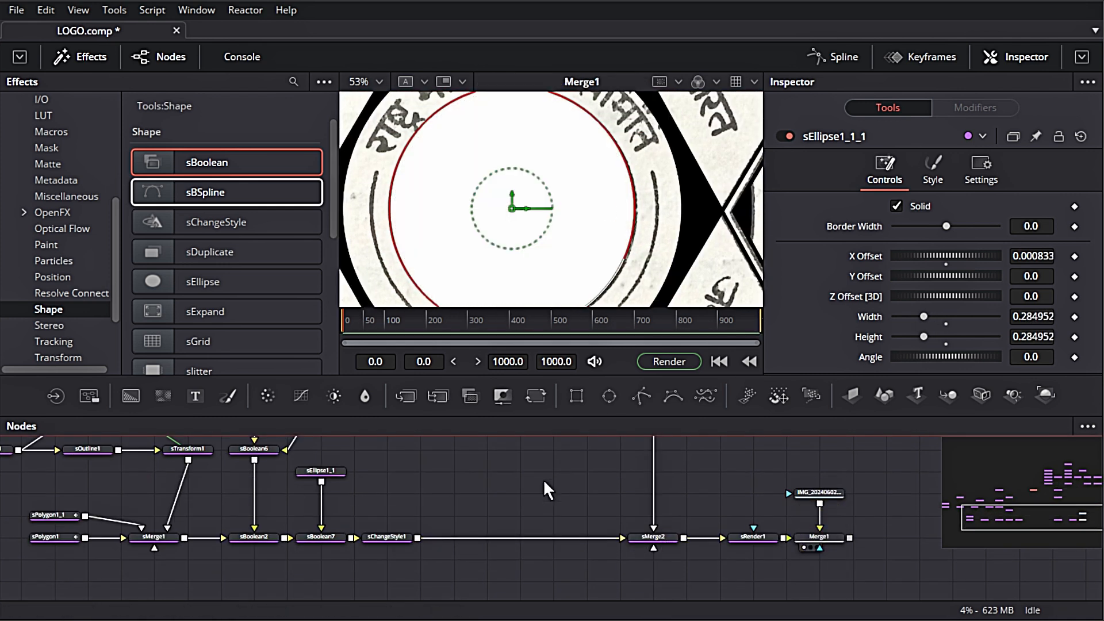
Step: Paste a copy of the sEllipse1_1_1 node directly below the original
{"action": "scroll", "coordinate": [543, 482], "scroll_direction": "up", "scroll_amount": 5}
{"action": "left_click", "coordinate": [442, 469]}
{"action": "left_click", "coordinate": [439, 498]}
{"action": "key", "text": "ctrl+v"}
Step: Add an sBoolean joining the two rim ellipses ahead of sBoolean12 and set its operation to Subtract
{"action": "left_click_drag", "start_coordinate": [205, 155], "coordinate": [499, 547]}
{"action": "scroll", "coordinate": [449, 517], "scroll_direction": "up", "scroll_amount": 3}
{"action": "left_click", "coordinate": [440, 493]}
{"action": "left_click", "coordinate": [609, 554]}
{"action": "left_click", "coordinate": [913, 206]}
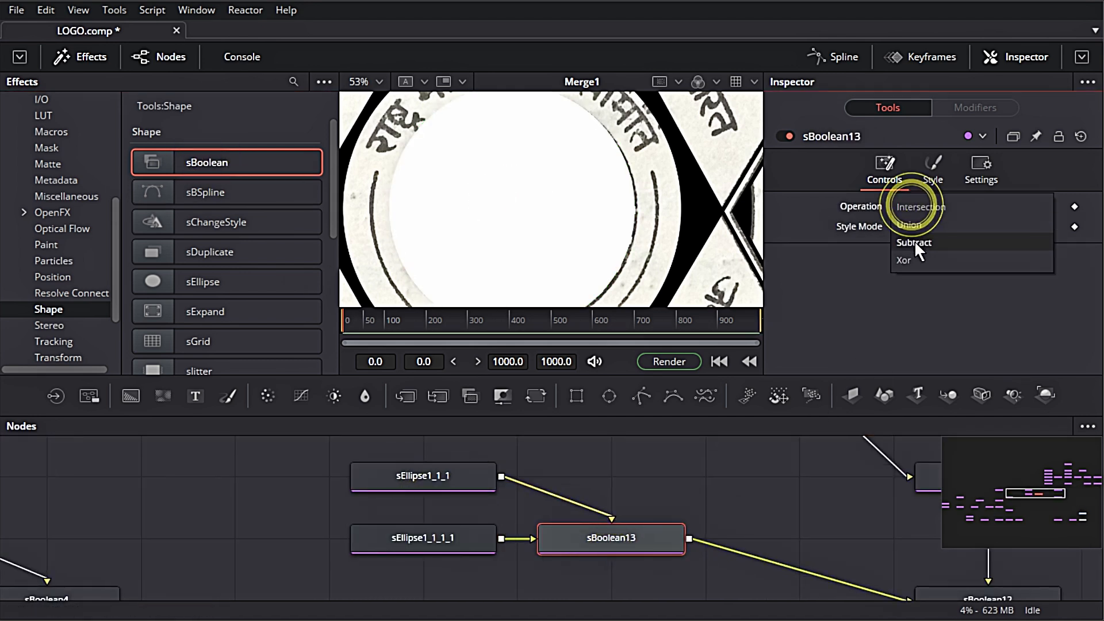
{"action": "left_click", "coordinate": [917, 246]}
Step: Resize sEllipse1_1_1_1 to about 0.266 wide and high, with X offset about 0.0048, matching the rim's inner edge
{"action": "left_click", "coordinate": [448, 549]}
{"action": "scroll", "coordinate": [426, 233], "scroll_direction": "up", "scroll_amount": 2}
{"action": "left_click_drag", "start_coordinate": [352, 256], "coordinate": [511, 290]}
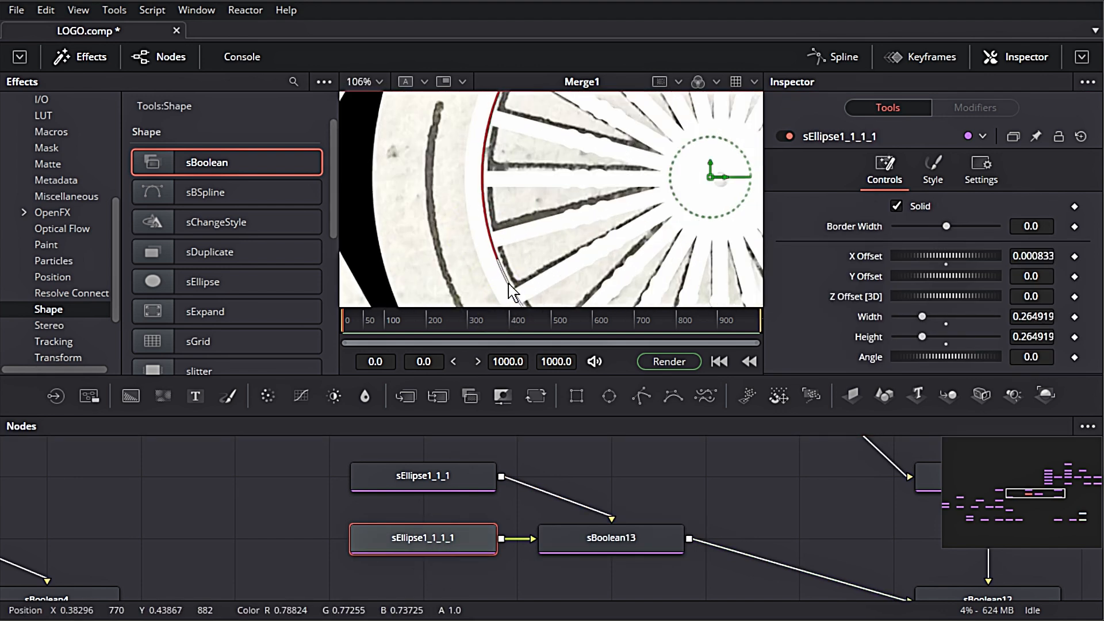
{"action": "scroll", "coordinate": [523, 239], "scroll_direction": "down", "scroll_amount": 1}
{"action": "left_click_drag", "start_coordinate": [569, 236], "coordinate": [486, 187]}
Step: Rearrange the rim nodes and insert another sBoolean between sBoolean13 and sBoolean12
{"action": "left_click_drag", "start_coordinate": [603, 552], "coordinate": [491, 526]}
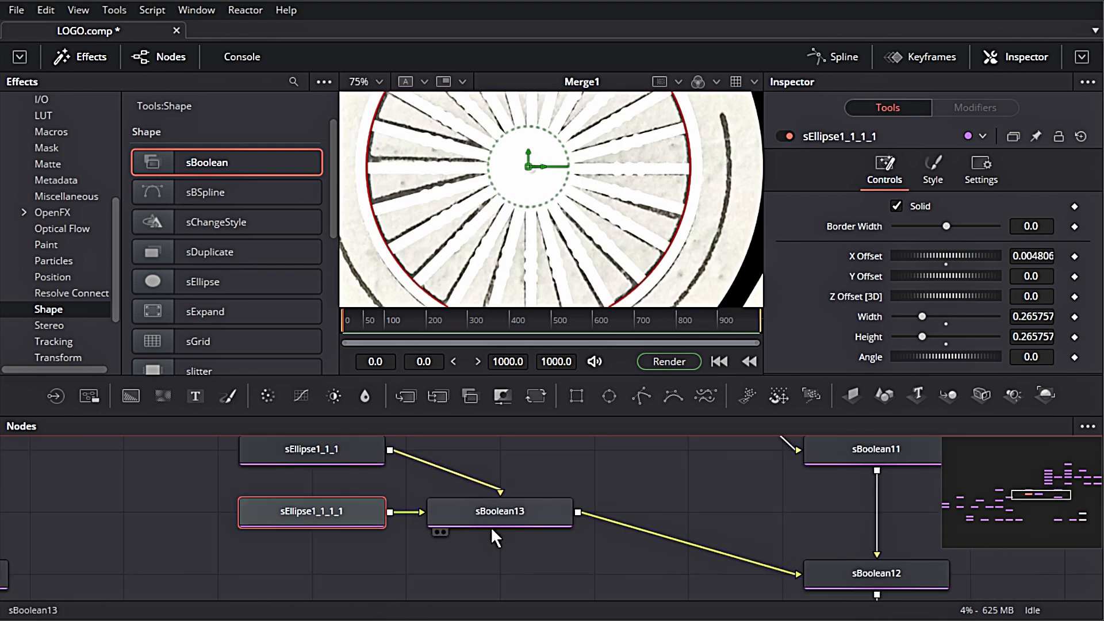
{"action": "left_click", "coordinate": [491, 524]}
{"action": "left_click_drag", "start_coordinate": [291, 564], "coordinate": [495, 457]}
{"action": "left_click_drag", "start_coordinate": [501, 513], "coordinate": [407, 513]}
{"action": "left_click_drag", "start_coordinate": [237, 162], "coordinate": [624, 552]}
Step: Add an sOutline fed by sBoolean13 and connect both sOutline3 and sBoolean13 to sBoolean14
{"action": "scroll", "coordinate": [230, 189], "scroll_direction": "down", "scroll_amount": 3}
{"action": "left_click_drag", "start_coordinate": [215, 187], "coordinate": [407, 589]}
{"action": "left_click_drag", "start_coordinate": [455, 543], "coordinate": [507, 559]}
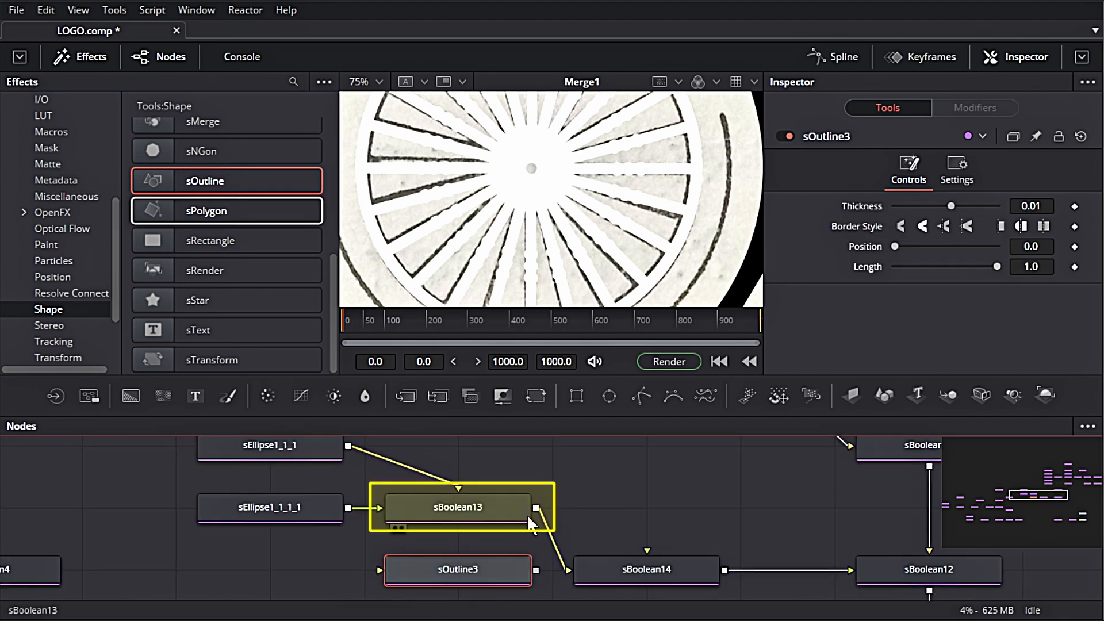
{"action": "left_click_drag", "start_coordinate": [536, 508], "coordinate": [655, 572]}
Step: Set sBoolean14's operation to Union and its style mode to Keep, spacing it away from sOutline3
{"action": "left_click", "coordinate": [660, 572]}
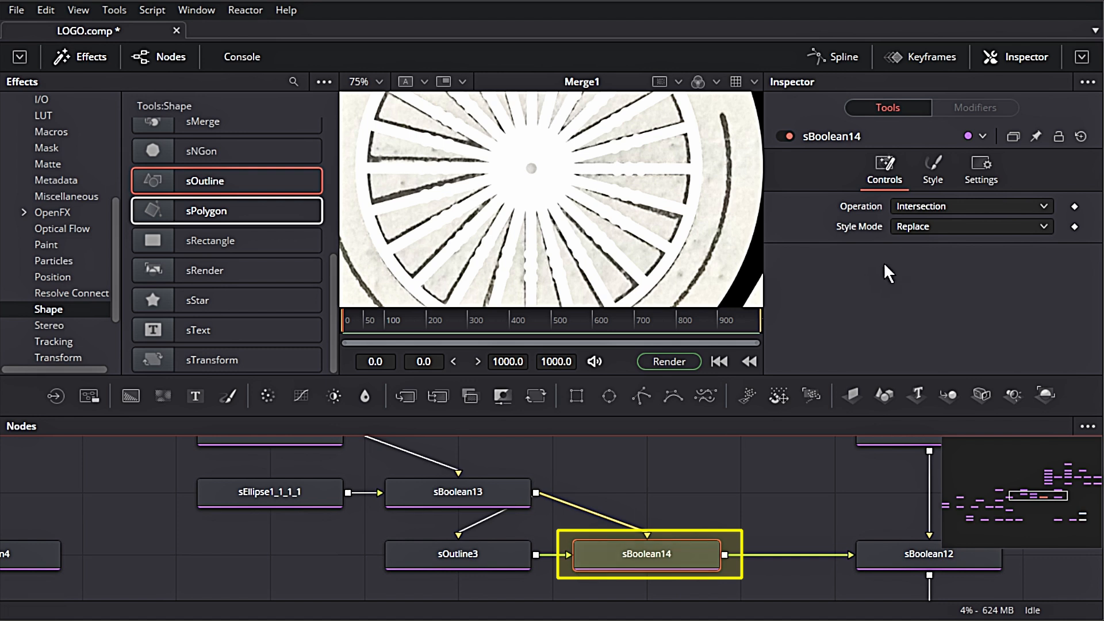
{"action": "left_click", "coordinate": [925, 210]}
{"action": "left_click", "coordinate": [923, 229]}
{"action": "left_click_drag", "start_coordinate": [656, 569], "coordinate": [750, 569]}
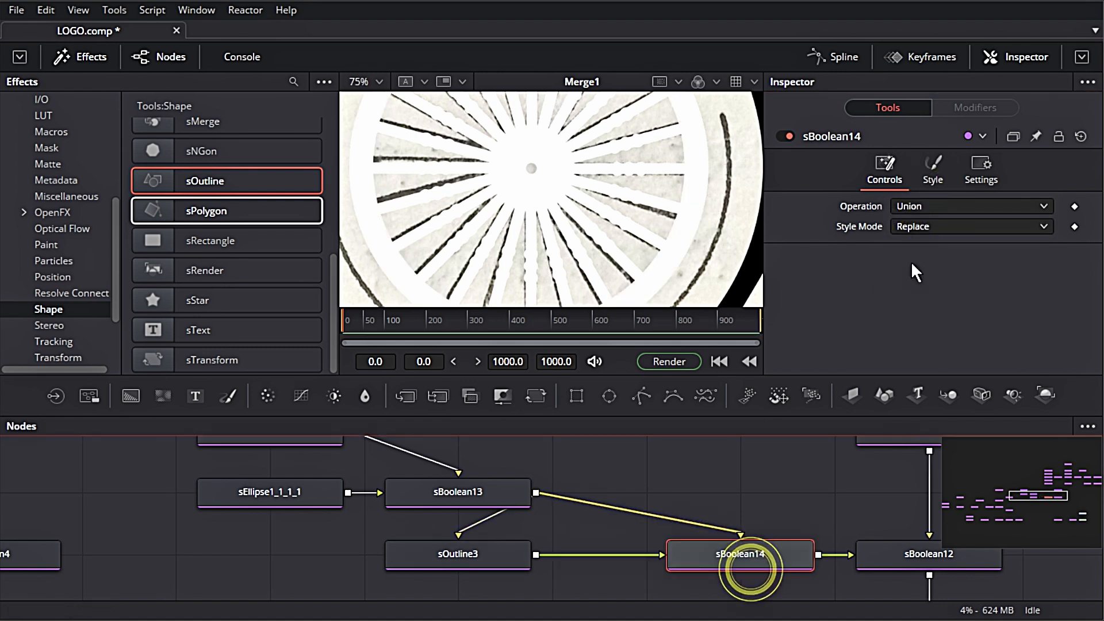
{"action": "left_click", "coordinate": [915, 226]}
{"action": "left_click", "coordinate": [920, 240]}
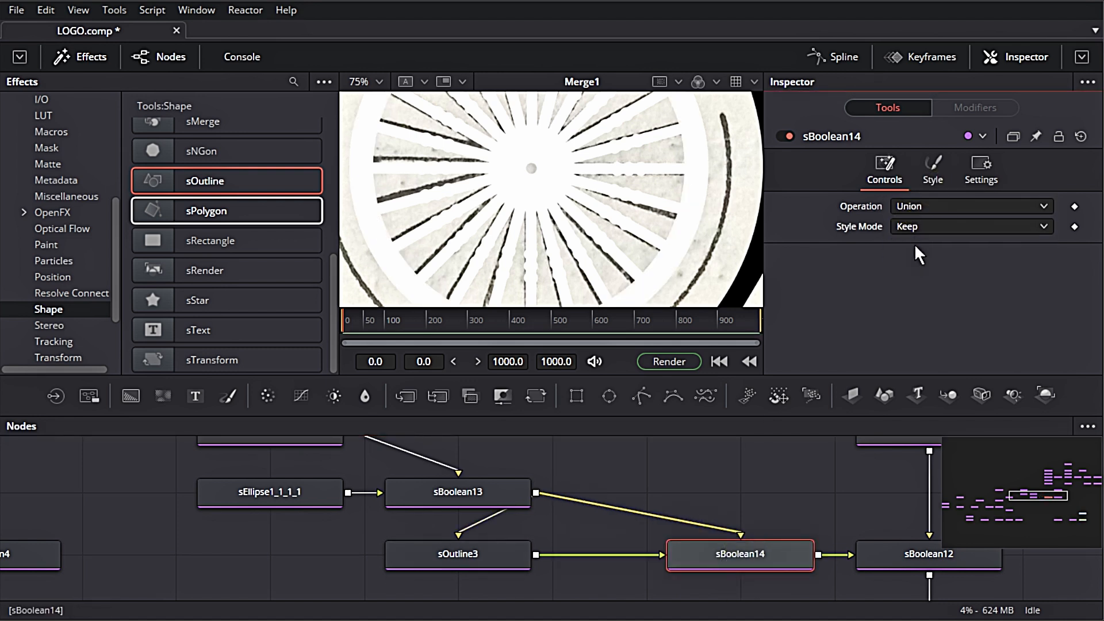
Step: Colour sBoolean13 pure blue by setting its style's Red and Green to 0
{"action": "left_click", "coordinate": [468, 494]}
{"action": "left_click", "coordinate": [934, 179]}
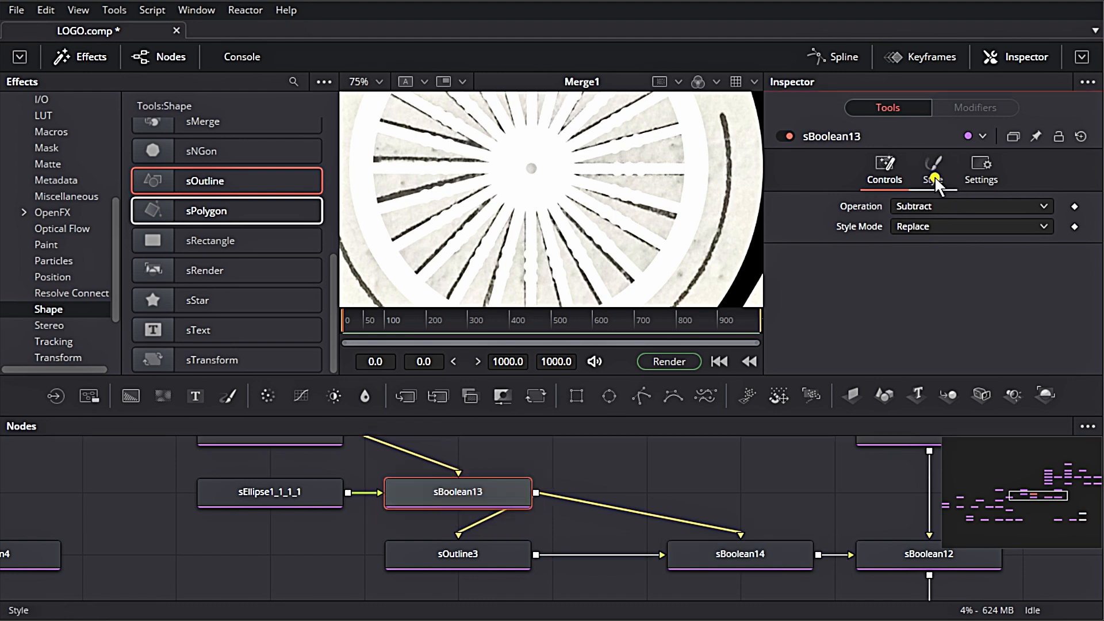
{"action": "left_click_drag", "start_coordinate": [995, 246], "coordinate": [771, 253]}
{"action": "left_click_drag", "start_coordinate": [995, 227], "coordinate": [809, 262]}
Step: Set sBoolean12's style mode to Keep so the rim and spokes retain their own colours
{"action": "left_click", "coordinate": [742, 554]}
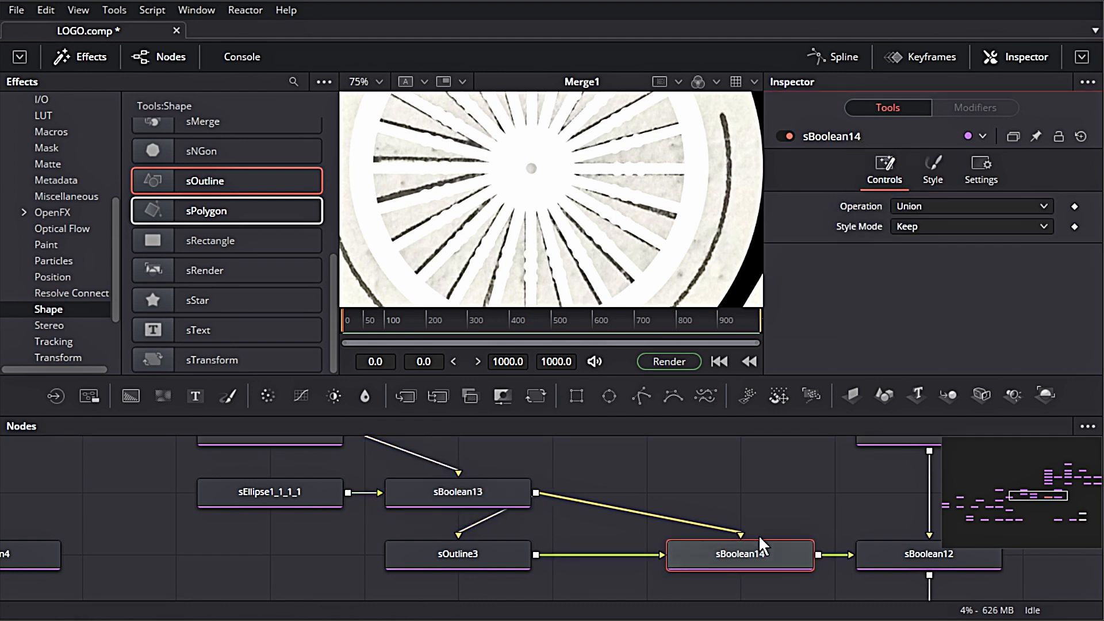
{"action": "left_click", "coordinate": [906, 561]}
{"action": "left_click", "coordinate": [920, 228]}
{"action": "left_click", "coordinate": [918, 241]}
{"action": "scroll", "coordinate": [587, 571], "scroll_direction": "down", "scroll_amount": 3}
Step: Insert an sChangeStyle between sOutline3 and sBoolean14 and line the nodes up in a row
{"action": "left_click", "coordinate": [518, 505]}
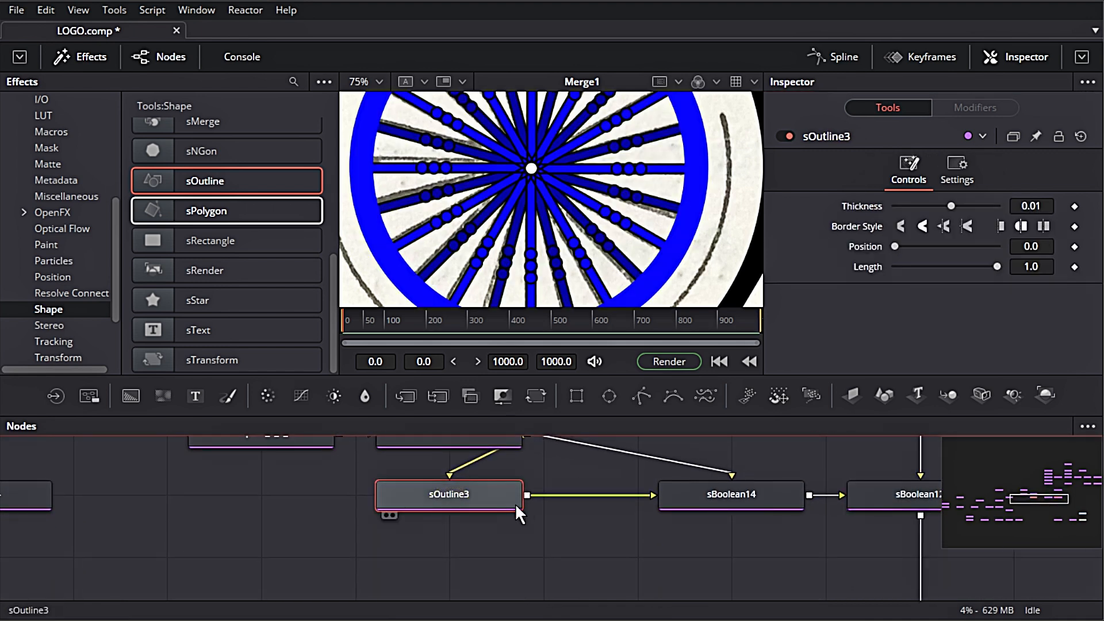
{"action": "scroll", "coordinate": [253, 276], "scroll_direction": "up", "scroll_amount": 5}
{"action": "left_click_drag", "start_coordinate": [236, 223], "coordinate": [575, 490]}
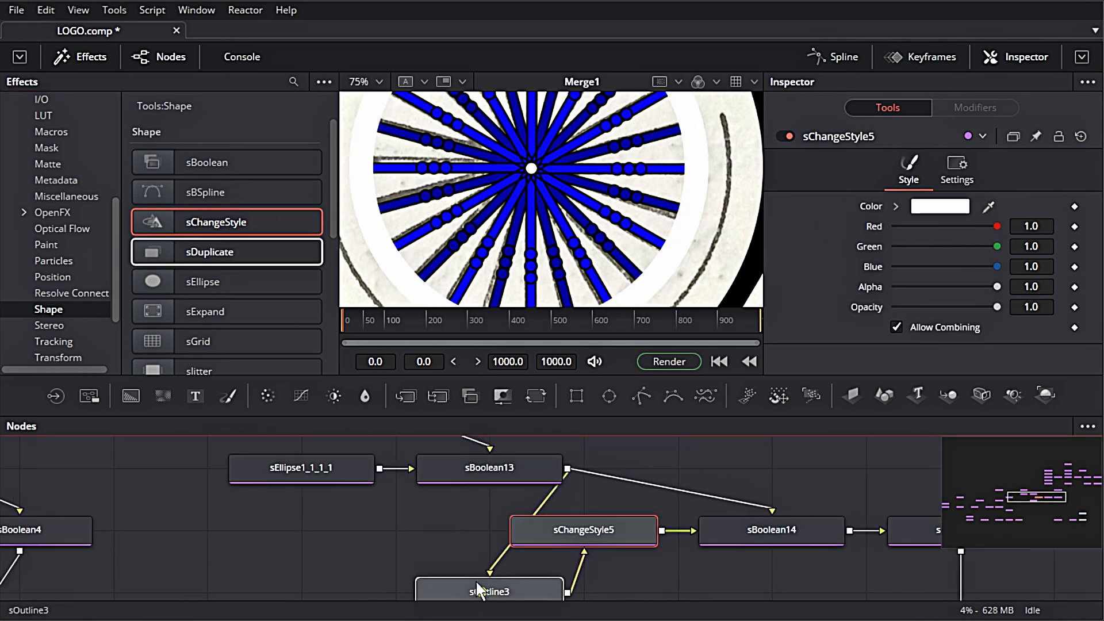
{"action": "left_click_drag", "start_coordinate": [475, 580], "coordinate": [368, 517]}
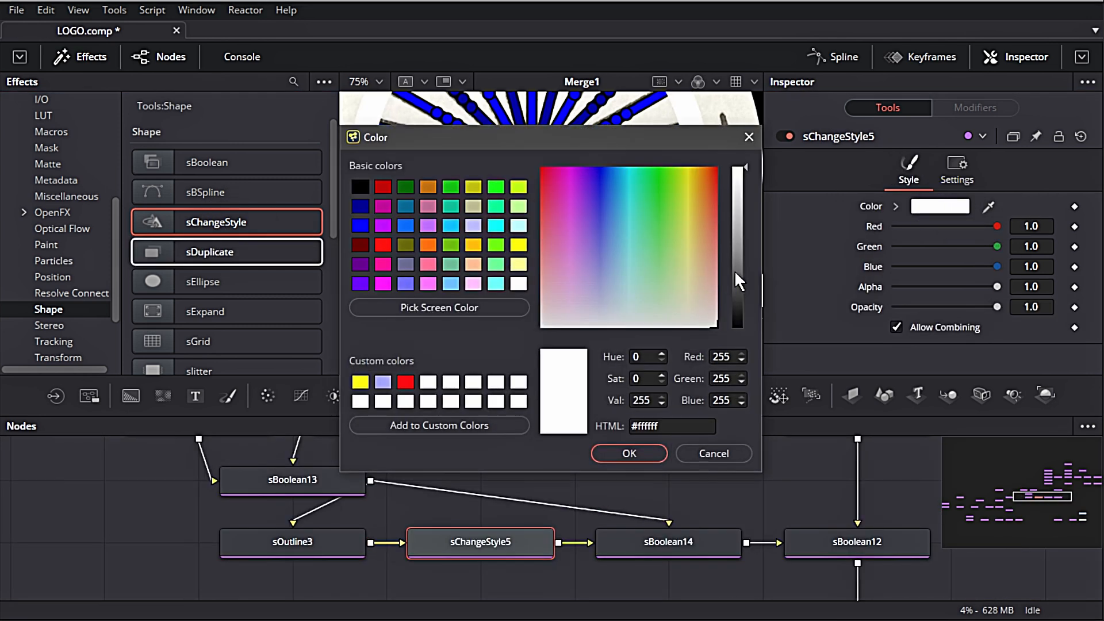
Step: Set sChangeStyle5's colour to black (#000000) and reduce sOutline3's thickness to 0.0028
{"action": "left_click", "coordinate": [735, 274]}
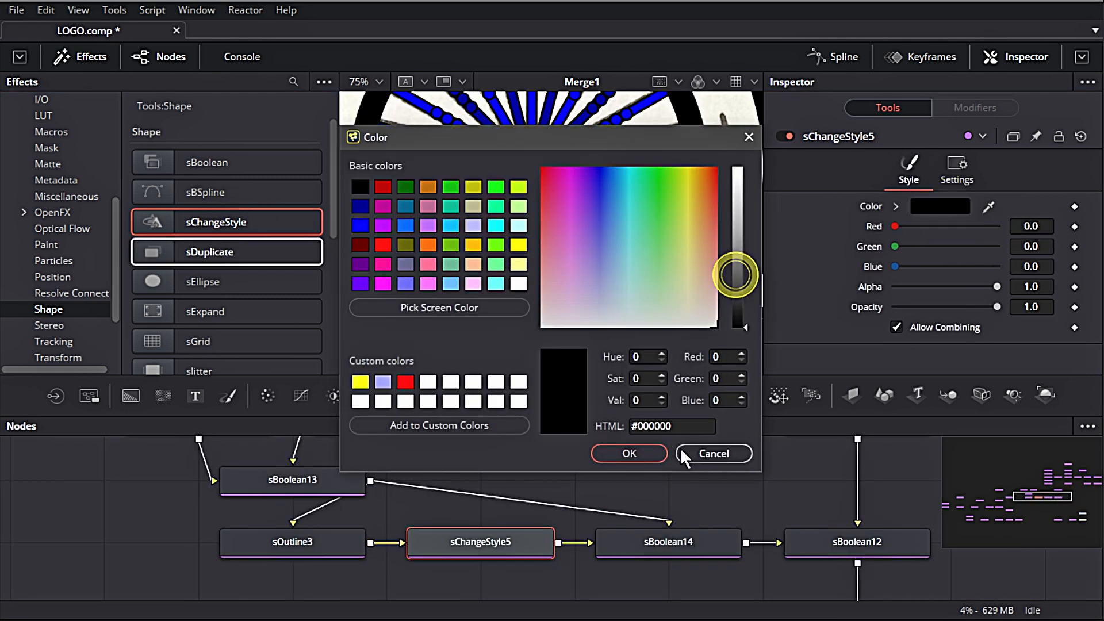
{"action": "left_click", "coordinate": [642, 448]}
{"action": "left_click", "coordinate": [292, 542]}
{"action": "left_click_drag", "start_coordinate": [1043, 211], "coordinate": [1013, 211]}
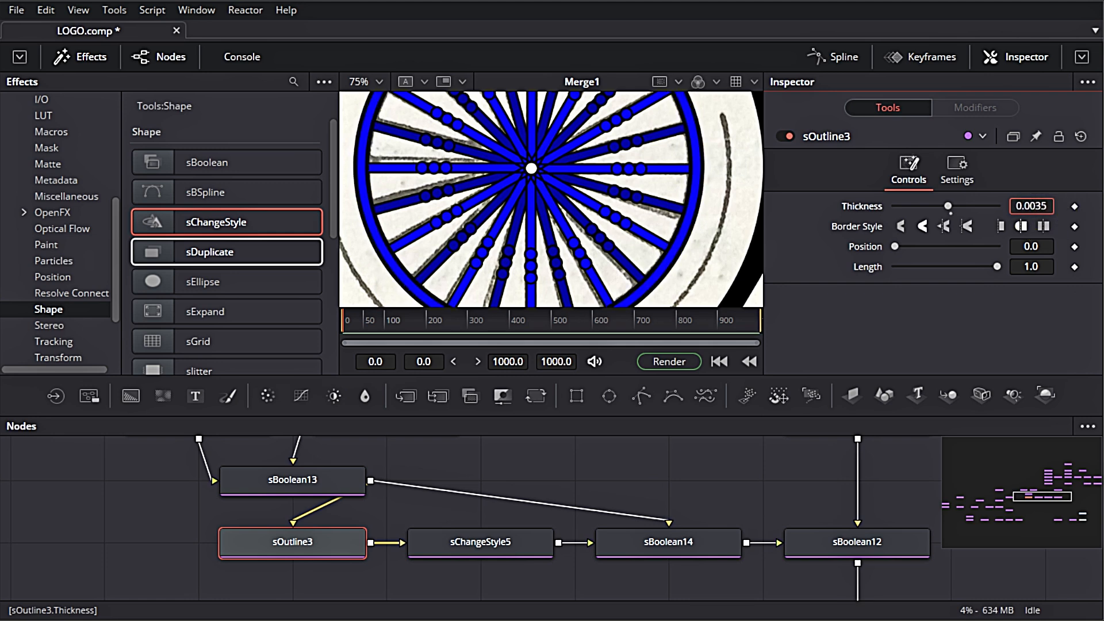
Step: Paste a copy of sBoolean12 directly after the original in the node chain
{"action": "left_click", "coordinate": [769, 533]}
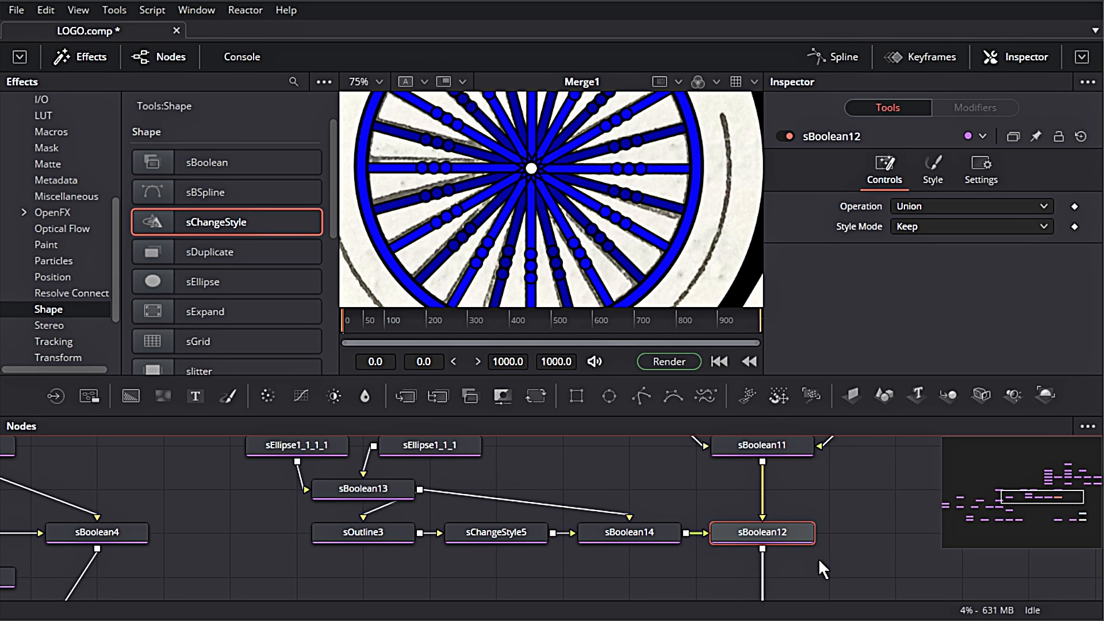
{"action": "key", "text": "ctrl+c"}
{"action": "key", "text": "ctrl+v"}
{"action": "scroll", "coordinate": [385, 533], "scroll_direction": "up", "scroll_amount": 1}
Step: Paste a copy of sEllipse1_1_1_1 below sOutline3 and connect it to sBoolean12_1
{"action": "left_click", "coordinate": [306, 472]}
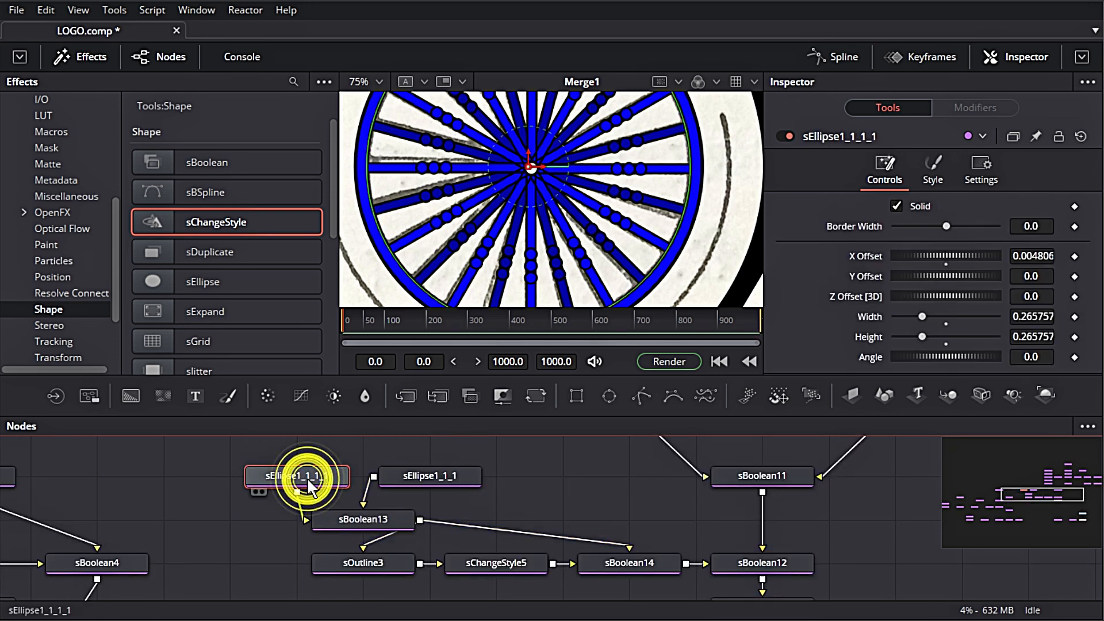
{"action": "scroll", "coordinate": [388, 543], "scroll_direction": "down", "scroll_amount": 1}
{"action": "key", "text": "ctrl+c"}
{"action": "key", "text": "ctrl+v"}
{"action": "left_click_drag", "start_coordinate": [420, 560], "coordinate": [706, 560]}
Step: Insert a copy of sChangeStyle5 between the new ellipse and sBoolean12_1, and set its Blue to 1.0
{"action": "left_click", "coordinate": [500, 515]}
{"action": "key", "text": "ctrl+c"}
{"action": "left_click", "coordinate": [392, 561]}
{"action": "key", "text": "ctrl+v"}
{"action": "left_click", "coordinate": [511, 560]}
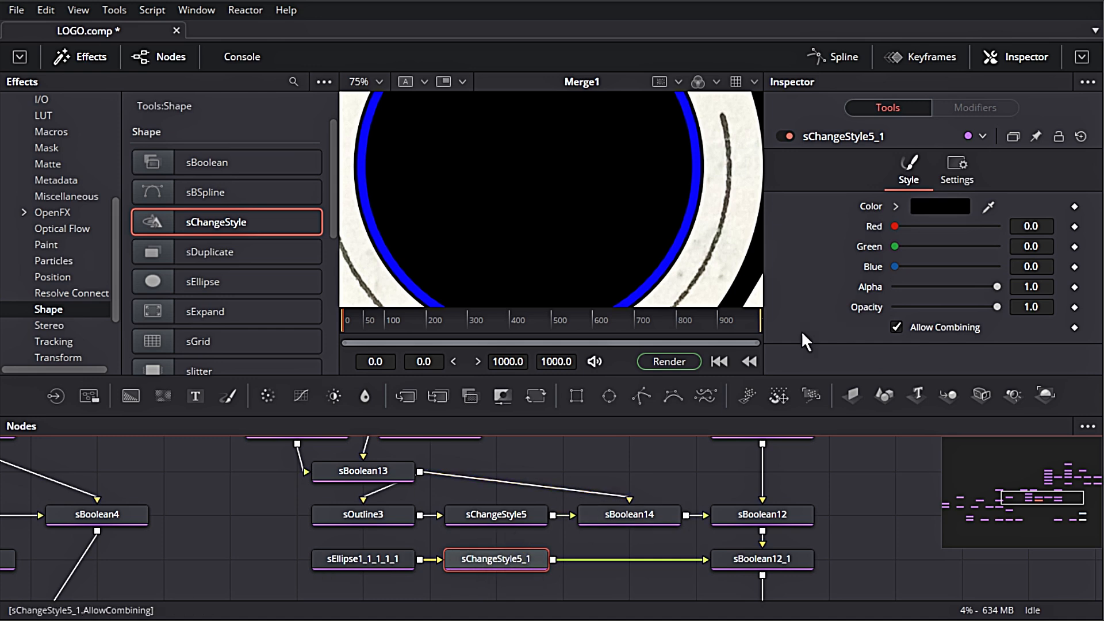
{"action": "left_click_drag", "start_coordinate": [894, 266], "coordinate": [997, 266]}
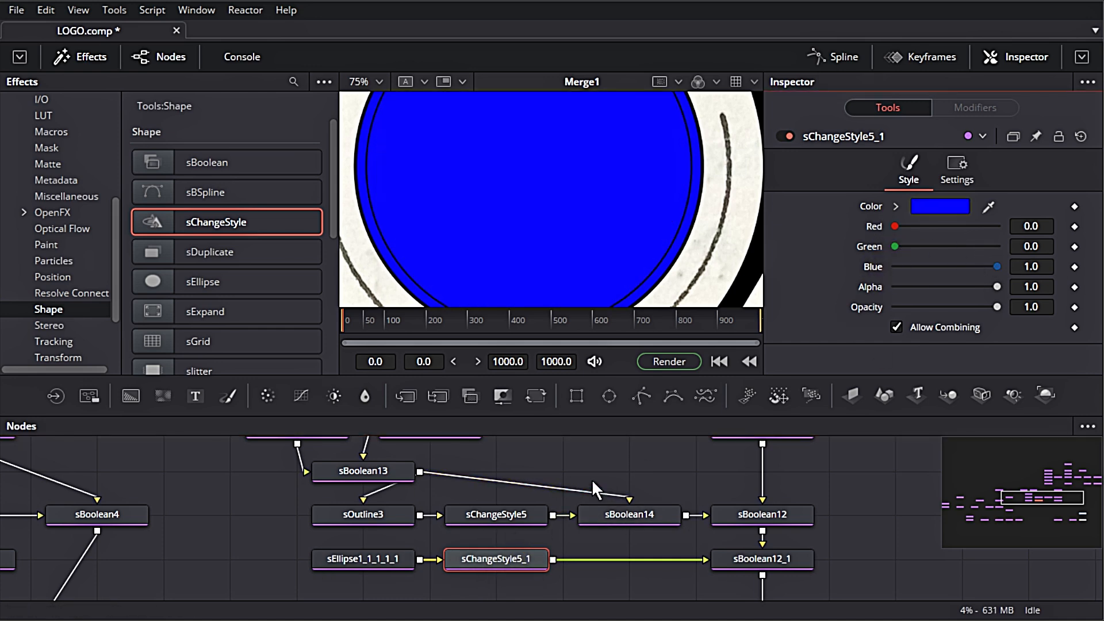
Step: Paste a copy of sOutline3 below sEllipse1_1_1_1_1 and wire it between that ellipse and sChangeStyle5_1
{"action": "scroll", "coordinate": [592, 478], "scroll_direction": "down", "scroll_amount": 1}
{"action": "left_click_drag", "start_coordinate": [491, 545], "coordinate": [487, 586]}
{"action": "left_click", "coordinate": [379, 507]}
{"action": "key", "text": "ctrl+c"}
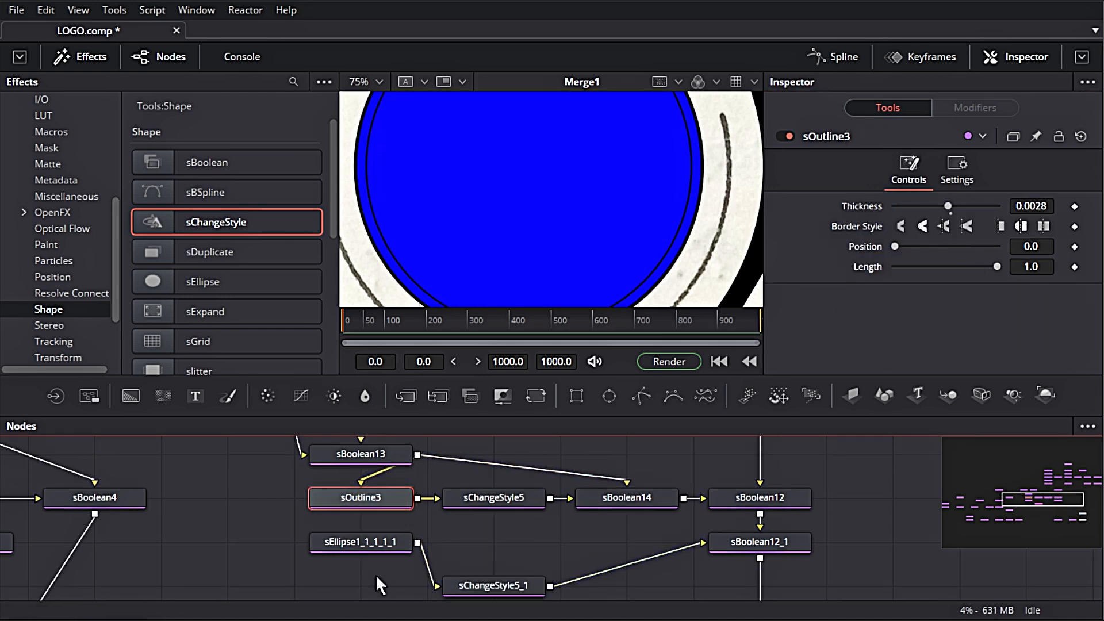
{"action": "left_click", "coordinate": [372, 586]}
{"action": "key", "text": "ctrl+v"}
{"action": "scroll", "coordinate": [408, 575], "scroll_direction": "down", "scroll_amount": 1}
{"action": "left_click_drag", "start_coordinate": [418, 517], "coordinate": [460, 561]}
Step: Paste a copy of sBoolean14, feed it the new ellipse and sChangeStyle5_1, and connect it to sBoolean12_1
{"action": "left_click", "coordinate": [605, 471]}
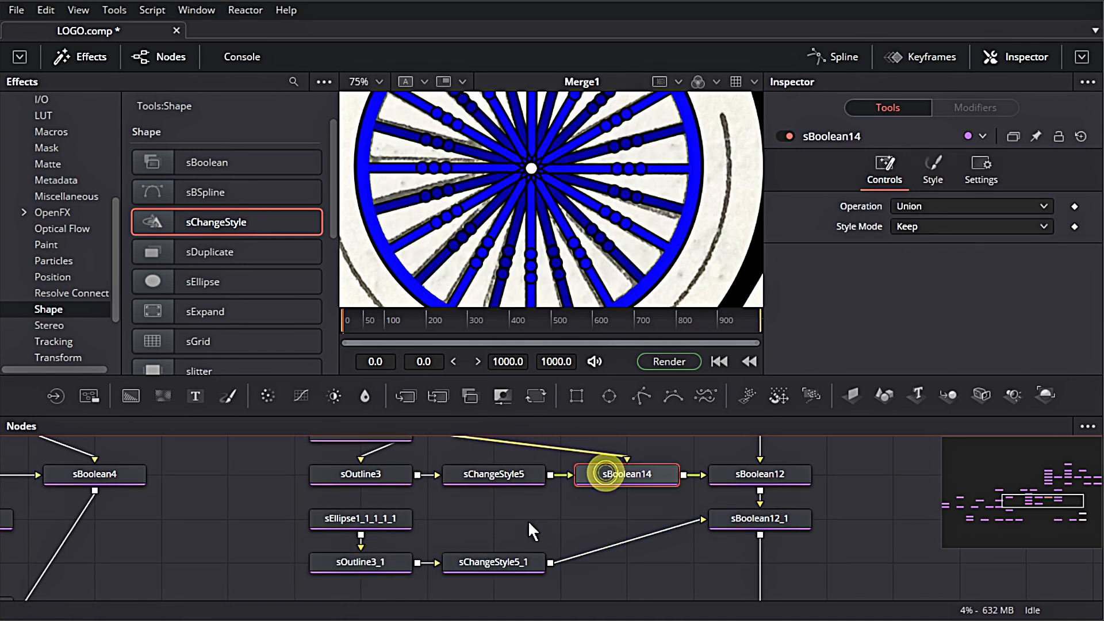
{"action": "key", "text": "ctrl+v"}
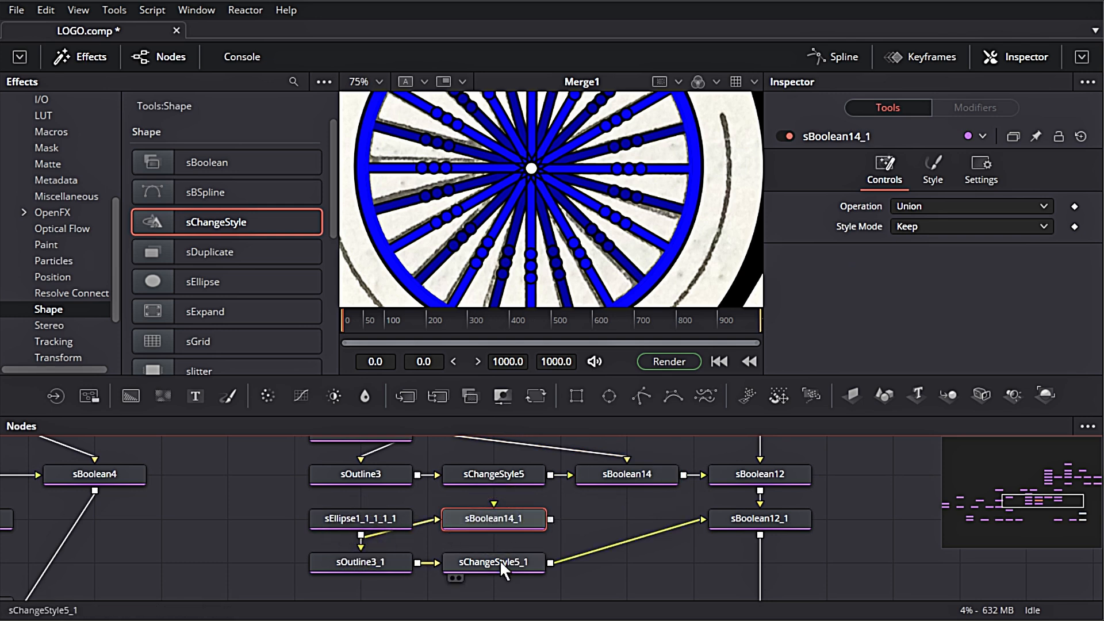
{"action": "left_click_drag", "start_coordinate": [693, 521], "coordinate": [692, 523]}
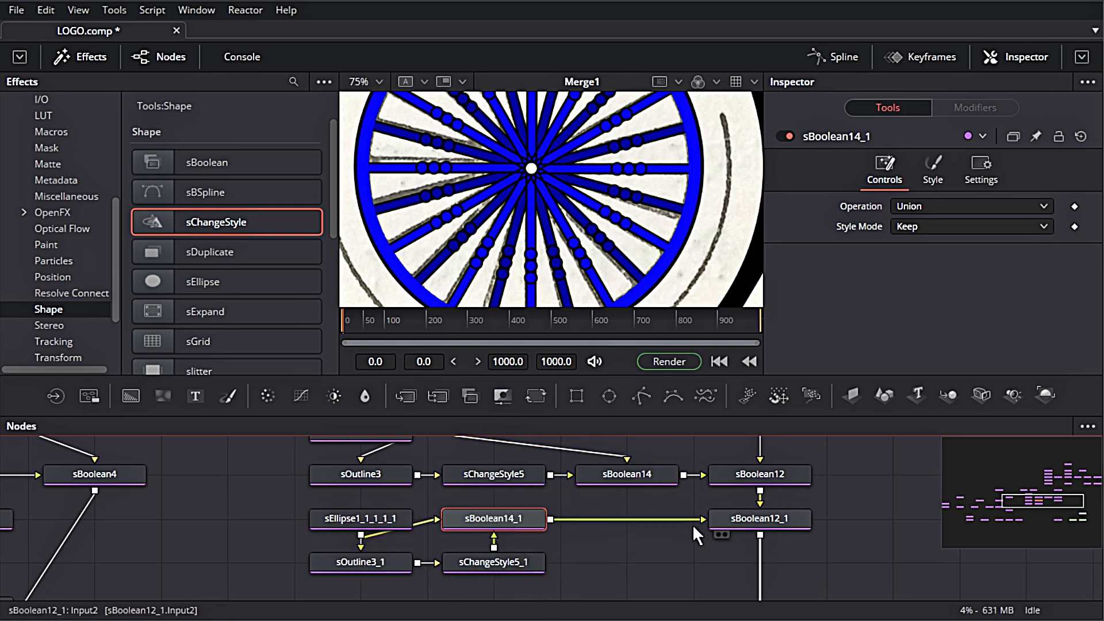
{"action": "left_click", "coordinate": [724, 519]}
Step: Colour sEllipse1_1_1_1_1 pure blue by setting its style's Red and Green to 0
{"action": "left_click", "coordinate": [382, 524]}
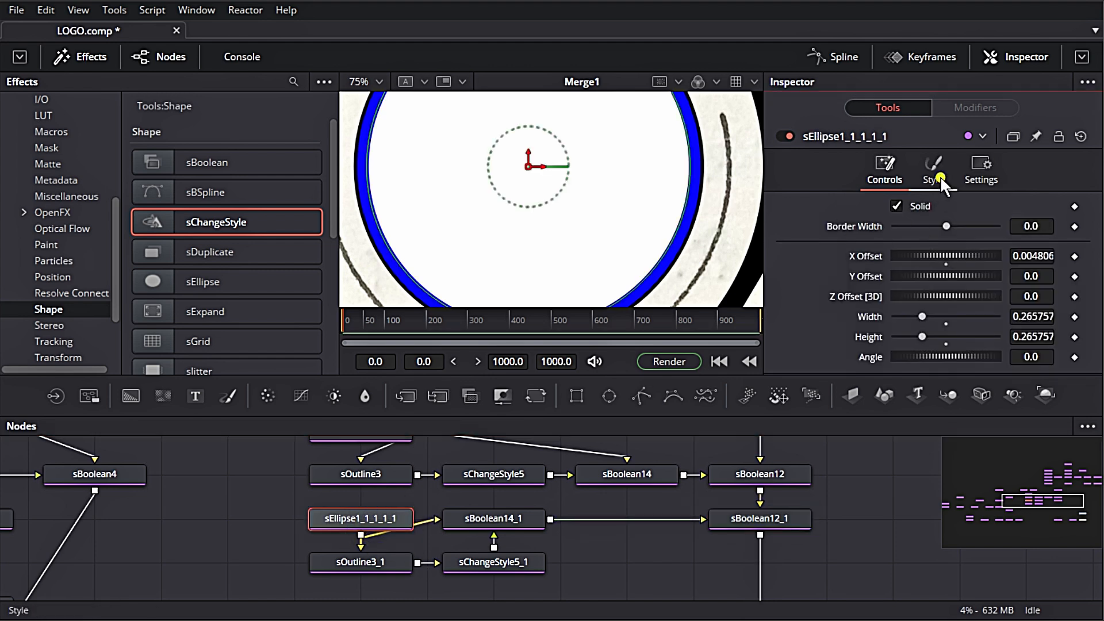
{"action": "left_click", "coordinate": [933, 170]}
{"action": "left_click_drag", "start_coordinate": [996, 247], "coordinate": [895, 247]}
{"action": "left_click_drag", "start_coordinate": [997, 227], "coordinate": [895, 226]}
Step: Display the scanned image's loader and shrink sEllipse1_1_1_1_1 to fit the wheel hub's outer circle
{"action": "scroll", "coordinate": [809, 535], "scroll_direction": "down", "scroll_amount": 2}
{"action": "scroll", "coordinate": [809, 535], "scroll_direction": "down", "scroll_amount": 2}
{"action": "left_click", "coordinate": [919, 601]}
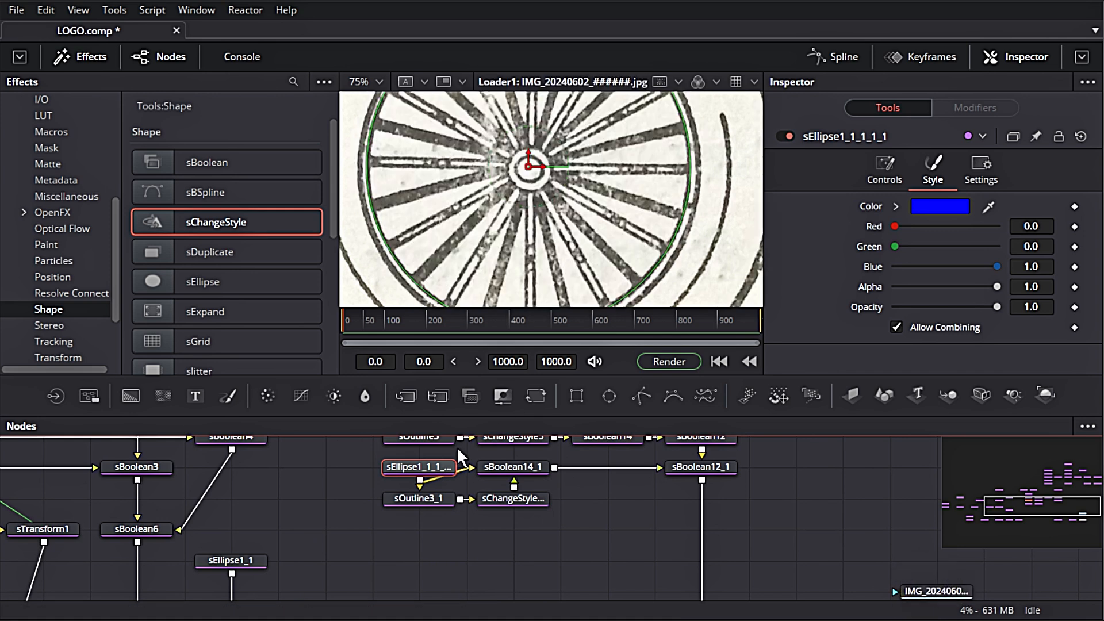
{"action": "left_click_drag", "start_coordinate": [637, 289], "coordinate": [552, 181]}
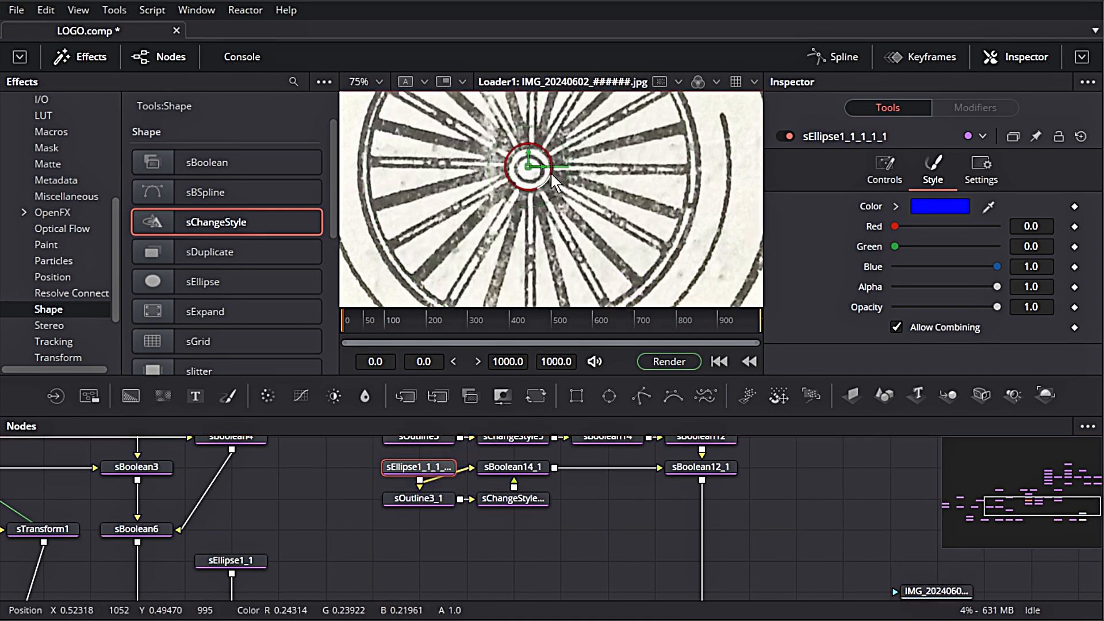
Step: With sBoolean12_1 in the viewer, set sChangeStyle5_1's Blue to 0 and sOutline3_1's thickness to 0.0018
{"action": "left_click_drag", "start_coordinate": [719, 473], "coordinate": [594, 255]}
{"action": "scroll", "coordinate": [594, 255], "scroll_direction": "up", "scroll_amount": 5}
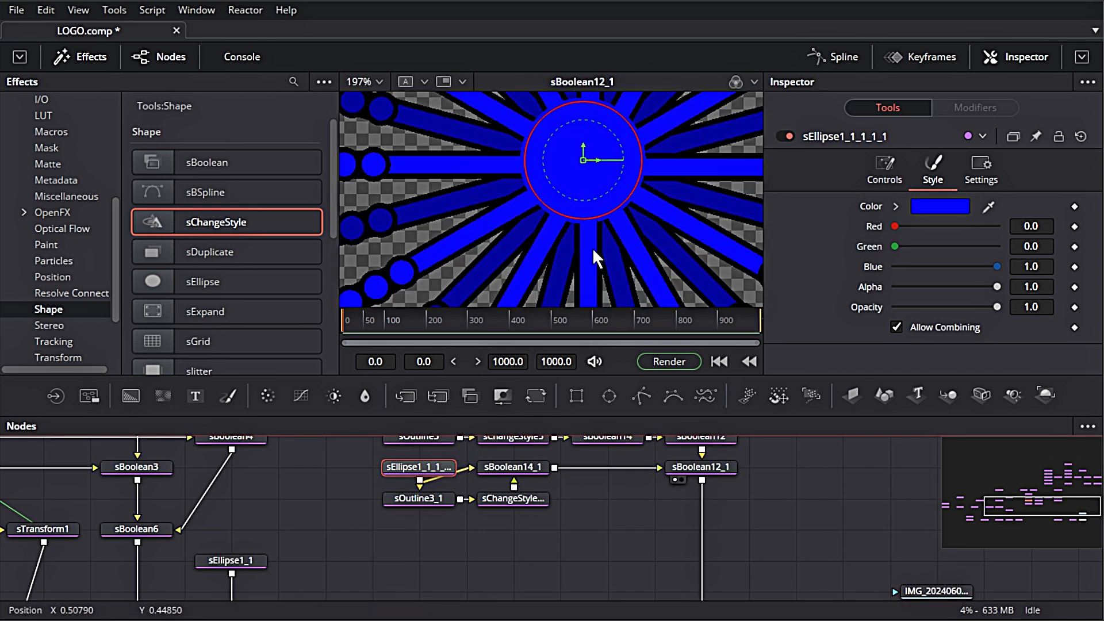
{"action": "left_click", "coordinate": [519, 500]}
{"action": "left_click_drag", "start_coordinate": [997, 268], "coordinate": [773, 281]}
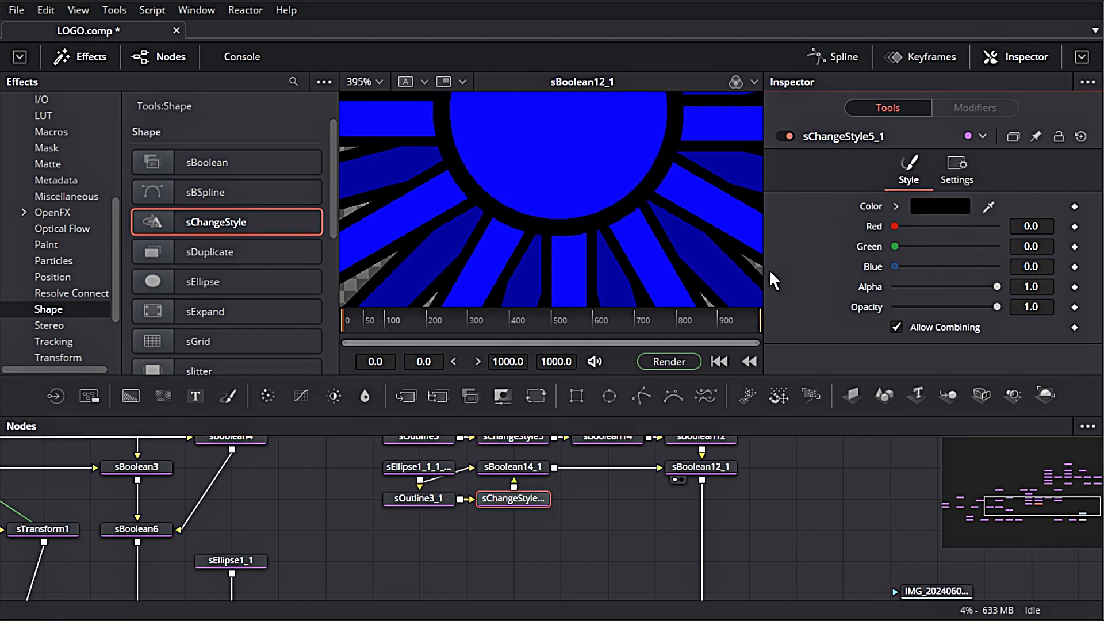
{"action": "left_click", "coordinate": [426, 500]}
{"action": "left_click_drag", "start_coordinate": [1050, 206], "coordinate": [1047, 205]}
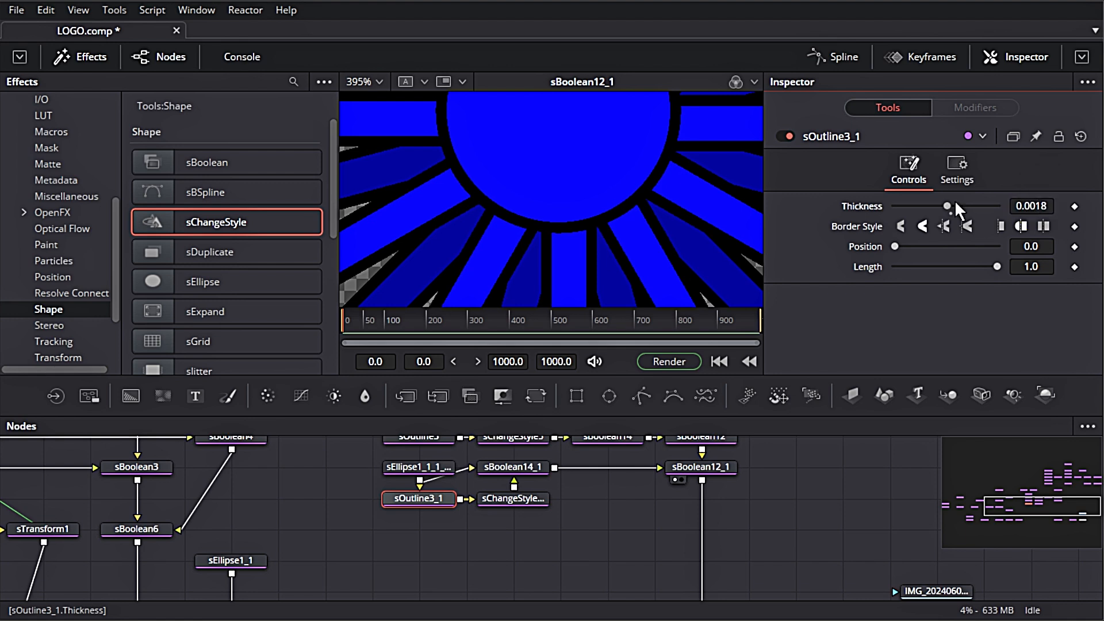
Step: Paste a duplicate of the hub's ellipse, outline, style and boolean nodes below them, and select sBoolean12_1 for copying
{"action": "left_click", "coordinate": [514, 536]}
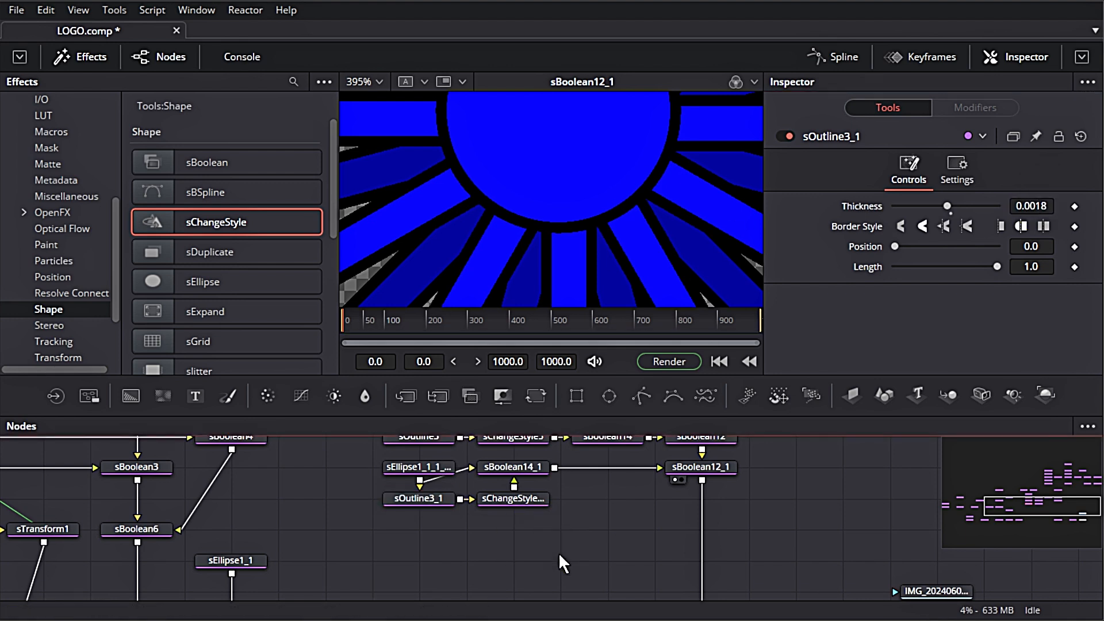
{"action": "left_click_drag", "start_coordinate": [557, 552], "coordinate": [381, 453]}
{"action": "left_click", "coordinate": [462, 530]}
{"action": "key", "text": "ctrl+v"}
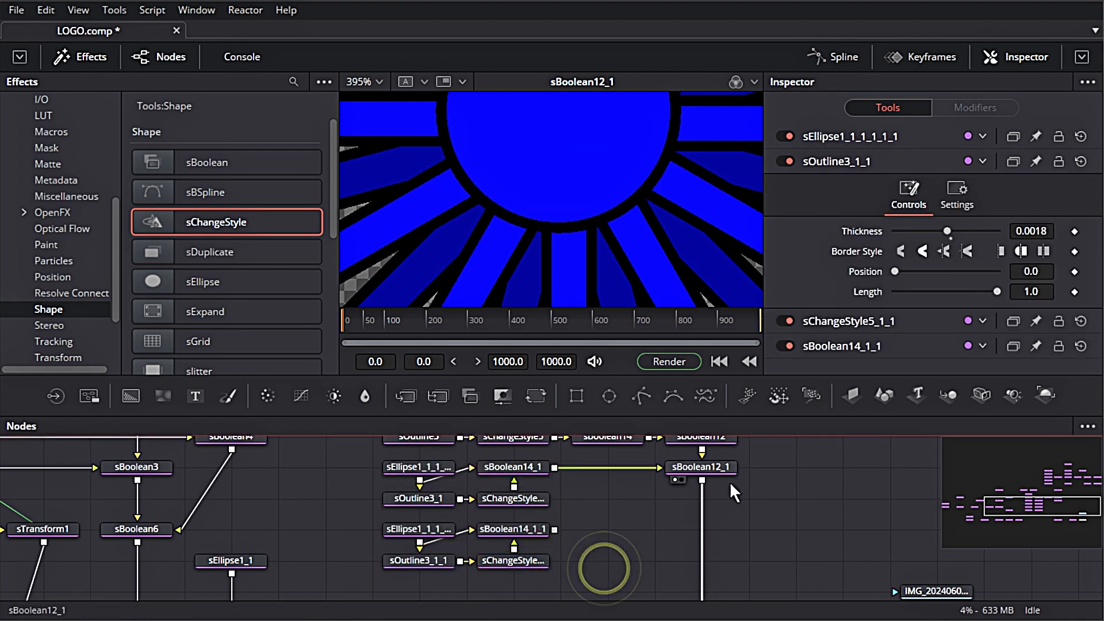
{"action": "left_click", "coordinate": [716, 478]}
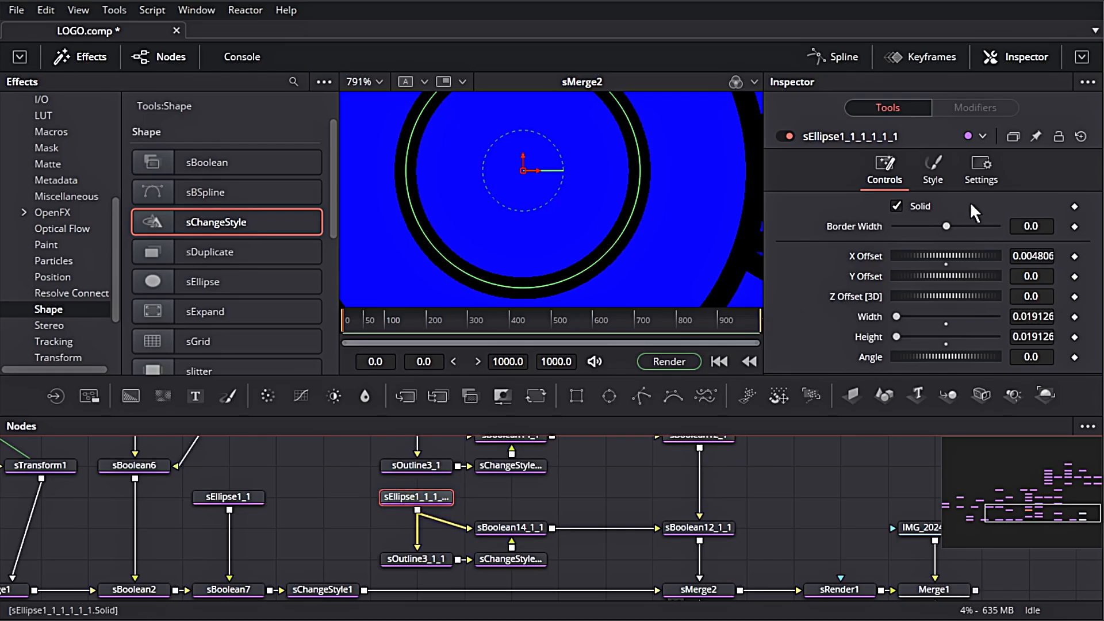
Step: Set the Red and Green style values of the inner hub circle, sEllipse1_1_1_1_1_1, to 0.2
{"action": "left_click", "coordinate": [933, 172]}
{"action": "left_click", "coordinate": [1030, 224]}
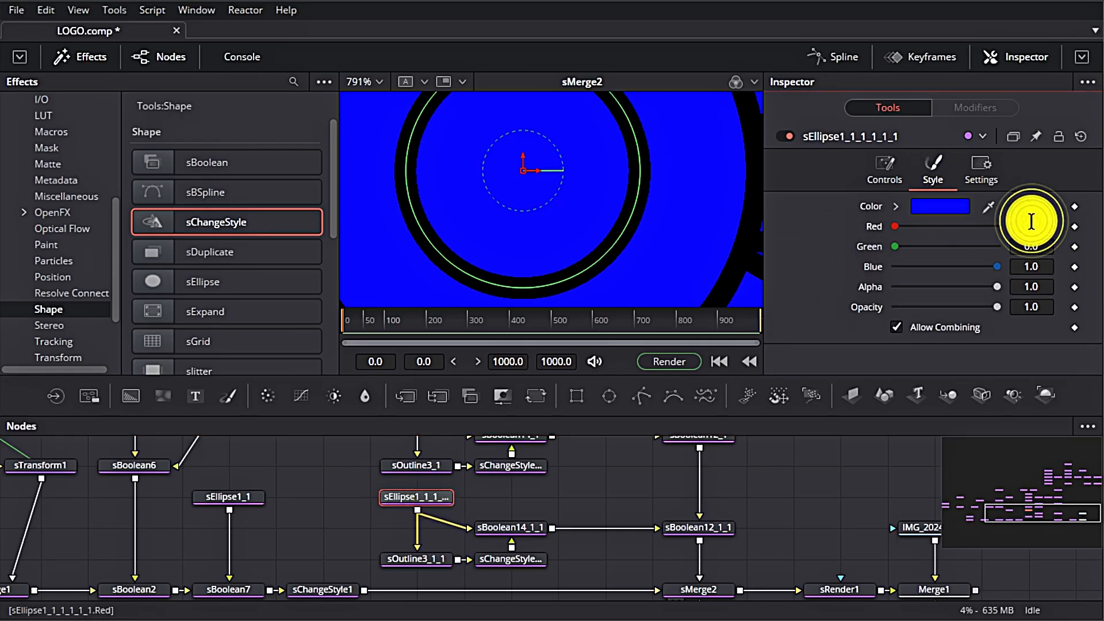
{"action": "type", "text": ".2"}
{"action": "key", "text": "Tab"}
{"action": "type", "text": ".2"}
{"action": "key", "text": "Tab"}
{"action": "left_click", "coordinate": [699, 527]}
{"action": "scroll", "coordinate": [616, 278], "scroll_direction": "down", "scroll_amount": 1}
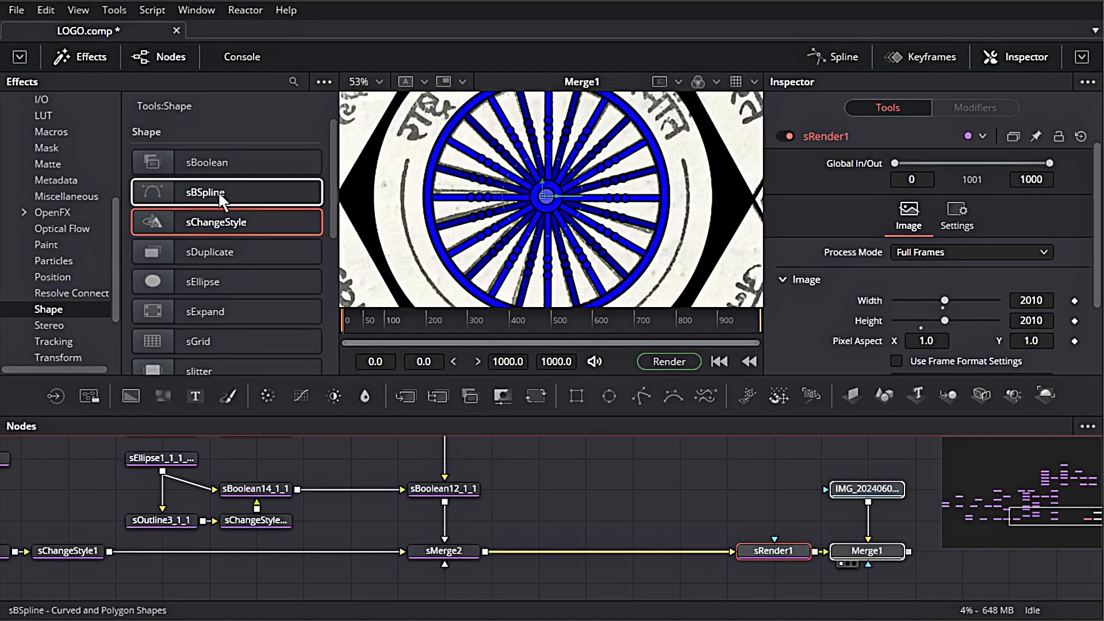
Step: Add an sBSpline node into sMerge2 and trace the curved line right of the wheel, from its upper end to its lower end
{"action": "left_click_drag", "start_coordinate": [207, 192], "coordinate": [466, 526]}
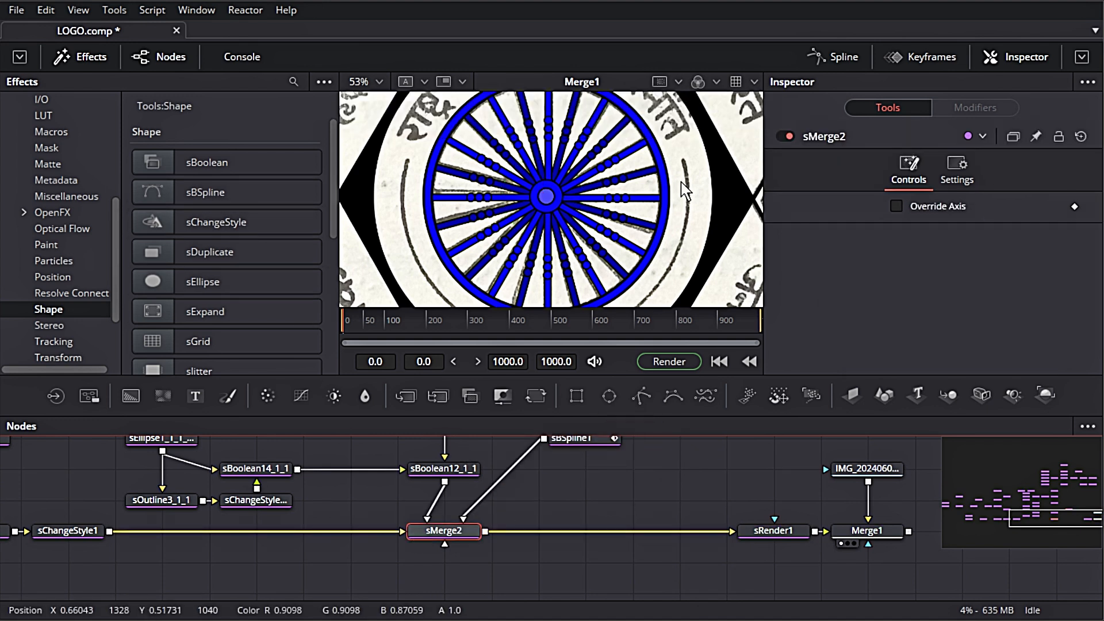
{"action": "left_click", "coordinate": [591, 446]}
{"action": "scroll", "coordinate": [694, 188], "scroll_direction": "up", "scroll_amount": 5}
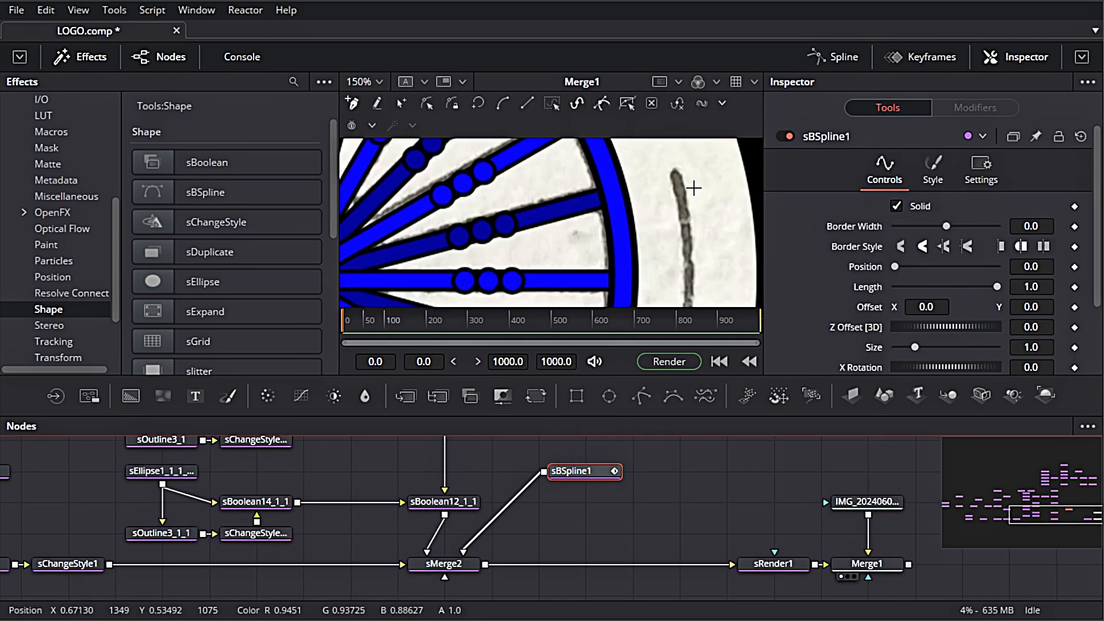
{"action": "left_click", "coordinate": [674, 171]}
{"action": "left_click_drag", "start_coordinate": [638, 293], "coordinate": [673, 149]}
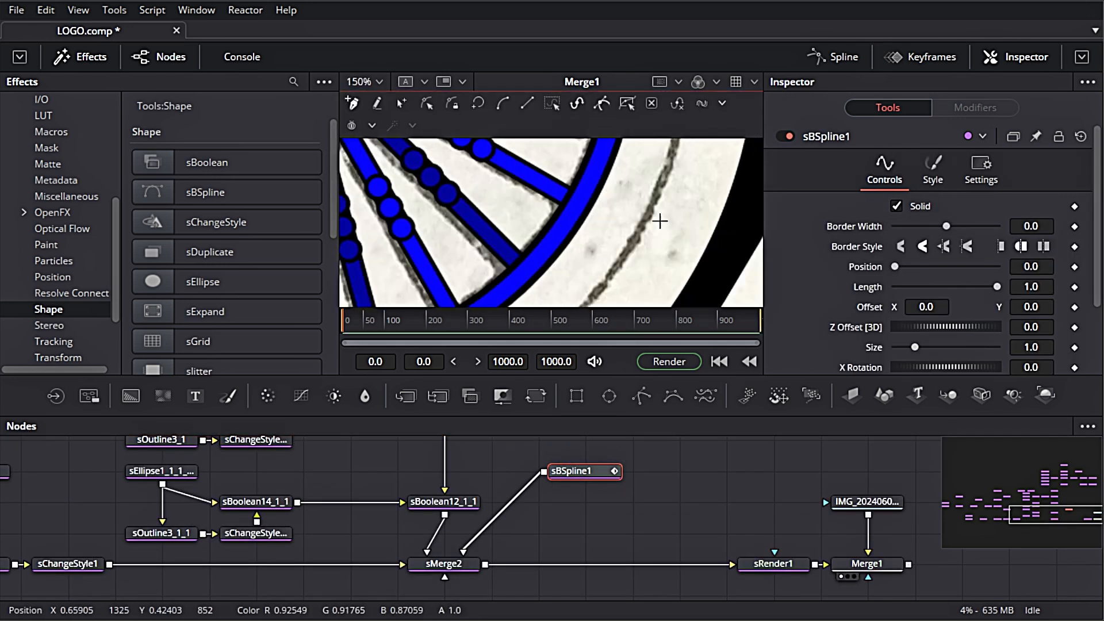
{"action": "left_click_drag", "start_coordinate": [658, 219], "coordinate": [765, 163]}
{"action": "left_click", "coordinate": [657, 236]}
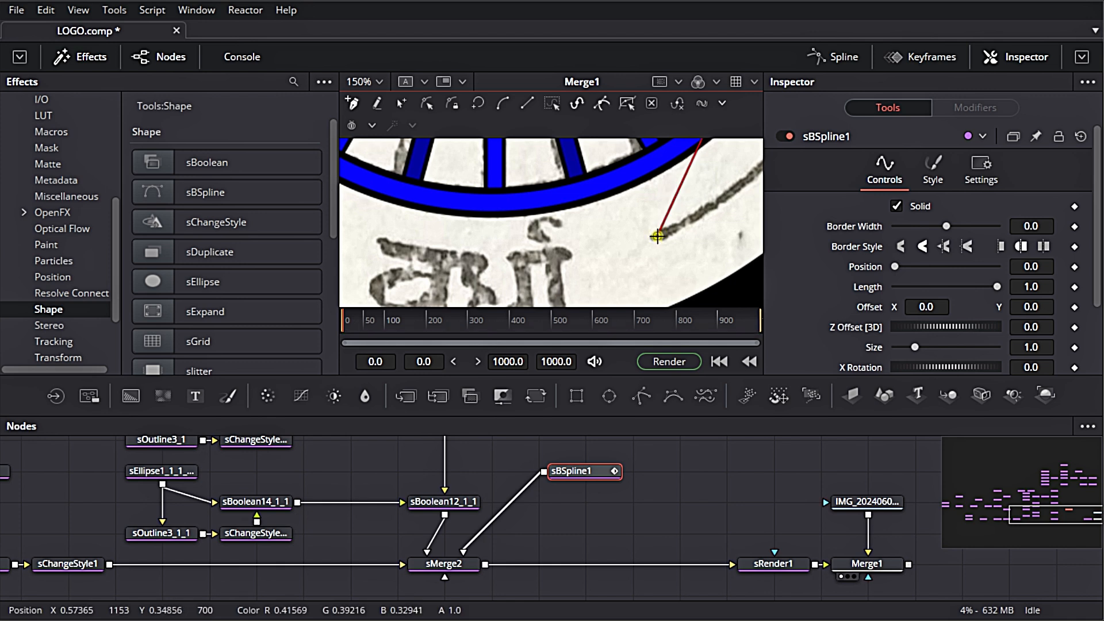
Step: Adjust sBSpline1's control points so the curve follows the scanned arc right of the wheel
{"action": "scroll", "coordinate": [660, 217], "scroll_direction": "down", "scroll_amount": 3}
{"action": "left_click_drag", "start_coordinate": [661, 216], "coordinate": [556, 303]}
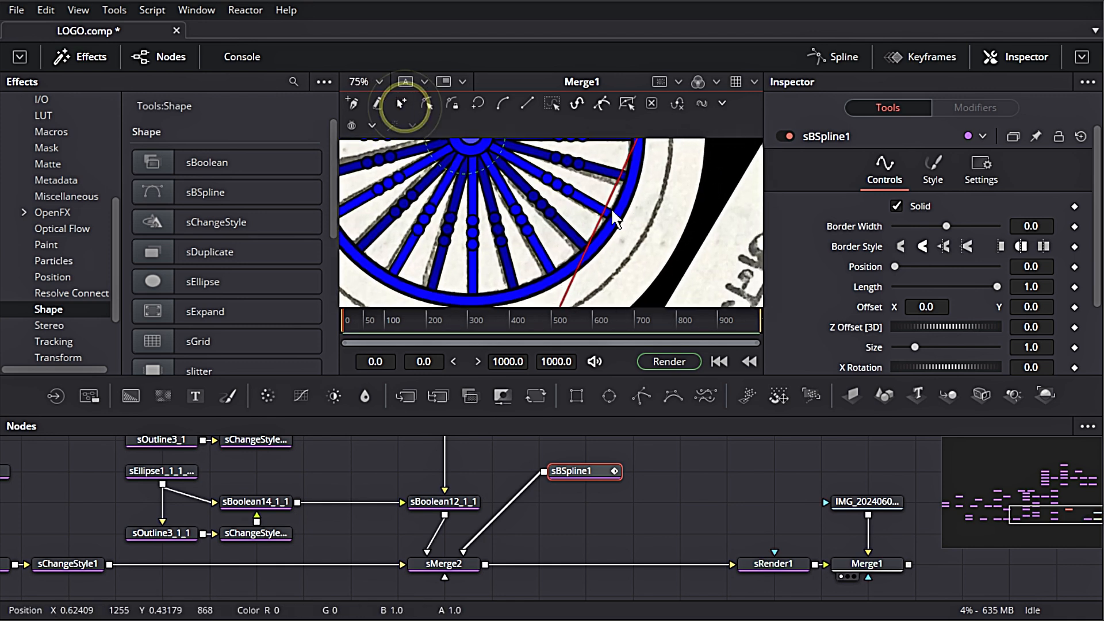
{"action": "scroll", "coordinate": [679, 246], "scroll_direction": "up", "scroll_amount": 4}
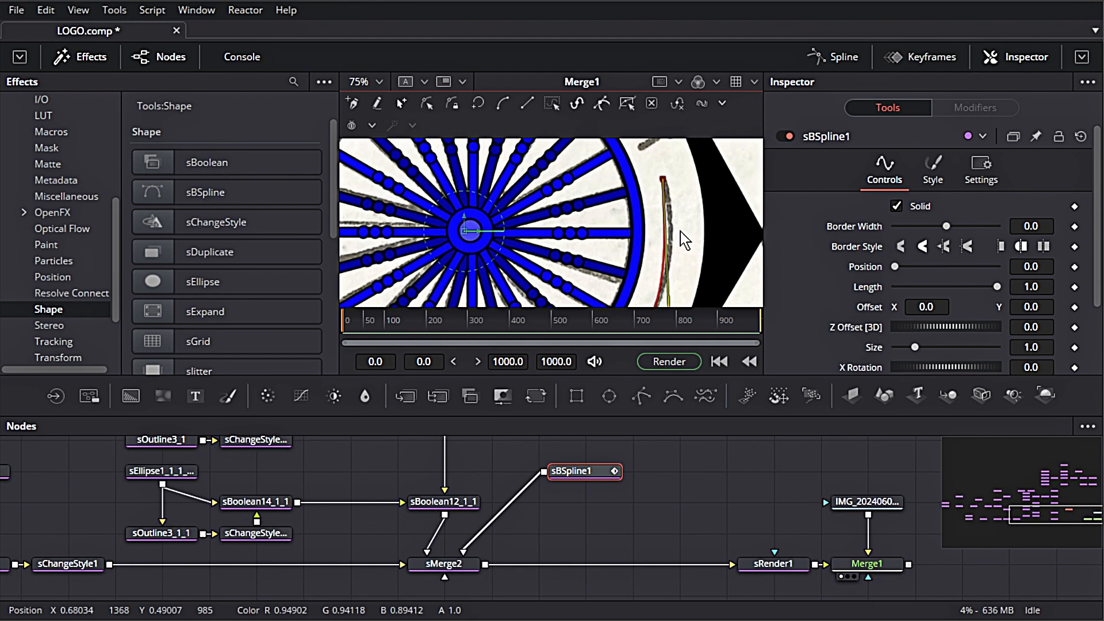
{"action": "left_click", "coordinate": [676, 261]}
{"action": "scroll", "coordinate": [678, 247], "scroll_direction": "down", "scroll_amount": 3}
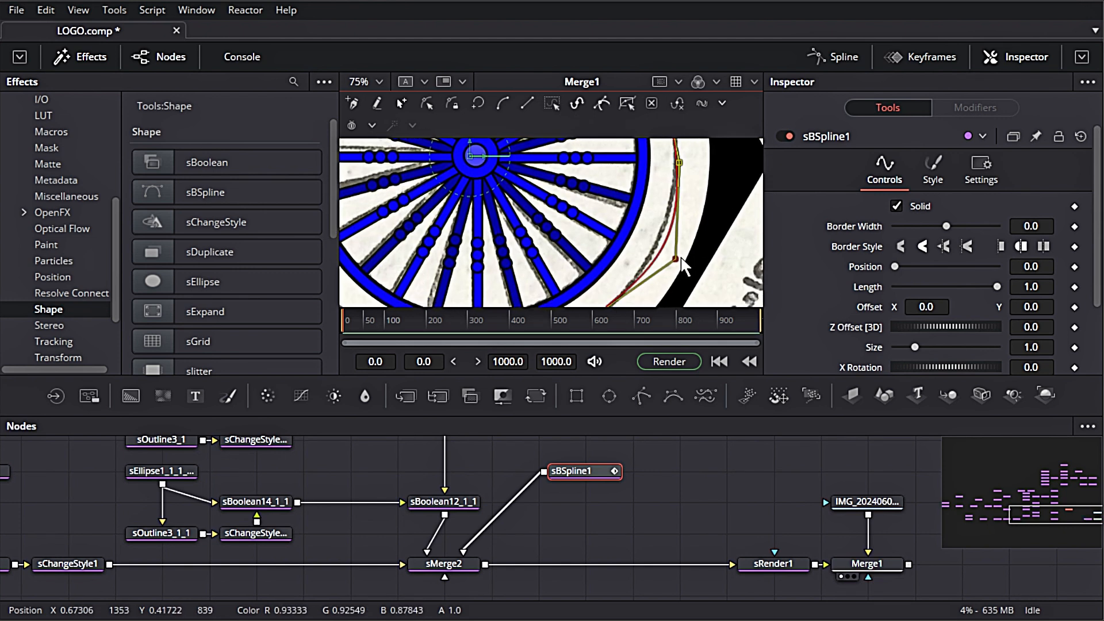
Step: Add a second sBSpline into sMerge2 and shape its points along the scanned arc left of the wheel
{"action": "key", "text": "ctrl+f"}
{"action": "left_click_drag", "start_coordinate": [253, 192], "coordinate": [454, 562]}
{"action": "scroll", "coordinate": [581, 232], "scroll_direction": "up", "scroll_amount": 3}
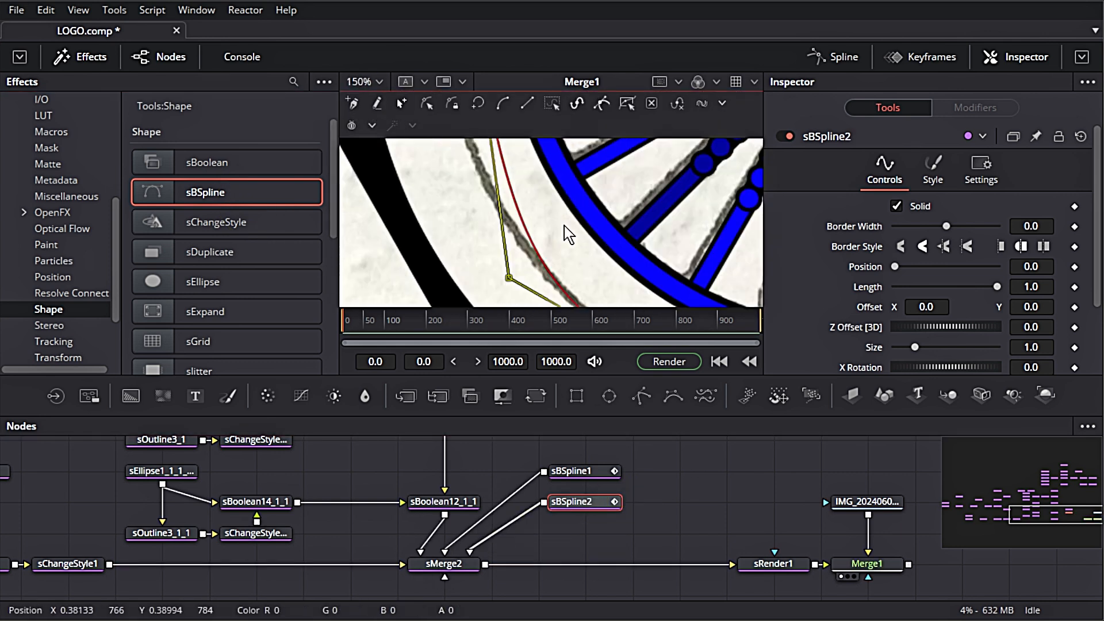
{"action": "left_click", "coordinate": [505, 196]}
{"action": "left_click_drag", "start_coordinate": [506, 196], "coordinate": [519, 193]}
{"action": "left_click_drag", "start_coordinate": [561, 147], "coordinate": [613, 247]}
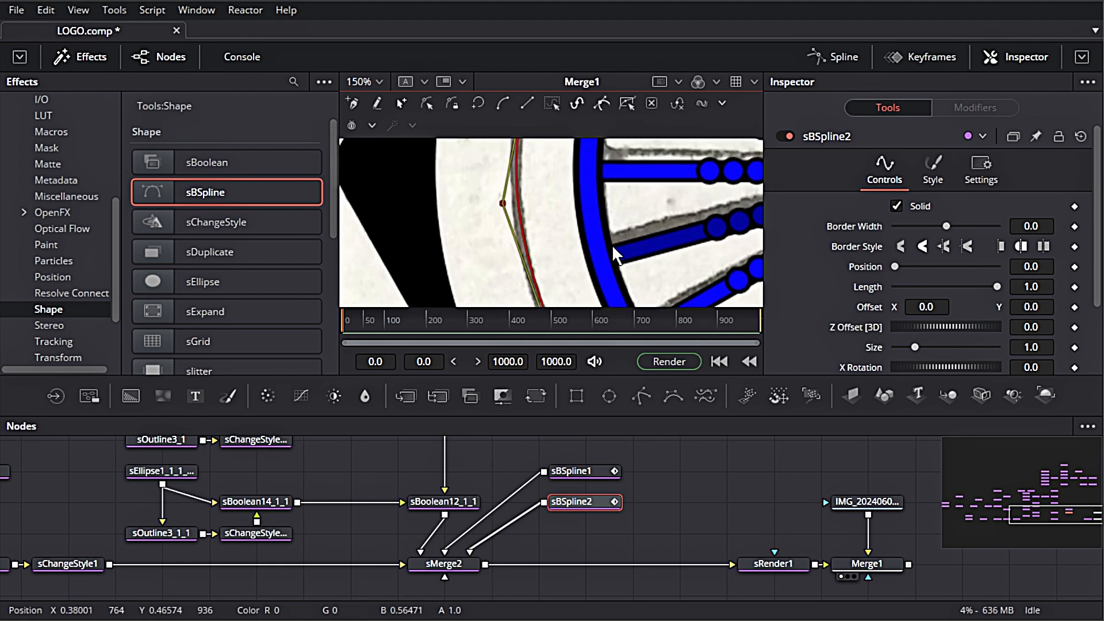
Step: Turn off Solid for sBSpline2, set its Border Width to 0.00442 and its color to black (#000000)
{"action": "left_click", "coordinate": [899, 208]}
{"action": "left_click_drag", "start_coordinate": [1044, 227], "coordinate": [1069, 227]}
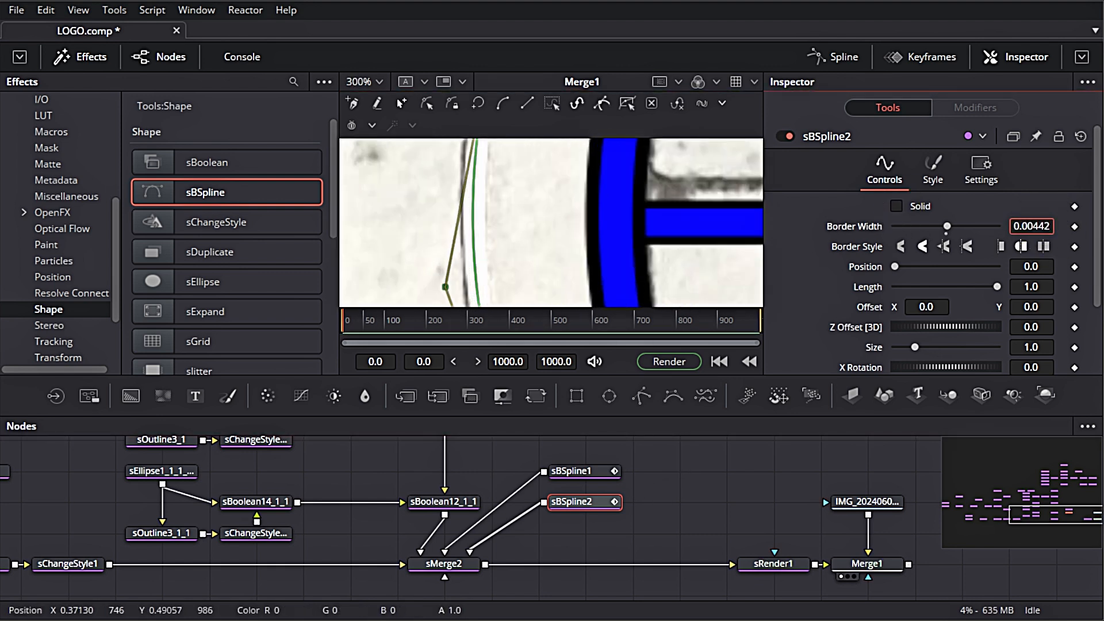
{"action": "left_click", "coordinate": [933, 171]}
{"action": "left_click", "coordinate": [940, 206]}
{"action": "left_click", "coordinate": [735, 310]}
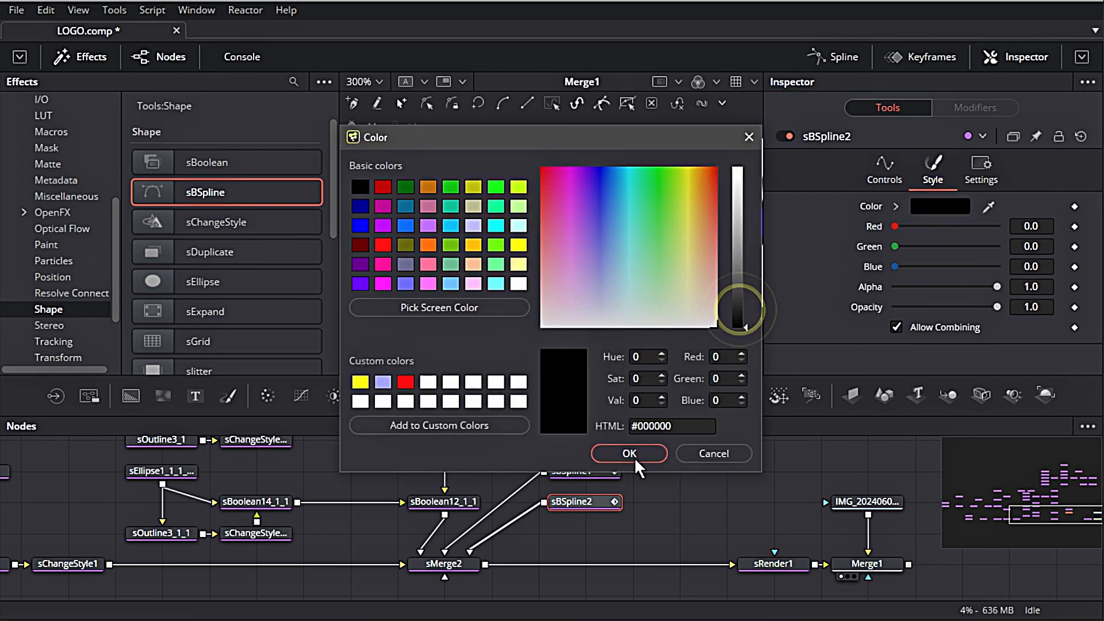
{"action": "left_click", "coordinate": [631, 451]}
Step: Give sBSpline1 the same border width as sBSpline2 and set its color to black
{"action": "left_click", "coordinate": [578, 471]}
{"action": "left_click", "coordinate": [1031, 226]}
{"action": "left_click", "coordinate": [584, 502]}
{"action": "left_click", "coordinate": [895, 164]}
{"action": "left_click", "coordinate": [589, 471]}
{"action": "left_click", "coordinate": [934, 170]}
{"action": "left_click", "coordinate": [940, 206]}
{"action": "left_click", "coordinate": [736, 310]}
{"action": "left_click", "coordinate": [661, 456]}
{"action": "scroll", "coordinate": [457, 184], "scroll_direction": "down", "scroll_amount": 5}
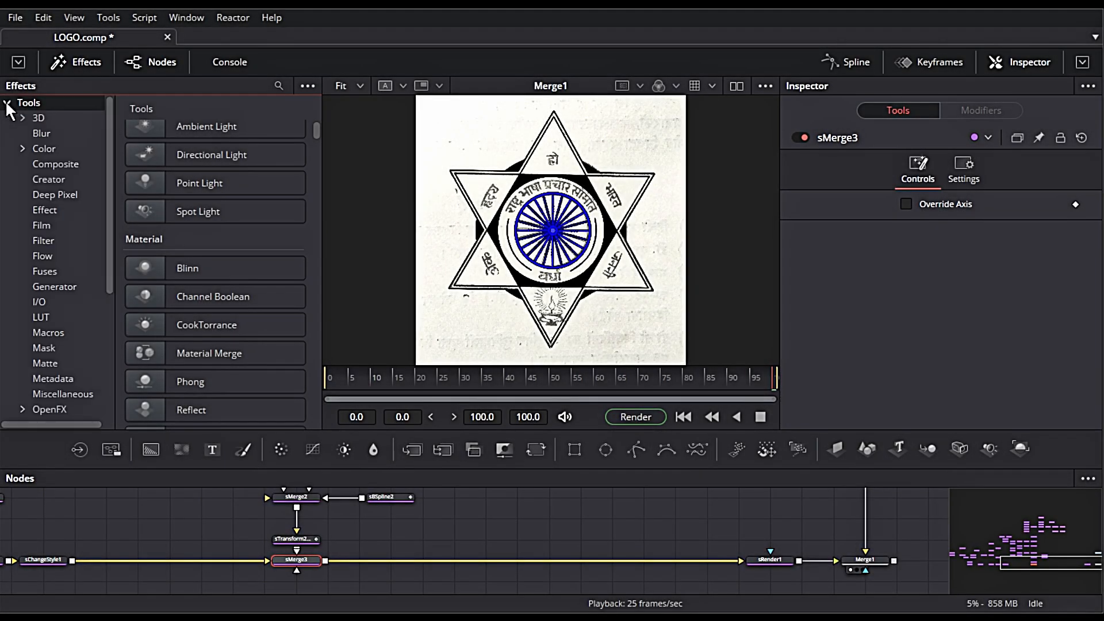
Step: Add an sText node and insert an sMerge node for it between sMerge3 and sRender1
{"action": "scroll", "coordinate": [66, 274], "scroll_direction": "down", "scroll_amount": 4}
{"action": "left_click", "coordinate": [46, 332]}
{"action": "left_click", "coordinate": [46, 317]}
{"action": "scroll", "coordinate": [190, 345], "scroll_direction": "down", "scroll_amount": 3}
{"action": "left_click_drag", "start_coordinate": [196, 377], "coordinate": [444, 517]}
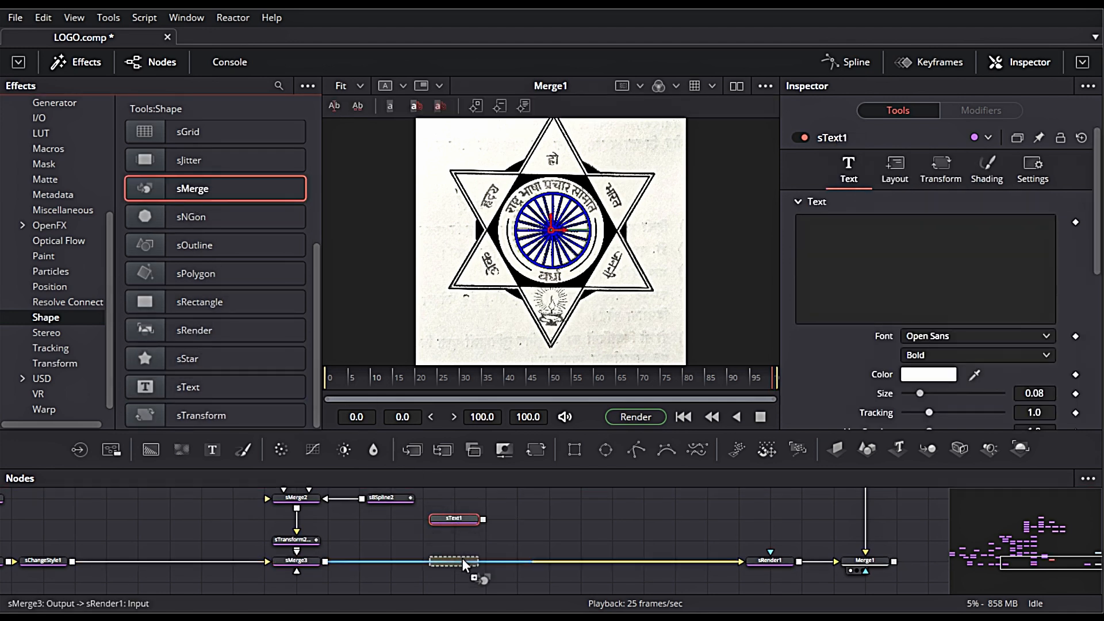
{"action": "left_click_drag", "start_coordinate": [464, 560], "coordinate": [464, 560]}
{"action": "left_click", "coordinate": [459, 519]}
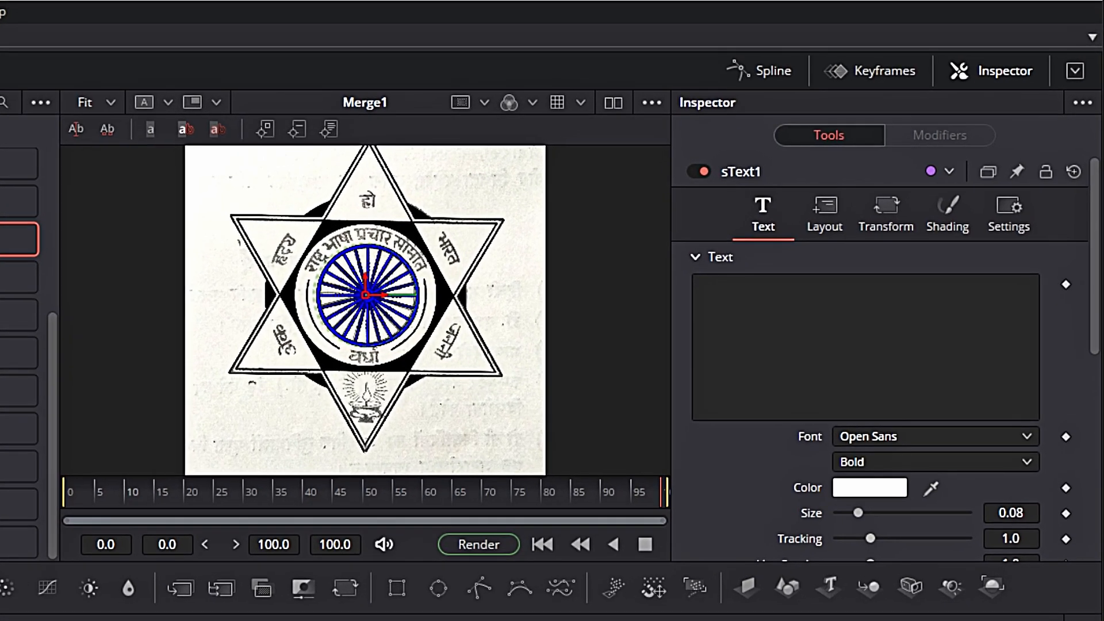
Step: Enter "vsd" as sText1's text and set its font to Kruti Dev 030
{"action": "left_click", "coordinate": [843, 284]}
{"action": "type", "text": "vsd"}
{"action": "left_click", "coordinate": [913, 437]}
{"action": "scroll", "coordinate": [911, 438], "scroll_direction": "up", "scroll_amount": 20}
{"action": "scroll", "coordinate": [910, 438], "scroll_direction": "up", "scroll_amount": 10}
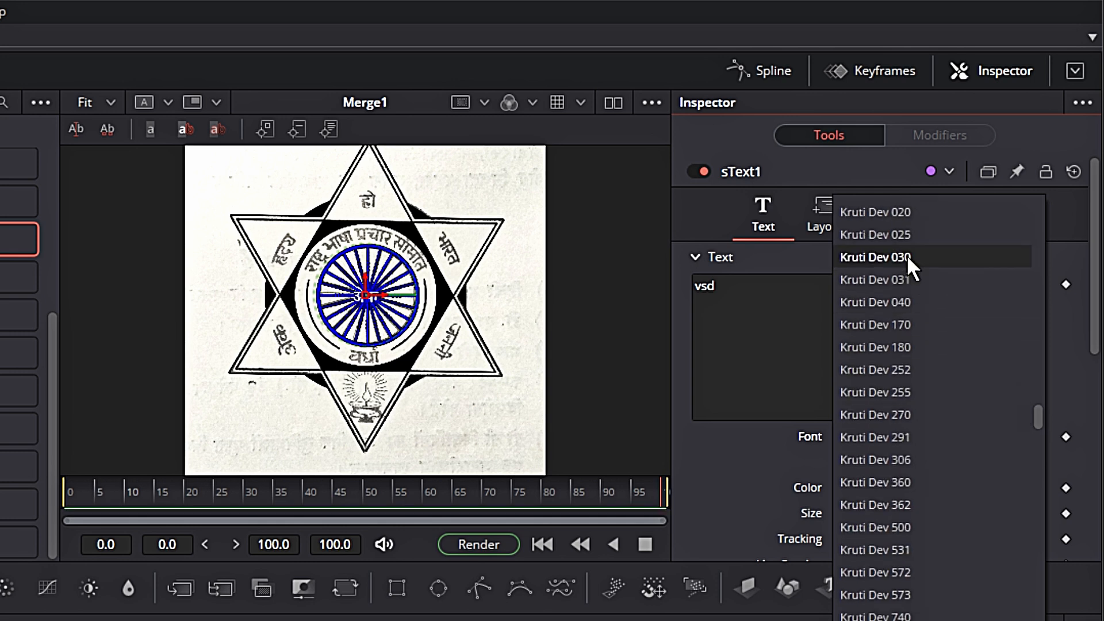
{"action": "left_click", "coordinate": [909, 258]}
Step: Color sText1 black, move it onto the scanned word in the star's lower-left point and set its size to 0.1007
{"action": "scroll", "coordinate": [410, 273], "scroll_direction": "up", "scroll_amount": 4}
{"action": "left_click_drag", "start_coordinate": [429, 276], "coordinate": [448, 262]}
{"action": "left_click", "coordinate": [869, 487]}
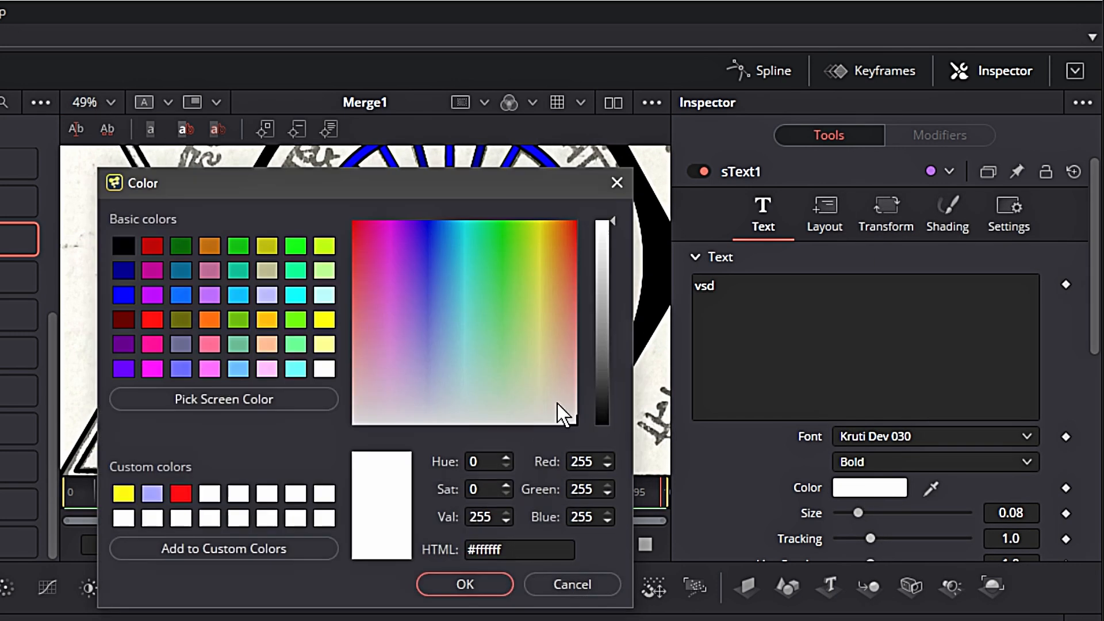
{"action": "left_click", "coordinate": [602, 422]}
{"action": "left_click", "coordinate": [466, 588]}
{"action": "left_click_drag", "start_coordinate": [257, 386], "coordinate": [156, 304]}
{"action": "left_click_drag", "start_coordinate": [992, 512], "coordinate": [1005, 513]}
Step: Paste a duplicate of the text node and connect it to sMerge4
{"action": "left_click", "coordinate": [503, 515]}
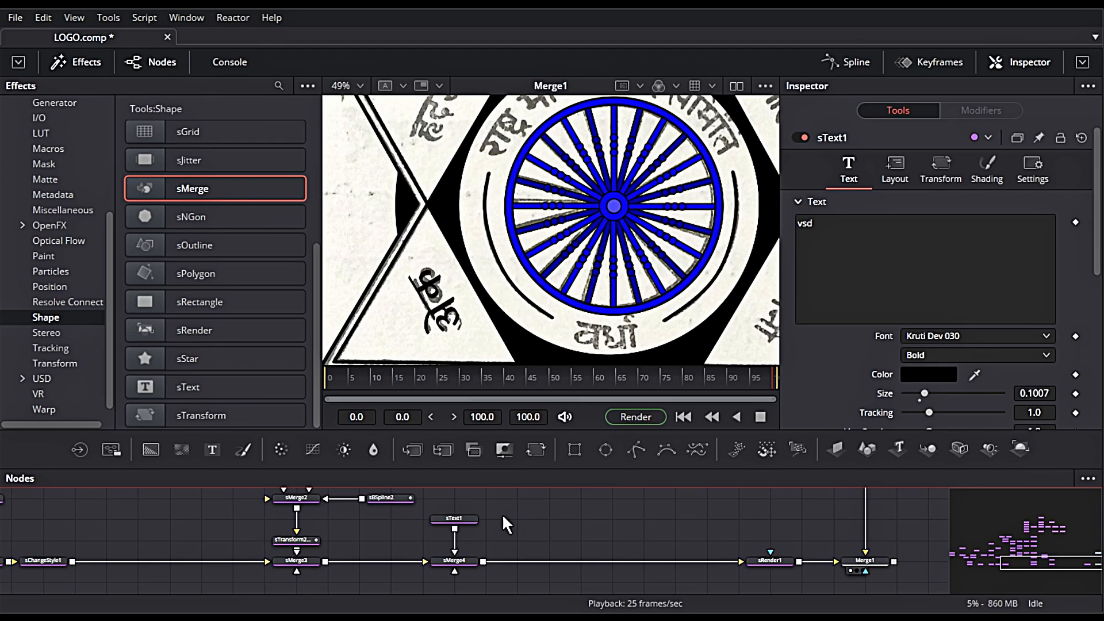
{"action": "key", "text": "ctrl+v"}
{"action": "scroll", "coordinate": [504, 514], "scroll_direction": "up", "scroll_amount": 1}
{"action": "left_click_drag", "start_coordinate": [469, 562], "coordinate": [469, 524]}
{"action": "scroll", "coordinate": [543, 521], "scroll_direction": "down", "scroll_amount": 1}
{"action": "left_click_drag", "start_coordinate": [543, 521], "coordinate": [467, 559]}
{"action": "left_click_drag", "start_coordinate": [516, 523], "coordinate": [516, 503]}
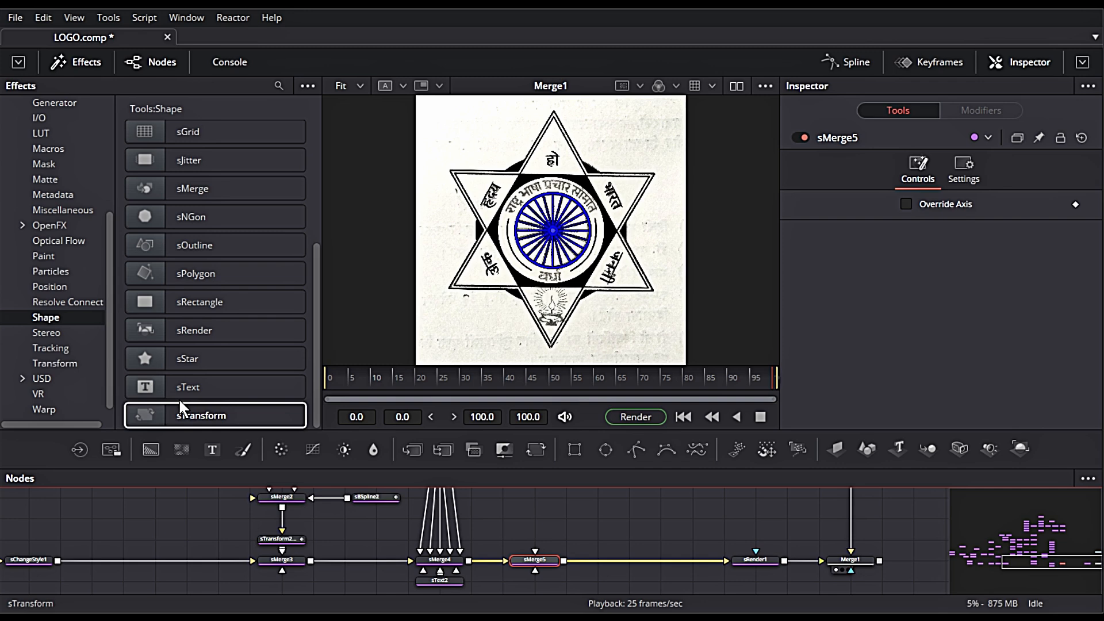
Step: Add a new sText node above sMerge5 and set its font to DevLys 100
{"action": "left_click_drag", "start_coordinate": [178, 392], "coordinate": [518, 515]}
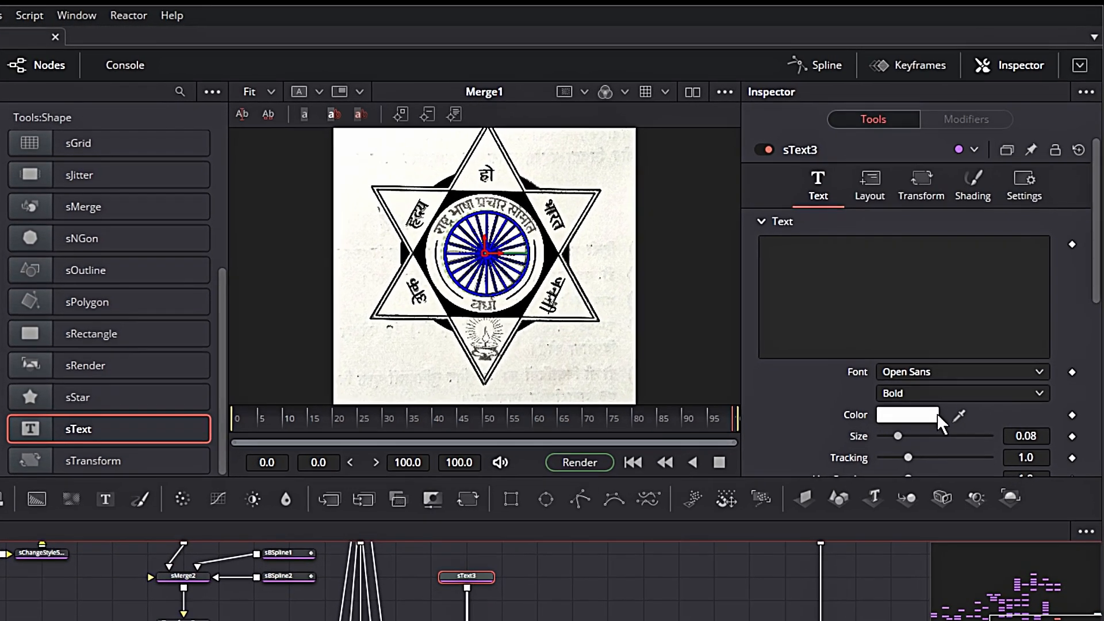
{"action": "left_click", "coordinate": [950, 336]}
{"action": "scroll", "coordinate": [951, 336], "scroll_direction": "up", "scroll_amount": 5}
{"action": "scroll", "coordinate": [899, 437], "scroll_direction": "up", "scroll_amount": 10}
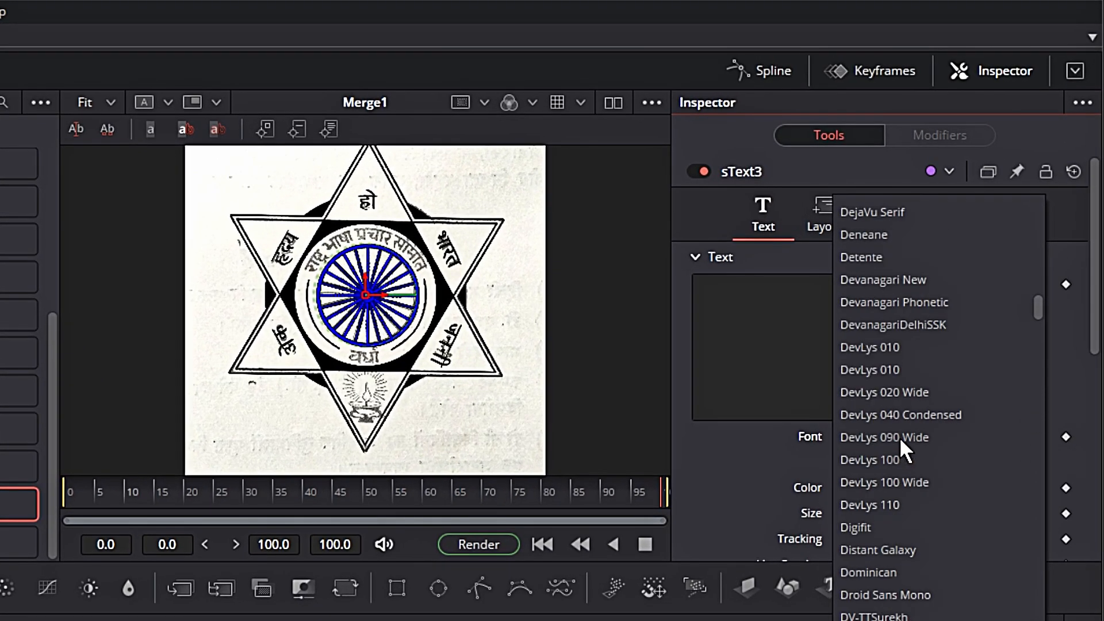
{"action": "left_click", "coordinate": [903, 463]}
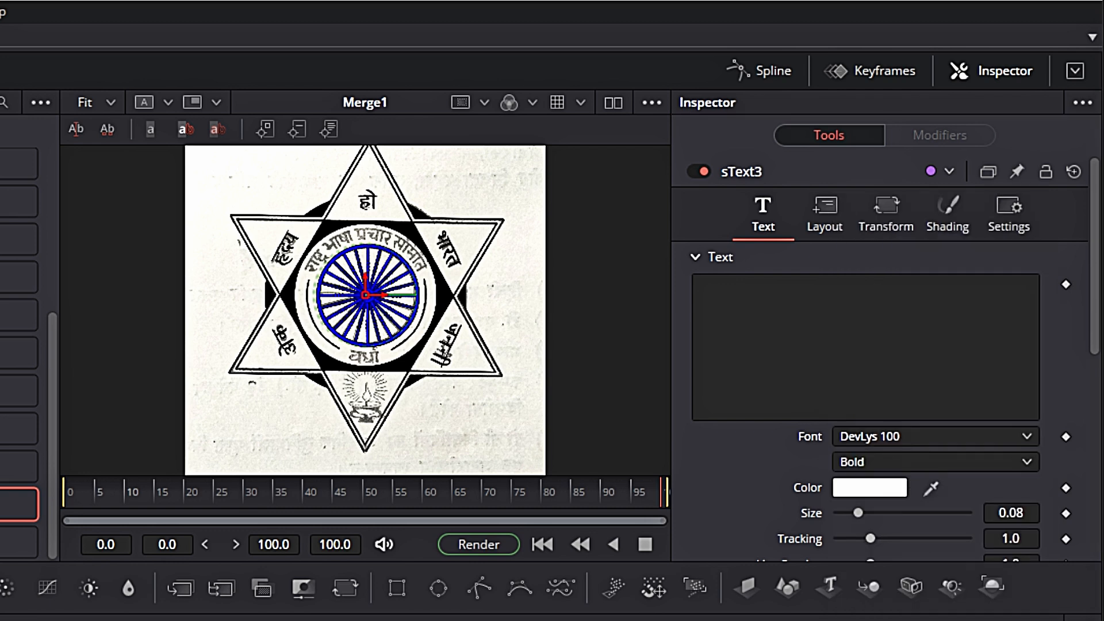
Step: Enter jk"Vª as sText3's text and set its color to black
{"action": "left_click", "coordinate": [860, 291]}
{"action": "type", "text": "jk\\\"Vª"}
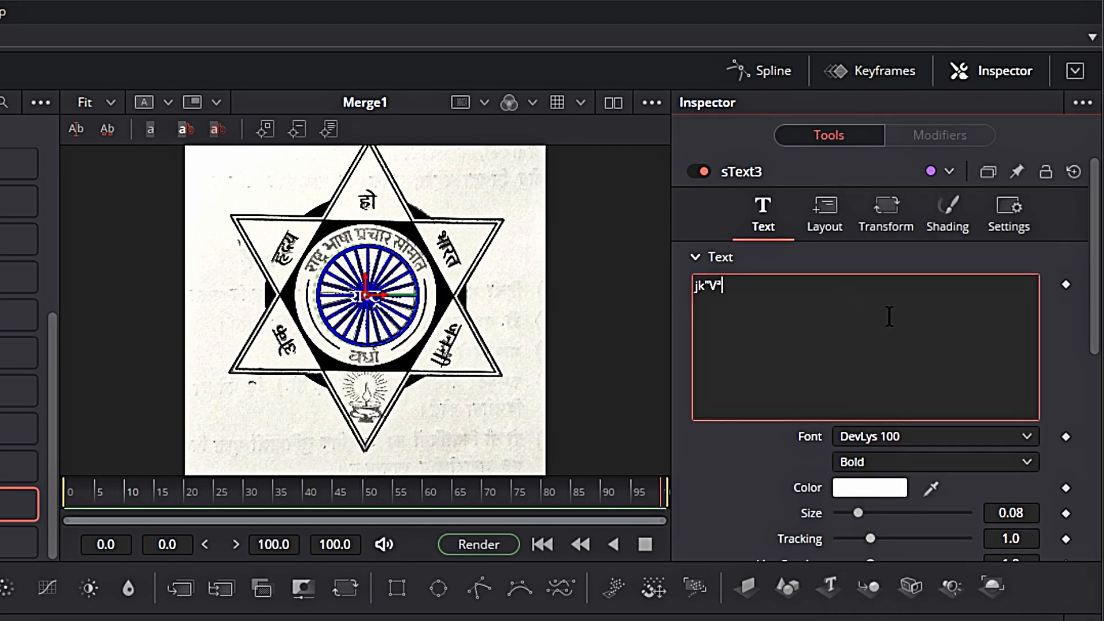
{"action": "left_click", "coordinate": [870, 487]}
{"action": "left_click", "coordinate": [474, 591]}
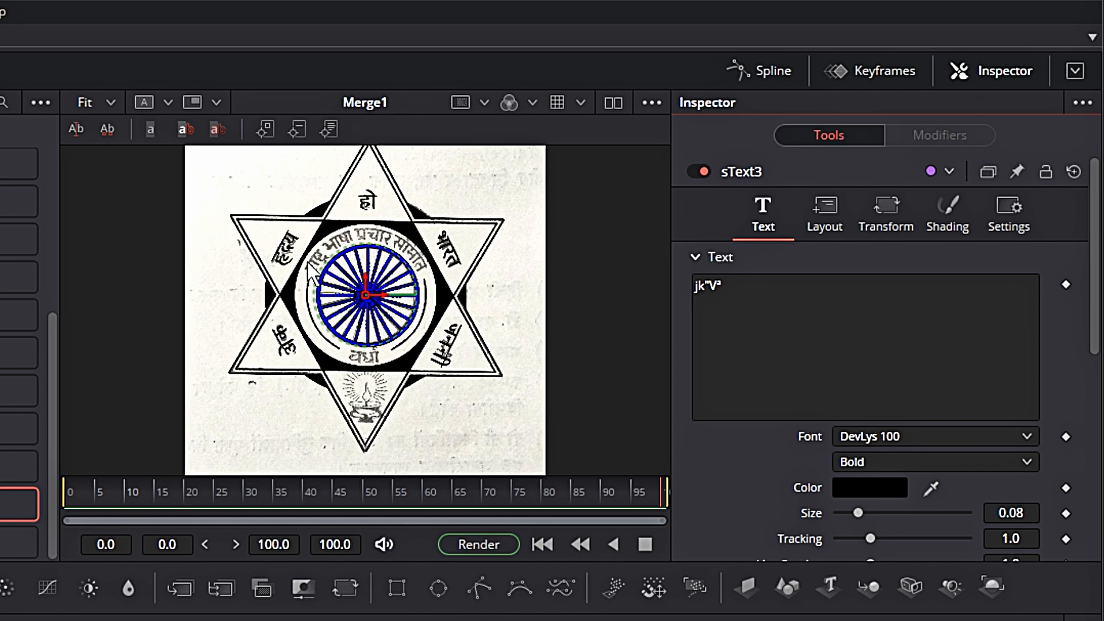
Step: Switch sText3's layout type to Circle, with Size 0.918 and Width 0.384, to fit the ring around the wheel
{"action": "scroll", "coordinate": [315, 276], "scroll_direction": "up", "scroll_amount": 4}
{"action": "scroll", "coordinate": [315, 288], "scroll_direction": "up", "scroll_amount": 2}
{"action": "left_click", "coordinate": [826, 208]}
{"action": "left_click", "coordinate": [864, 281]}
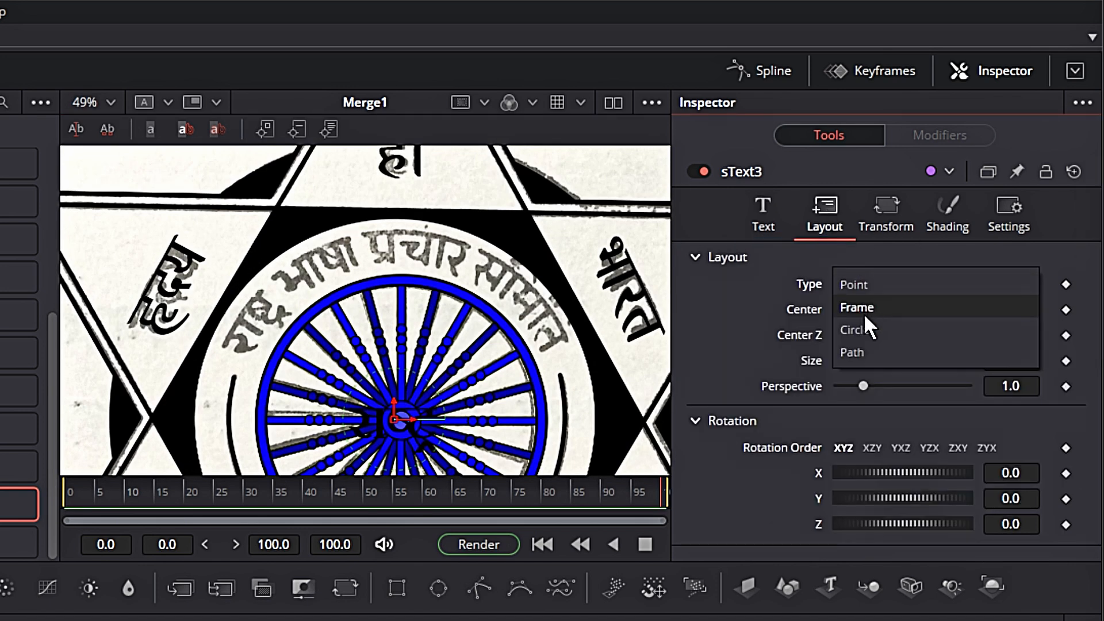
{"action": "left_click", "coordinate": [864, 323]}
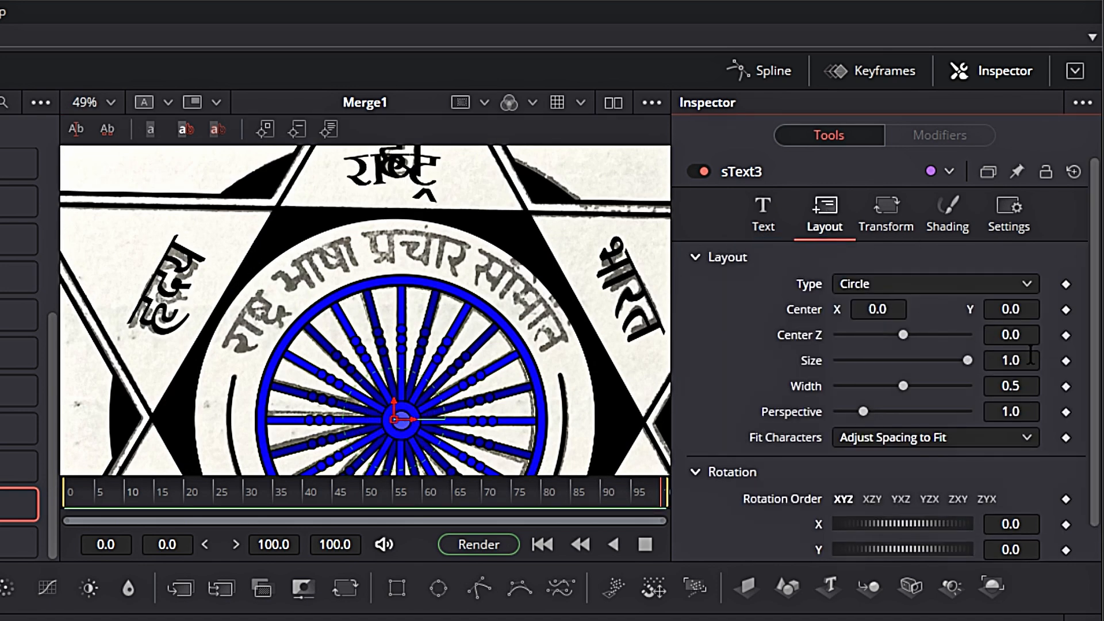
{"action": "mouse_move", "coordinate": [1030, 386]}
{"action": "left_mouse_down"}
{"action": "mouse_move", "coordinate": [1004, 386]}
{"action": "mouse_move", "coordinate": [1016, 361]}
{"action": "mouse_move", "coordinate": [1033, 361]}
{"action": "mouse_move", "coordinate": [1021, 361]}
{"action": "mouse_move", "coordinate": [1046, 392]}
{"action": "left_mouse_up"}
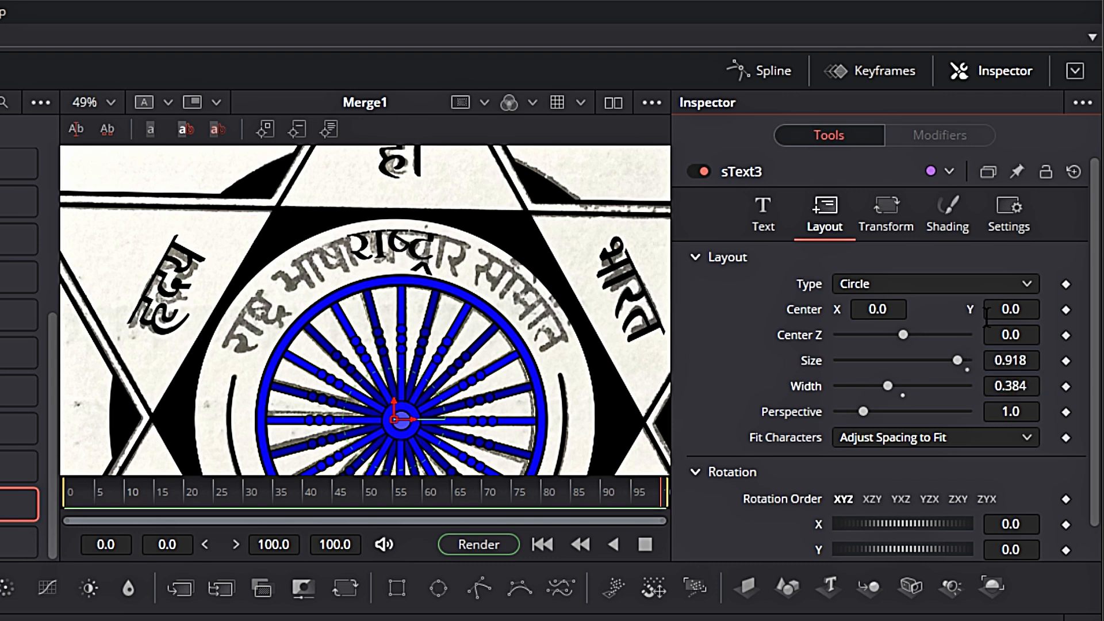
Step: Set sText3's character spacing to 0.972 and adjust its layout rotation toward the scanned word on the ring
{"action": "left_click", "coordinate": [886, 216]}
{"action": "left_click_drag", "start_coordinate": [1012, 309], "coordinate": [996, 309]}
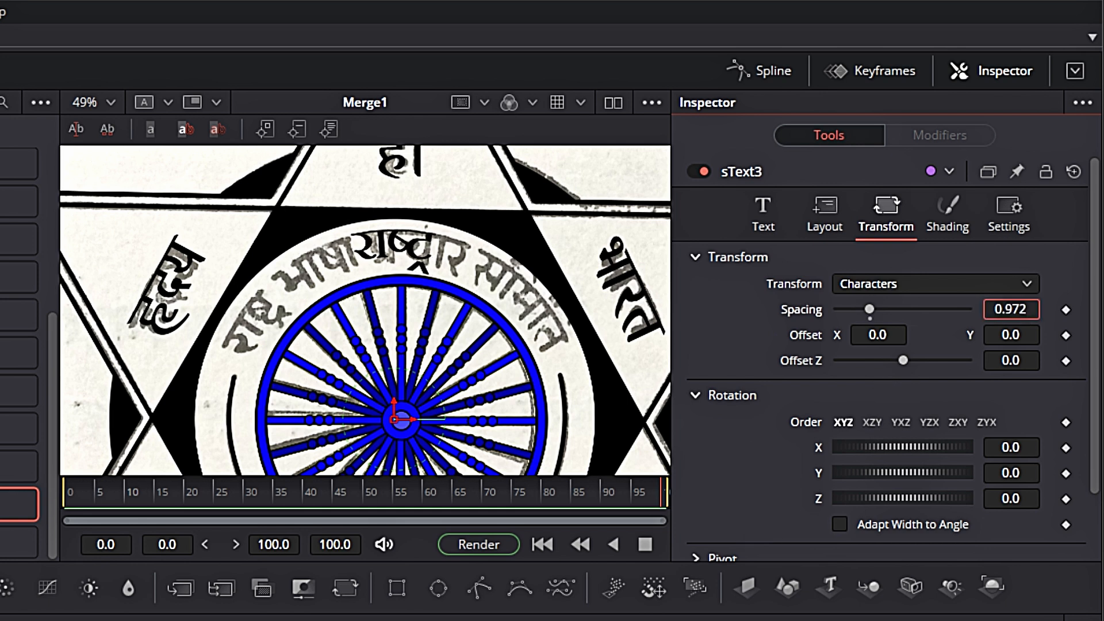
{"action": "left_click", "coordinate": [825, 218]}
{"action": "scroll", "coordinate": [948, 512], "scroll_direction": "down", "scroll_amount": 1}
{"action": "mouse_move", "coordinate": [949, 540]}
{"action": "left_mouse_down"}
{"action": "mouse_move", "coordinate": [925, 541]}
{"action": "mouse_move", "coordinate": [961, 540]}
{"action": "left_mouse_up"}
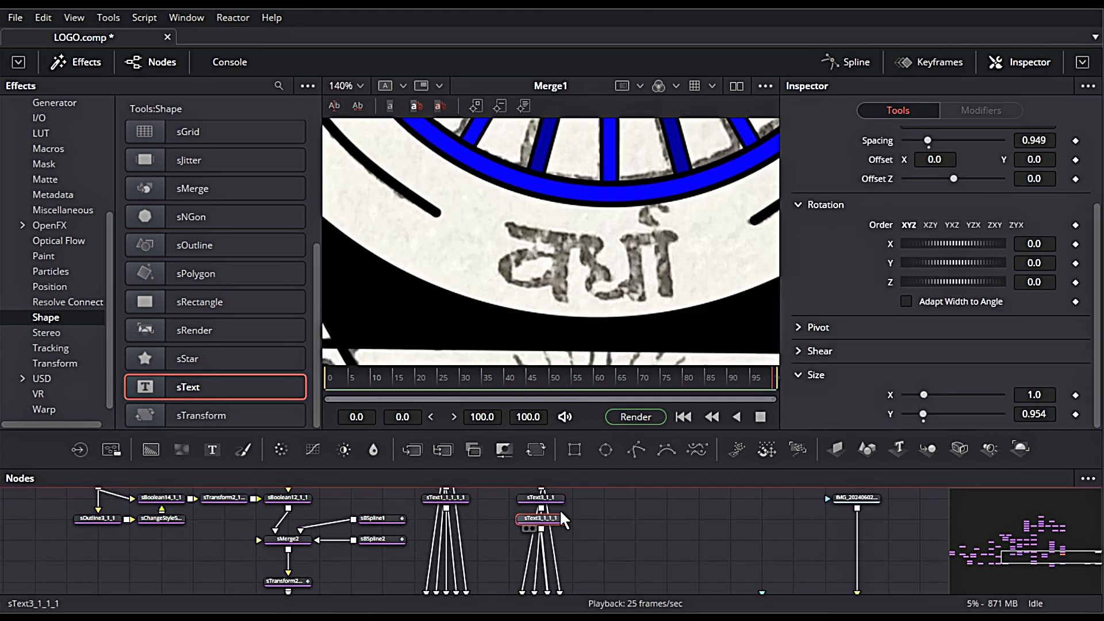
Step: Paste a copy of the ring text node, connect it to sMerge5 and replace its text with "o/kkZ"
{"action": "left_click", "coordinate": [573, 538]}
{"action": "key", "text": "ctrl+v"}
{"action": "left_click_drag", "start_coordinate": [602, 538], "coordinate": [550, 573]}
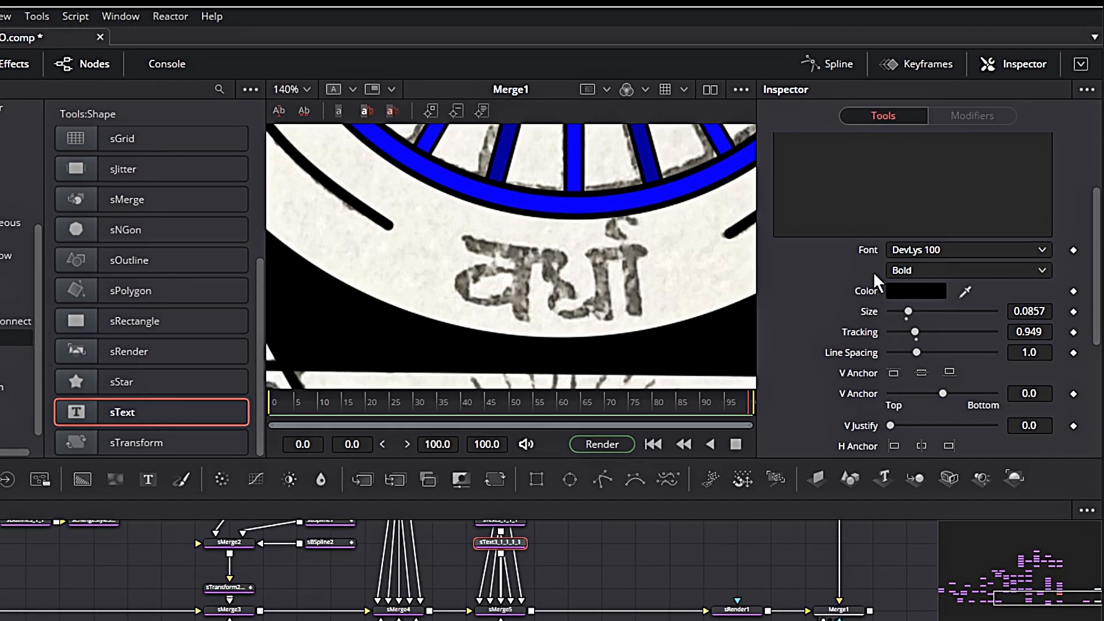
{"action": "left_click", "coordinate": [839, 190]}
{"action": "scroll", "coordinate": [839, 190], "scroll_direction": "up", "scroll_amount": 3}
{"action": "left_click_drag", "start_coordinate": [829, 222], "coordinate": [760, 225]}
{"action": "type", "text": "o\\kkZ"}
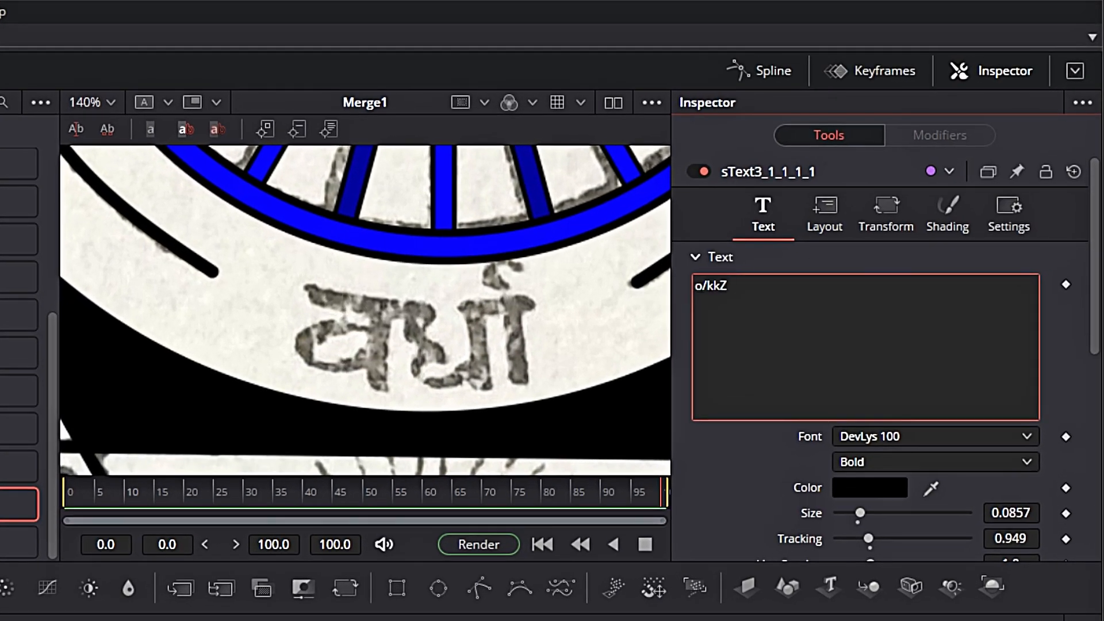
Step: Set sText3_1_1_1_1's layout type to Path and draw a curved path along the ring below the wheel
{"action": "left_click", "coordinate": [823, 216]}
{"action": "left_click", "coordinate": [851, 284]}
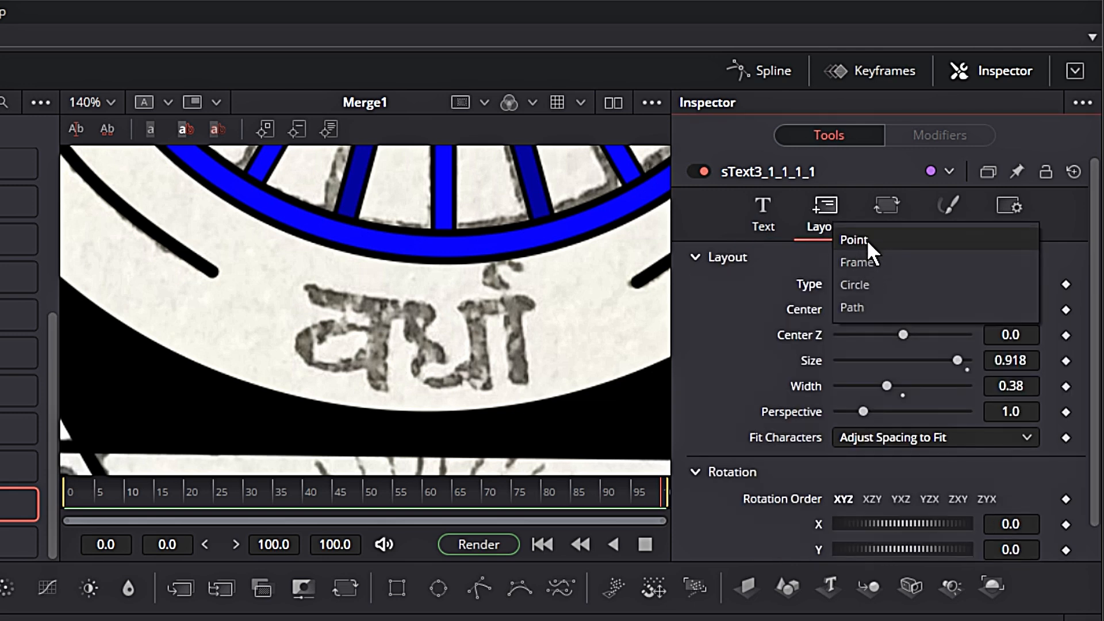
{"action": "left_click", "coordinate": [852, 307]}
{"action": "scroll", "coordinate": [402, 308], "scroll_direction": "down", "scroll_amount": 3}
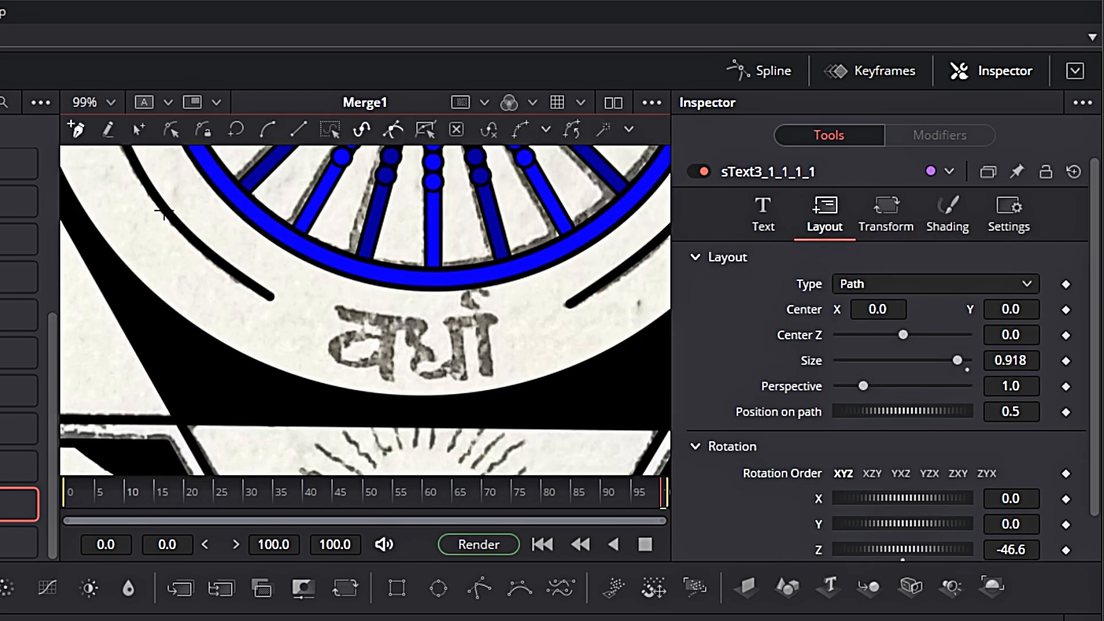
{"action": "left_click_drag", "start_coordinate": [422, 327], "coordinate": [549, 330]}
{"action": "left_click_drag", "start_coordinate": [656, 245], "coordinate": [733, 176]}
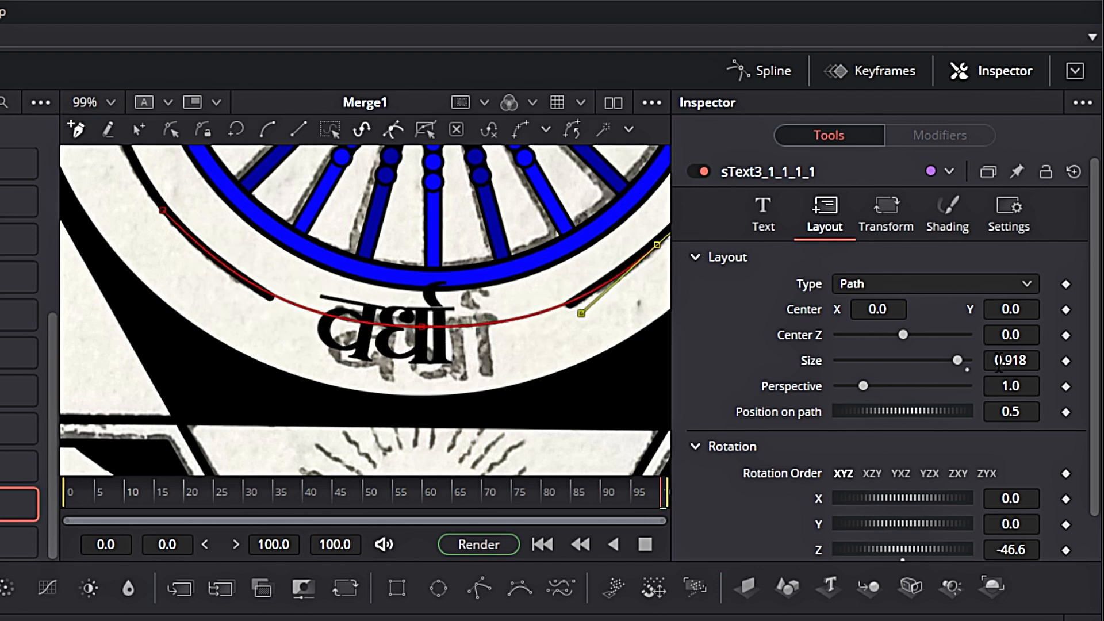
Step: Fine-tune the वर्धा text along the lower arc by adjusting its path position, size and character transform to match the reference
{"action": "left_click_drag", "start_coordinate": [902, 411], "coordinate": [915, 411]}
{"action": "left_click_drag", "start_coordinate": [957, 360], "coordinate": [963, 361]}
{"action": "left_click", "coordinate": [889, 222]}
{"action": "left_click_drag", "start_coordinate": [1020, 313], "coordinate": [1031, 313]}
{"action": "left_click", "coordinate": [828, 230]}
{"action": "left_click_drag", "start_coordinate": [902, 411], "coordinate": [903, 411]}
{"action": "scroll", "coordinate": [886, 209], "scroll_direction": "down", "scroll_amount": 1}
{"action": "left_click", "coordinate": [885, 180]}
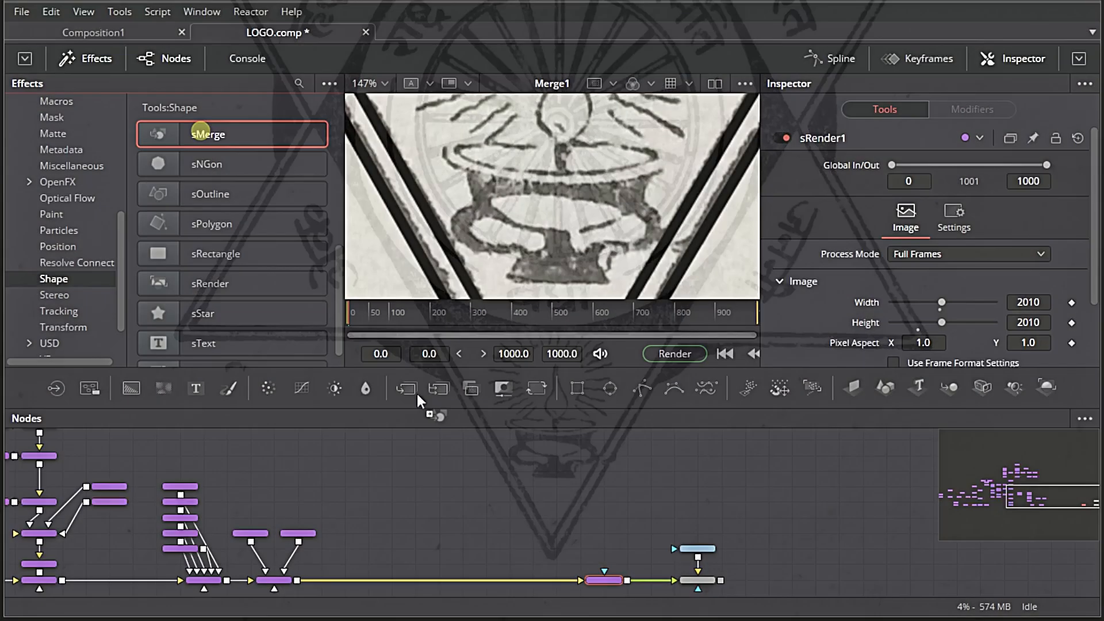
Step: Insert an sMerge node before sRender1 and connect a new sPolygon shape to it
{"action": "left_click_drag", "start_coordinate": [417, 395], "coordinate": [385, 575]}
{"action": "scroll", "coordinate": [404, 554], "scroll_direction": "up", "scroll_amount": 5}
{"action": "scroll", "coordinate": [256, 287], "scroll_direction": "down", "scroll_amount": 1}
{"action": "left_click_drag", "start_coordinate": [213, 203], "coordinate": [394, 572]}
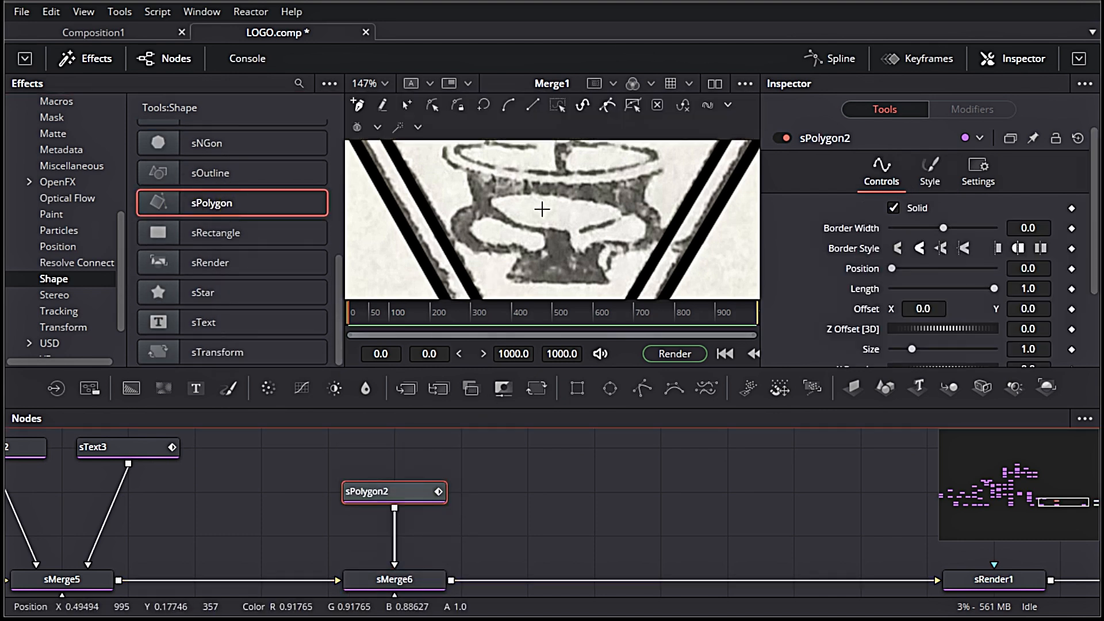
Step: Trace the lamp's bowl on the reference image as a closed polygon with a curved underside
{"action": "scroll", "coordinate": [433, 153], "scroll_direction": "up", "scroll_amount": 2}
{"action": "left_click", "coordinate": [433, 155]}
{"action": "left_click", "coordinate": [471, 225]}
{"action": "left_click", "coordinate": [565, 248]}
{"action": "left_click", "coordinate": [671, 220]}
{"action": "left_click", "coordinate": [692, 163]}
{"action": "left_click", "coordinate": [654, 173]}
{"action": "left_click", "coordinate": [564, 178]}
{"action": "left_click", "coordinate": [467, 163]}
{"action": "left_click", "coordinate": [433, 154]}
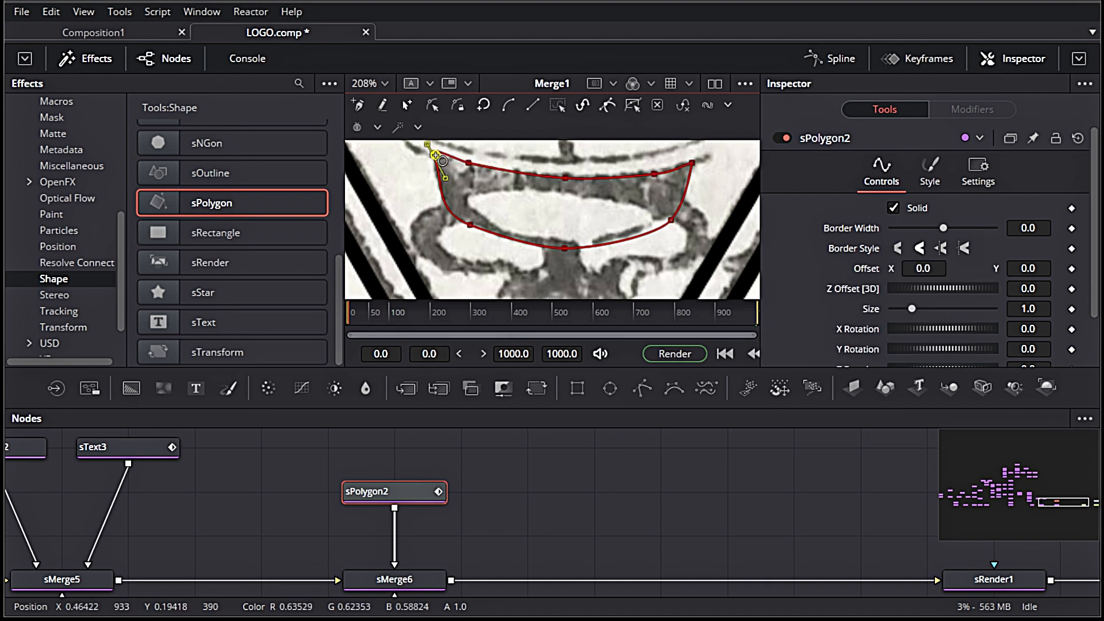
Step: Set the bowl polygon's color to black
{"action": "left_click", "coordinate": [945, 180]}
{"action": "left_click", "coordinate": [937, 208]}
{"action": "left_click", "coordinate": [641, 459]}
Step: Connect another sPolygon to sMerge6 and outline a black rectangular stem below the lamp's bowl
{"action": "left_click", "coordinate": [424, 492]}
{"action": "left_click_drag", "start_coordinate": [212, 202], "coordinate": [421, 570]}
{"action": "left_click", "coordinate": [930, 171]}
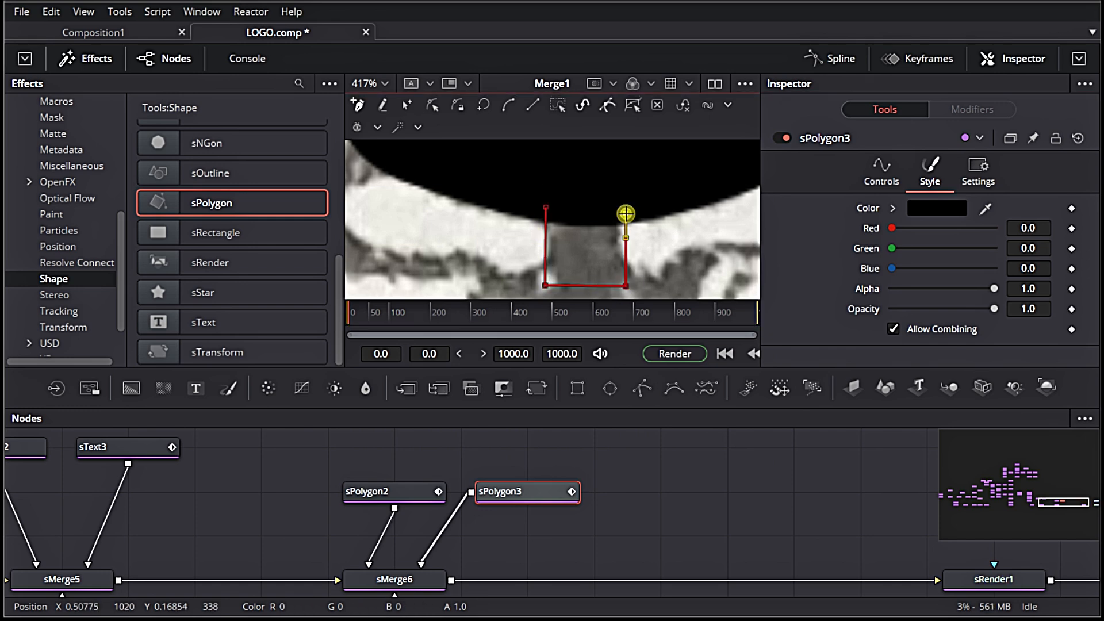
Step: Add another sPolygon to sMerge6 and trace the lamp's base as a closed shape with a curved top
{"action": "left_click", "coordinate": [253, 208]}
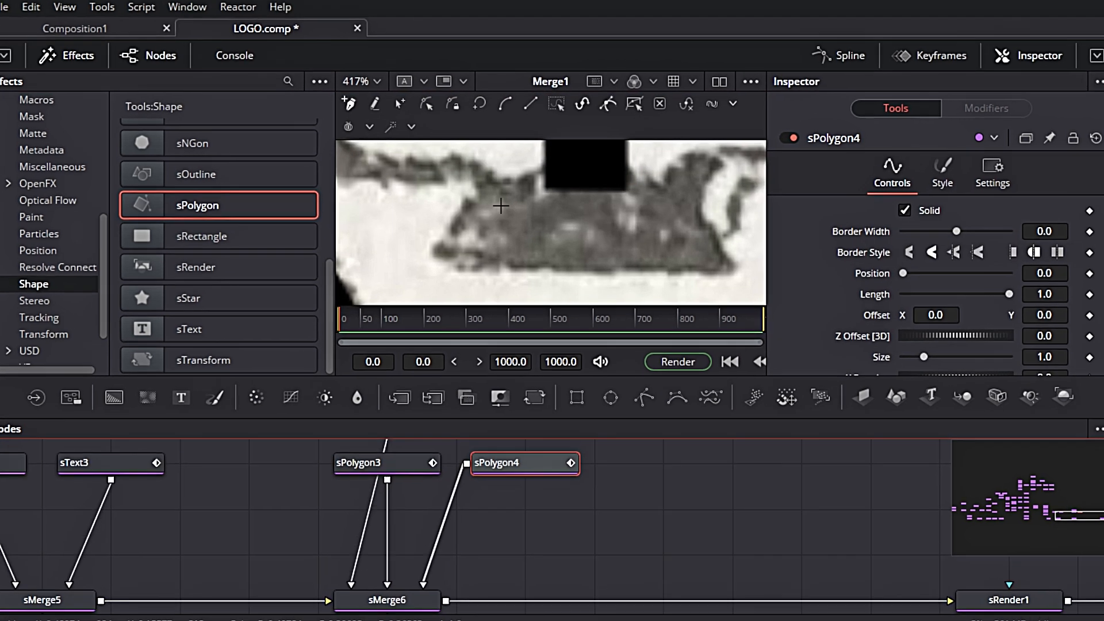
{"action": "left_click", "coordinate": [432, 252]}
{"action": "left_click_drag", "start_coordinate": [583, 165], "coordinate": [687, 168]}
{"action": "left_click", "coordinate": [731, 271]}
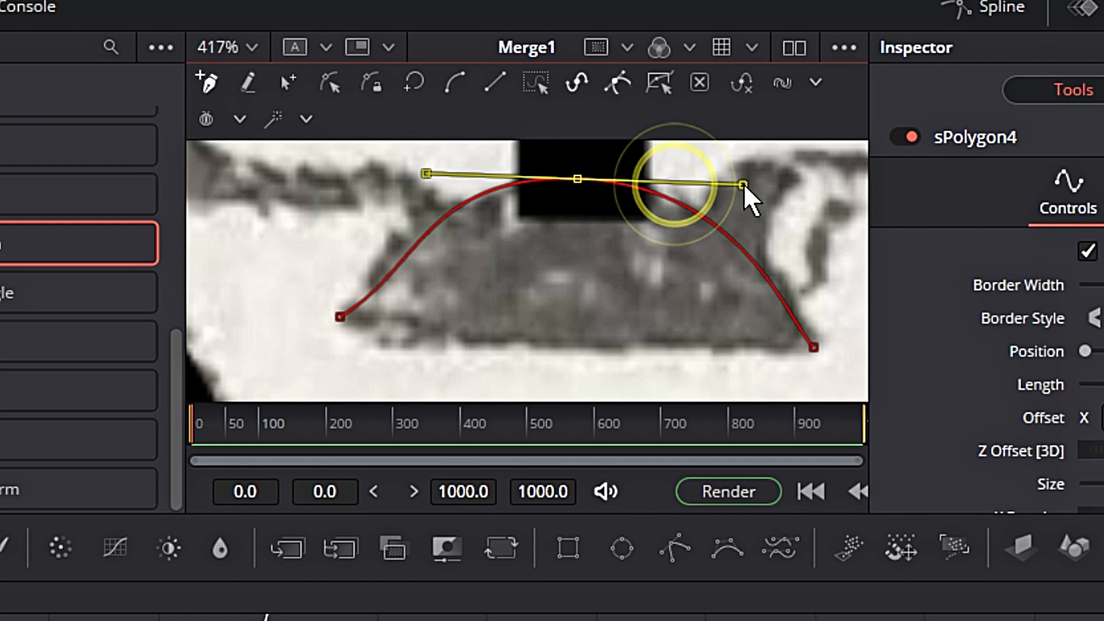
{"action": "left_click", "coordinate": [339, 316]}
{"action": "left_click", "coordinate": [813, 347]}
{"action": "left_click_drag", "start_coordinate": [520, 327], "coordinate": [514, 346]}
{"action": "left_click_drag", "start_coordinate": [456, 344], "coordinate": [384, 341]}
{"action": "left_click", "coordinate": [335, 321]}
Step: Refine the base polygon's right corner, side curve and lower edge to follow the reference
{"action": "left_click_drag", "start_coordinate": [818, 351], "coordinate": [803, 344]}
{"action": "left_click_drag", "start_coordinate": [788, 308], "coordinate": [799, 306]}
{"action": "left_click_drag", "start_coordinate": [515, 348], "coordinate": [571, 350]}
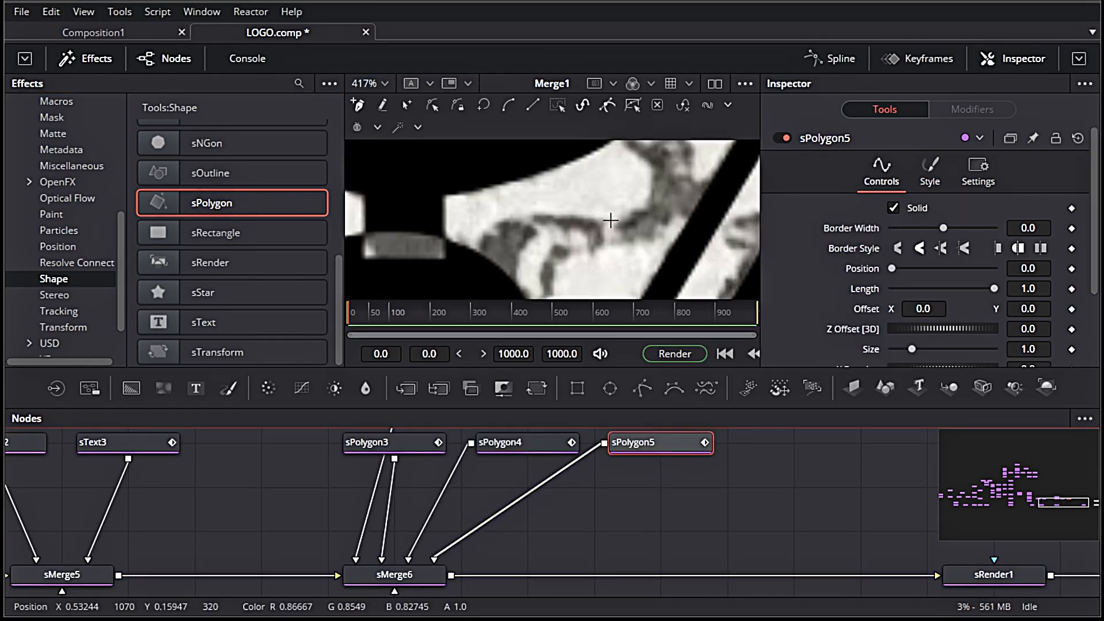
Step: Trace the lamp's curved right handle from the bowl to the base with a new sPolygon
{"action": "left_click", "coordinate": [581, 197]}
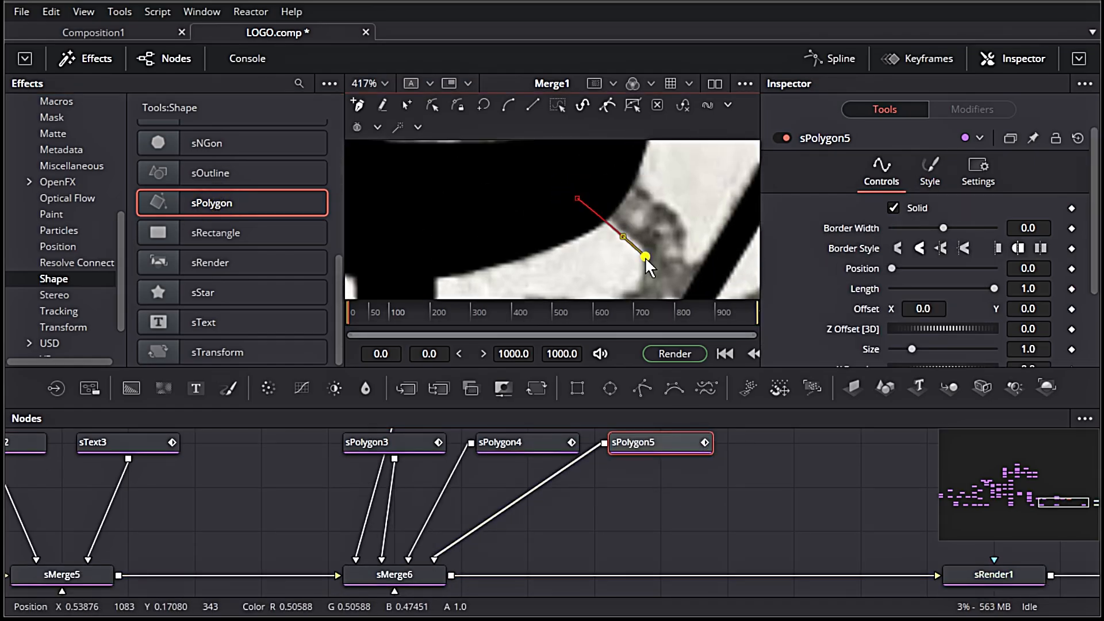
{"action": "left_click_drag", "start_coordinate": [623, 247], "coordinate": [663, 251]}
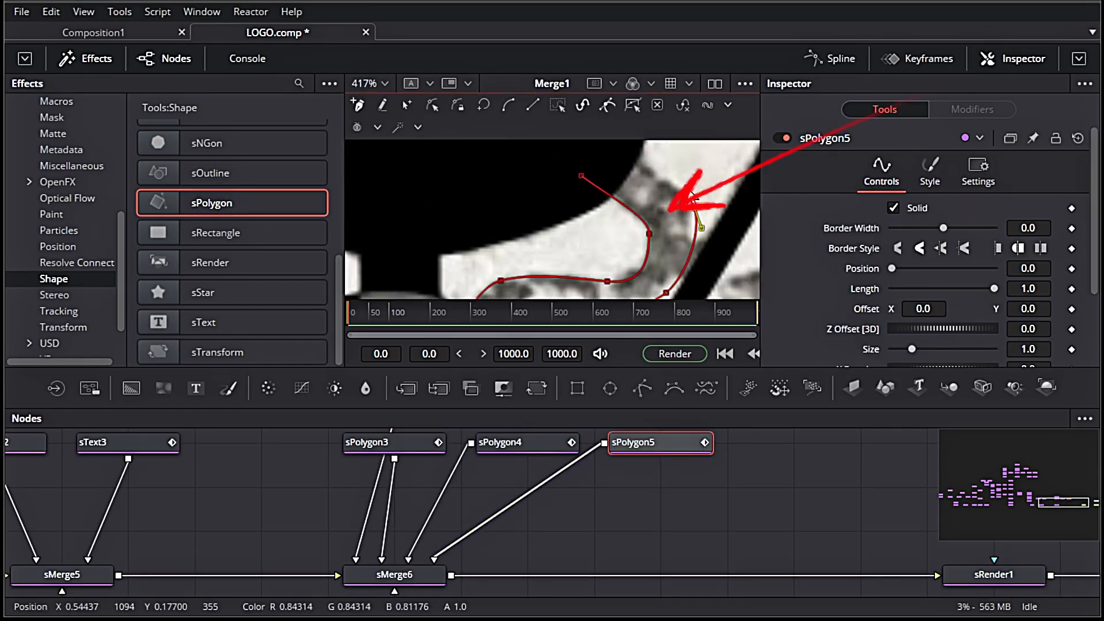
{"action": "left_click_drag", "start_coordinate": [561, 169], "coordinate": [579, 183]}
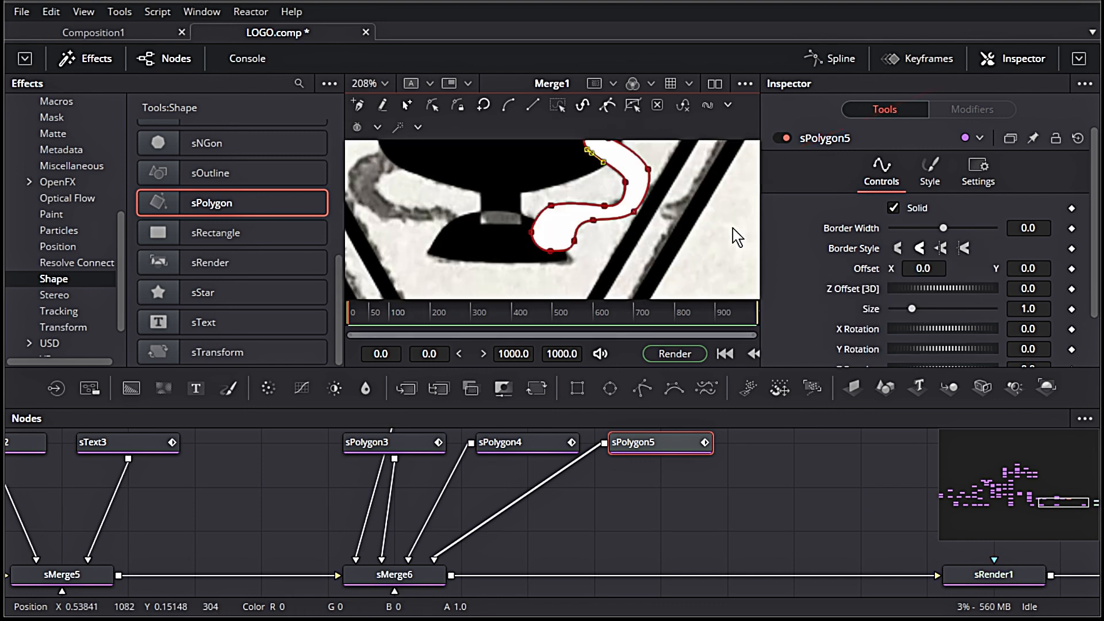
Step: Paste a copy of the handle polygon and add an sTransform node to form the lamp's left handle
{"action": "left_click", "coordinate": [636, 512]}
{"action": "key", "text": "ctrl+v"}
{"action": "left_click_drag", "start_coordinate": [173, 352], "coordinate": [655, 542]}
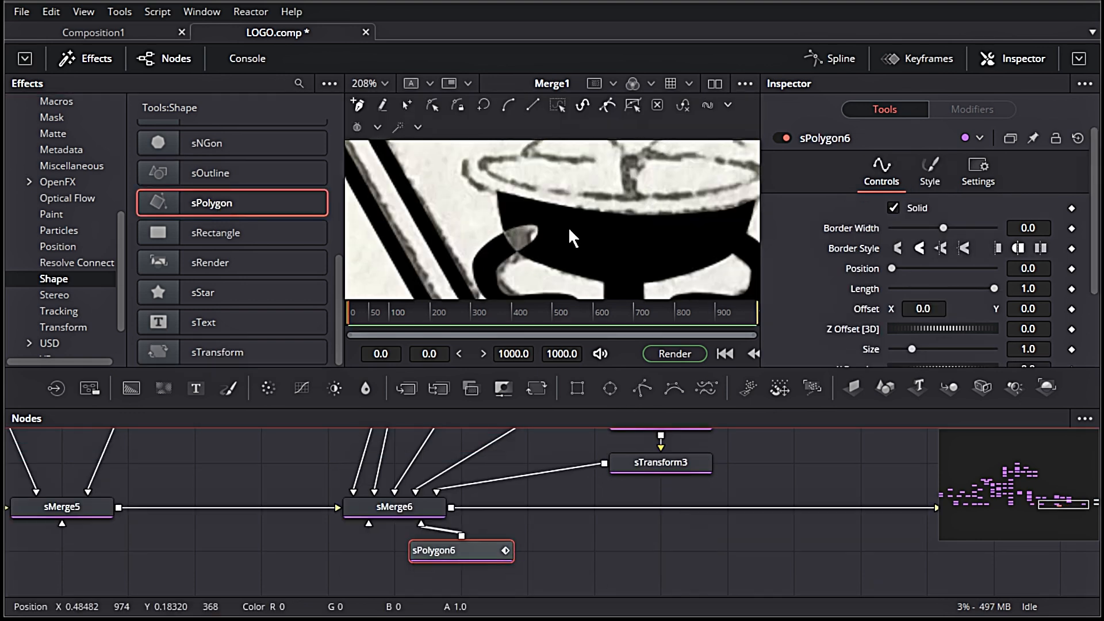
Step: Trace the lamp's rim with new polygons and insert an sBoolean node below sPolygon2
{"action": "left_click", "coordinate": [619, 259]}
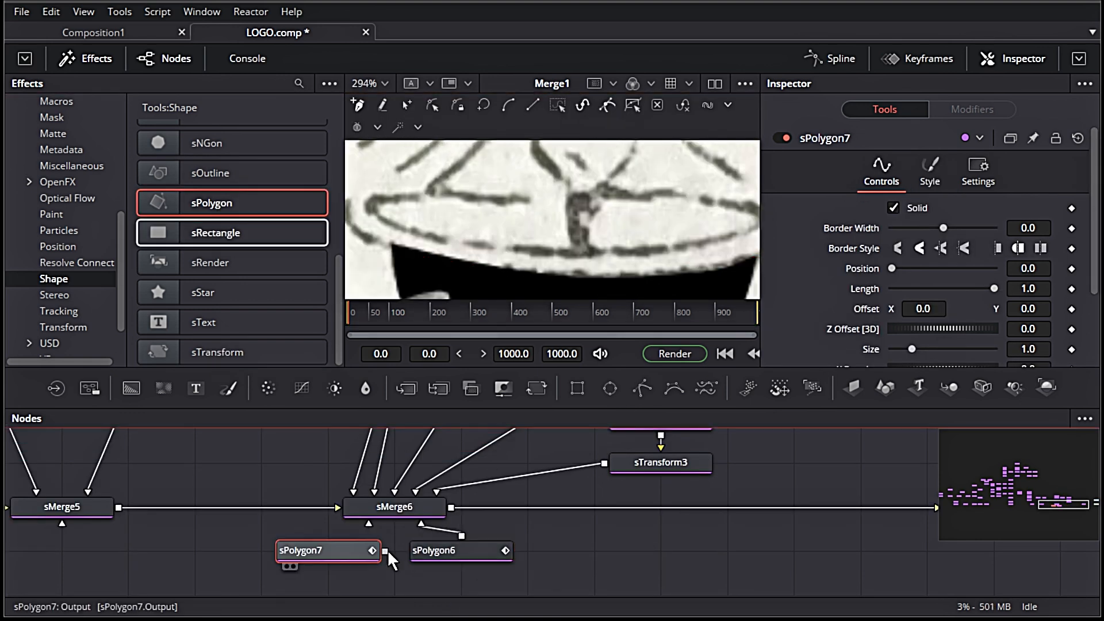
{"action": "left_click", "coordinate": [469, 178]}
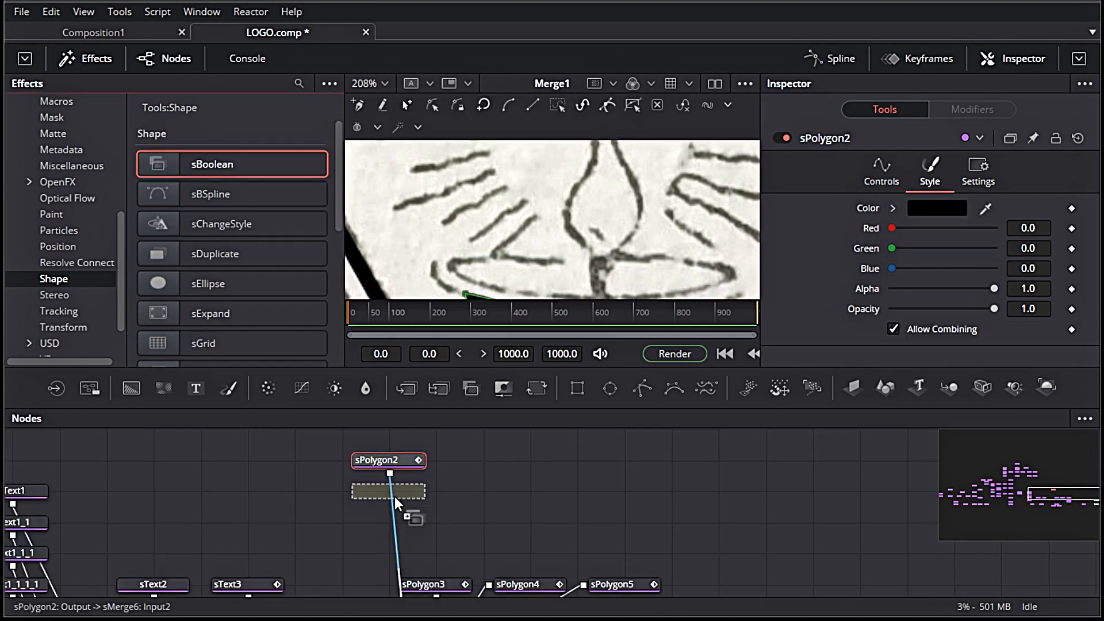
{"action": "left_click", "coordinate": [404, 492]}
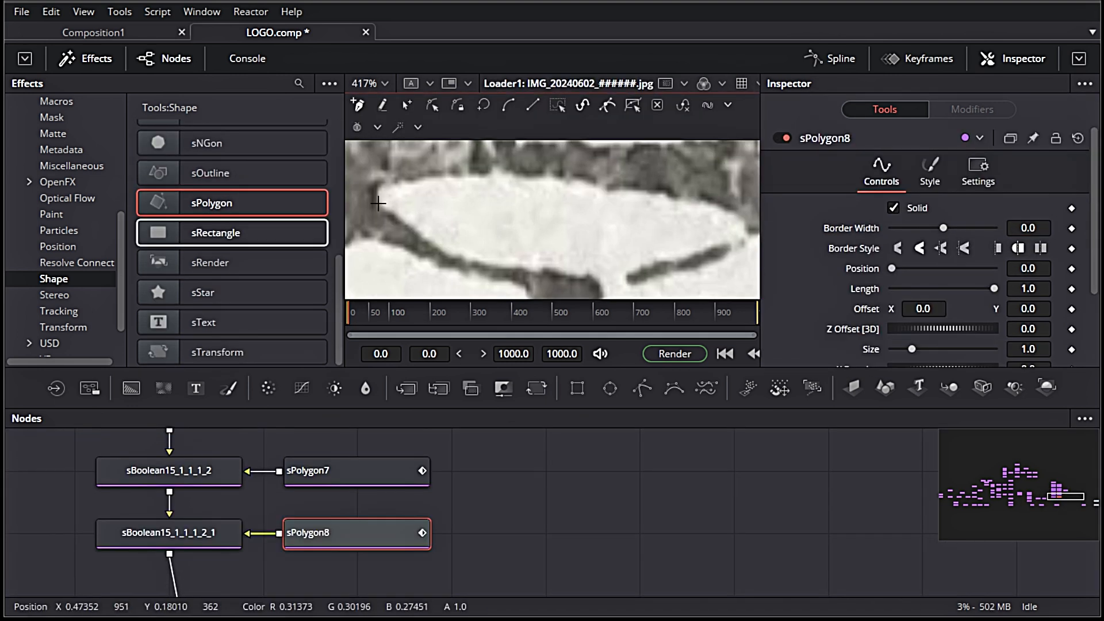
Step: Trace the almond-shaped opening in the lamp's bowl with sPolygon8 and shape its left corner to the reference
{"action": "left_click_drag", "start_coordinate": [451, 256], "coordinate": [483, 270]}
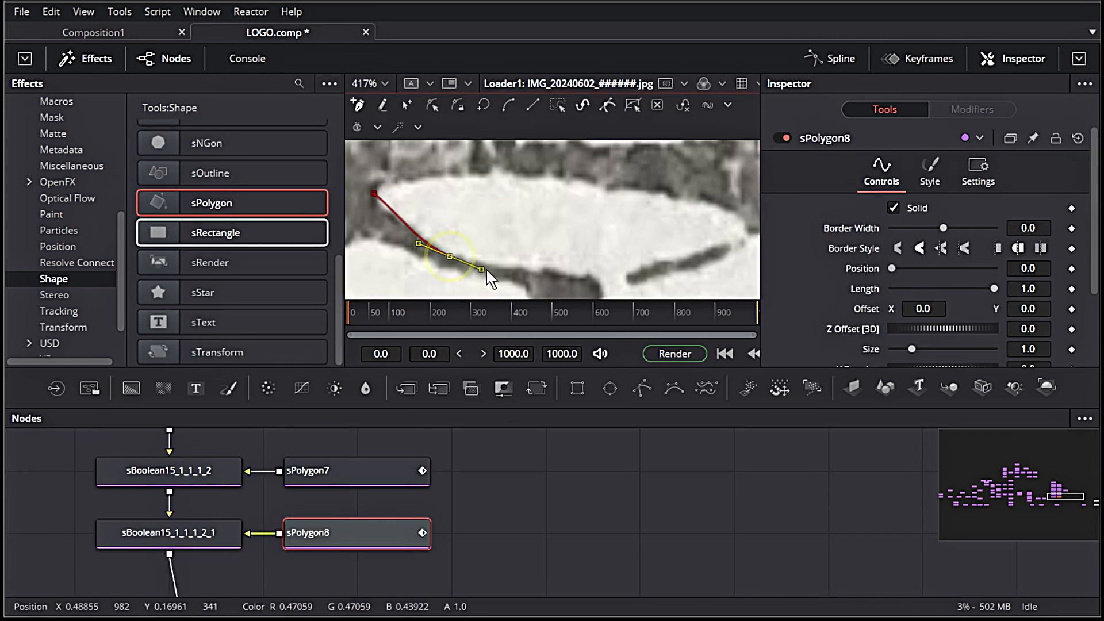
{"action": "left_click", "coordinate": [593, 171]}
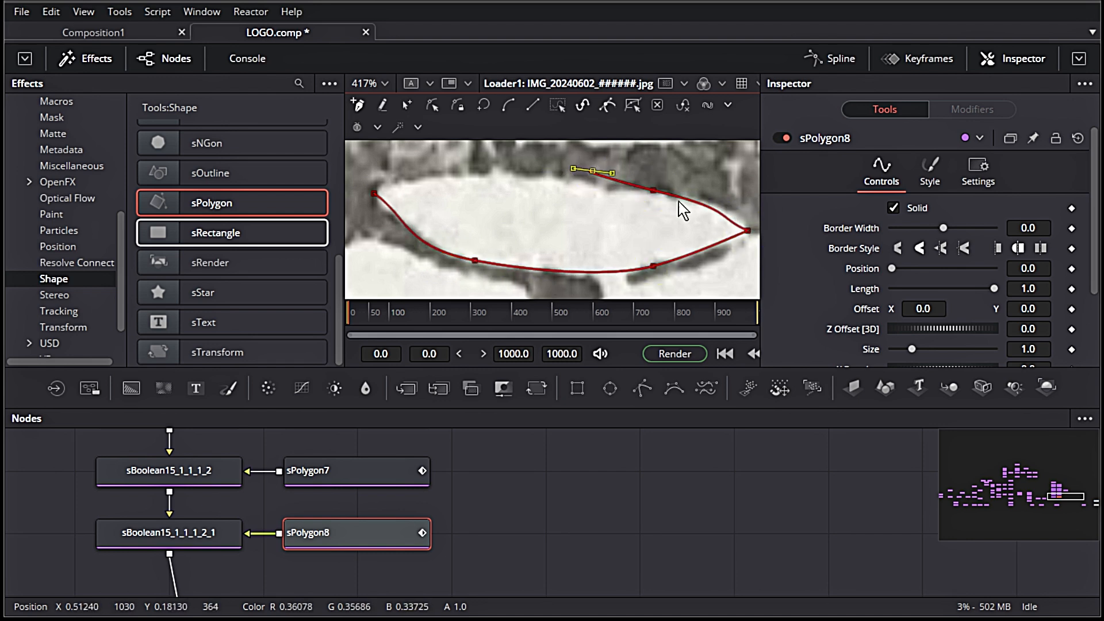
{"action": "left_click", "coordinate": [462, 176]}
{"action": "left_click_drag", "start_coordinate": [405, 216], "coordinate": [401, 216]}
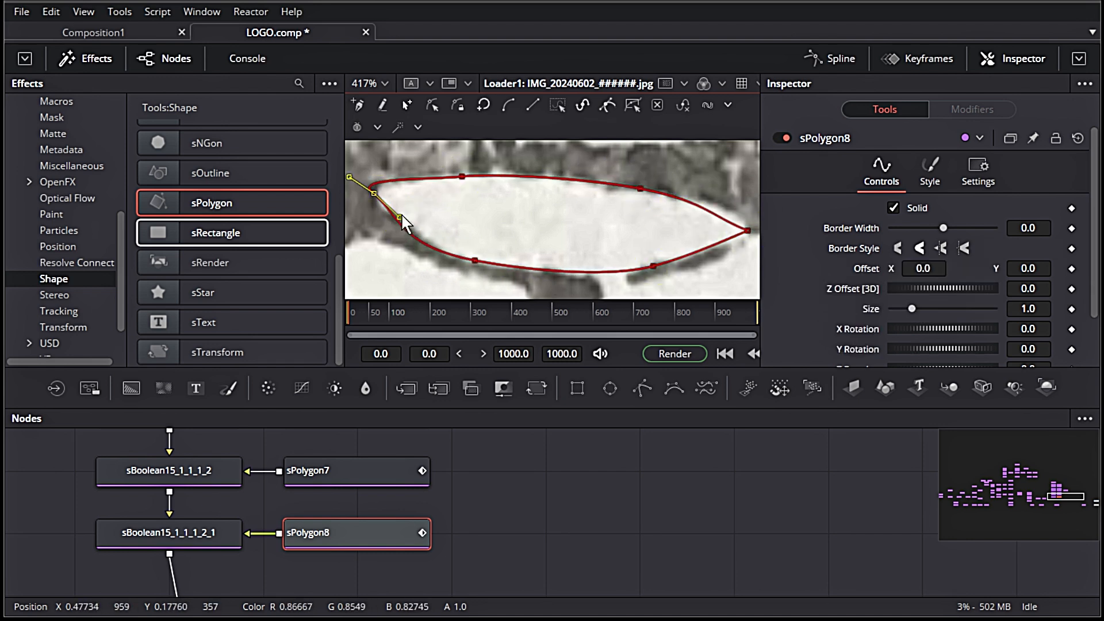
Step: Trace a leaf-shaped cutout on the right part of the lamp's base with sPolygon9
{"action": "left_click", "coordinate": [375, 562]}
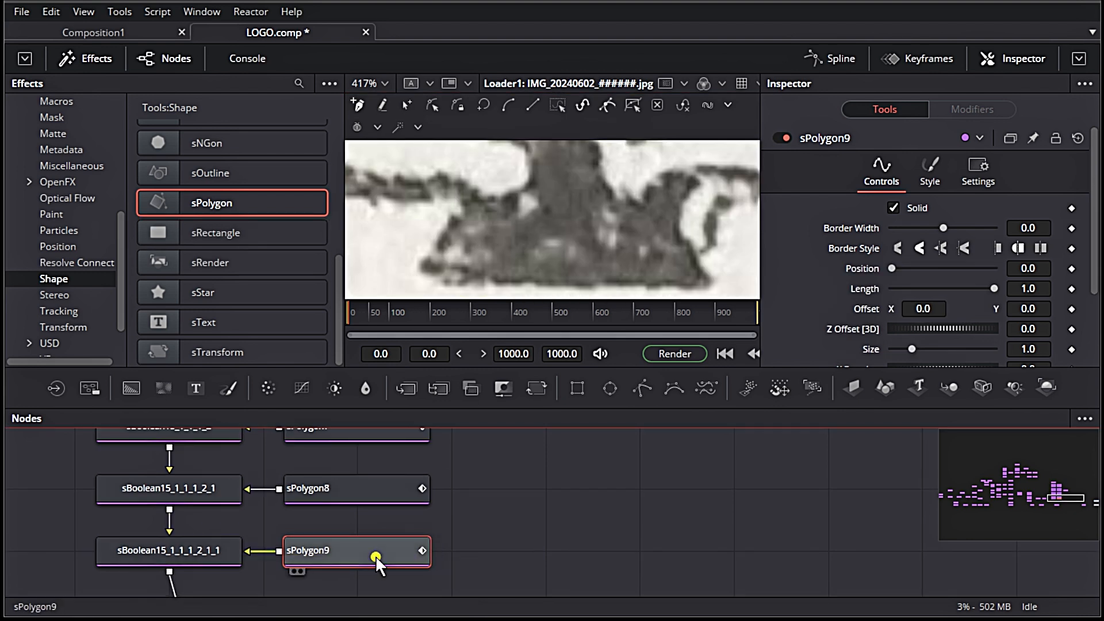
{"action": "scroll", "coordinate": [542, 185], "scroll_direction": "up", "scroll_amount": 1}
{"action": "left_click_drag", "start_coordinate": [542, 185], "coordinate": [583, 203]}
{"action": "scroll", "coordinate": [580, 262], "scroll_direction": "up", "scroll_amount": 1}
{"action": "left_click_drag", "start_coordinate": [646, 236], "coordinate": [659, 261]}
{"action": "left_click", "coordinate": [581, 247]}
{"action": "left_click_drag", "start_coordinate": [542, 203], "coordinate": [531, 176]}
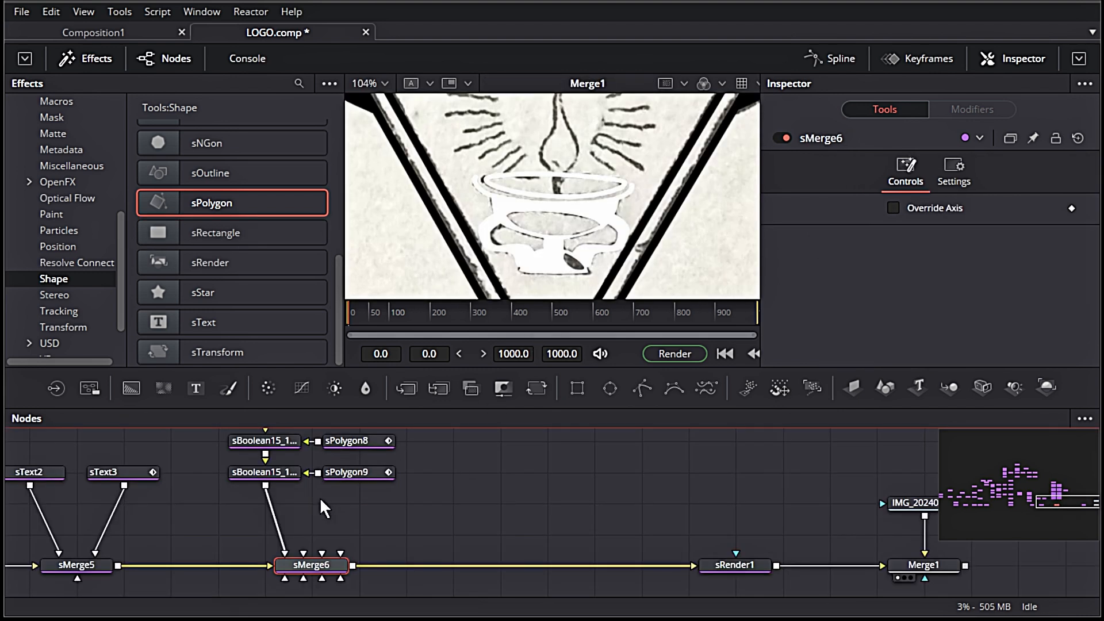
Step: Insert an sChangeStyle node between the last lamp sBoolean and sMerge6, and set its color to black
{"action": "scroll", "coordinate": [236, 275], "scroll_direction": "up", "scroll_amount": 5}
{"action": "left_click_drag", "start_coordinate": [236, 224], "coordinate": [275, 510]}
{"action": "left_click", "coordinate": [286, 505]}
{"action": "left_click", "coordinate": [948, 210]}
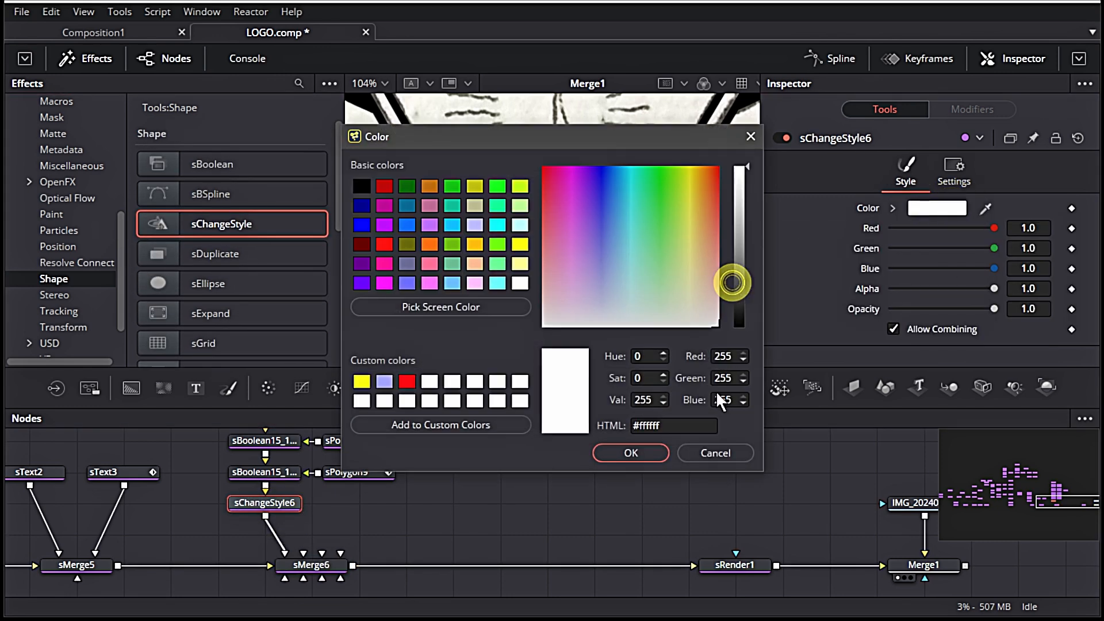
{"action": "left_click_drag", "start_coordinate": [732, 283], "coordinate": [732, 325]}
{"action": "left_click", "coordinate": [631, 453]}
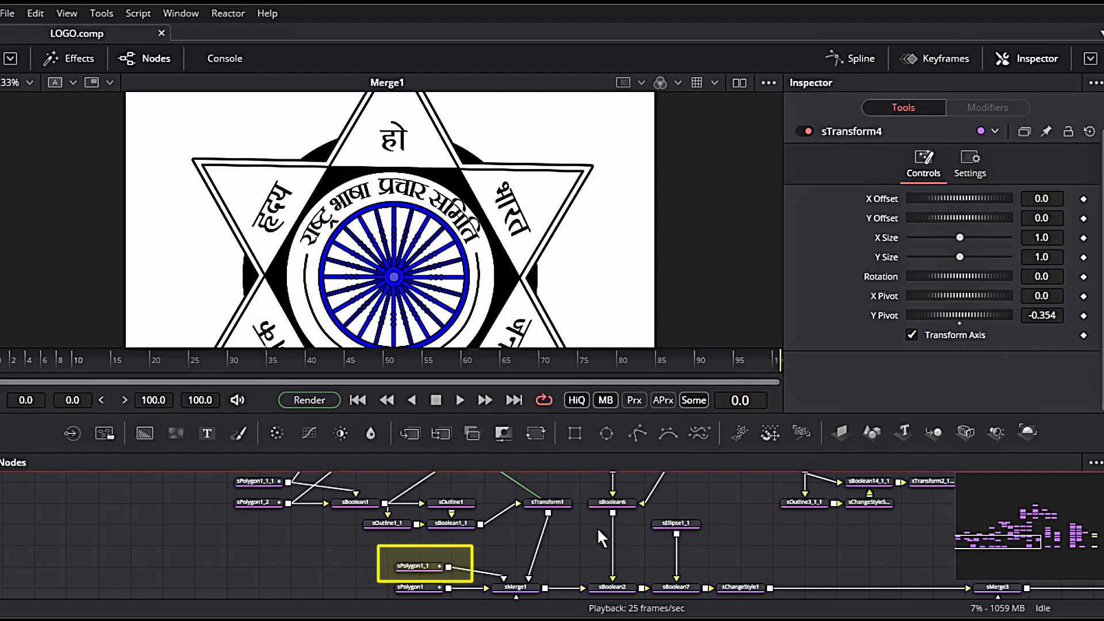
Step: Keyframe the Length of the star outlines sPolygon1_1 and sPolygon1 from 0.0 at frame 0 to 1.0 at frame 62
{"action": "left_click", "coordinate": [414, 566]}
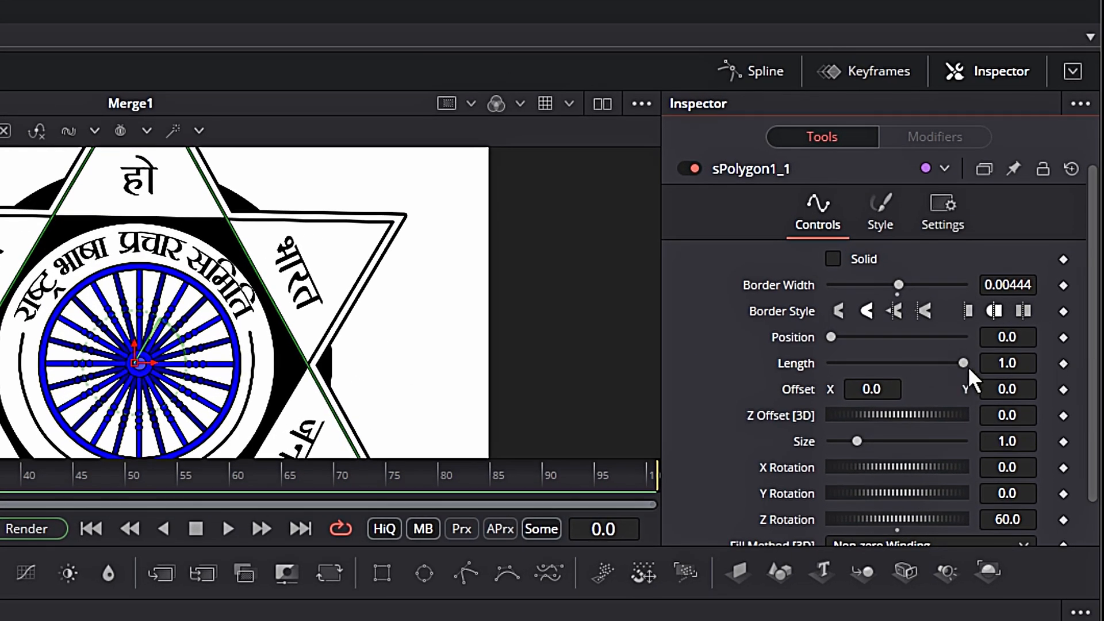
{"action": "left_click_drag", "start_coordinate": [965, 364], "coordinate": [774, 361]}
{"action": "left_click", "coordinate": [1064, 364]}
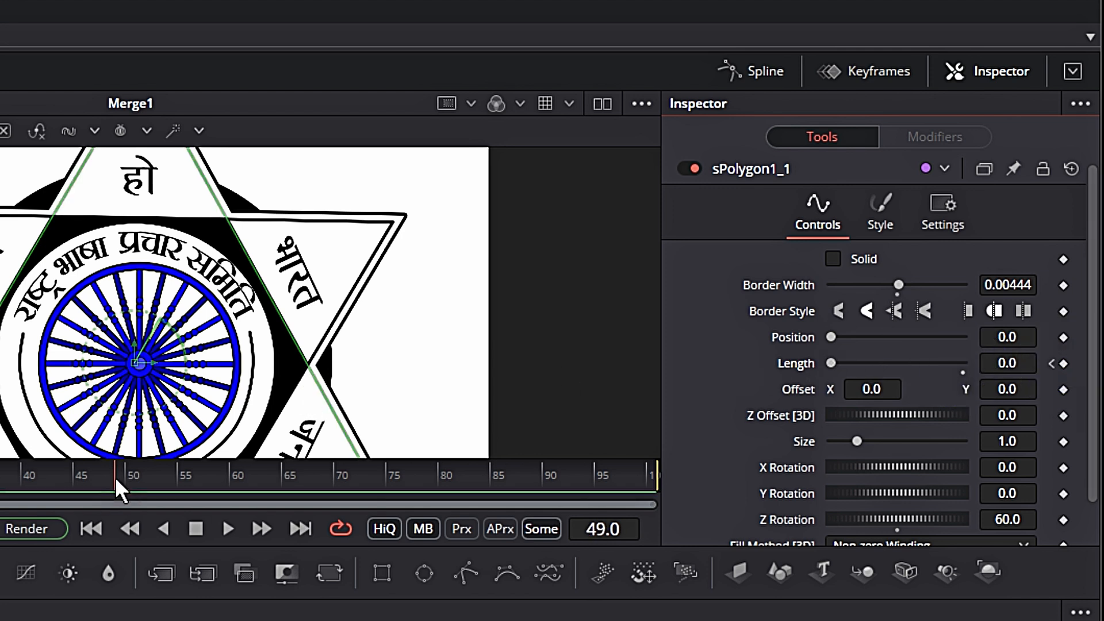
{"action": "left_click_drag", "start_coordinate": [832, 363], "coordinate": [963, 363]}
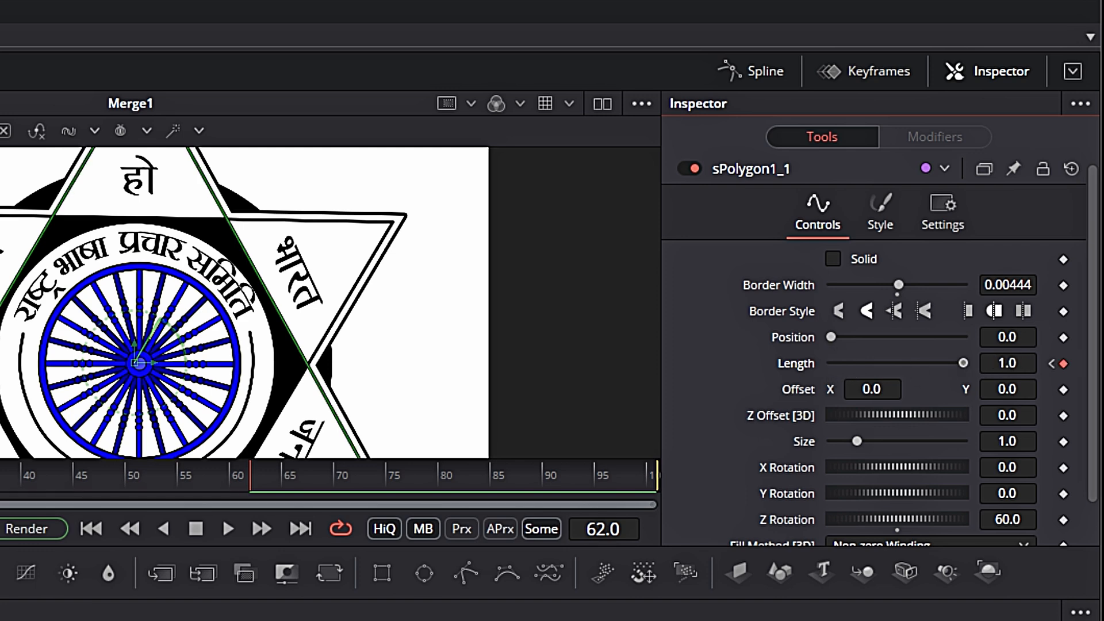
{"action": "left_click", "coordinate": [227, 528]}
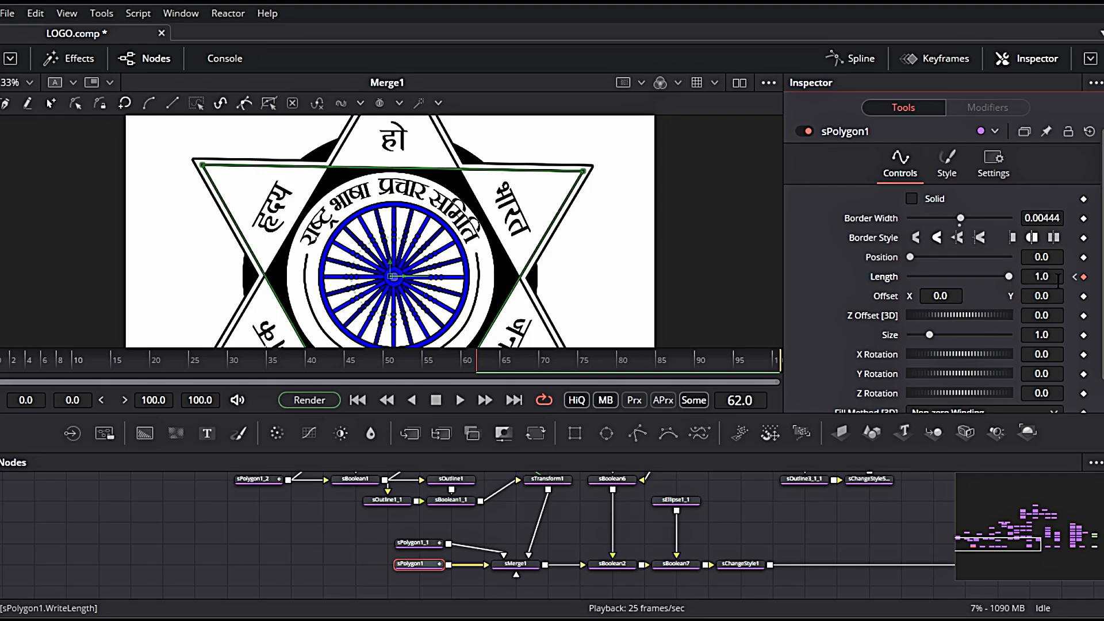
{"action": "left_click", "coordinate": [1012, 277]}
{"action": "left_click_drag", "start_coordinate": [433, 503], "coordinate": [439, 518]}
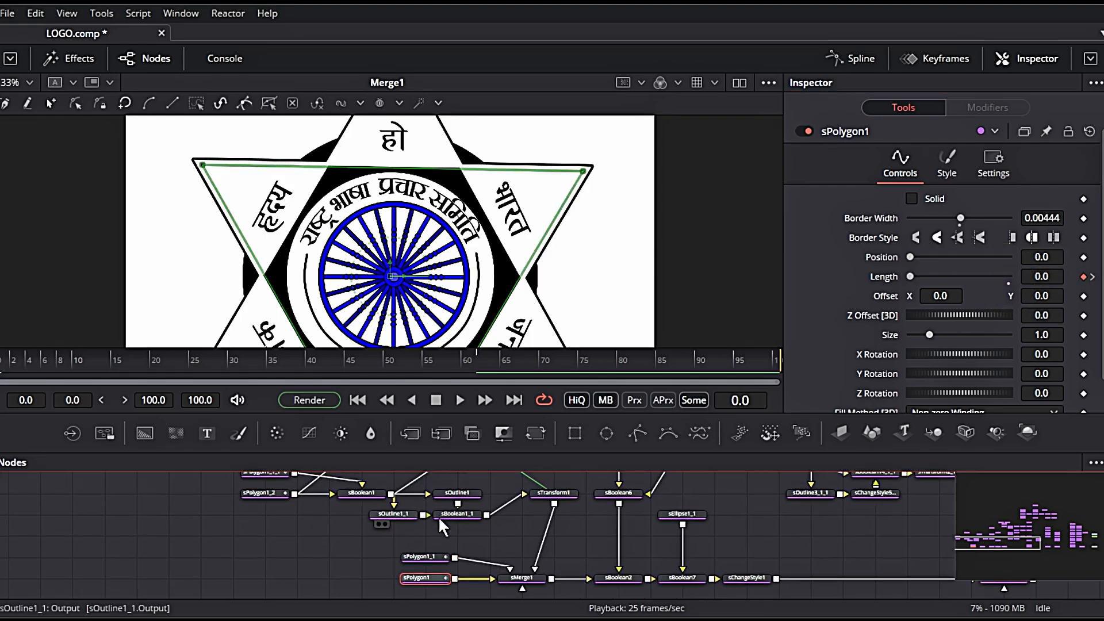
Step: Keyframe the Length of sOutline1_1, bringing it to 1.0 at frame 62
{"action": "left_click", "coordinate": [391, 514]}
{"action": "left_click", "coordinate": [1083, 261]}
{"action": "left_click_drag", "start_coordinate": [387, 361], "coordinate": [477, 360]}
{"action": "left_click_drag", "start_coordinate": [910, 260], "coordinate": [1034, 269]}
{"action": "left_click", "coordinate": [1074, 261]}
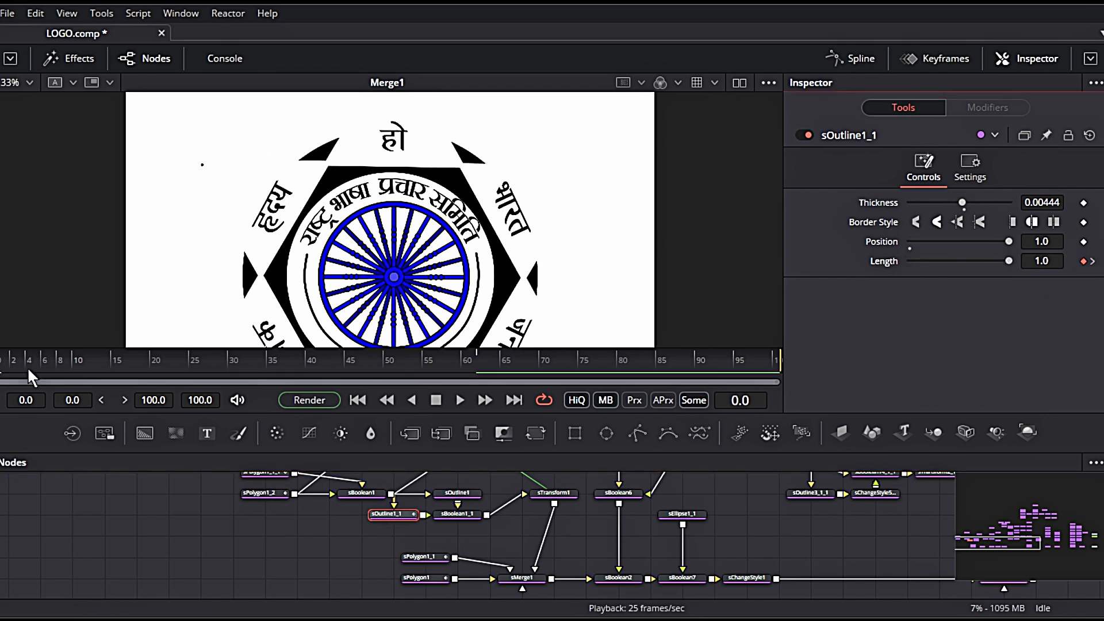
{"action": "left_click", "coordinate": [436, 401]}
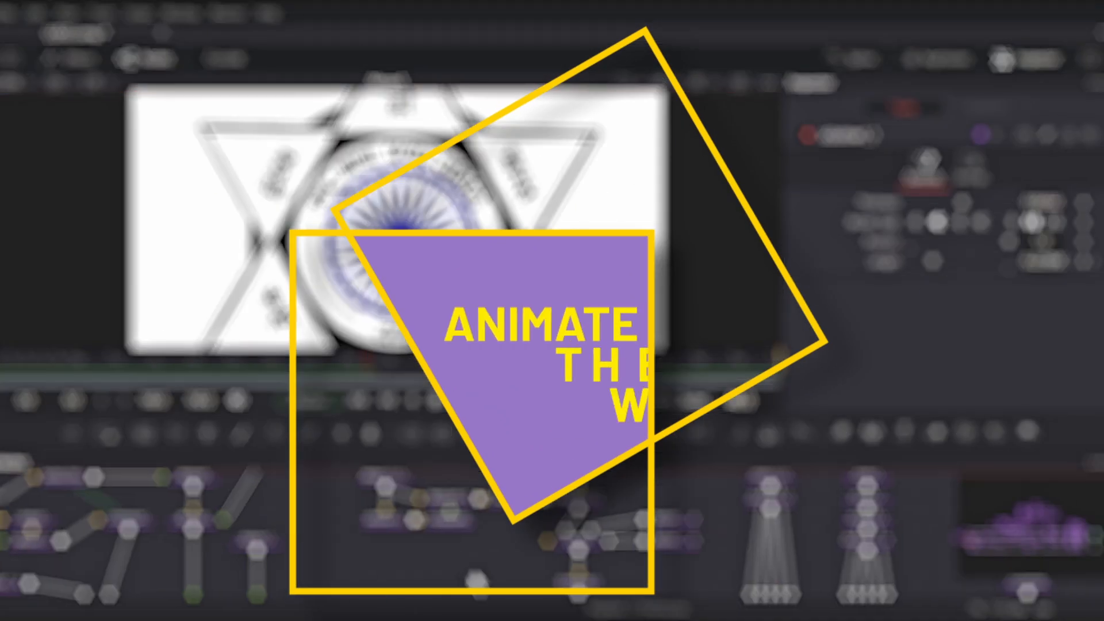
Step: Try rotating the wheel with the Rotation value of sTransform2_1
{"action": "left_click", "coordinate": [543, 547]}
{"action": "left_click_drag", "start_coordinate": [960, 302], "coordinate": [973, 302]}
{"action": "left_click", "coordinate": [960, 306]}
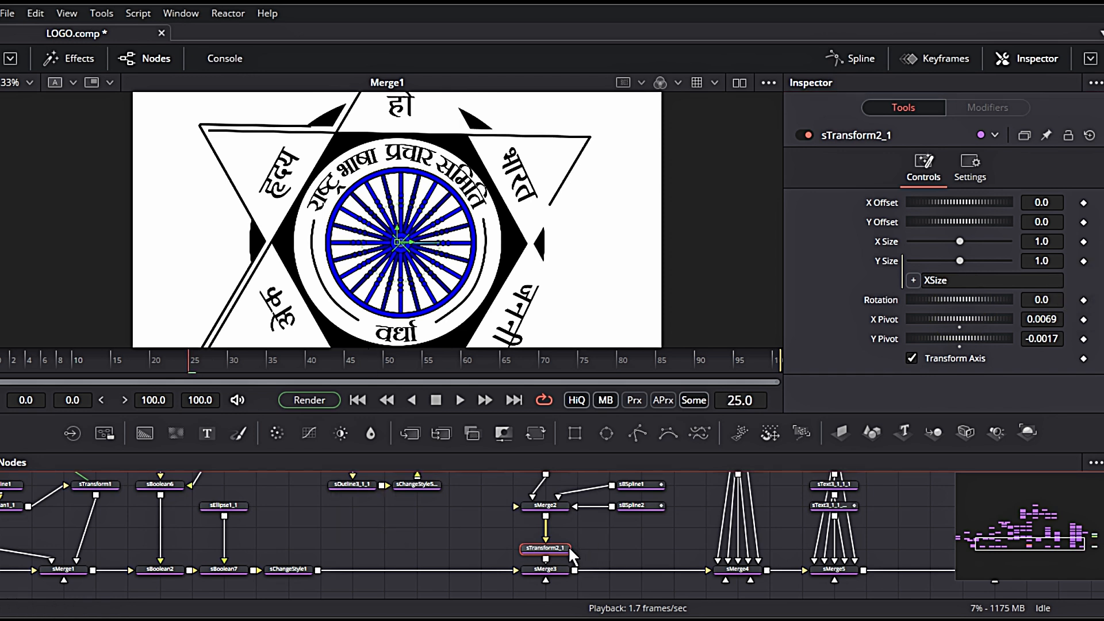
{"action": "mouse_move", "coordinate": [971, 304]}
{"action": "left_mouse_down"}
{"action": "mouse_move", "coordinate": [968, 294]}
{"action": "mouse_move", "coordinate": [961, 303]}
{"action": "left_mouse_up"}
{"action": "left_click", "coordinate": [956, 301]}
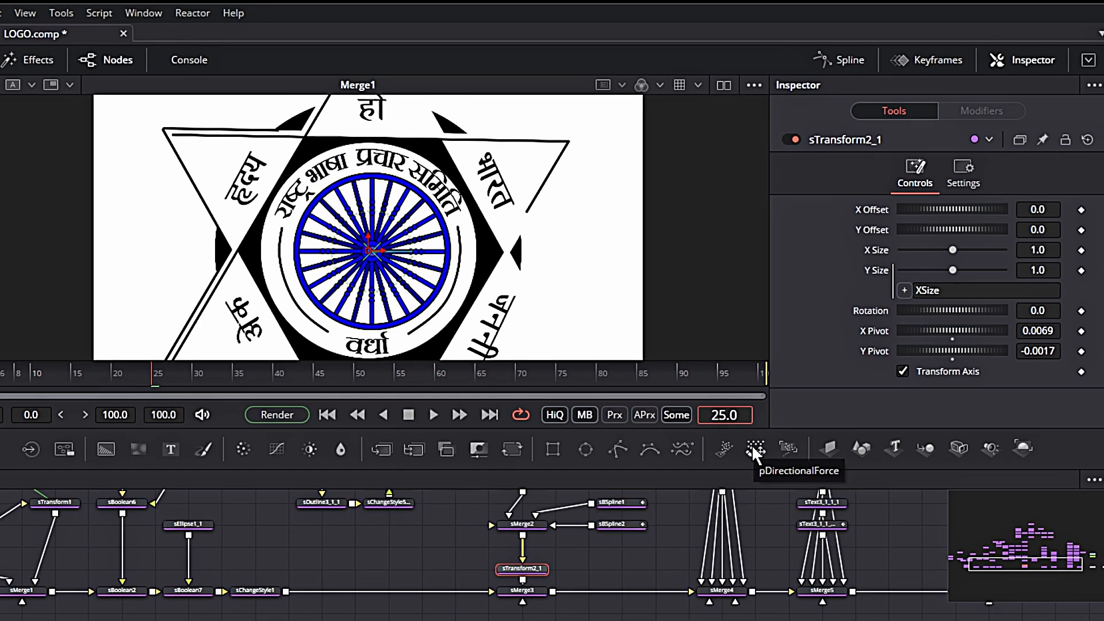
Step: Keyframe the wheel's Rotation in sTransform2_1 from 360 at frame -25 to 0.0 at frame 74
{"action": "type", "text": "-"}
{"action": "key", "text": "Return"}
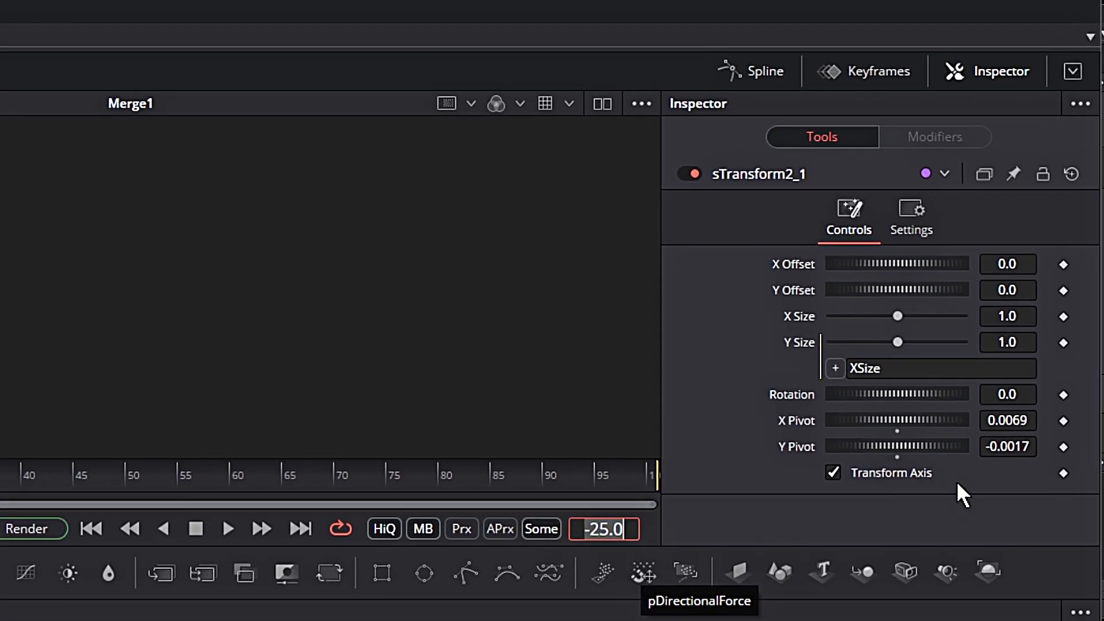
{"action": "left_click", "coordinate": [1064, 396]}
{"action": "left_click", "coordinate": [606, 520]}
{"action": "type", "text": "74"}
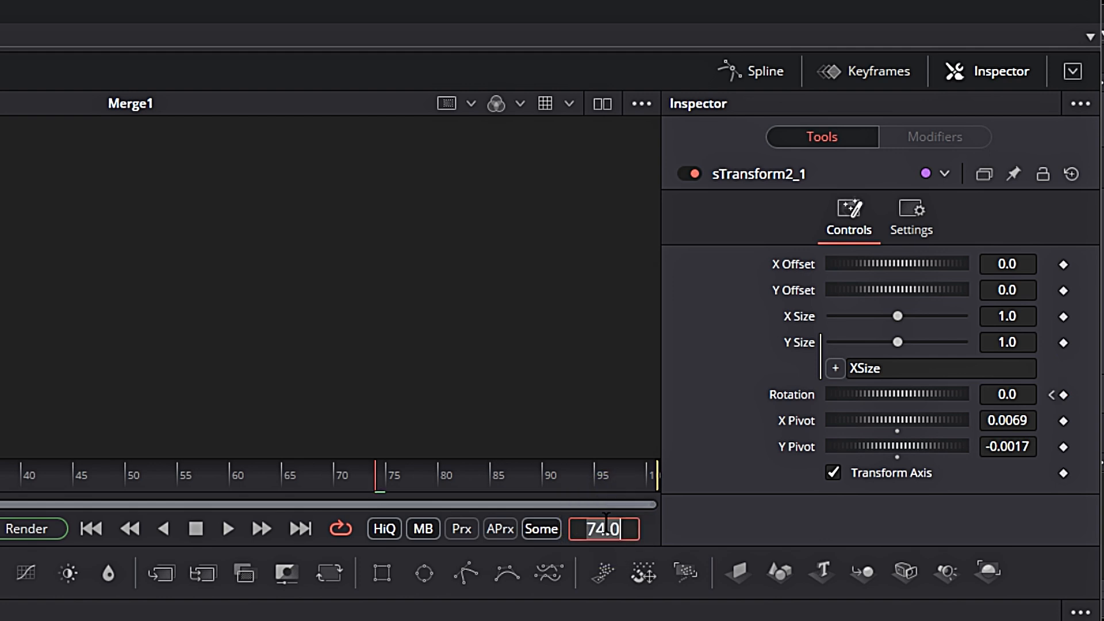
{"action": "key", "text": "Return"}
{"action": "left_click", "coordinate": [1063, 395]}
{"action": "left_click", "coordinate": [1050, 395]}
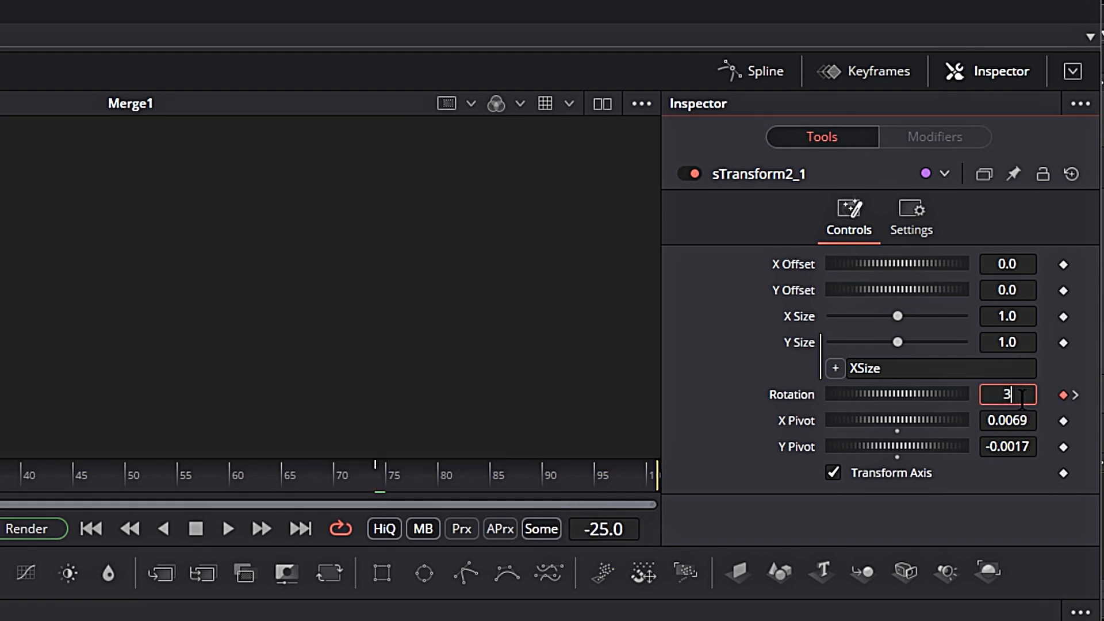
{"action": "key", "text": "Tab"}
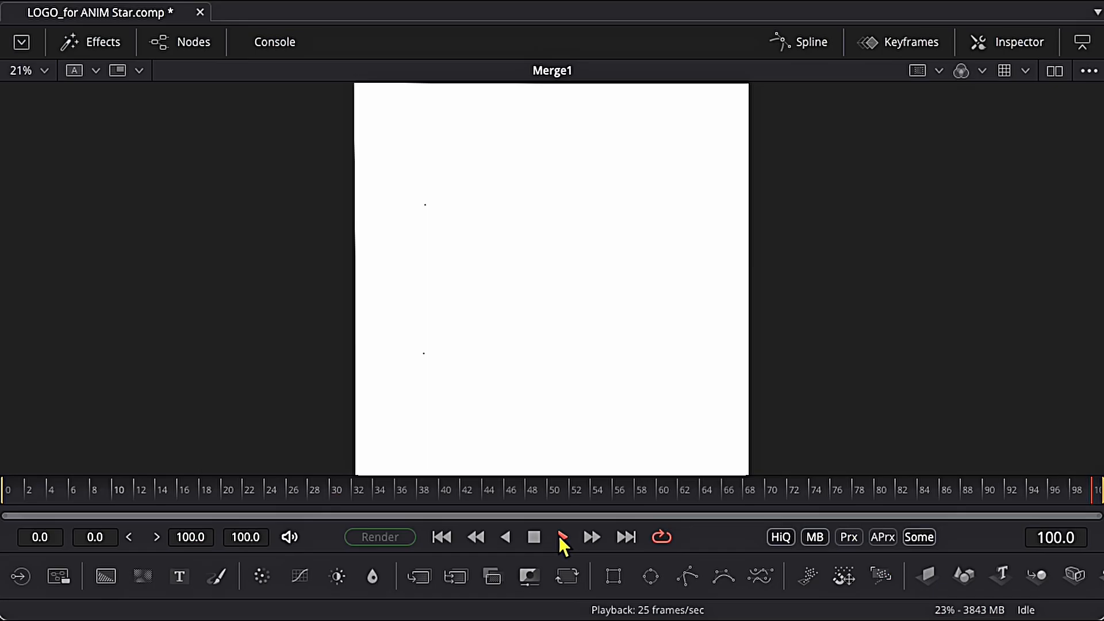
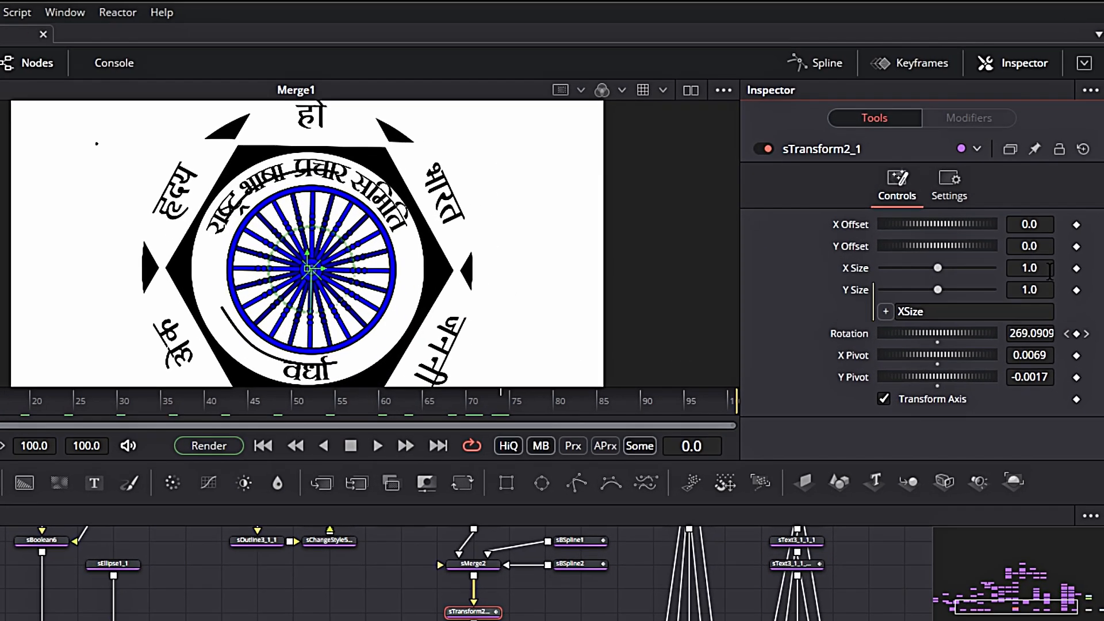
Step: Keyframe the wheel's X Size and Y Size in sTransform2_1 from 0.0 at frame 0 to 1.0
{"action": "left_click_drag", "start_coordinate": [960, 242], "coordinate": [909, 242]}
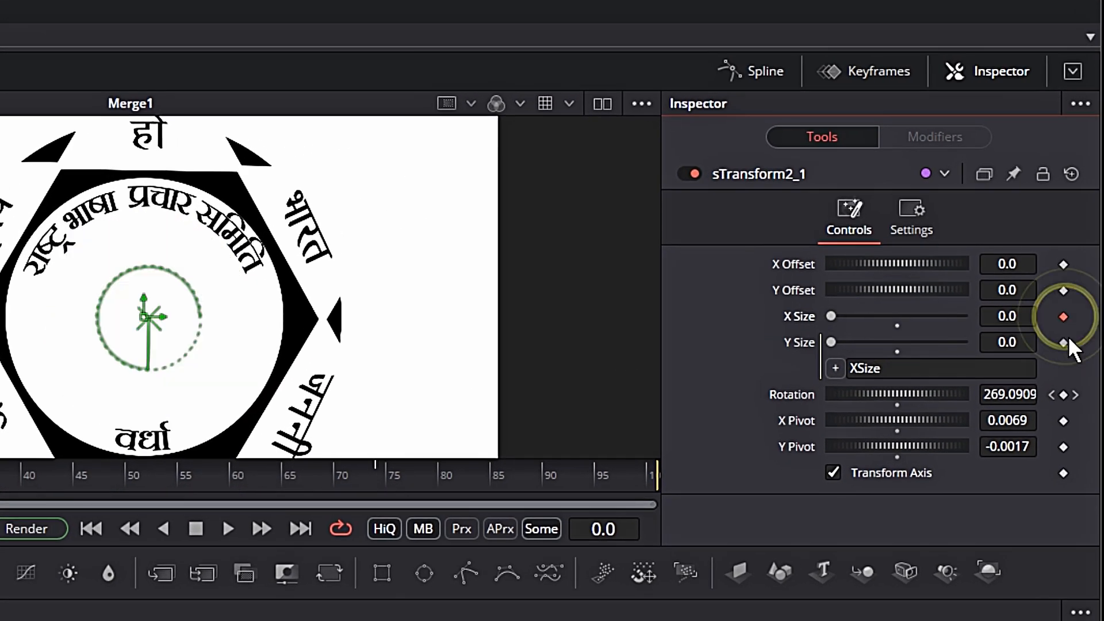
{"action": "left_click", "coordinate": [1063, 343]}
{"action": "left_click_drag", "start_coordinate": [0, 478], "coordinate": [0, 495]}
{"action": "left_click", "coordinate": [896, 326]}
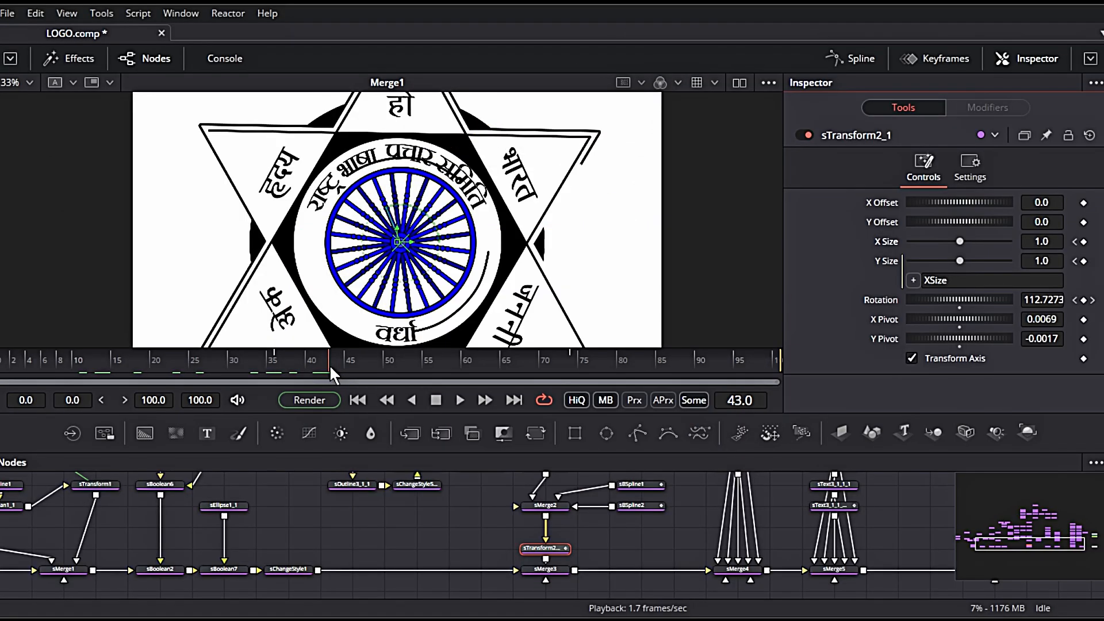
Step: Go to frame 37, select sBSpline2 and hide the on-screen controls in the Merge1 viewer
{"action": "left_click_drag", "start_coordinate": [321, 368], "coordinate": [287, 354]}
{"action": "left_click", "coordinate": [622, 524]}
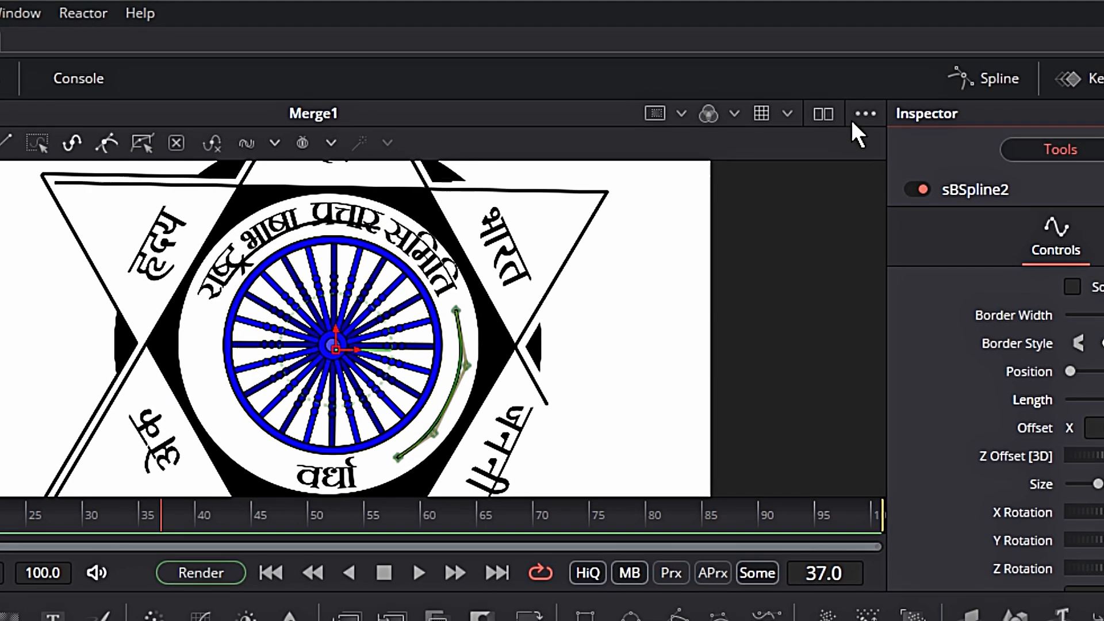
{"action": "left_click", "coordinate": [864, 115]}
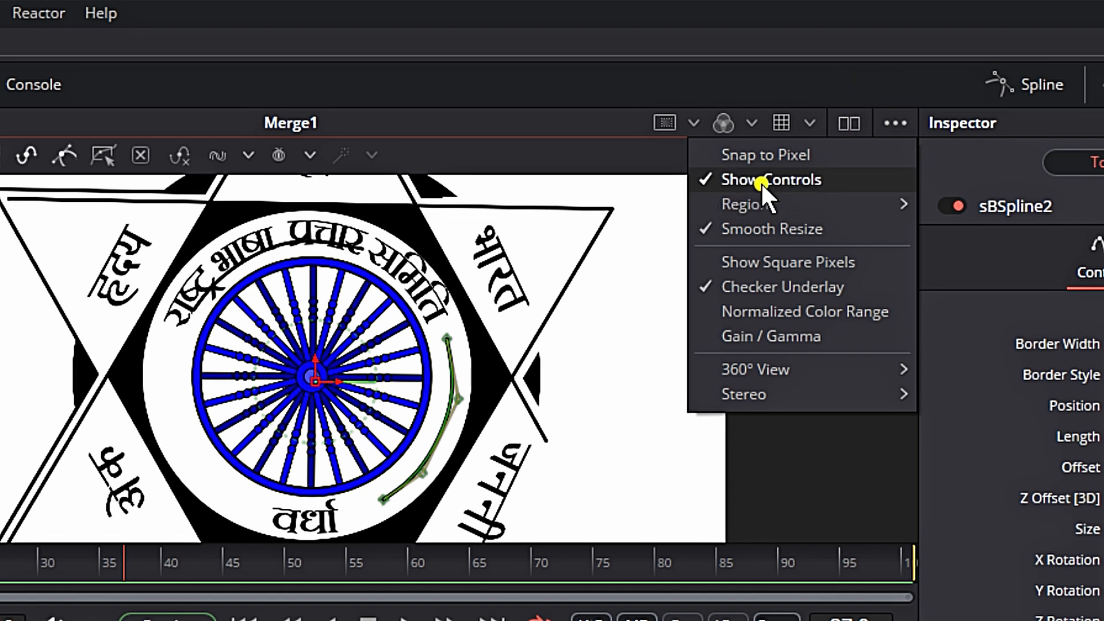
{"action": "left_click", "coordinate": [737, 171]}
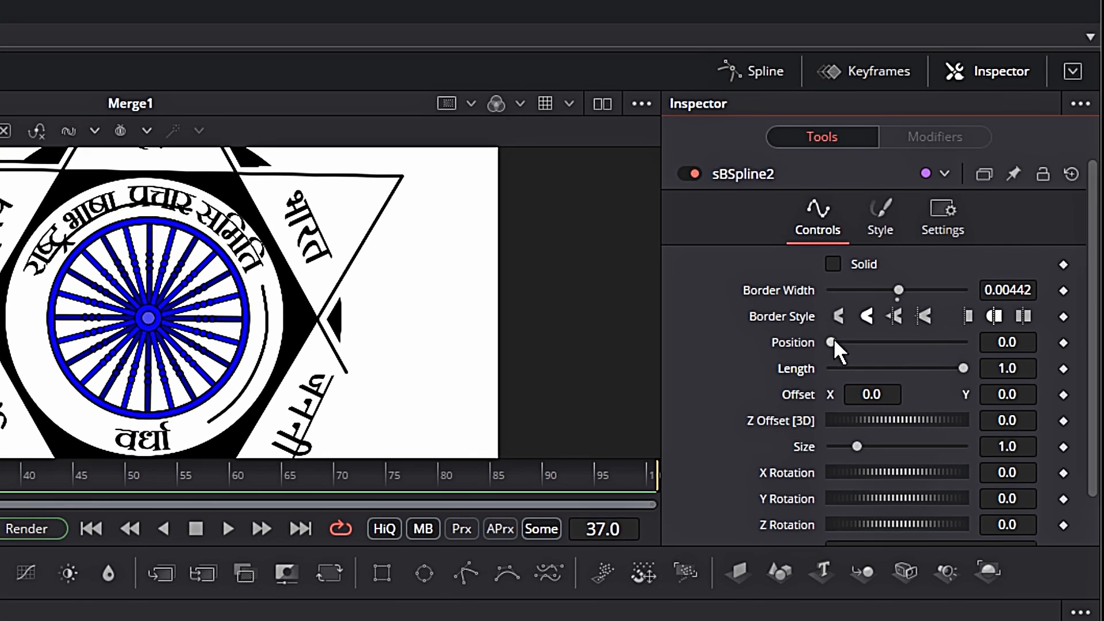
Step: Keyframe the Position of the arc sBSpline2 from 1.0 at frame 37 to 0.0 at frame 81
{"action": "left_click_drag", "start_coordinate": [831, 341], "coordinate": [966, 343]}
{"action": "left_click", "coordinate": [1063, 343]}
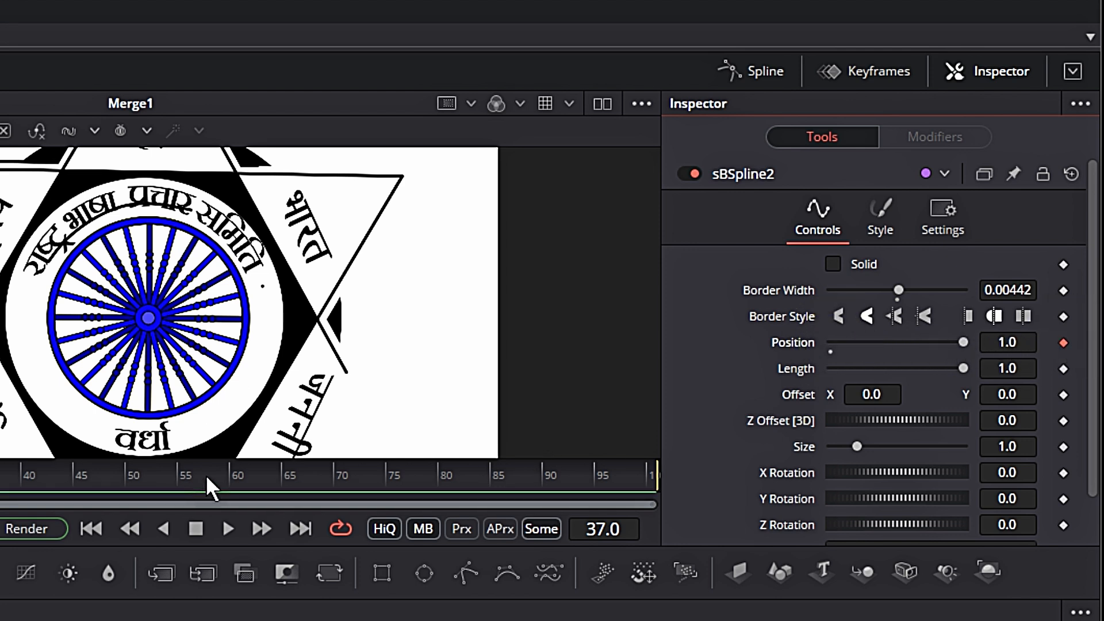
{"action": "left_click_drag", "start_coordinate": [438, 475], "coordinate": [451, 477]}
{"action": "left_click_drag", "start_coordinate": [964, 342], "coordinate": [716, 342]}
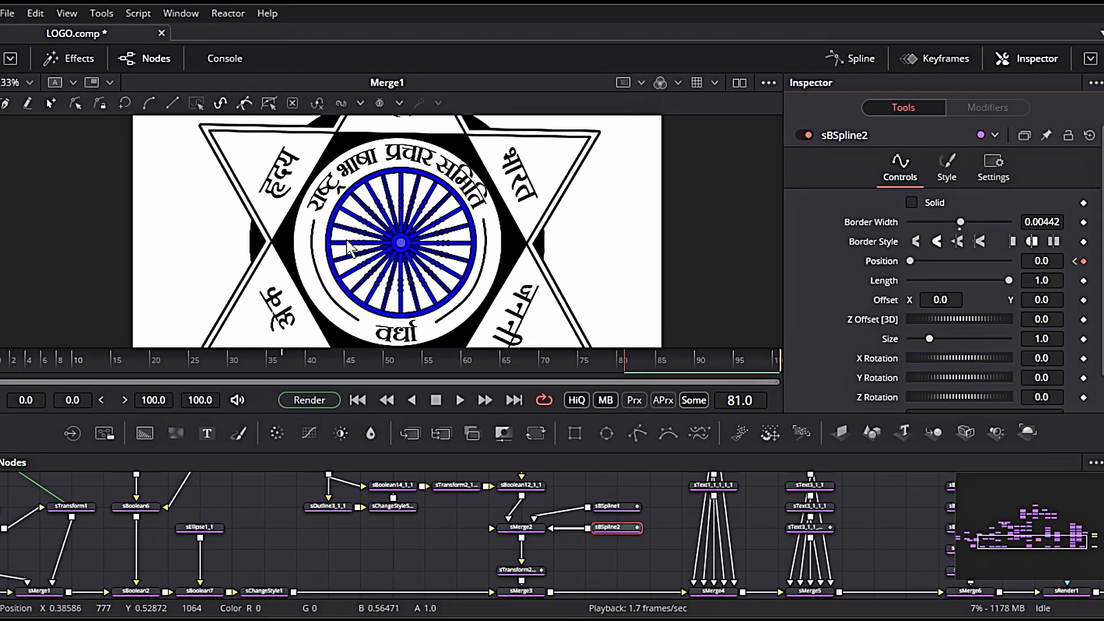
Step: Keyframe the Length of the arc sBSpline1 at 1.0 on frame 81 and reduce it fully at frame 37
{"action": "left_click", "coordinate": [625, 505]}
{"action": "left_click", "coordinate": [1083, 281]}
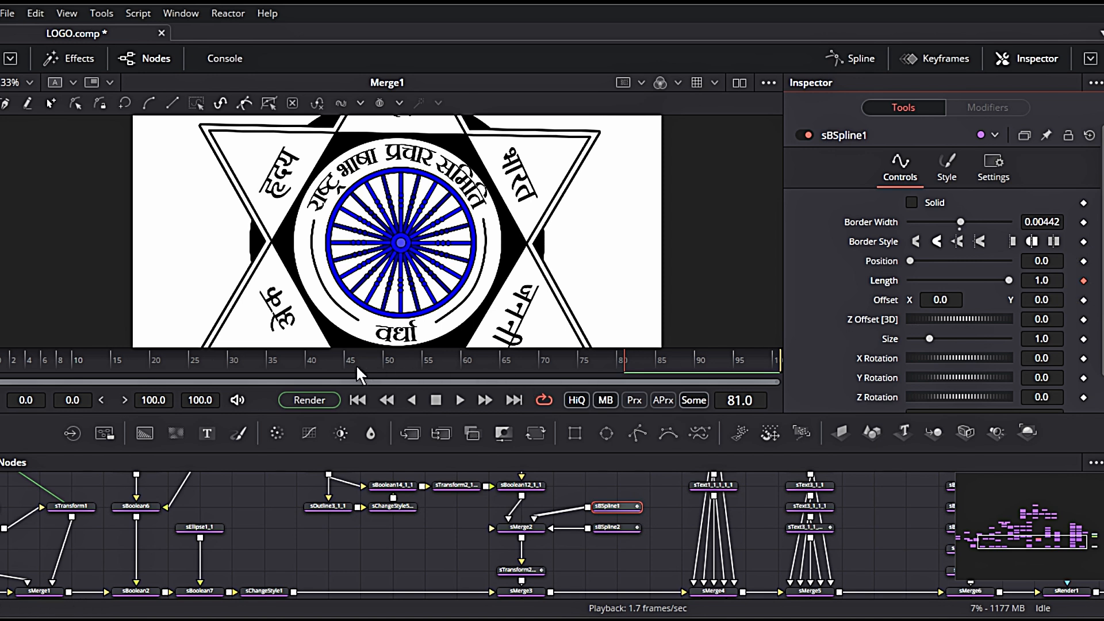
{"action": "left_click_drag", "start_coordinate": [272, 359], "coordinate": [281, 361]}
{"action": "left_click_drag", "start_coordinate": [978, 277], "coordinate": [732, 296]}
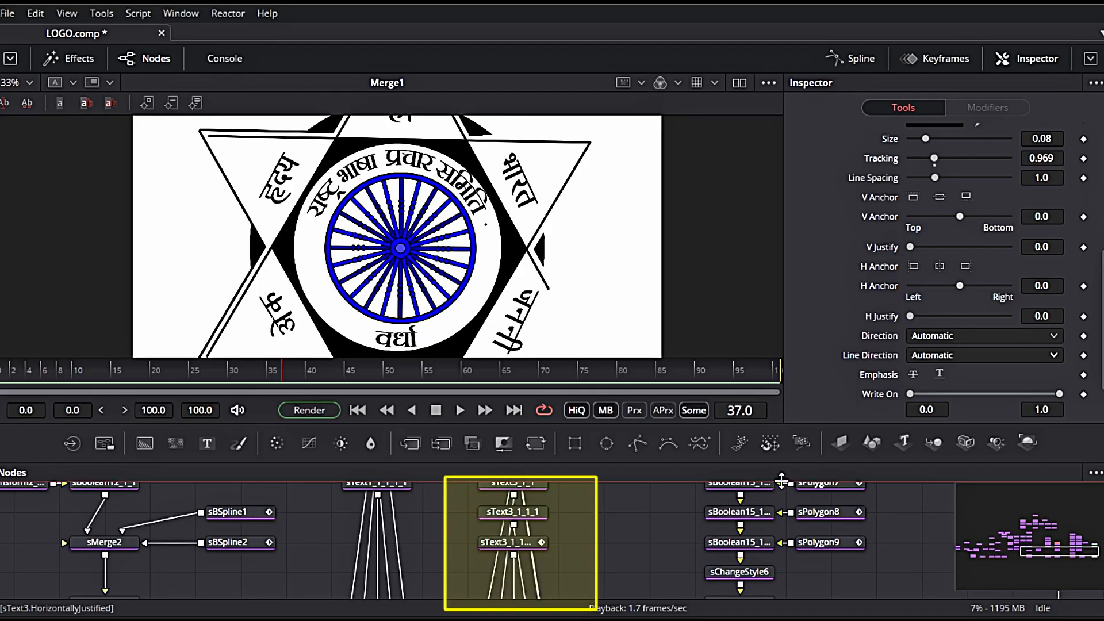
Step: Set the Write On end to 0.0 on the sText3 nodes that form the words along the ring's upper arc
{"action": "scroll", "coordinate": [555, 530], "scroll_direction": "up", "scroll_amount": 3}
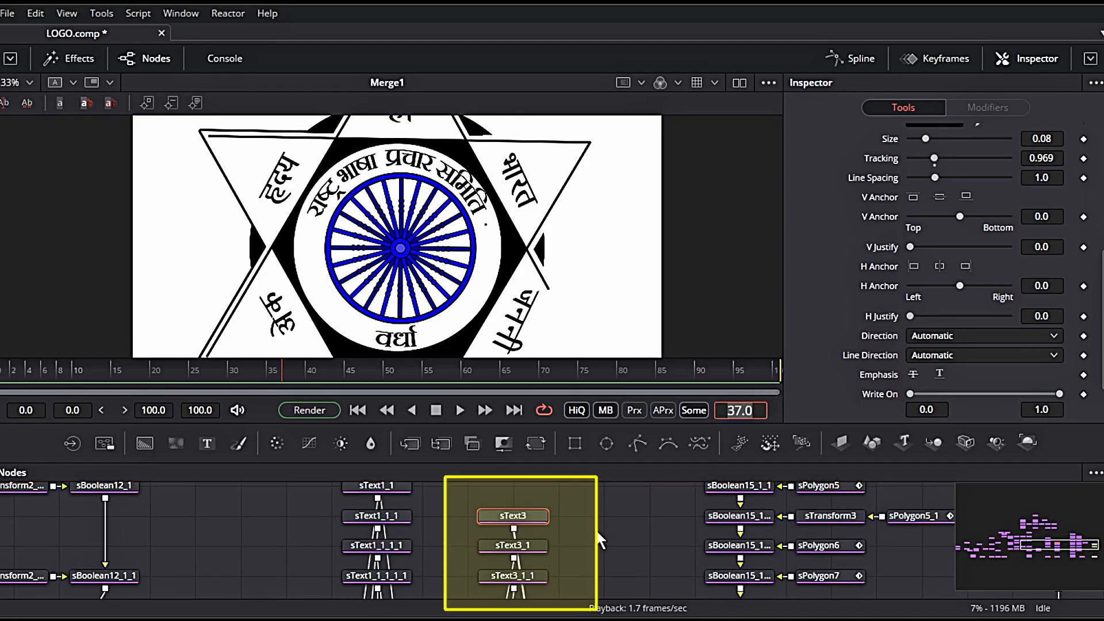
{"action": "left_click_drag", "start_coordinate": [555, 519], "coordinate": [560, 516]}
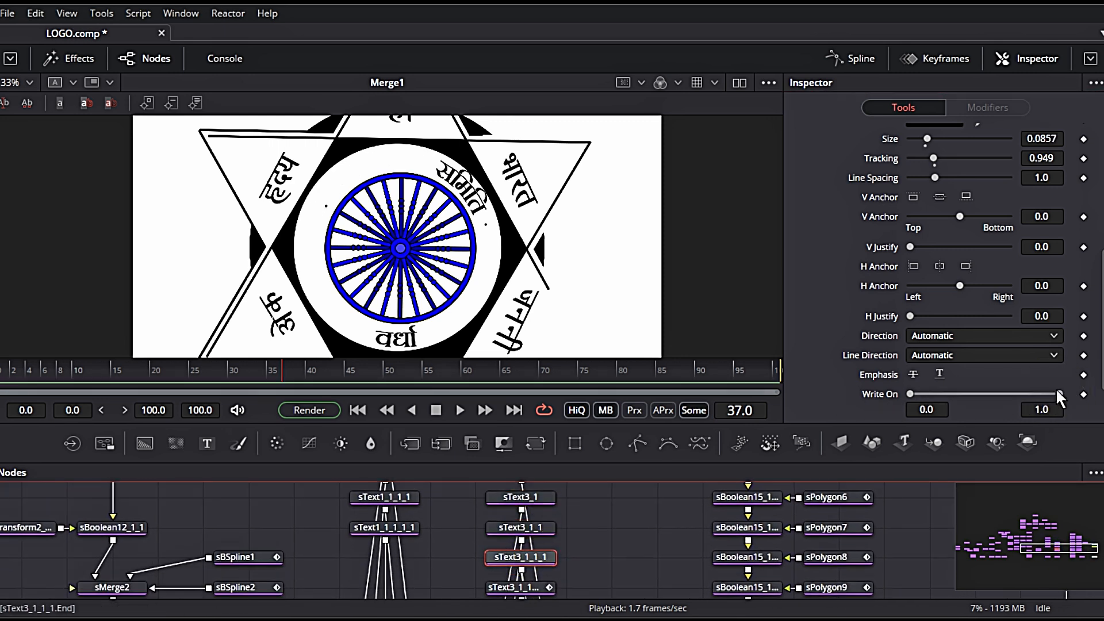
{"action": "left_click_drag", "start_coordinate": [1058, 394], "coordinate": [915, 394]}
{"action": "left_click_drag", "start_coordinate": [630, 510], "coordinate": [628, 557]}
Step: Keyframe the Write On end of sText3 from 0.0 at frame 57 to 1.0 at frame 61
{"action": "left_click", "coordinate": [522, 514]}
{"action": "left_click", "coordinate": [755, 413]}
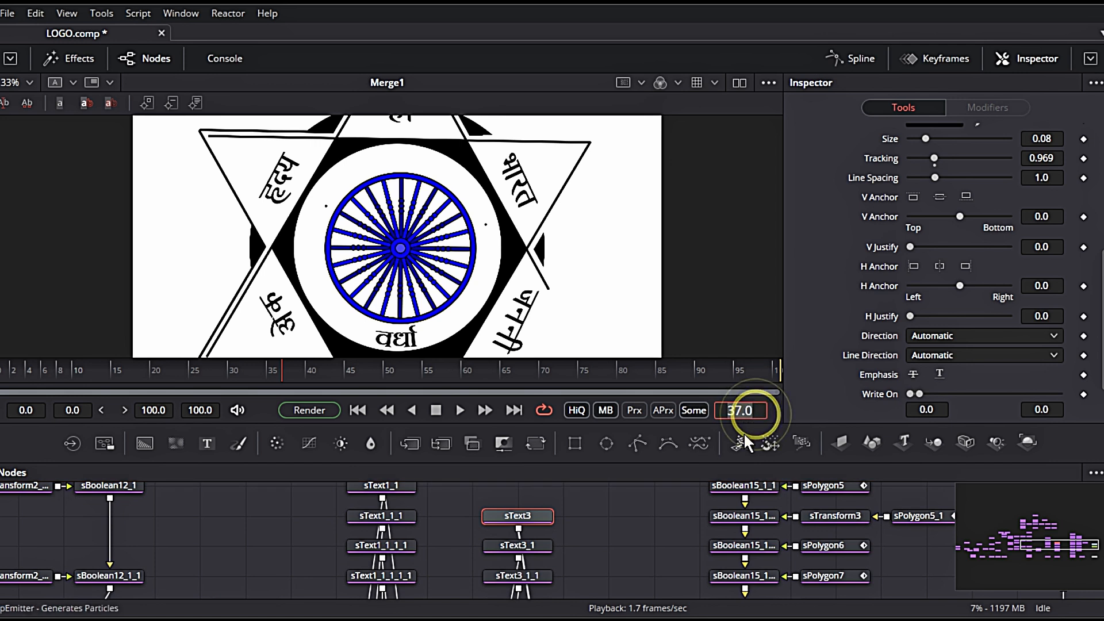
{"action": "type", "text": "57"}
{"action": "key", "text": "Return"}
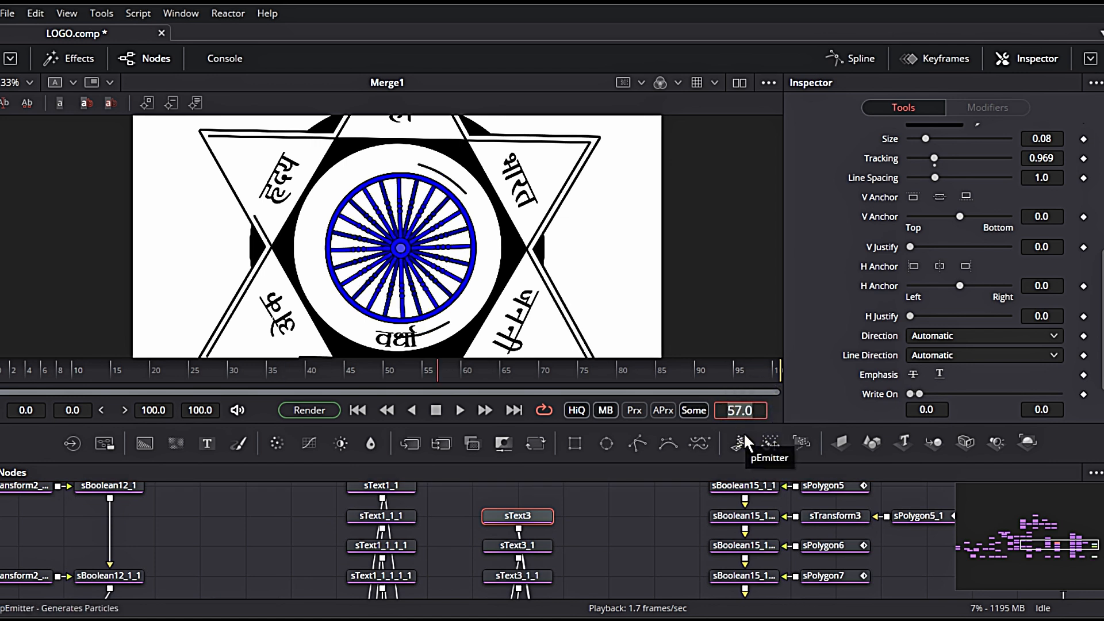
{"action": "left_click", "coordinate": [1083, 394]}
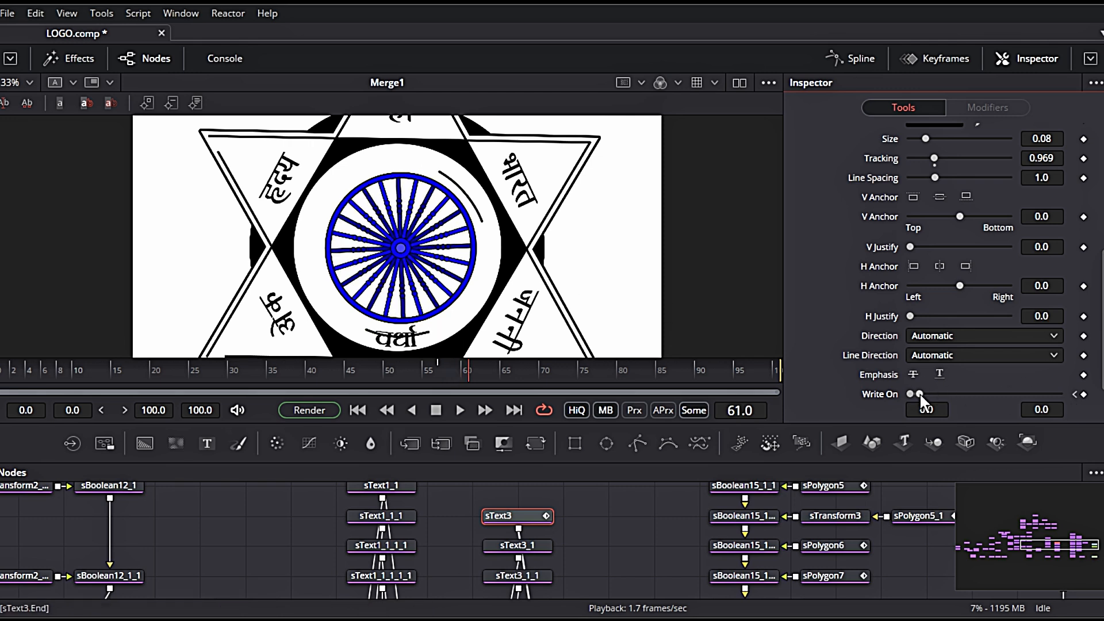
{"action": "left_click_drag", "start_coordinate": [919, 394], "coordinate": [1059, 395]}
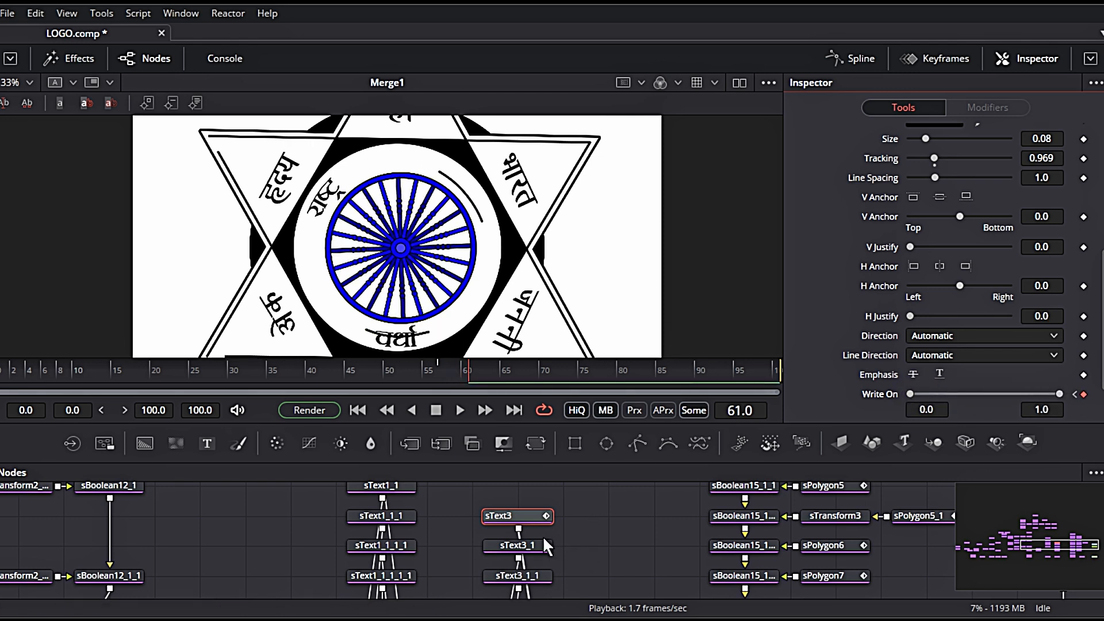
Step: Keyframe the Write On end of sText3_1 starting from 0.0 at frame 61 and advance the playhead for its fully written state
{"action": "left_click", "coordinate": [530, 546]}
{"action": "left_click", "coordinate": [1083, 396]}
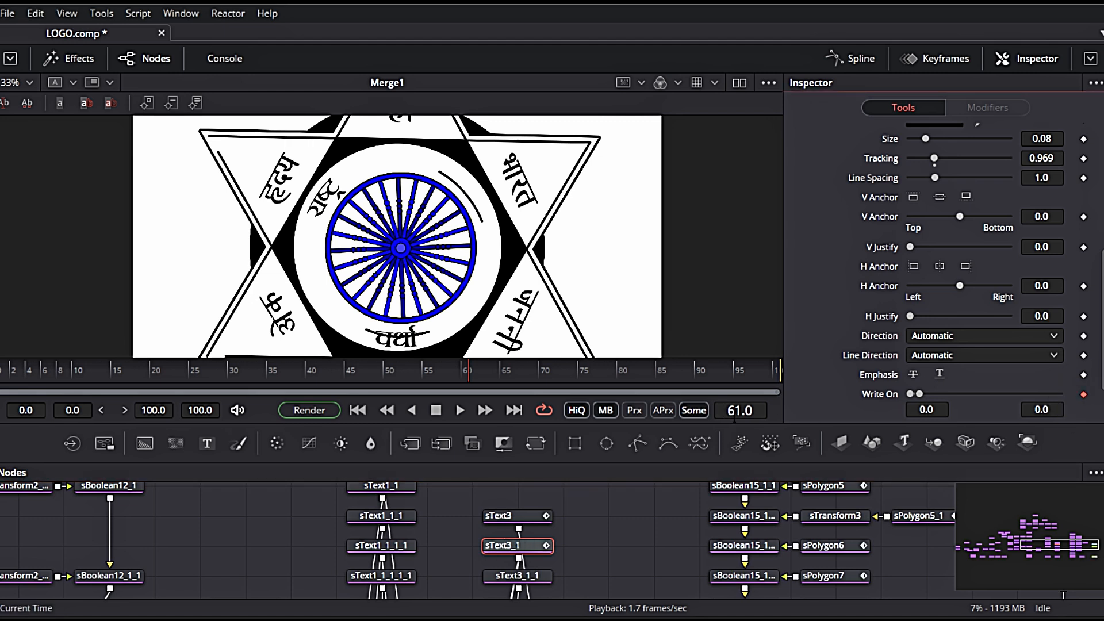
{"action": "left_click", "coordinate": [496, 365]}
Step: Keyframe the Write On end of sText3_1_1 from 0.0 to 1.0, reaching full at frame 70
{"action": "left_click_drag", "start_coordinate": [539, 578], "coordinate": [537, 552]}
{"action": "left_click", "coordinate": [537, 551]}
{"action": "left_click", "coordinate": [1082, 395]}
{"action": "key", "text": "bracketright"}
{"action": "key", "text": "bracketright"}
{"action": "key", "text": "bracketright"}
{"action": "key", "text": "bracketright"}
{"action": "key", "text": "bracketright"}
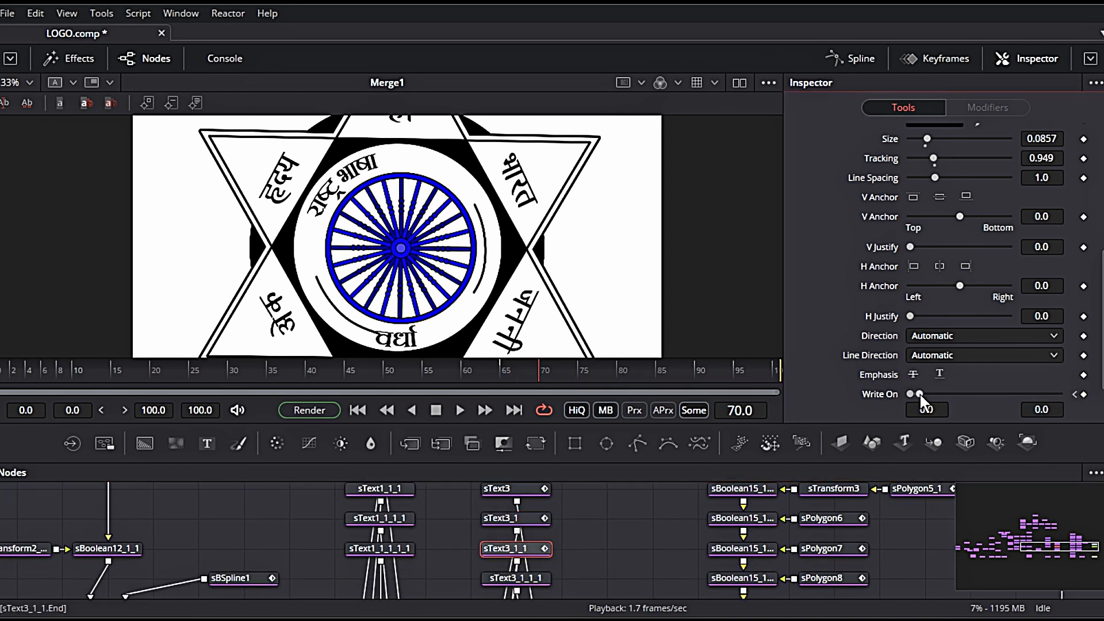
{"action": "left_click_drag", "start_coordinate": [919, 395], "coordinate": [1088, 397]}
Step: Keyframe the Write On end of sText3_1_1_1 from 0.0 at frame 70 to 1.0 at frame 75
{"action": "left_click_drag", "start_coordinate": [518, 578], "coordinate": [518, 562]}
{"action": "left_click", "coordinate": [518, 562]}
{"action": "left_click", "coordinate": [1083, 394]}
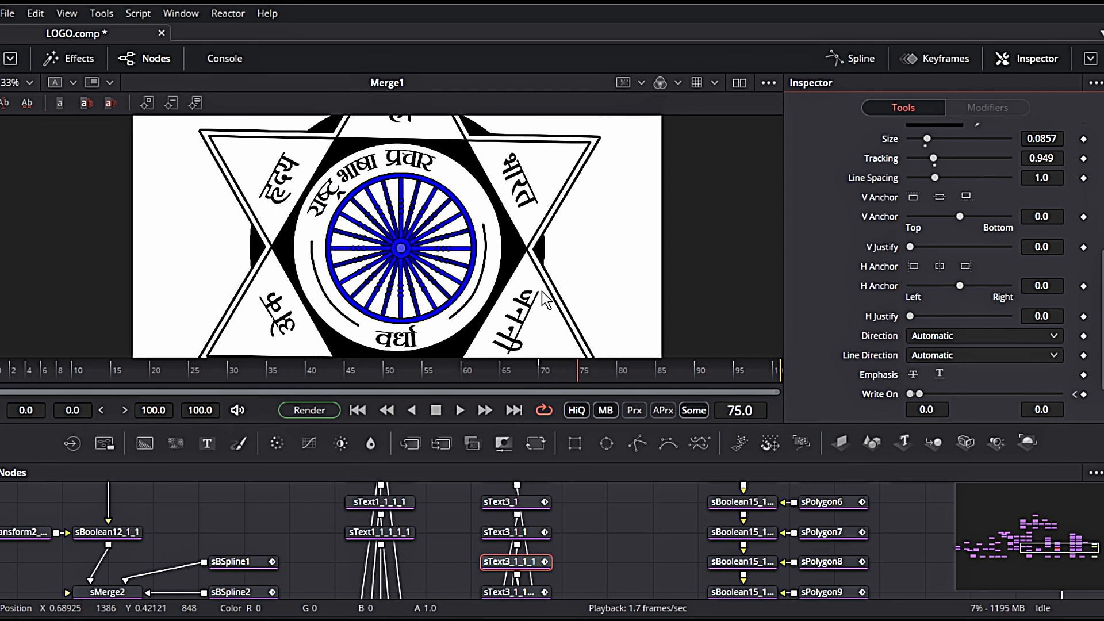
{"action": "mouse_move", "coordinate": [564, 375]}
{"action": "left_mouse_down"}
{"action": "mouse_move", "coordinate": [575, 372]}
{"action": "mouse_move", "coordinate": [385, 367]}
{"action": "mouse_move", "coordinate": [573, 376]}
{"action": "left_mouse_up"}
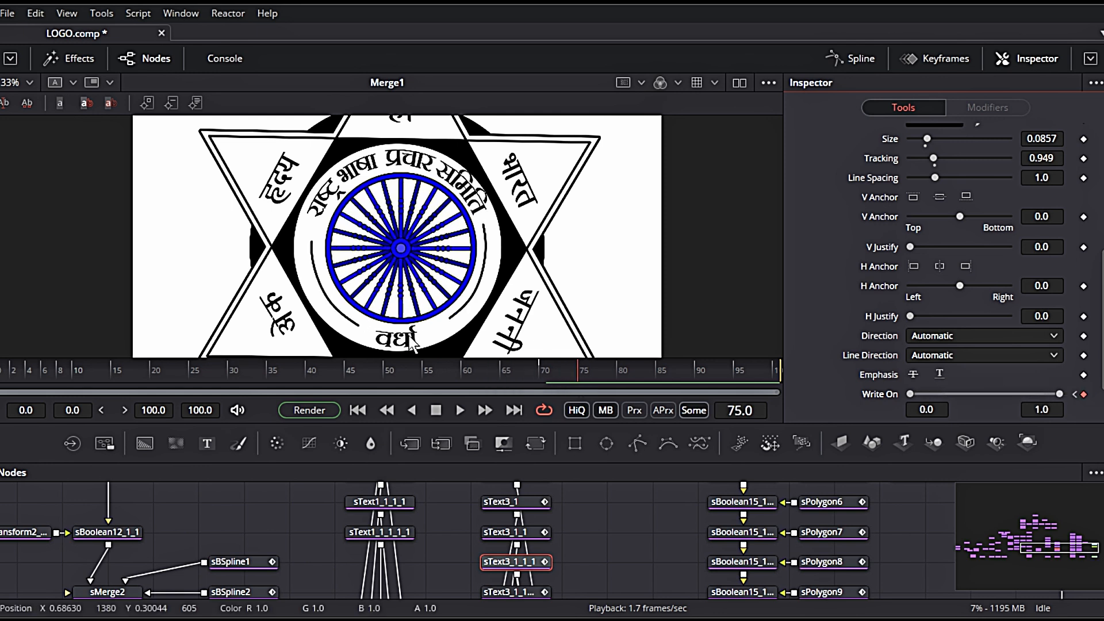
Step: Keyframe the shading Alpha of sText3_1_1_1_1 so the word below the wheel fades in to 1.0 from frame 75
{"action": "scroll", "coordinate": [612, 538], "scroll_direction": "down", "scroll_amount": 2}
{"action": "left_click", "coordinate": [528, 547]}
{"action": "left_click", "coordinate": [987, 173]}
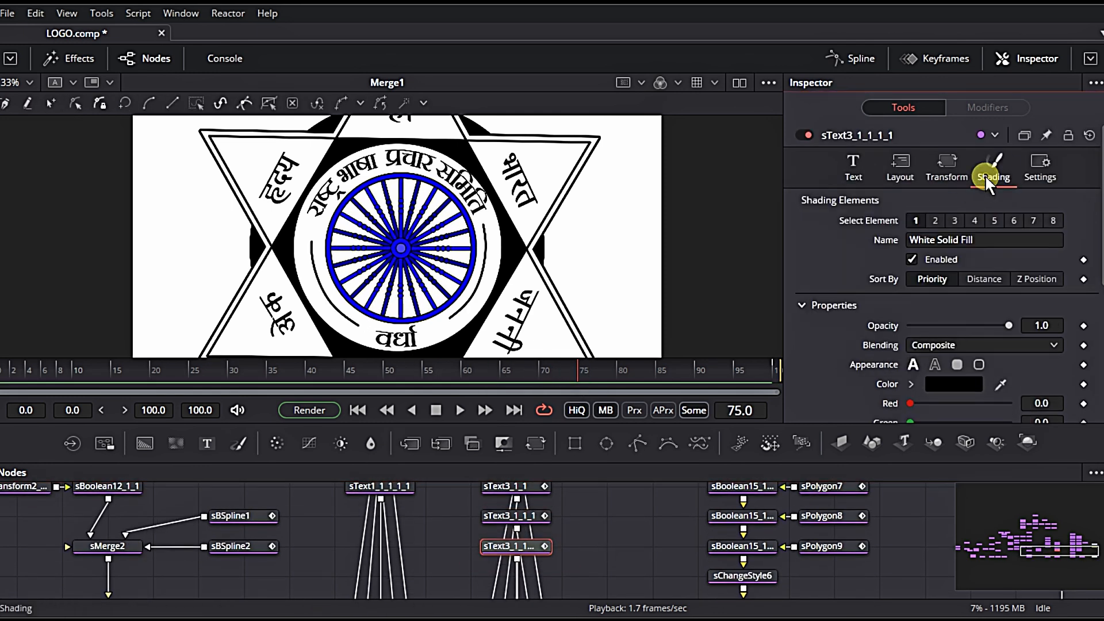
{"action": "scroll", "coordinate": [999, 277], "scroll_direction": "down", "scroll_amount": 2}
{"action": "scroll", "coordinate": [1001, 280], "scroll_direction": "down", "scroll_amount": 2}
{"action": "mouse_move", "coordinate": [1009, 275]}
{"action": "left_mouse_down"}
{"action": "mouse_move", "coordinate": [909, 275]}
{"action": "mouse_move", "coordinate": [1010, 275]}
{"action": "left_mouse_up"}
{"action": "left_click", "coordinate": [1083, 275]}
{"action": "left_click", "coordinate": [617, 375]}
{"action": "left_click_drag", "start_coordinate": [544, 368], "coordinate": [643, 382]}
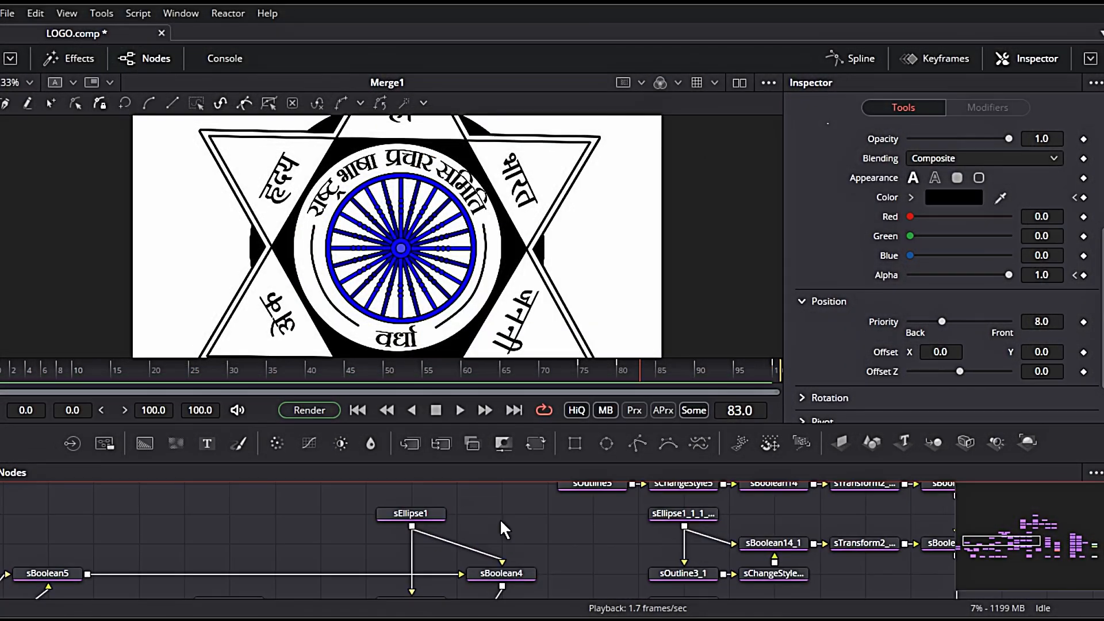
Step: Keyframe the Width and Height of sEllipse1 at frame 75 and reduce the Width to its minimum at frame 54
{"action": "left_click", "coordinate": [438, 517]}
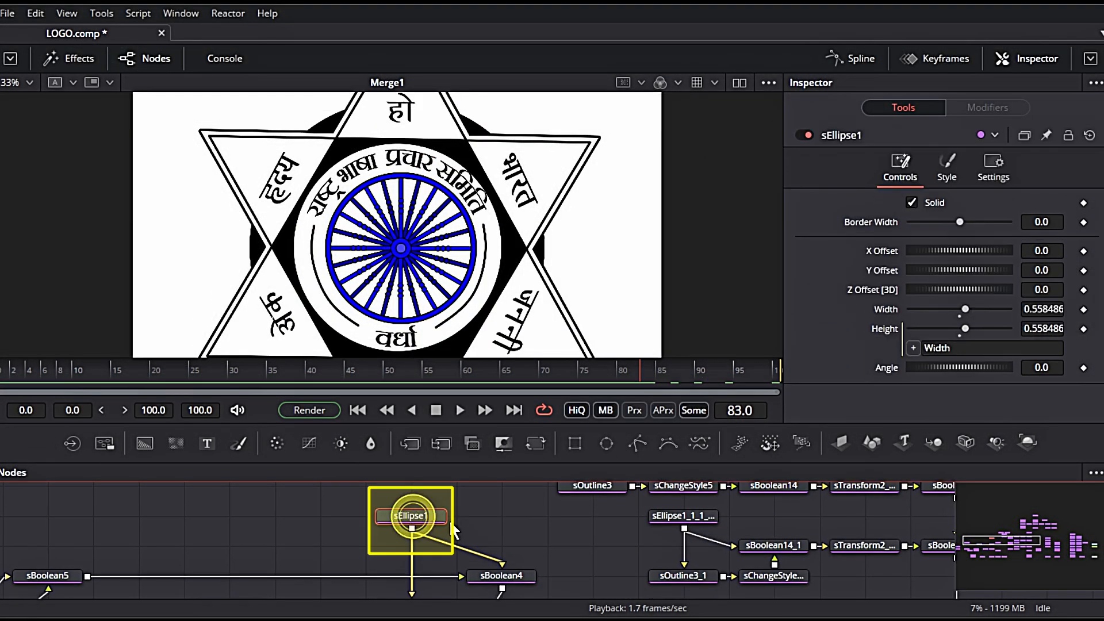
{"action": "left_click", "coordinate": [737, 410]}
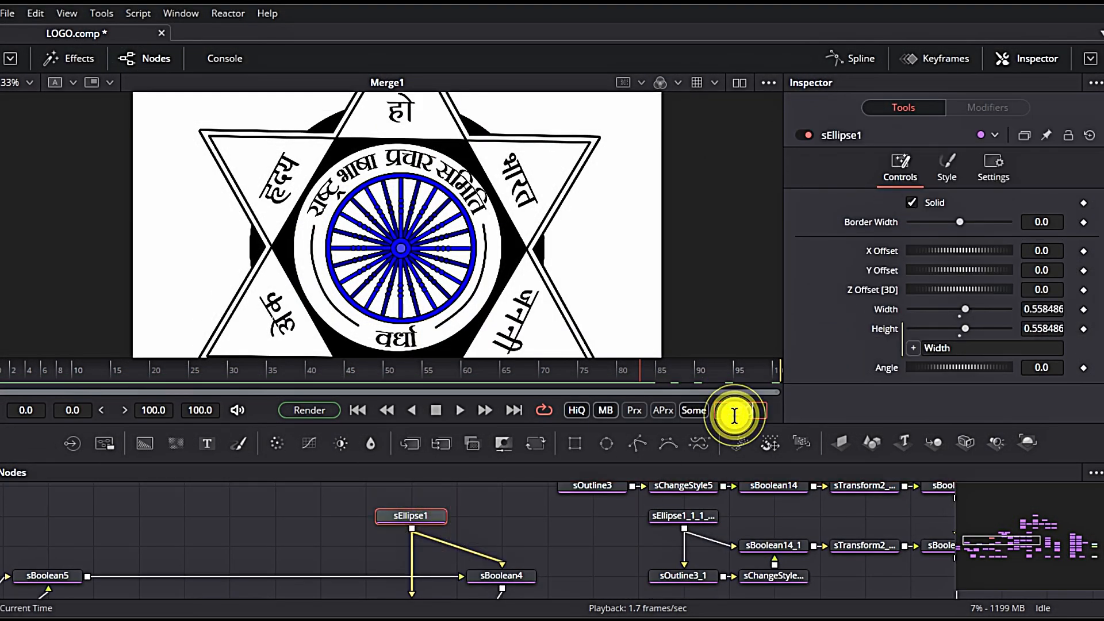
{"action": "type", "text": "75"}
{"action": "key", "text": "Return"}
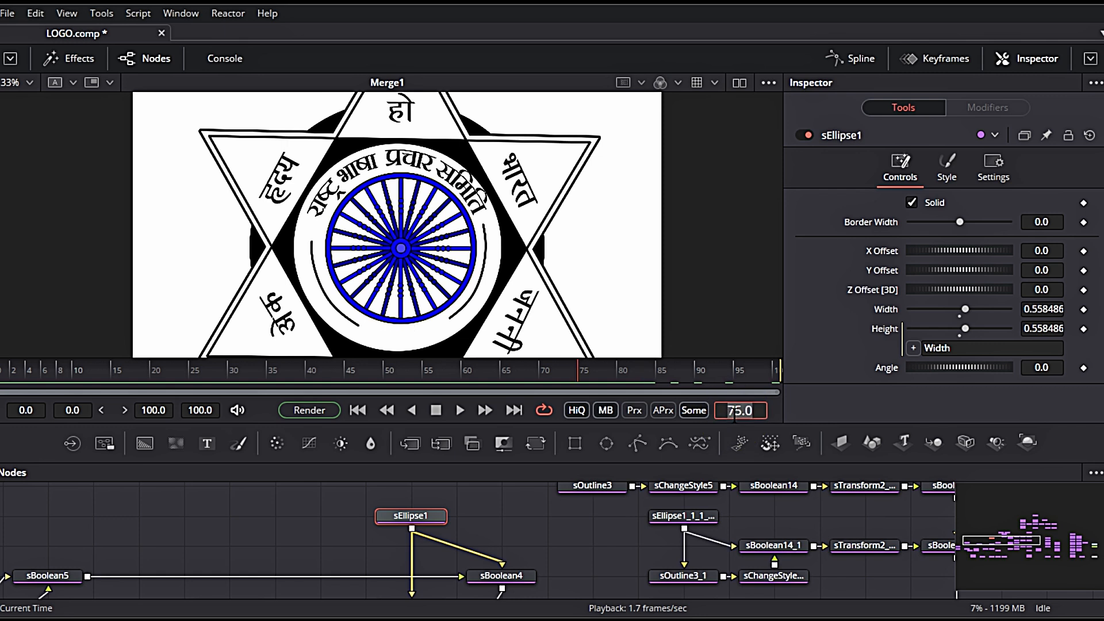
{"action": "left_click", "coordinate": [1083, 309]}
{"action": "left_click", "coordinate": [1083, 329]}
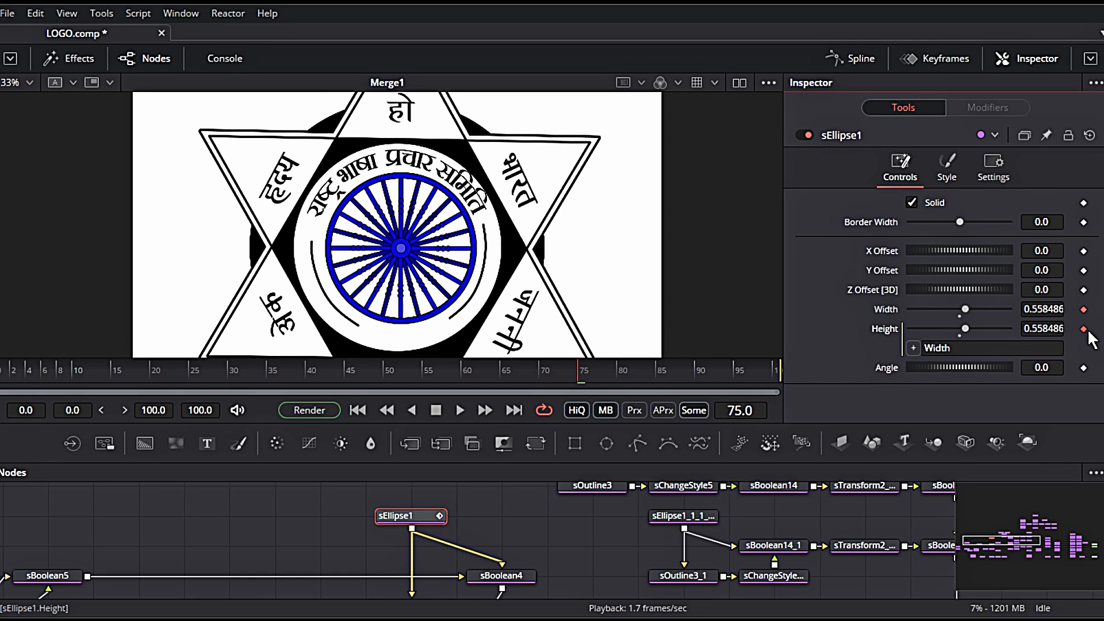
{"action": "left_click", "coordinate": [737, 410]}
{"action": "type", "text": "54"}
{"action": "key", "text": "Return"}
{"action": "left_click_drag", "start_coordinate": [965, 309], "coordinate": [910, 309]}
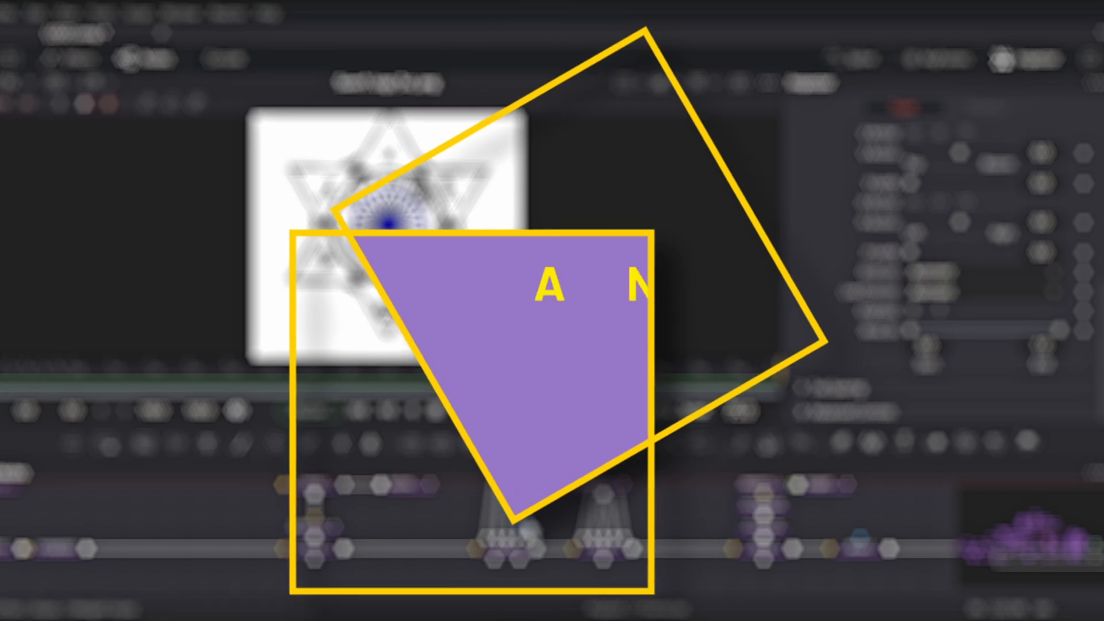
Step: At frame 80, set the Write On end to 0.0 on sText1 and its copies for the words in the star points
{"action": "left_click", "coordinate": [530, 511]}
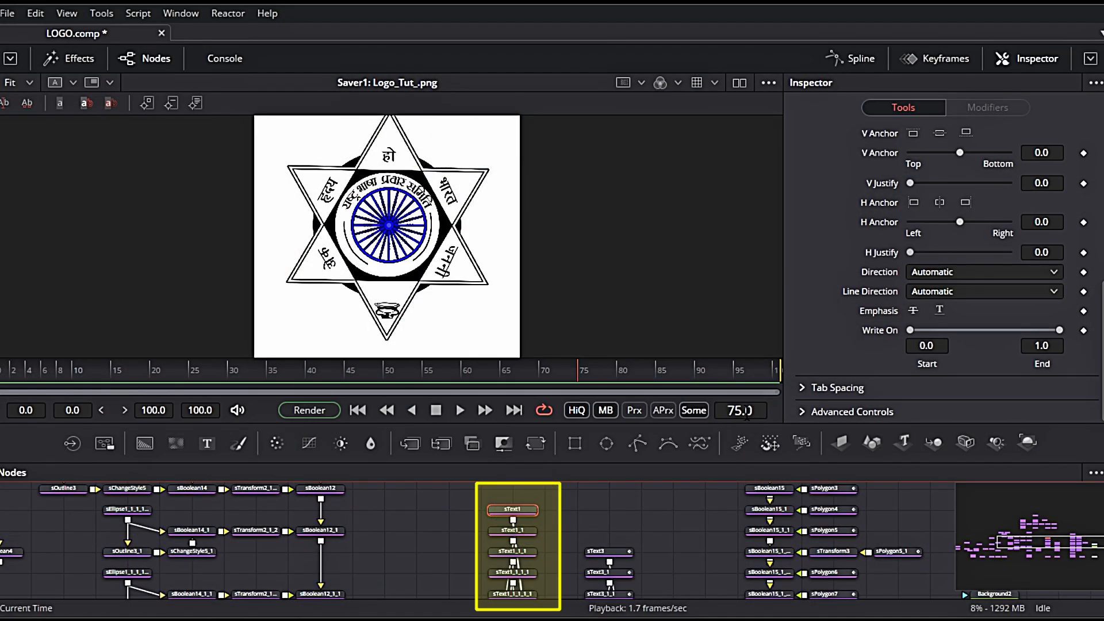
{"action": "left_click", "coordinate": [746, 411]}
{"action": "type", "text": "80"}
{"action": "key", "text": "Return"}
{"action": "left_click_drag", "start_coordinate": [1059, 330], "coordinate": [914, 330]}
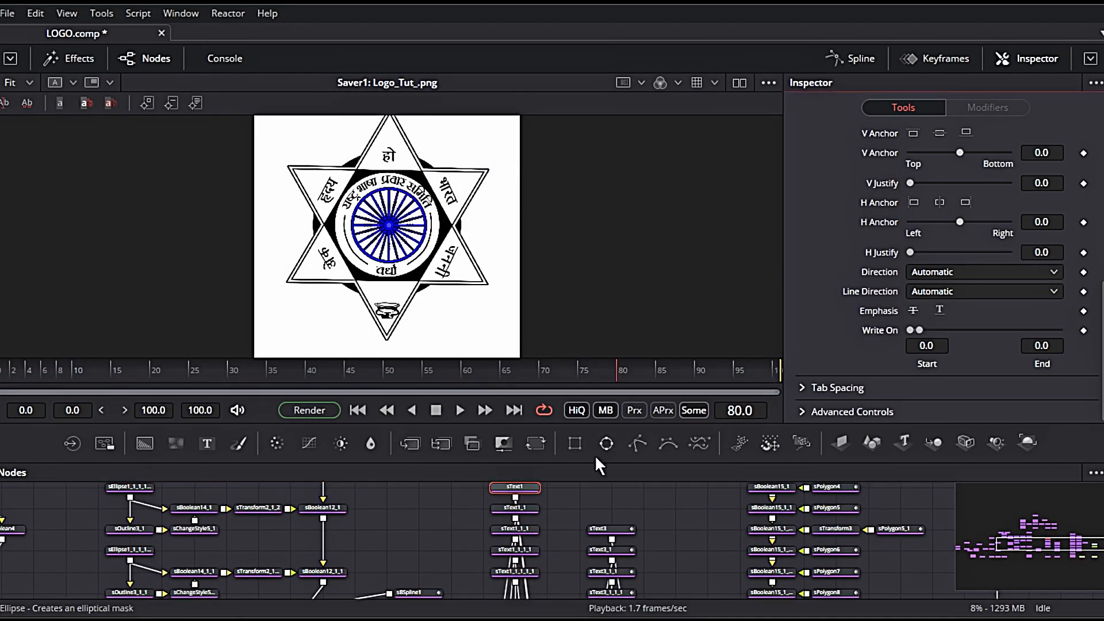
{"action": "left_click", "coordinate": [520, 534]}
{"action": "left_click_drag", "start_coordinate": [1060, 330], "coordinate": [914, 330]}
{"action": "left_click", "coordinate": [515, 556]}
{"action": "mouse_move", "coordinate": [1059, 330]}
{"action": "left_mouse_down"}
{"action": "mouse_move", "coordinate": [915, 330]}
{"action": "mouse_move", "coordinate": [1059, 330]}
{"action": "left_mouse_up"}
Step: Keyframe the Write On end of the first two sText1 words one after the other, starting from 0.0 at frame 80 and continuing from frame 84
{"action": "left_click", "coordinate": [532, 520]}
{"action": "left_click", "coordinate": [1083, 330]}
{"action": "left_click", "coordinate": [736, 410]}
{"action": "type", "text": "84"}
{"action": "key", "text": "Return"}
{"action": "left_click", "coordinate": [519, 542]}
{"action": "left_click", "coordinate": [1083, 331]}
{"action": "key", "text": "Return"}
{"action": "left_click_drag", "start_coordinate": [919, 330], "coordinate": [1059, 330]}
Step: Keyframe the Write On end of the following sText1 copy from 0.0 to full at frame 92
{"action": "left_click", "coordinate": [519, 564]}
{"action": "left_click", "coordinate": [1083, 331]}
{"action": "left_click", "coordinate": [737, 410]}
{"action": "type", "text": "92"}
{"action": "key", "text": "Return"}
{"action": "left_click_drag", "start_coordinate": [919, 330], "coordinate": [1060, 330]}
Step: Keyframe the Write On end of sText1_1_1_1_1 from 0.0 at frame 96 to full at frame 100
{"action": "left_click_drag", "start_coordinate": [919, 330], "coordinate": [1059, 330]}
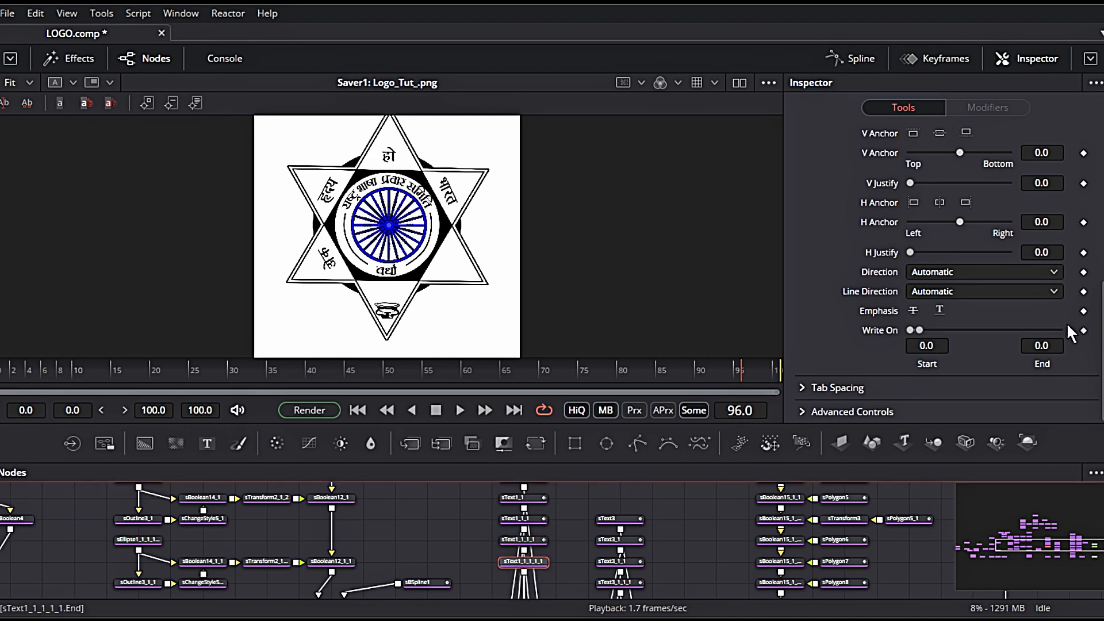
{"action": "left_click", "coordinate": [737, 410]}
{"action": "type", "text": "100"}
{"action": "key", "text": "Return"}
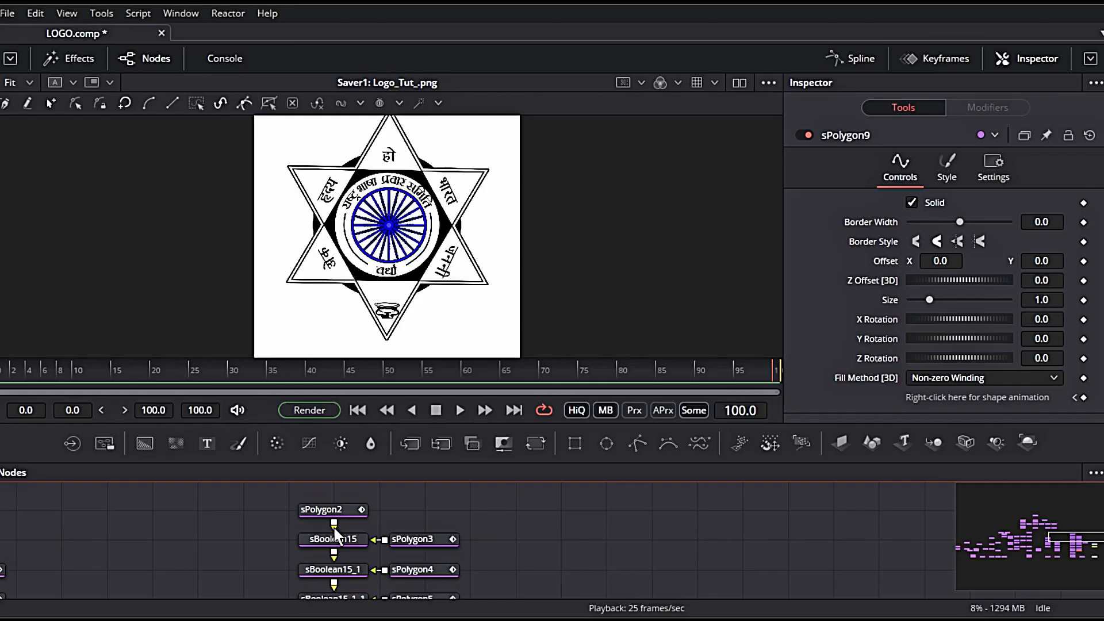
Step: Select sTransform4 after the lamp's shapes and turn the viewer's on-screen controls back on
{"action": "scroll", "coordinate": [376, 316], "scroll_direction": "up", "scroll_amount": 5}
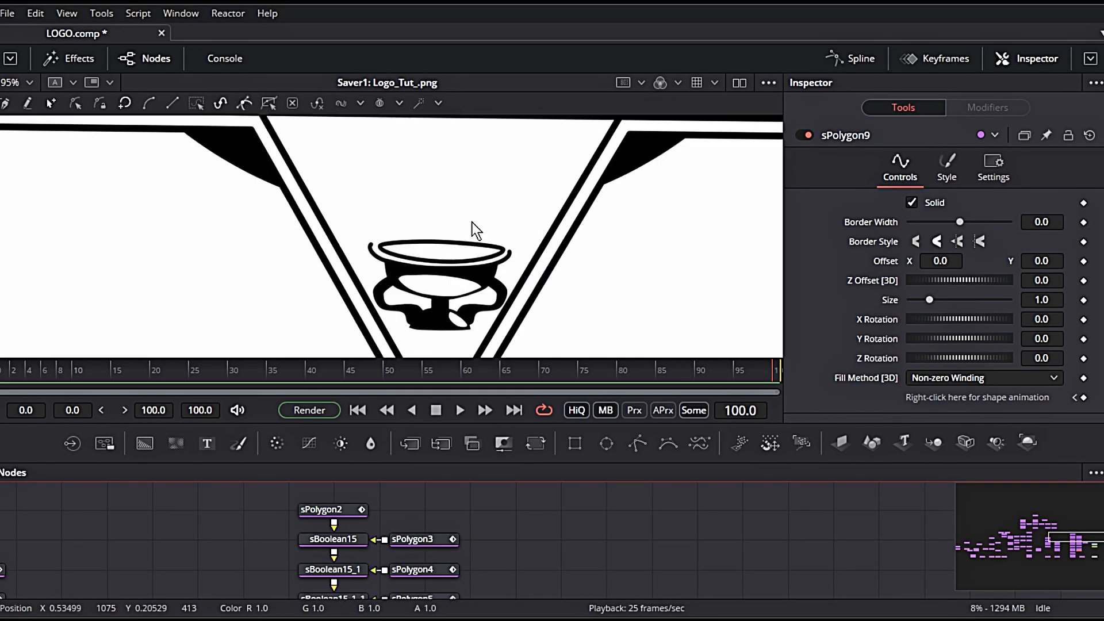
{"action": "scroll", "coordinate": [337, 568], "scroll_direction": "down", "scroll_amount": 5}
{"action": "left_click", "coordinate": [339, 575]}
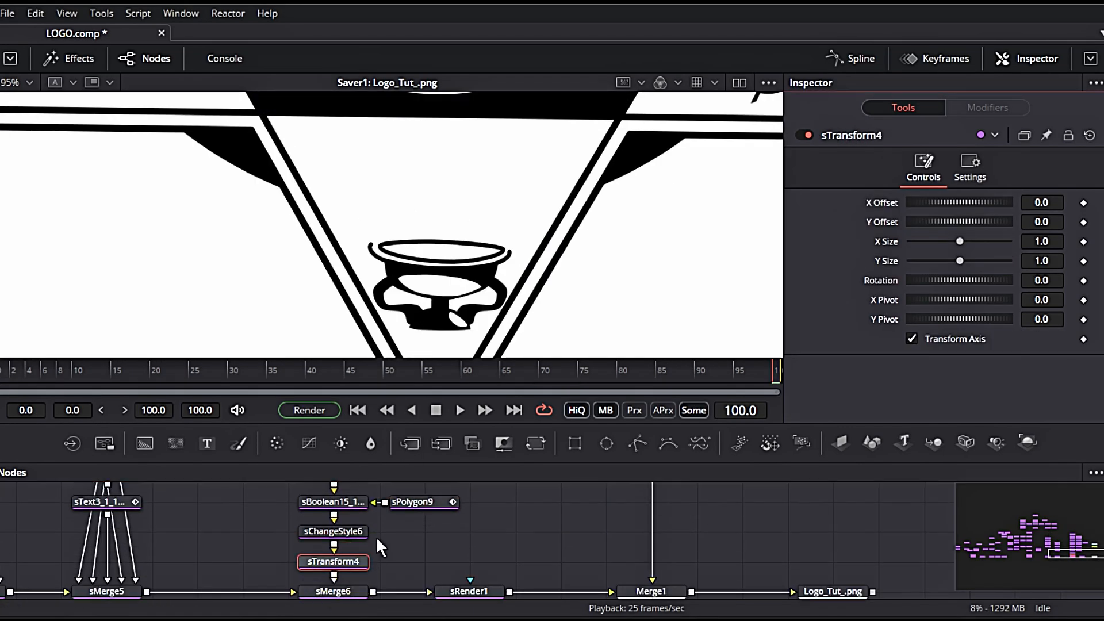
{"action": "left_click", "coordinate": [769, 83]}
{"action": "left_click", "coordinate": [717, 118]}
Step: Set sTransform4's Y Pivot to -0.353 at the lamp's base and turn off the viewer's on-screen controls
{"action": "left_click_drag", "start_coordinate": [1041, 319], "coordinate": [1032, 320]}
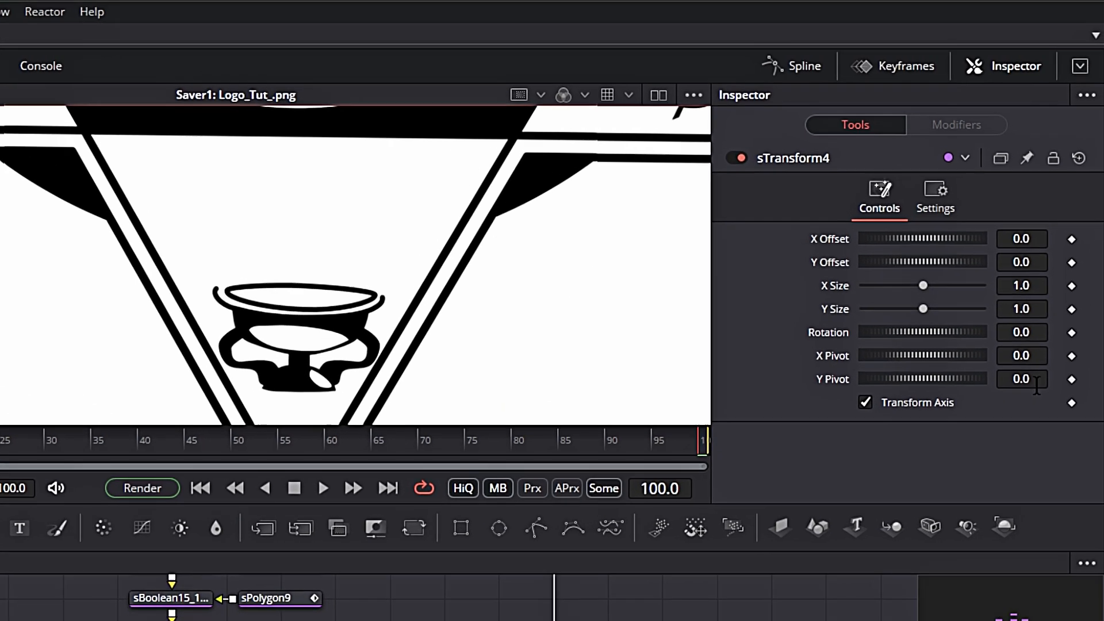
{"action": "left_click_drag", "start_coordinate": [897, 419], "coordinate": [865, 420]}
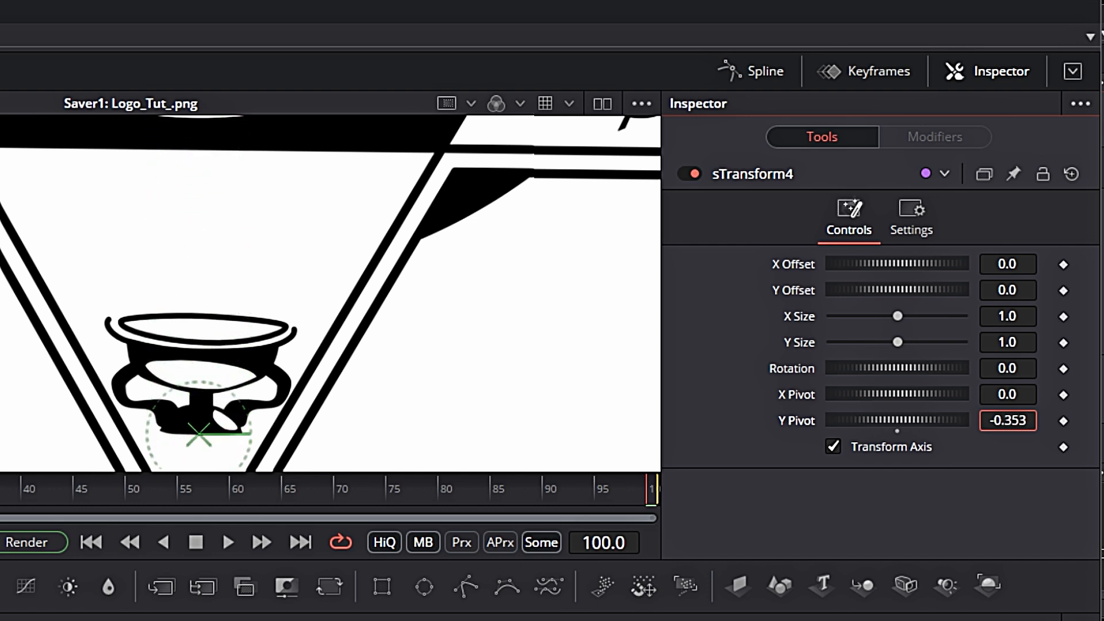
{"action": "left_click", "coordinate": [641, 103]}
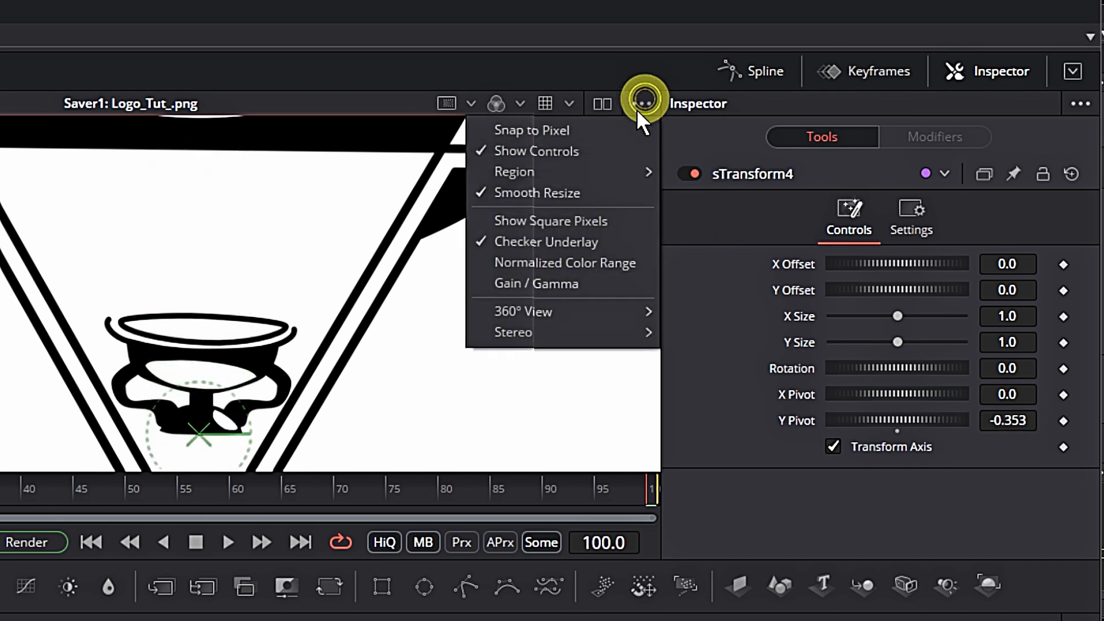
{"action": "left_click", "coordinate": [573, 150]}
Step: At frame 75, keyframe sTransform4's X Size and Y Size at 0.0
{"action": "left_click", "coordinate": [592, 542]}
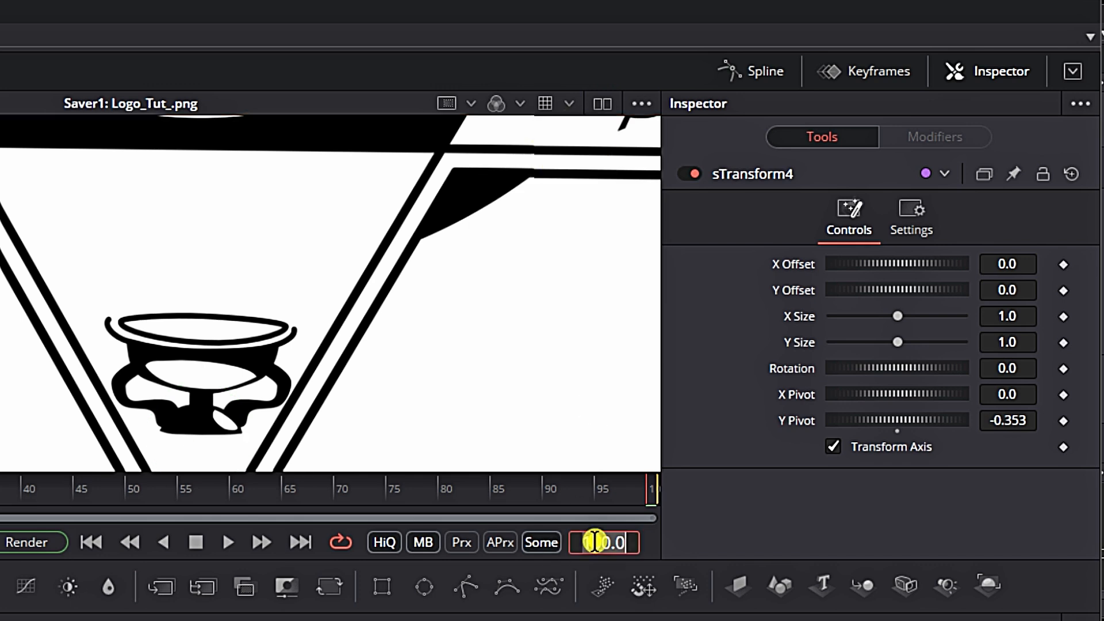
{"action": "type", "text": "75"}
{"action": "key", "text": "Return"}
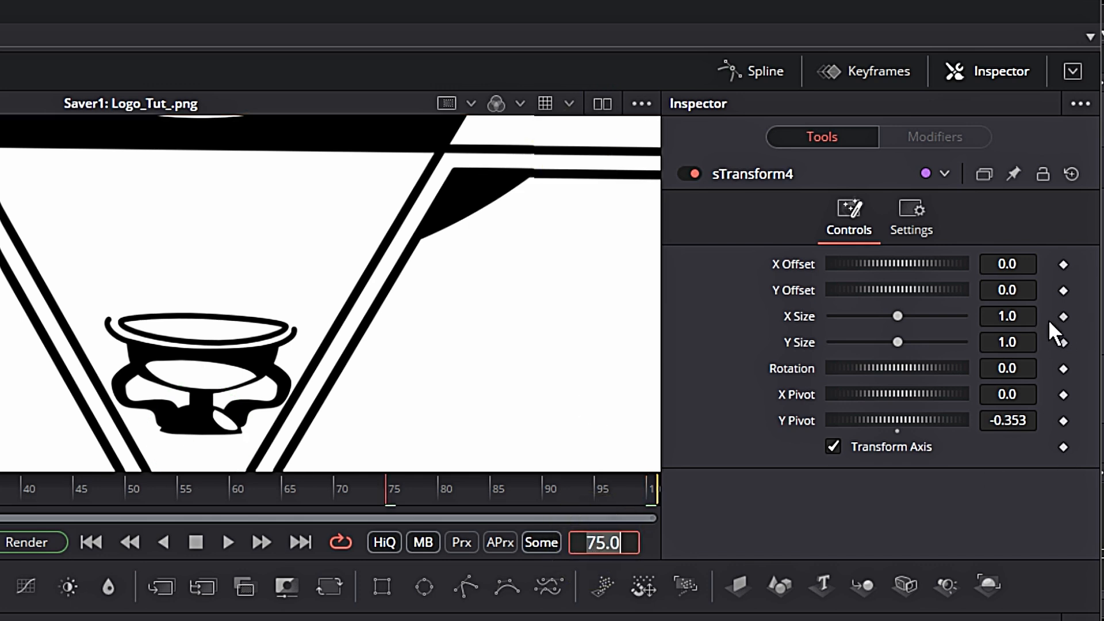
{"action": "left_click", "coordinate": [1063, 316]}
{"action": "left_click", "coordinate": [1063, 342]}
{"action": "left_click_drag", "start_coordinate": [897, 342], "coordinate": [754, 346]}
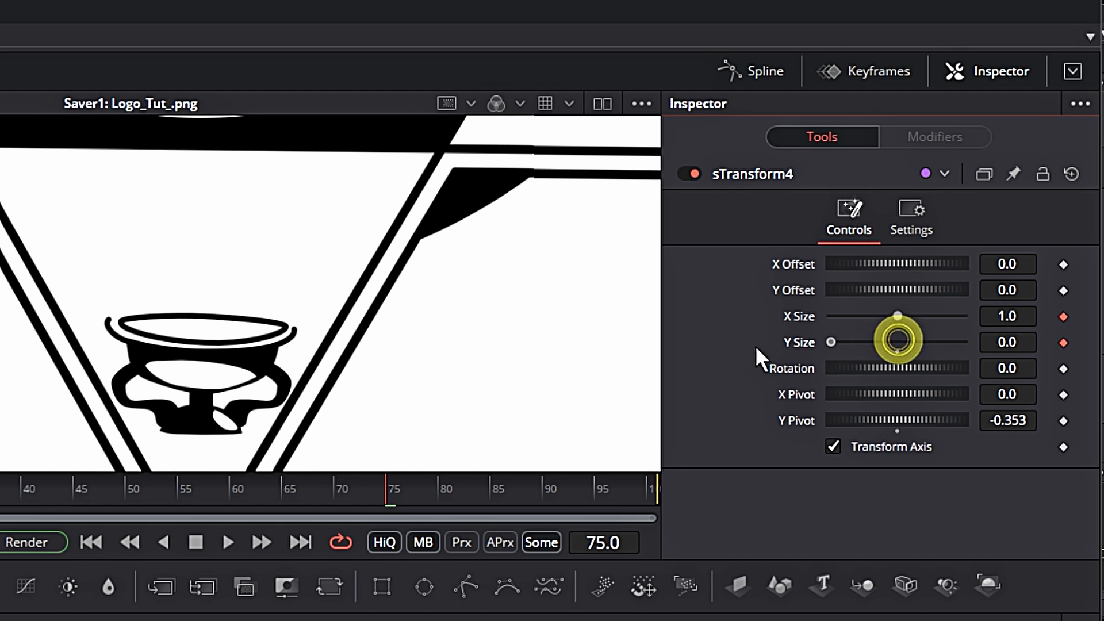
{"action": "left_click_drag", "start_coordinate": [897, 315], "coordinate": [693, 311]}
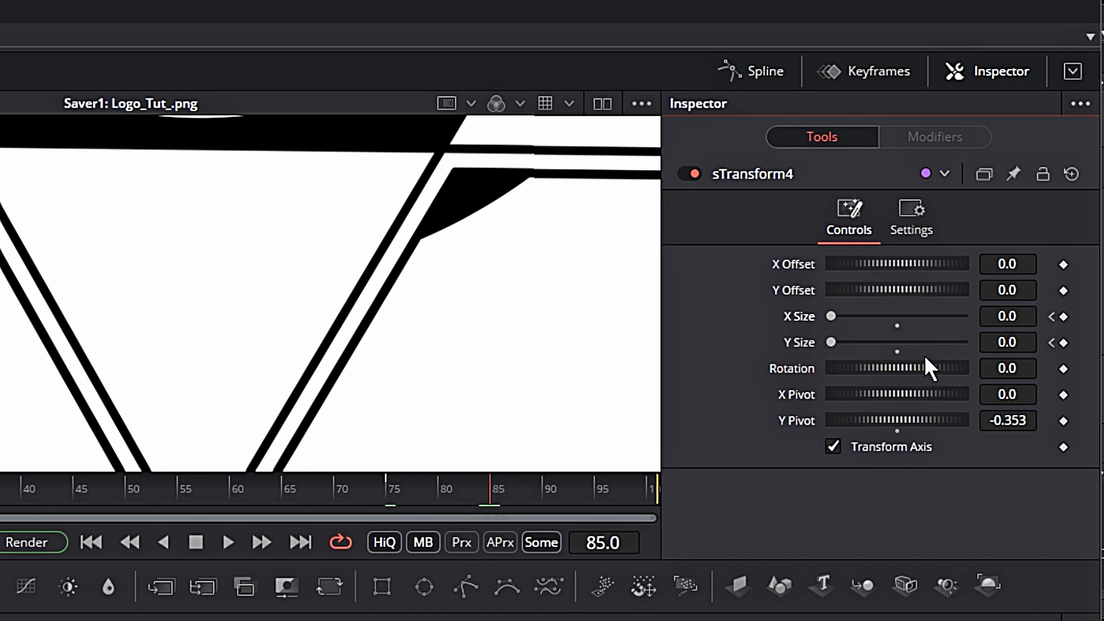
Step: At frame 85, keyframe sTransform4's X Size and Y Size at their default 1.0 and scrub through the growth
{"action": "left_click", "coordinate": [897, 351]}
{"action": "left_click", "coordinate": [897, 326]}
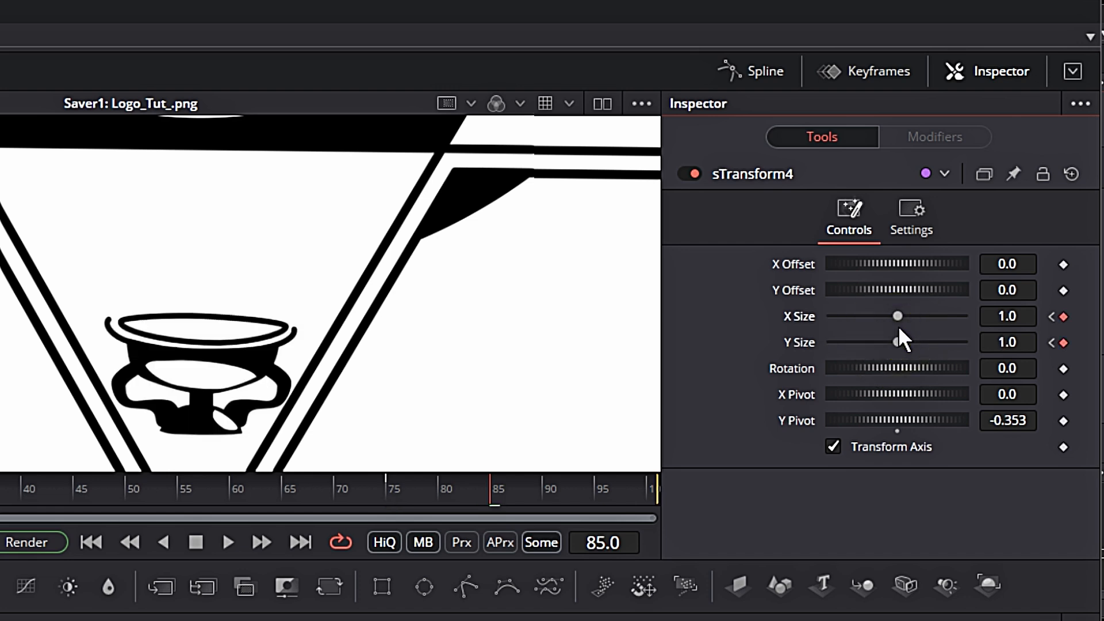
{"action": "left_click_drag", "start_coordinate": [403, 496], "coordinate": [494, 488]}
Step: At frame 82, keyframe sTransform4's X Size at 0.662 and Y Size at 1.183 to stretch the lamp upward
{"action": "left_click", "coordinate": [601, 537]}
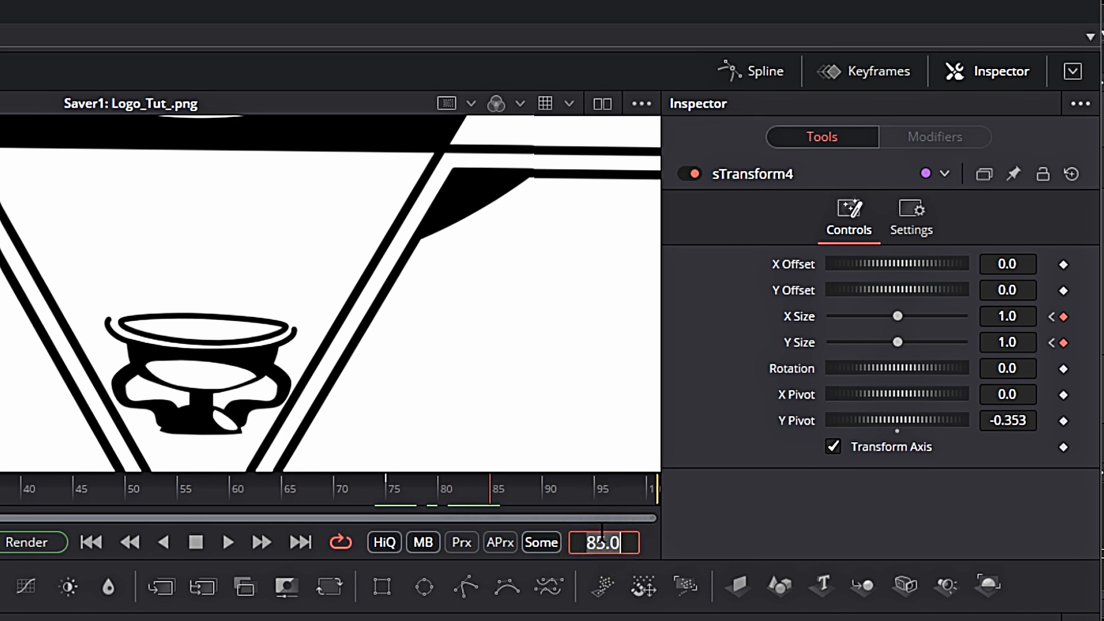
{"action": "type", "text": "82"}
{"action": "key", "text": "Return"}
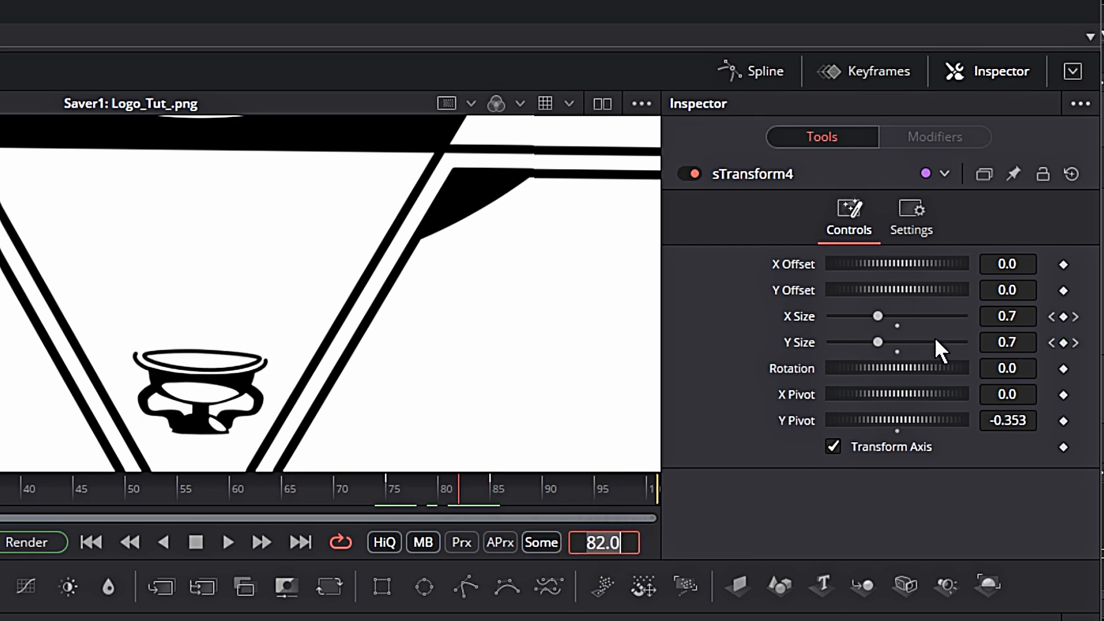
{"action": "left_click", "coordinate": [1025, 316]}
{"action": "left_click_drag", "start_coordinate": [1026, 316], "coordinate": [1016, 338]}
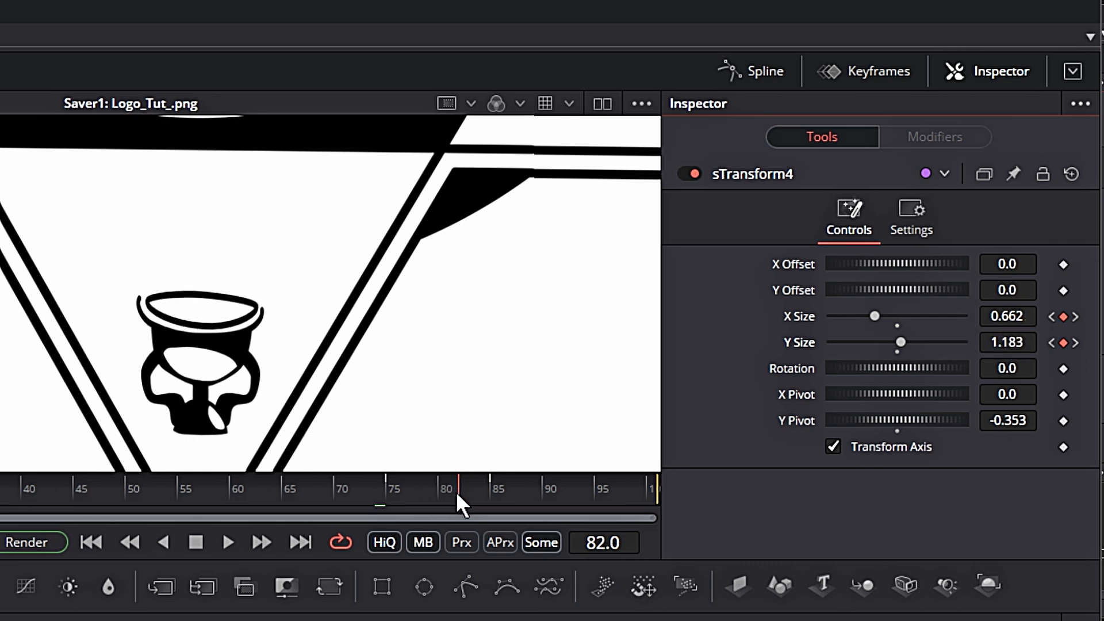
Step: At frame 79, keyframe sTransform4's X Size at 0.2 and Y Size at 0.56, and play back the lamp's growth
{"action": "left_click", "coordinate": [433, 492]}
{"action": "left_click_drag", "start_coordinate": [859, 316], "coordinate": [844, 315]}
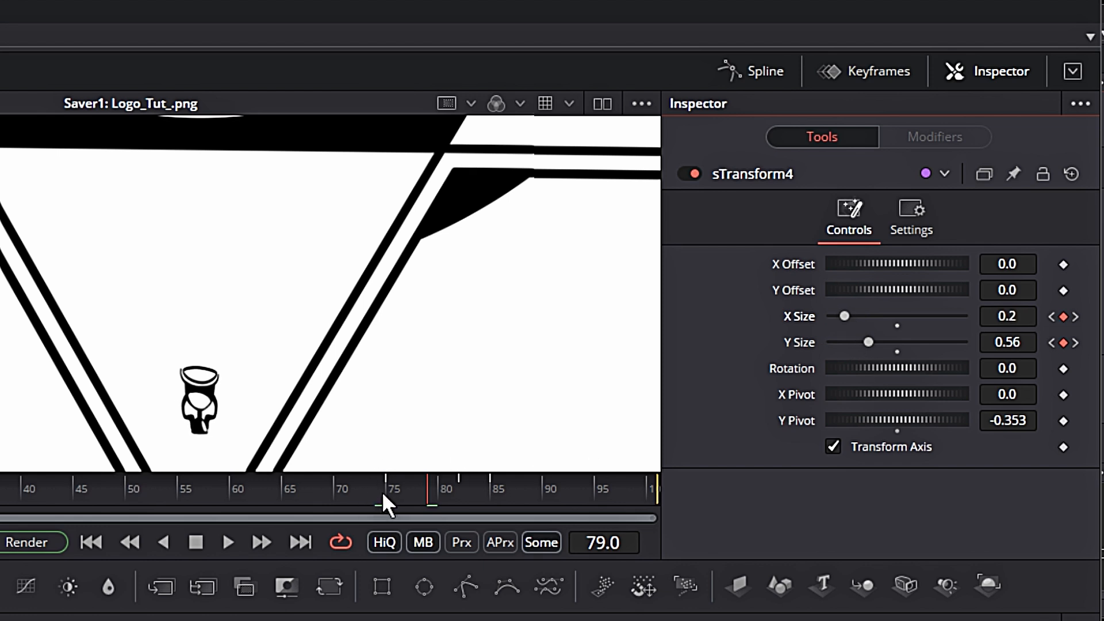
{"action": "left_click", "coordinate": [353, 490]}
{"action": "left_click", "coordinate": [228, 540]}
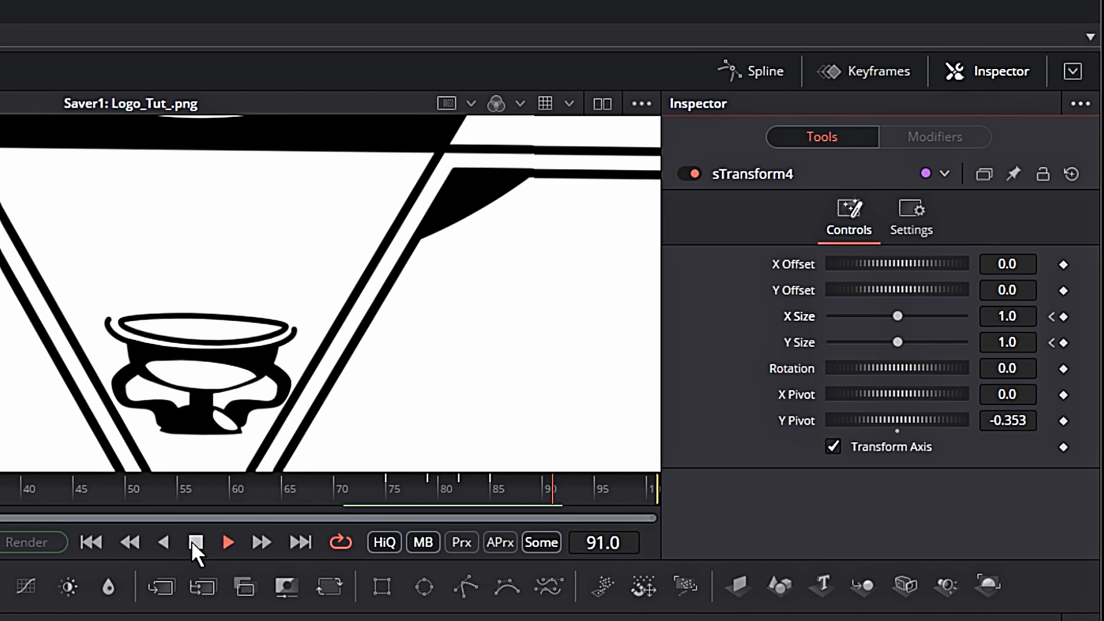
{"action": "left_click", "coordinate": [193, 542]}
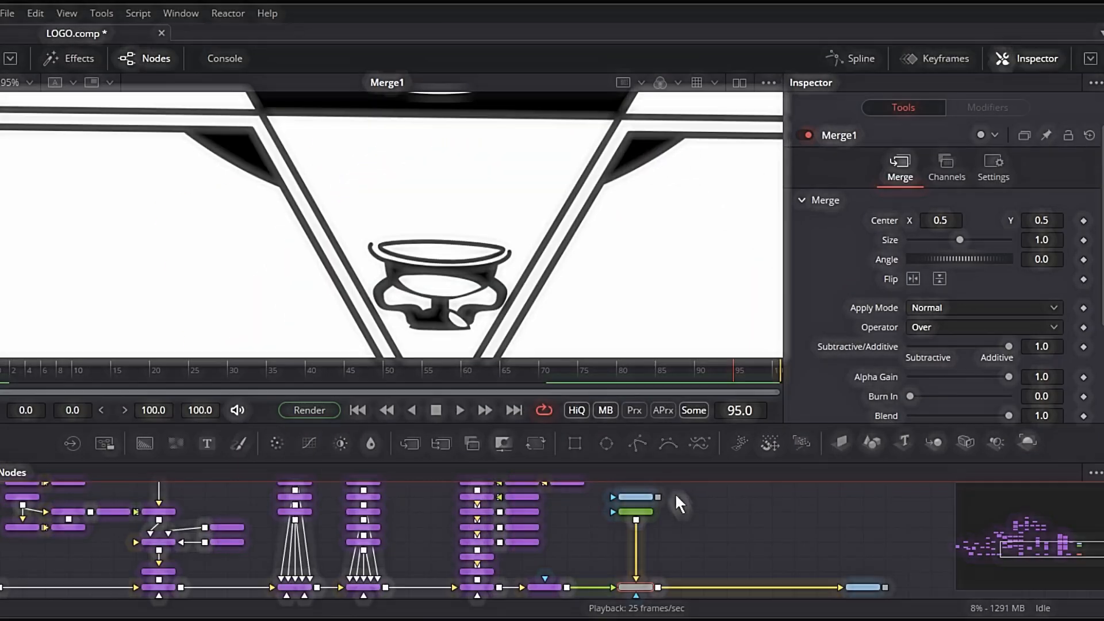
Step: Make room after sRender1 in the node graph and add a Paint node and a Background node there
{"action": "scroll", "coordinate": [662, 540], "scroll_direction": "down", "scroll_amount": 1}
{"action": "left_click", "coordinate": [796, 556]}
{"action": "scroll", "coordinate": [594, 551], "scroll_direction": "up", "scroll_amount": 3}
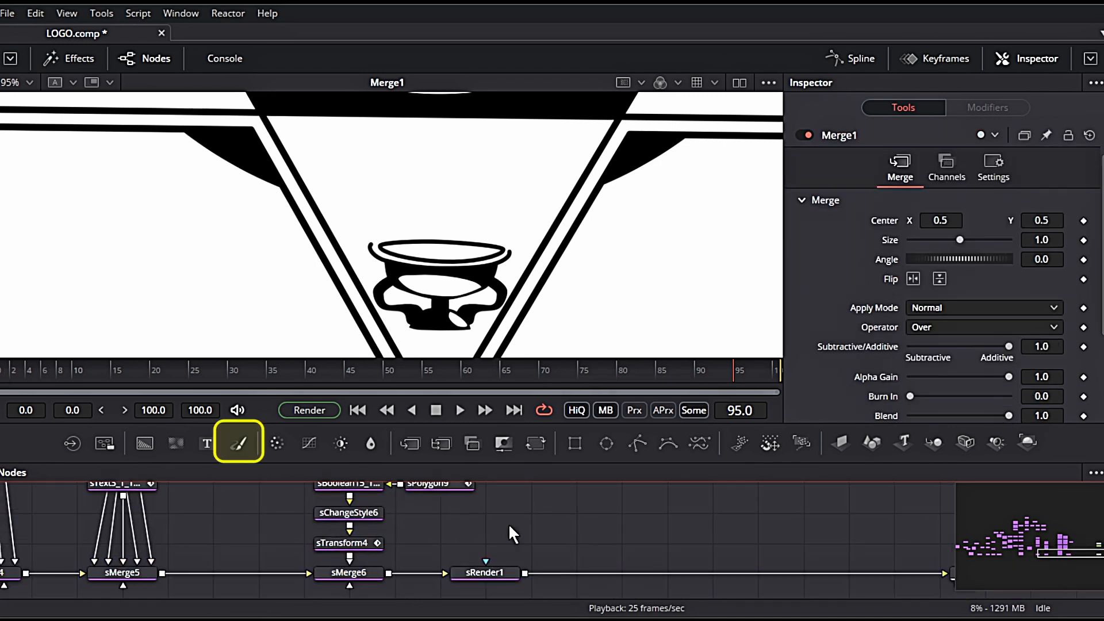
{"action": "left_click_drag", "start_coordinate": [233, 448], "coordinate": [575, 536]}
{"action": "mouse_move", "coordinate": [147, 444]}
{"action": "left_mouse_down"}
{"action": "mouse_move", "coordinate": [589, 485]}
{"action": "mouse_move", "coordinate": [594, 514]}
{"action": "left_mouse_up"}
Step: Set Background1's image size to 2010 × 2010 and merge it through Paint1 over sRender1's output
{"action": "left_click", "coordinate": [947, 213]}
{"action": "left_click", "coordinate": [1045, 294]}
{"action": "type", "text": "2010"}
{"action": "key", "text": "Tab"}
{"action": "type", "text": "20"}
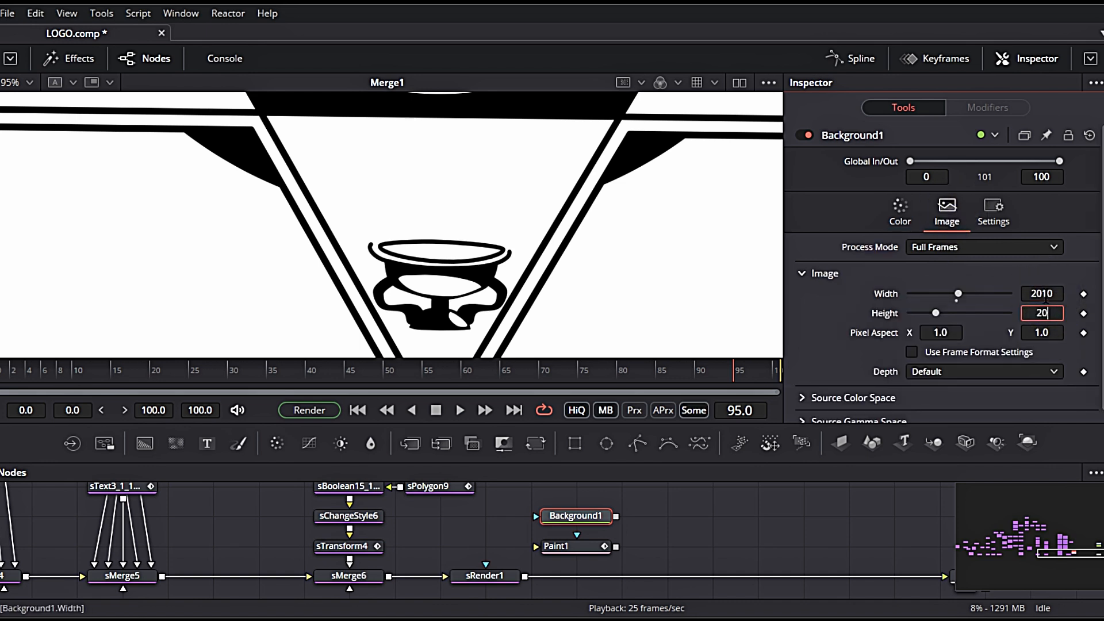
{"action": "key", "text": "Tab"}
{"action": "left_click_drag", "start_coordinate": [616, 516], "coordinate": [523, 574]}
{"action": "left_click", "coordinate": [594, 535]}
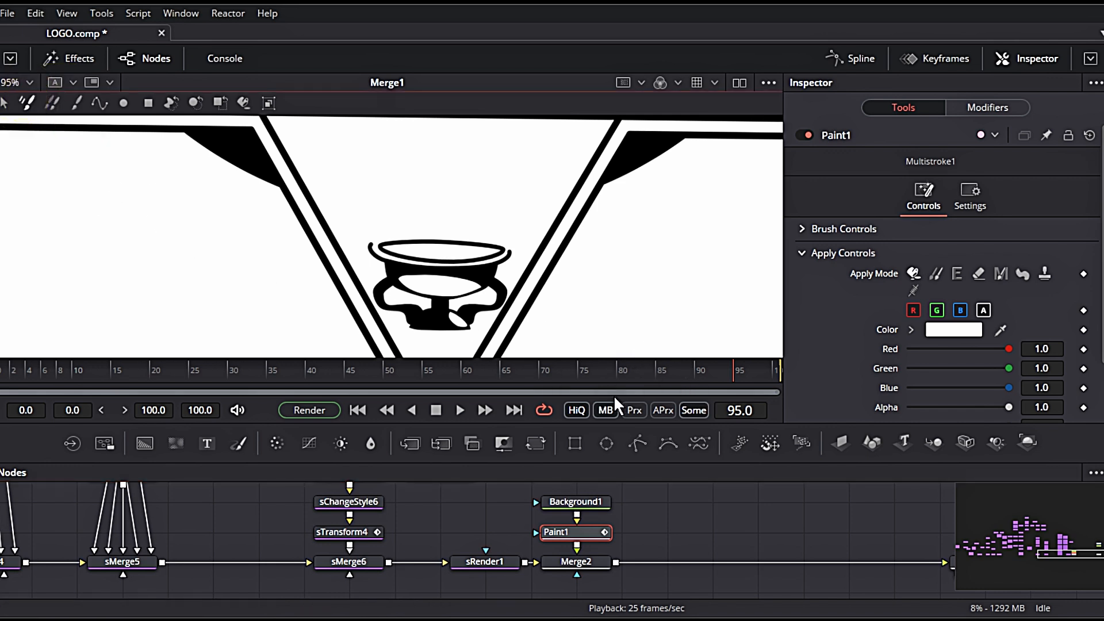
Step: At frame 85, set Paint1's brush to vary its size by Pressure and make its colour black
{"action": "left_click", "coordinate": [655, 376]}
{"action": "left_click", "coordinate": [802, 230]}
{"action": "left_click", "coordinate": [817, 268]}
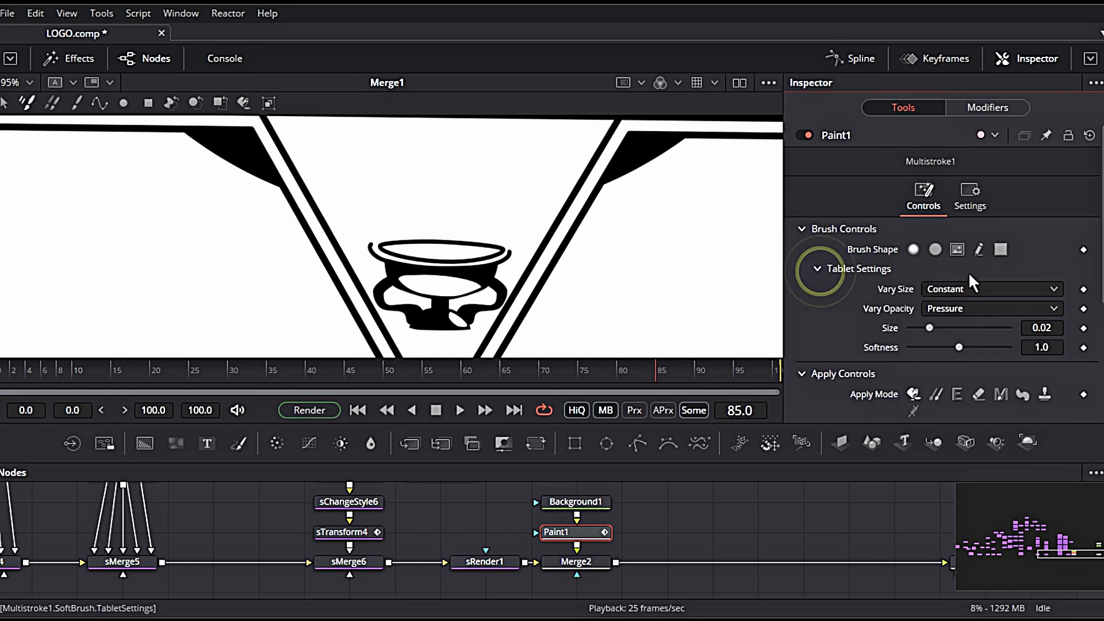
{"action": "left_click", "coordinate": [978, 286]}
{"action": "left_click", "coordinate": [974, 305]}
{"action": "left_click_drag", "start_coordinate": [1100, 271], "coordinate": [1099, 334]}
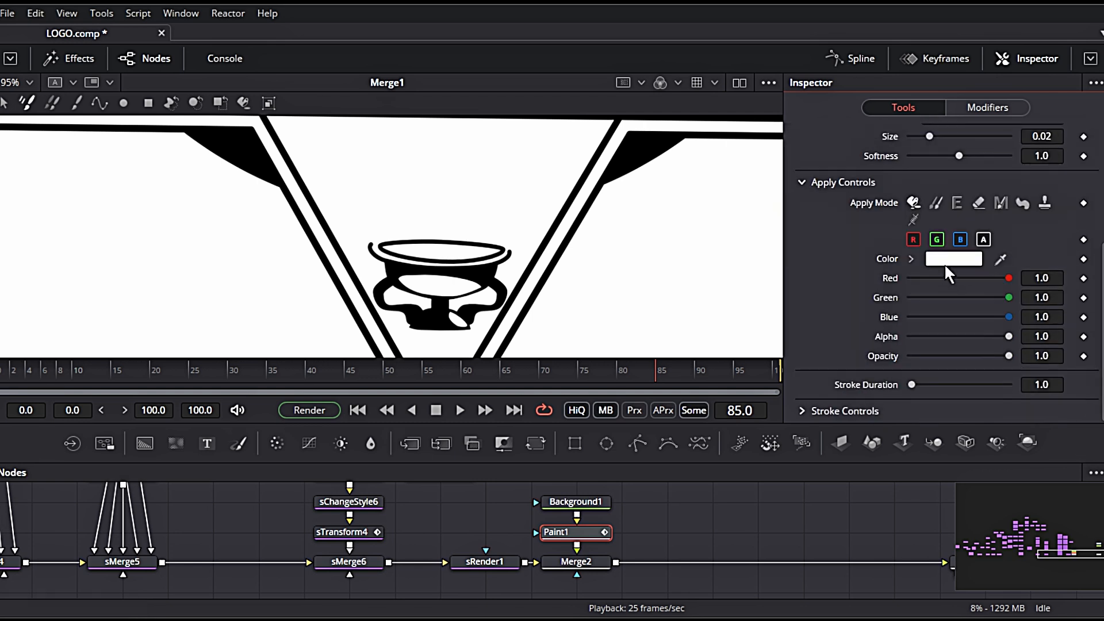
{"action": "left_click", "coordinate": [949, 260]}
{"action": "left_click_drag", "start_coordinate": [730, 288], "coordinate": [733, 321]}
{"action": "left_click", "coordinate": [629, 450]}
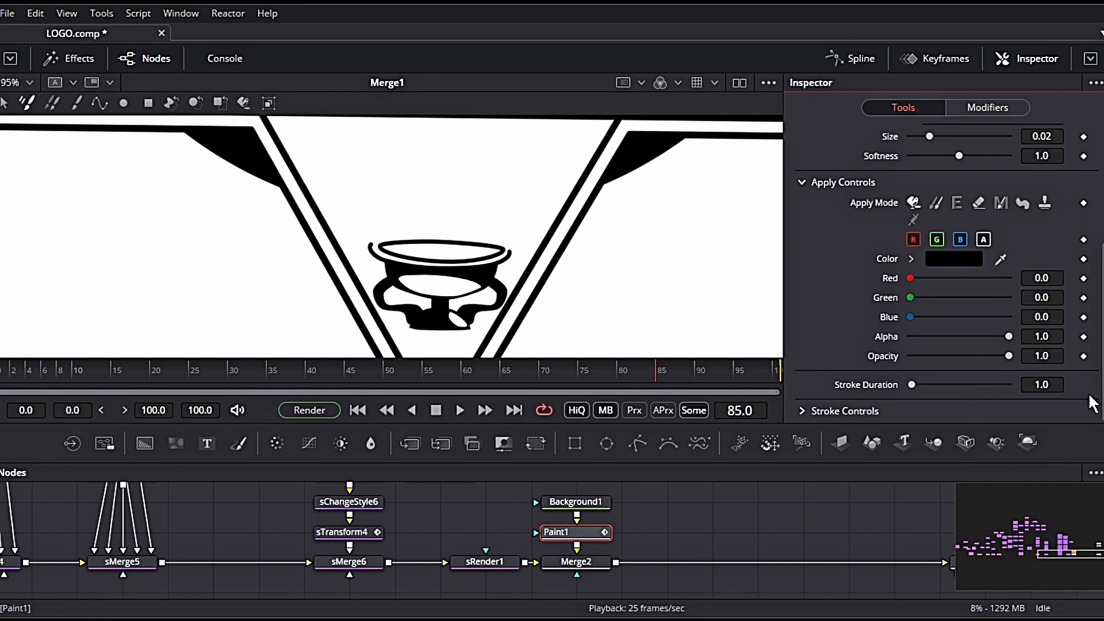
Step: Feed the reference photo into Merge1 in place of Background2 and turn the viewer's on-screen controls back on
{"action": "left_click_drag", "start_coordinate": [776, 512], "coordinate": [667, 595]}
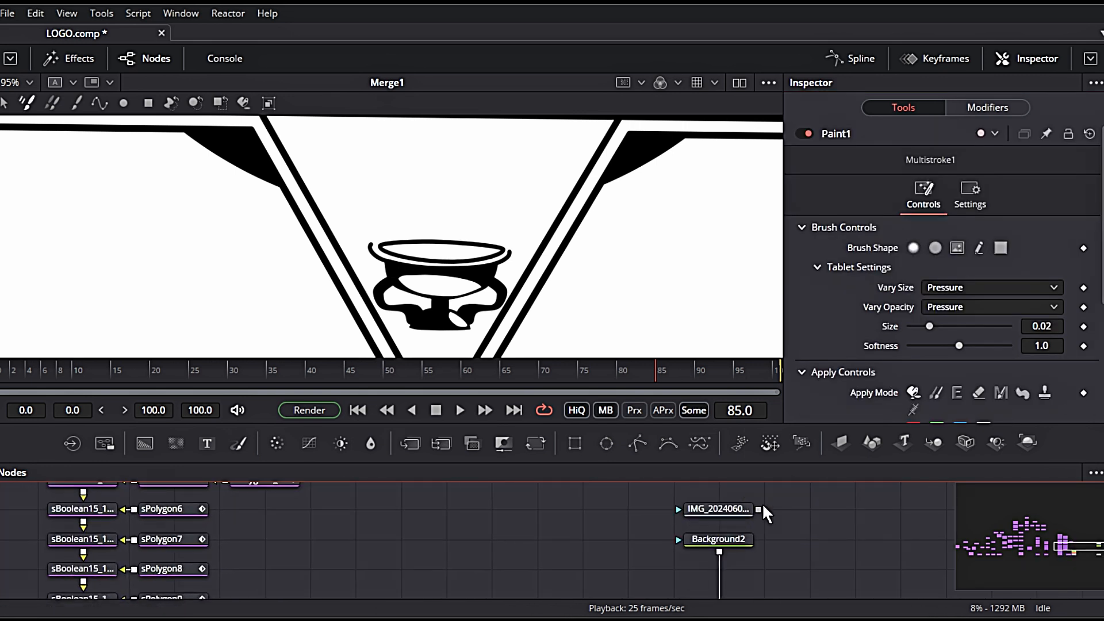
{"action": "mouse_move", "coordinate": [759, 510]}
{"action": "left_mouse_down"}
{"action": "mouse_move", "coordinate": [763, 601]}
{"action": "mouse_move", "coordinate": [710, 547]}
{"action": "left_mouse_up"}
{"action": "left_click", "coordinate": [766, 83]}
{"action": "left_click", "coordinate": [737, 118]}
Step: Reduce Paint1's brush size to 0.005865 and paint a stroke rising from the lamp's wick at frame 85 and the next frame
{"action": "left_click_drag", "start_coordinate": [462, 260], "coordinate": [442, 262], "text": "ctrl"}
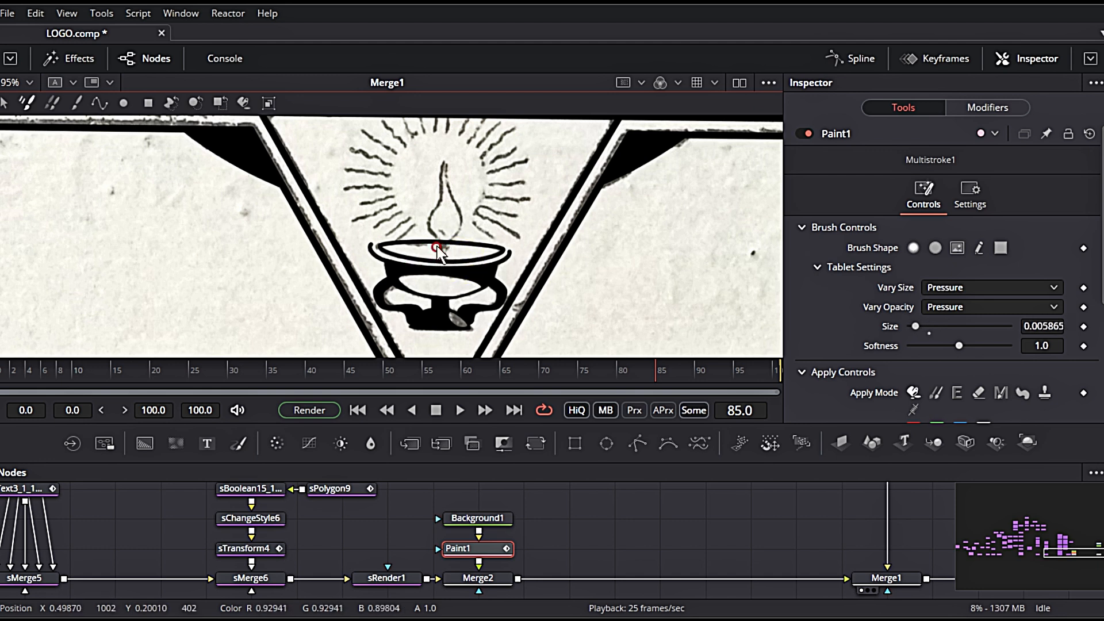
{"action": "scroll", "coordinate": [440, 256], "scroll_direction": "up", "scroll_amount": 5}
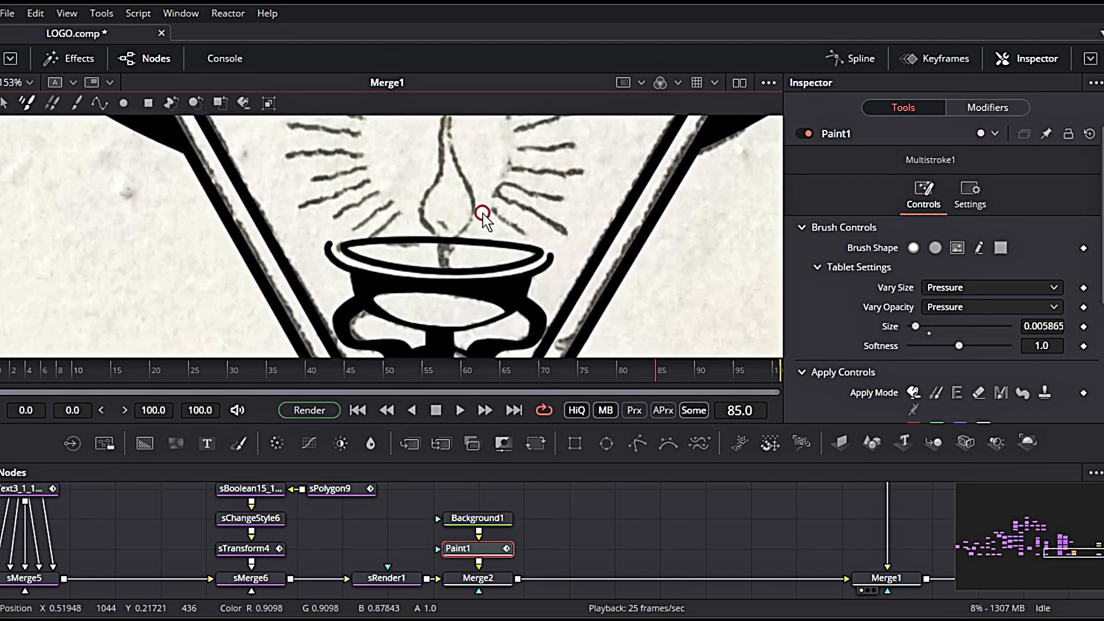
{"action": "scroll", "coordinate": [489, 253], "scroll_direction": "up", "scroll_amount": 4}
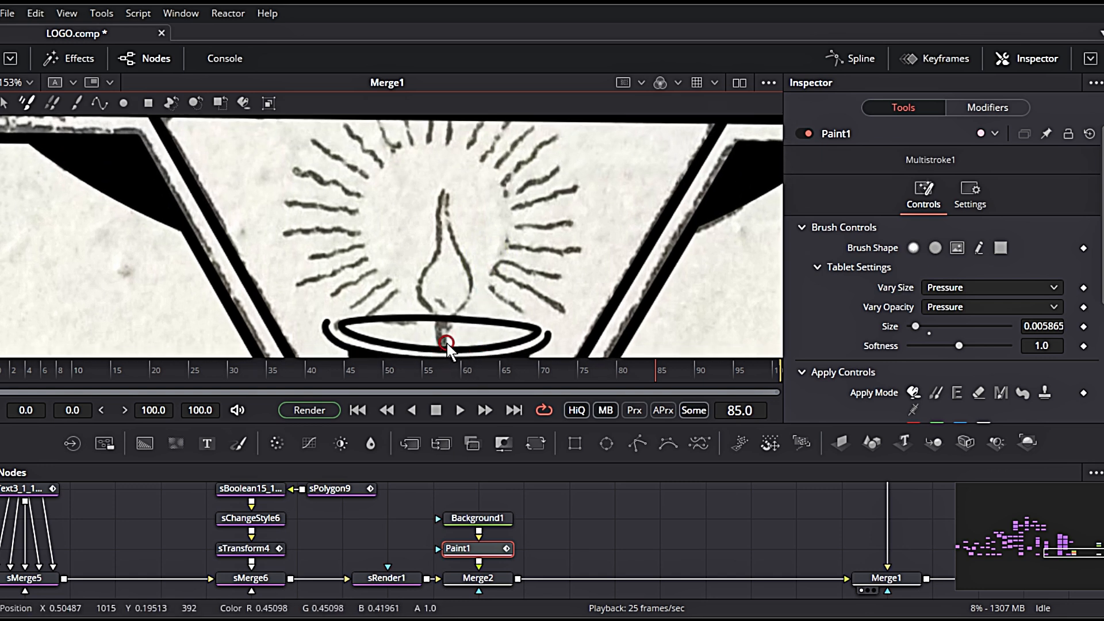
{"action": "left_click_drag", "start_coordinate": [446, 343], "coordinate": [450, 279]}
{"action": "left_click", "coordinate": [662, 373]}
{"action": "left_click_drag", "start_coordinate": [444, 342], "coordinate": [451, 277]}
Step: Paint the growing flame in Paint1 one frame at a time on the following frames, and play the result from frame 76
{"action": "key", "text": "Right"}
{"action": "mouse_move", "coordinate": [631, 357]}
{"action": "left_mouse_down"}
{"action": "mouse_move", "coordinate": [627, 402]}
{"action": "mouse_move", "coordinate": [651, 378]}
{"action": "left_mouse_up"}
{"action": "key", "text": "Right"}
{"action": "key", "text": "Right"}
{"action": "key", "text": "Right"}
{"action": "left_click_drag", "start_coordinate": [619, 438], "coordinate": [626, 403]}
{"action": "key", "text": "Right"}
{"action": "left_click_drag", "start_coordinate": [618, 438], "coordinate": [620, 244]}
{"action": "mouse_move", "coordinate": [976, 498]}
{"action": "left_mouse_down"}
{"action": "mouse_move", "coordinate": [892, 493]}
{"action": "mouse_move", "coordinate": [996, 485]}
{"action": "mouse_move", "coordinate": [793, 524]}
{"action": "left_mouse_up"}
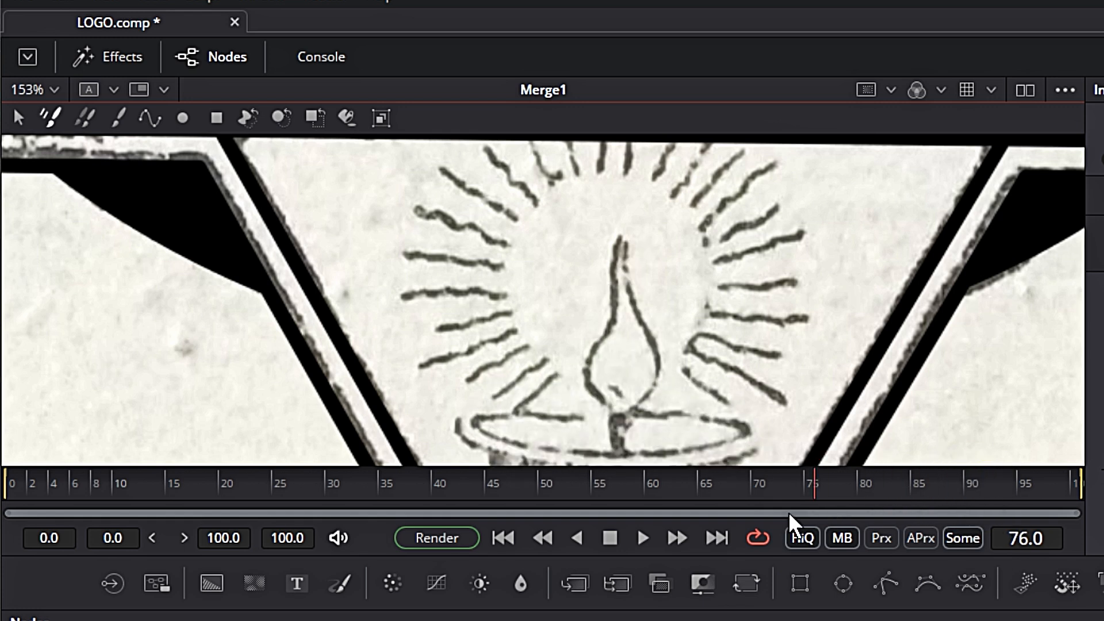
{"action": "left_click", "coordinate": [640, 534]}
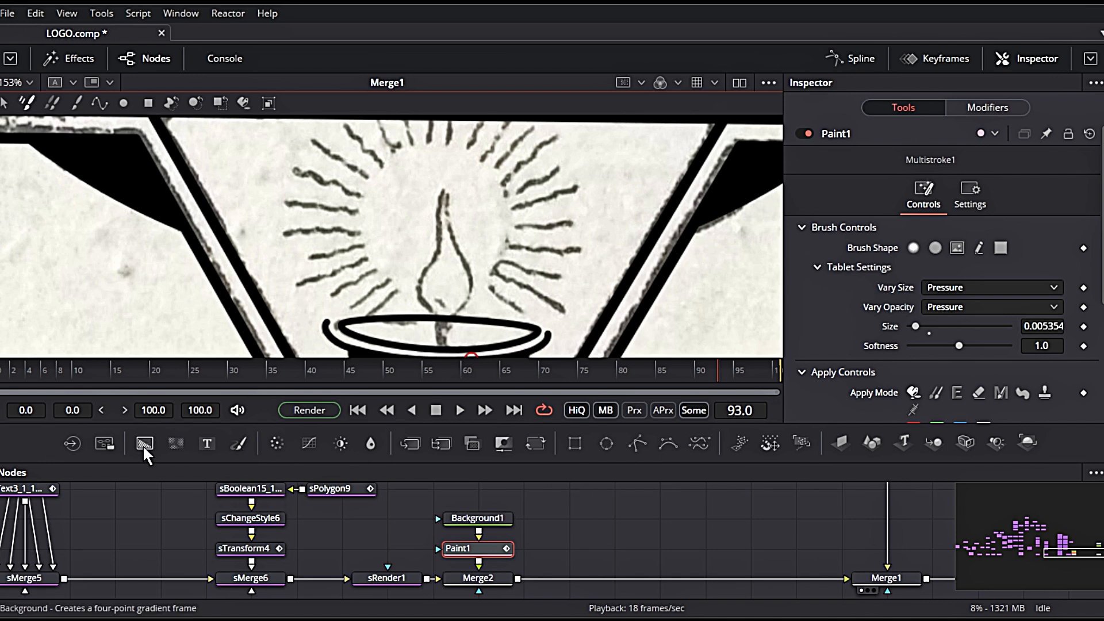
Step: Add a Paint2 node fed by Background1 and merge its output after Merge2
{"action": "left_click_drag", "start_coordinate": [143, 444], "coordinate": [535, 506]}
{"action": "mouse_move", "coordinate": [238, 443]}
{"action": "left_mouse_down"}
{"action": "mouse_move", "coordinate": [471, 503]}
{"action": "mouse_move", "coordinate": [569, 548]}
{"action": "left_mouse_up"}
{"action": "mouse_move", "coordinate": [492, 516]}
{"action": "left_mouse_down"}
{"action": "mouse_move", "coordinate": [493, 487]}
{"action": "mouse_move", "coordinate": [614, 549]}
{"action": "mouse_move", "coordinate": [572, 578]}
{"action": "left_mouse_up"}
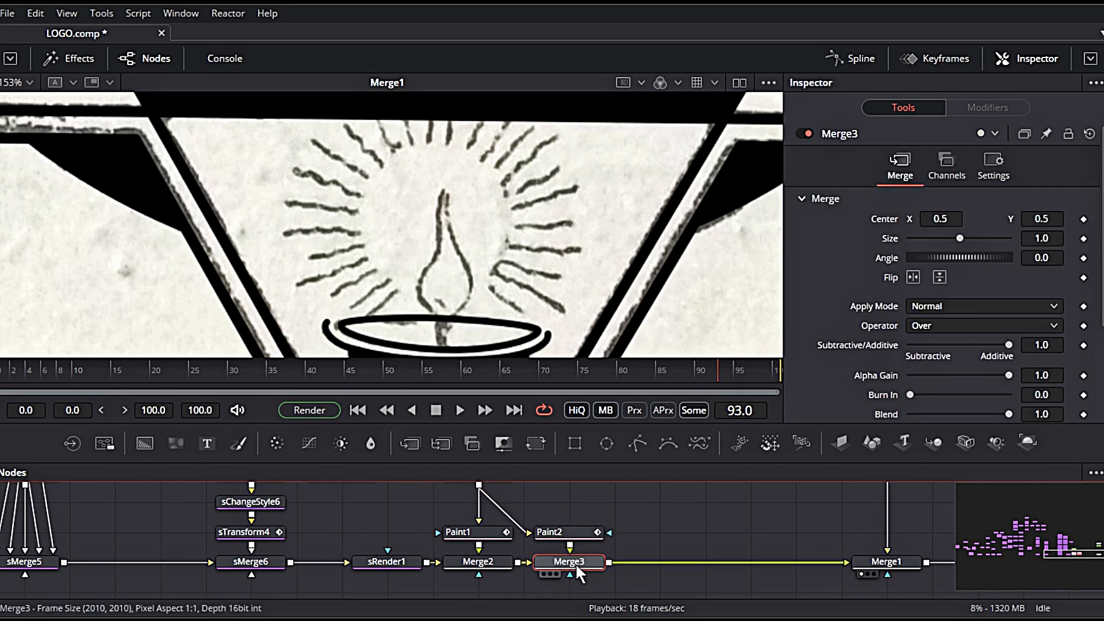
Step: Give Paint2 a smaller black brush and set its stroke duration to 500.0
{"action": "left_click", "coordinate": [575, 534]}
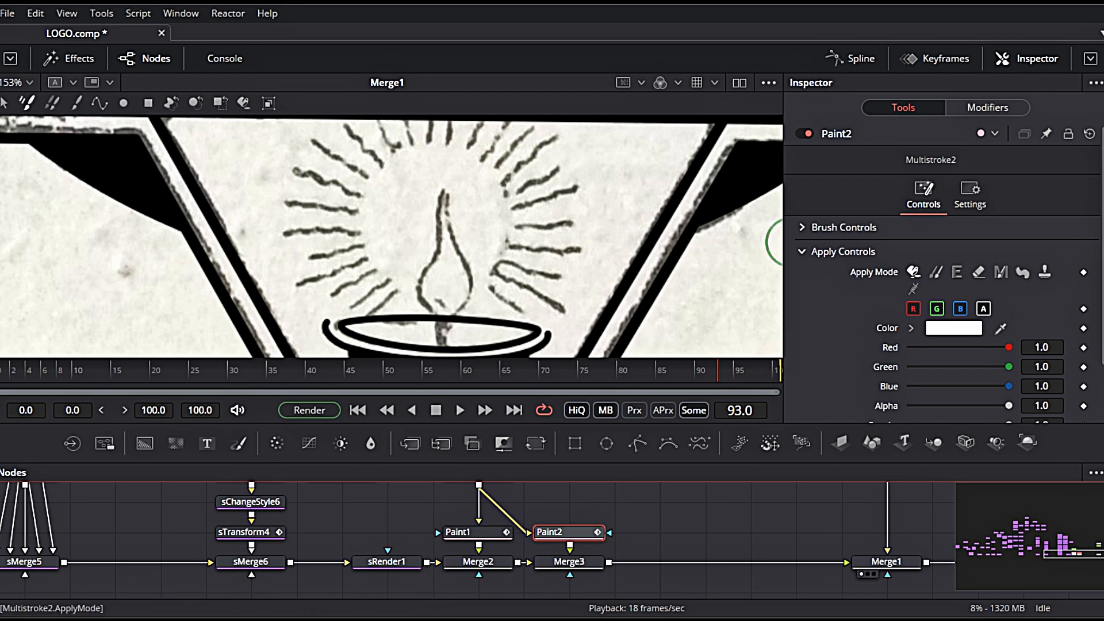
{"action": "scroll", "coordinate": [864, 268], "scroll_direction": "down", "scroll_amount": 2}
{"action": "left_click", "coordinate": [808, 160]}
{"action": "left_click", "coordinate": [816, 198]}
{"action": "left_click", "coordinate": [938, 383]}
{"action": "left_click", "coordinate": [364, 192]}
{"action": "left_click", "coordinate": [641, 450]}
{"action": "left_click_drag", "start_coordinate": [421, 333], "coordinate": [432, 338]}
{"action": "scroll", "coordinate": [1035, 411], "scroll_direction": "down", "scroll_amount": 3}
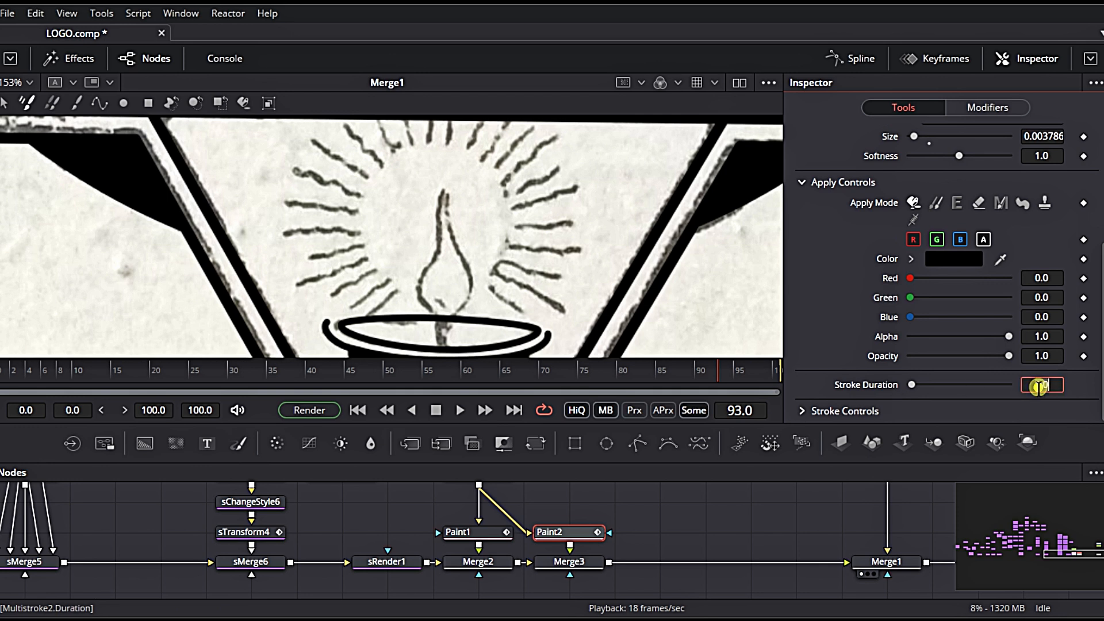
{"action": "key", "text": "Tab"}
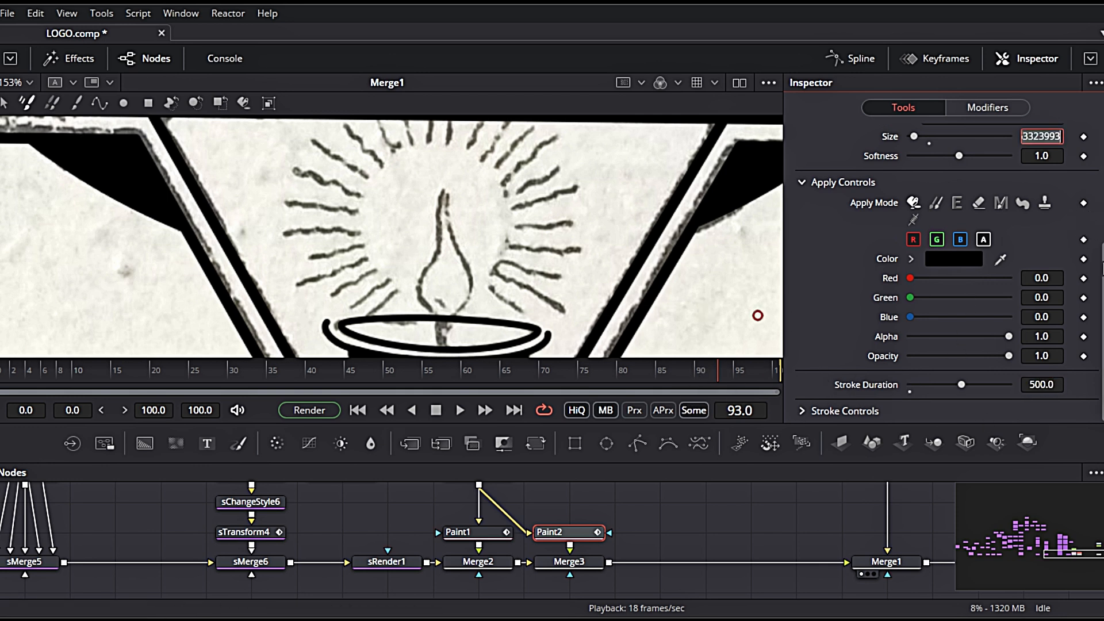
Step: Trace the reference photo's flame outline and the wavy rays around it with brush strokes in Paint2 at frame 93
{"action": "scroll", "coordinate": [1089, 242], "scroll_direction": "up", "scroll_amount": 4}
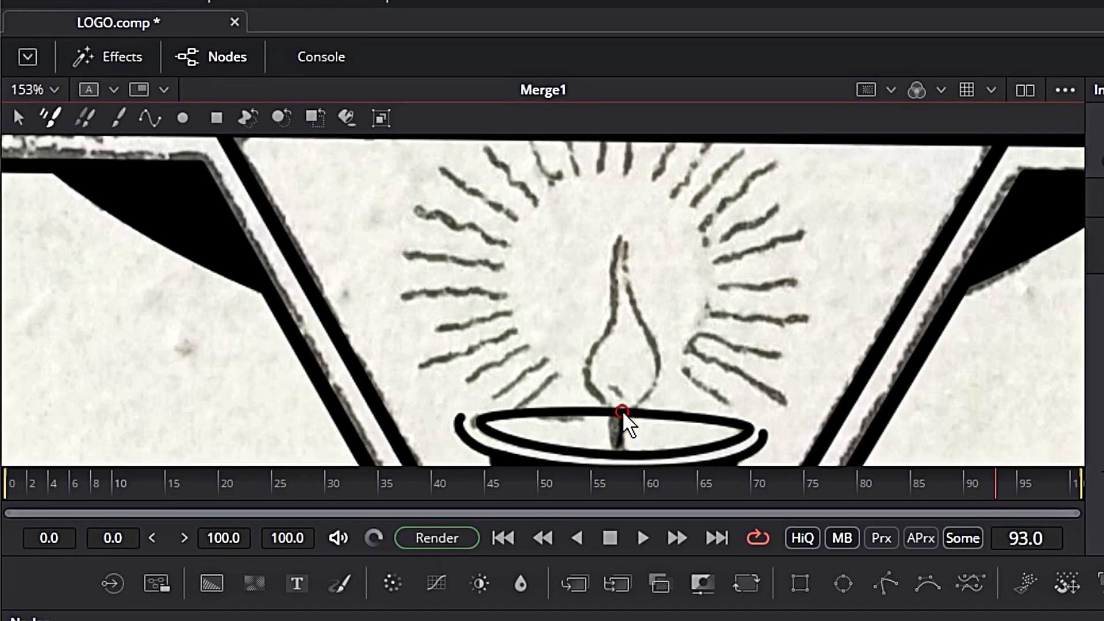
{"action": "left_click_drag", "start_coordinate": [450, 327], "coordinate": [438, 216]}
{"action": "mouse_move", "coordinate": [614, 267]}
{"action": "left_mouse_down"}
{"action": "mouse_move", "coordinate": [647, 389]}
{"action": "mouse_move", "coordinate": [617, 405]}
{"action": "left_mouse_up"}
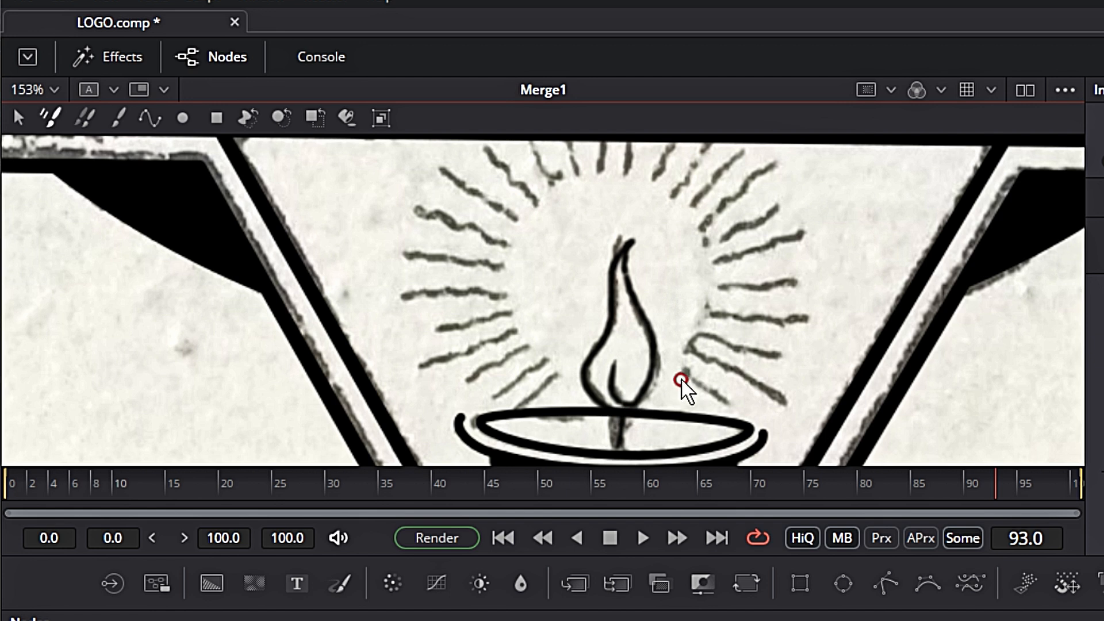
{"action": "left_click_drag", "start_coordinate": [684, 380], "coordinate": [741, 404]}
{"action": "mouse_move", "coordinate": [698, 347]}
{"action": "left_mouse_down"}
{"action": "mouse_move", "coordinate": [759, 343]}
{"action": "mouse_move", "coordinate": [577, 173]}
{"action": "mouse_move", "coordinate": [539, 196]}
{"action": "mouse_move", "coordinate": [427, 173]}
{"action": "mouse_move", "coordinate": [480, 269]}
{"action": "mouse_move", "coordinate": [431, 361]}
{"action": "mouse_move", "coordinate": [508, 371]}
{"action": "left_mouse_up"}
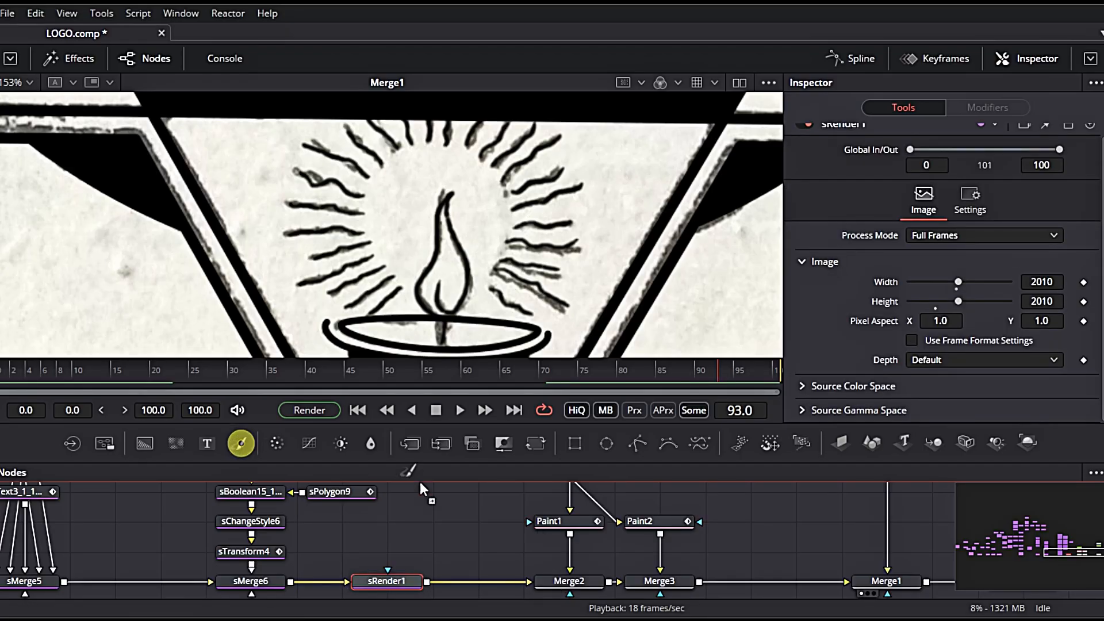
Step: Add a Paint3 node fed by Background1 and merge its output between sRender1 and Merge2
{"action": "left_click_drag", "start_coordinate": [419, 483], "coordinate": [530, 524]}
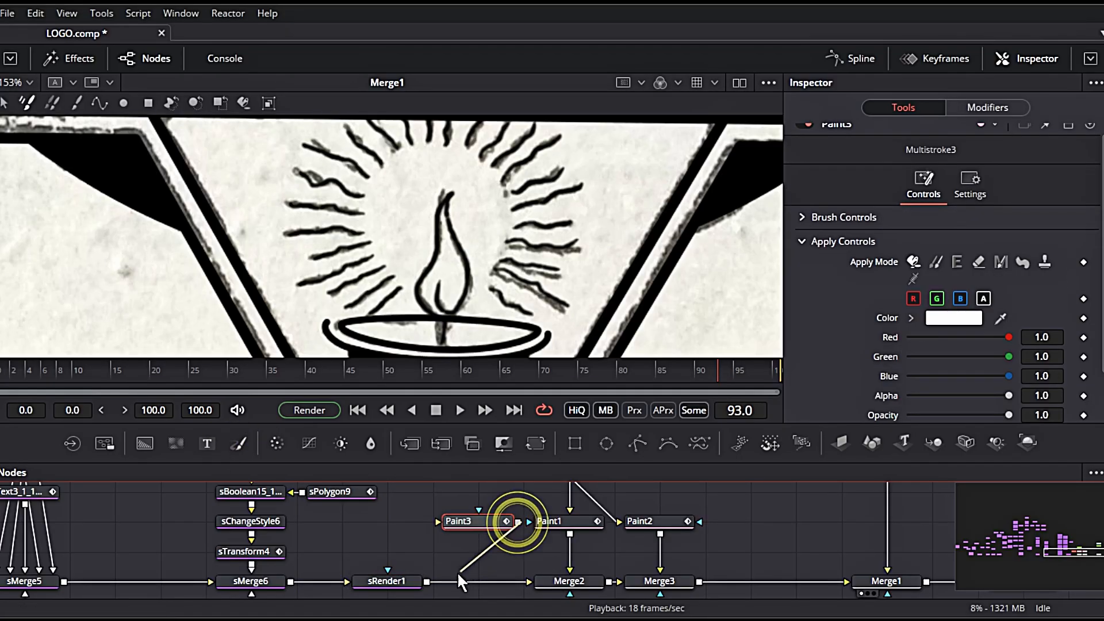
{"action": "left_click_drag", "start_coordinate": [458, 573], "coordinate": [460, 581]}
{"action": "scroll", "coordinate": [626, 509], "scroll_direction": "up", "scroll_amount": 3}
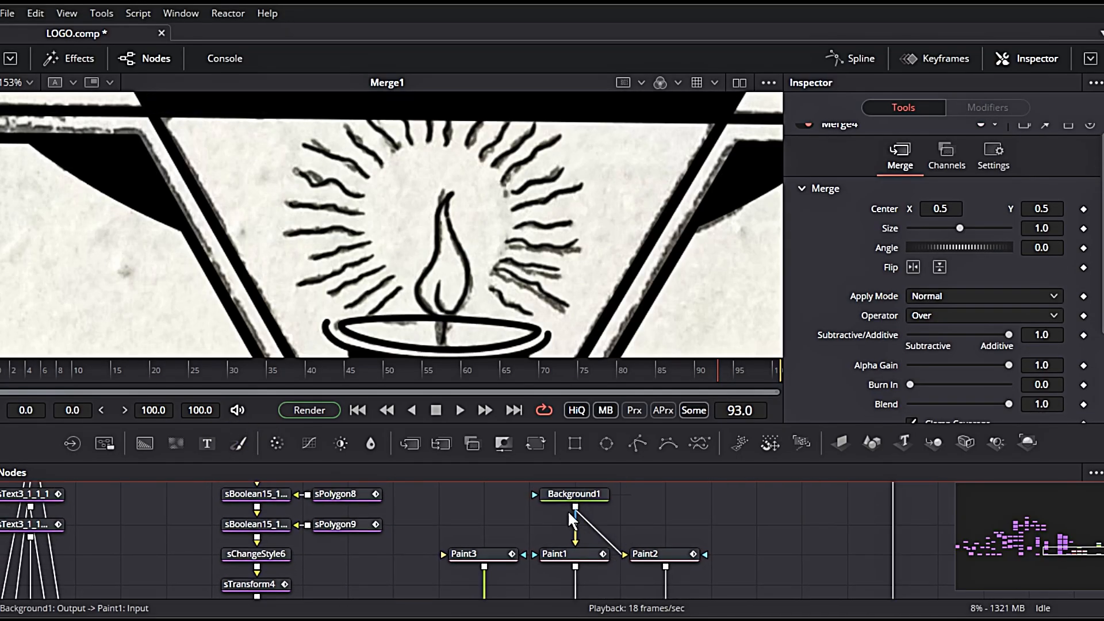
{"action": "left_click", "coordinate": [571, 508]}
{"action": "left_click_drag", "start_coordinate": [490, 556], "coordinate": [492, 556]}
{"action": "left_click", "coordinate": [501, 550]}
Step: Set Paint3's brush colour to orange #ef8710
{"action": "left_click", "coordinate": [954, 319]}
{"action": "left_click_drag", "start_coordinate": [692, 191], "coordinate": [692, 183]}
{"action": "left_click_drag", "start_coordinate": [732, 185], "coordinate": [731, 183]}
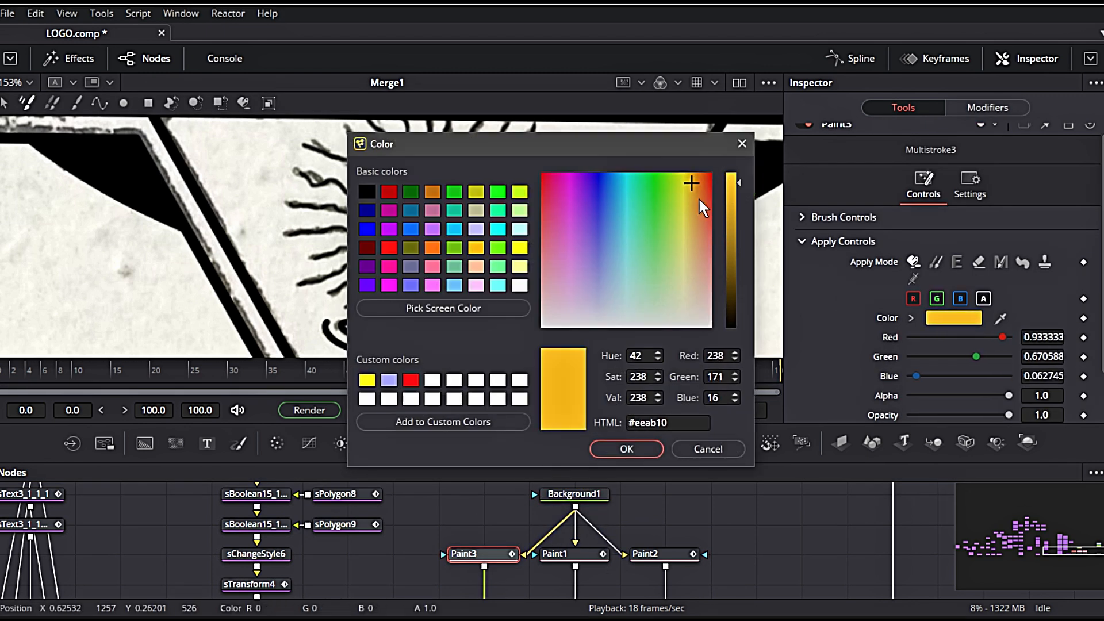
{"action": "left_click", "coordinate": [695, 184]}
{"action": "left_click", "coordinate": [698, 185]}
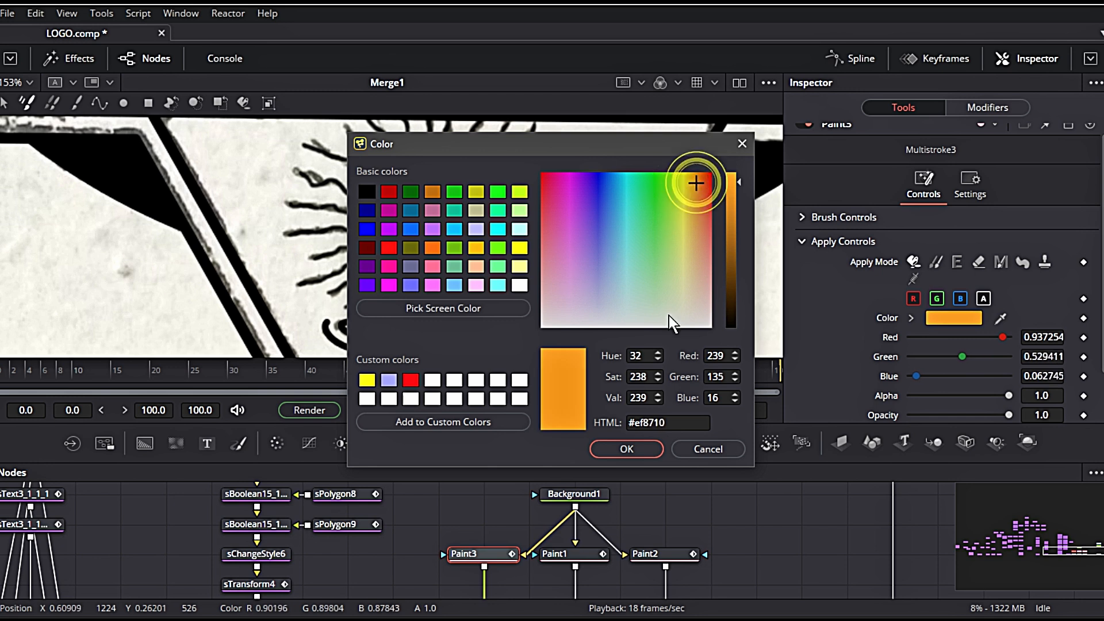
{"action": "left_click", "coordinate": [626, 448]}
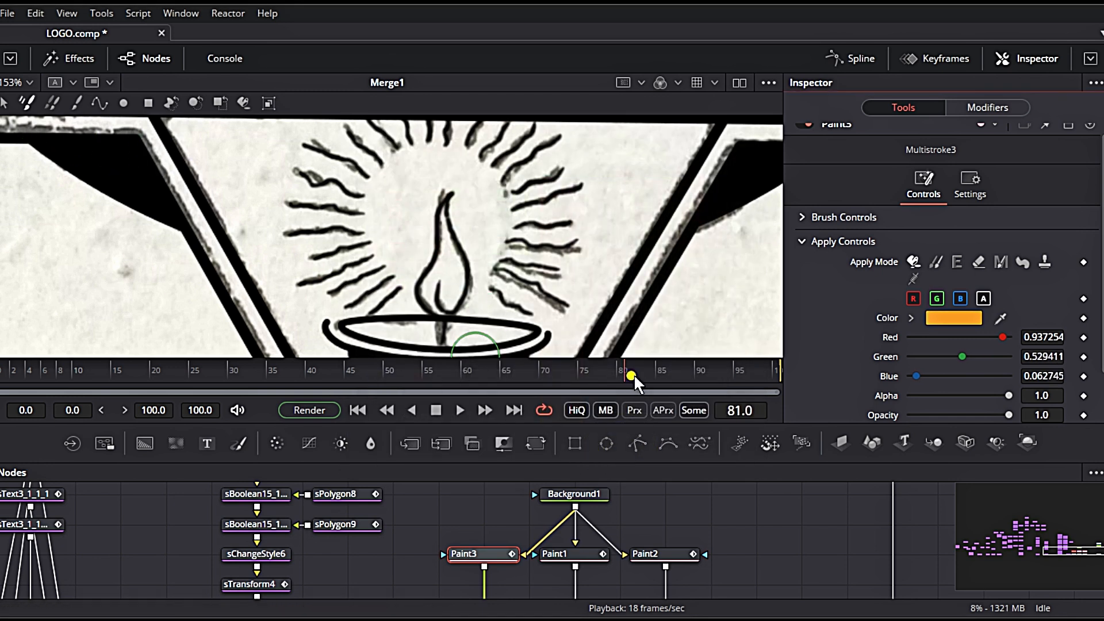
Step: Fill the growing flame with orange strokes in Paint3 one frame at a time from frame 85, resizing the brush to fit
{"action": "left_click_drag", "start_coordinate": [634, 377], "coordinate": [656, 374]}
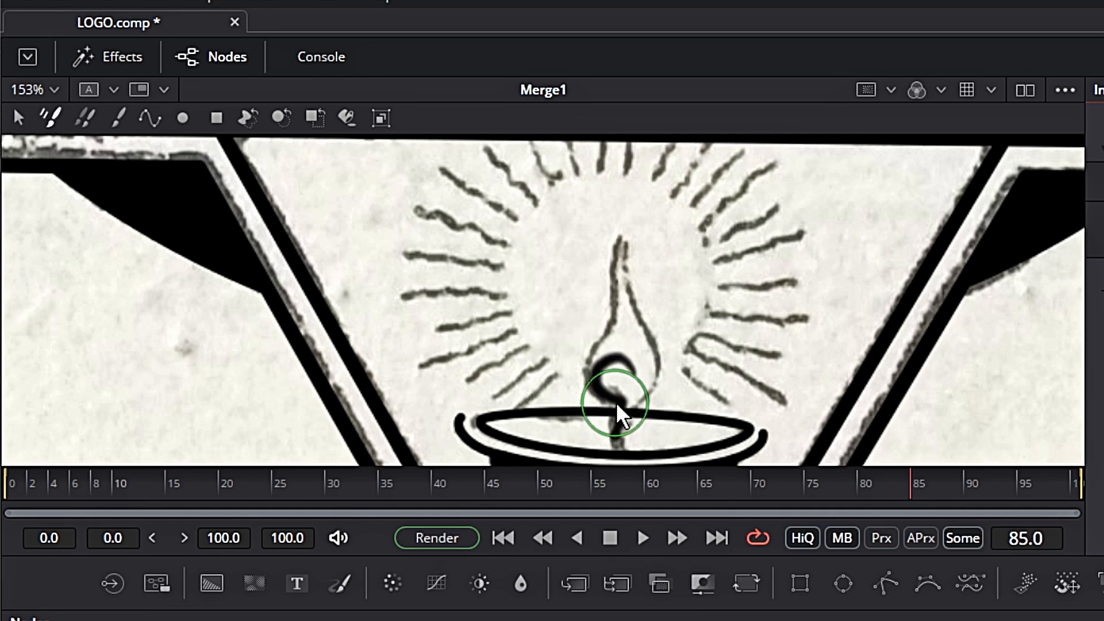
{"action": "mouse_move", "coordinate": [600, 400]}
{"action": "left_mouse_down", "text": "ctrl"}
{"action": "mouse_move", "coordinate": [632, 400]}
{"action": "mouse_move", "coordinate": [616, 399]}
{"action": "left_mouse_up", "text": "ctrl"}
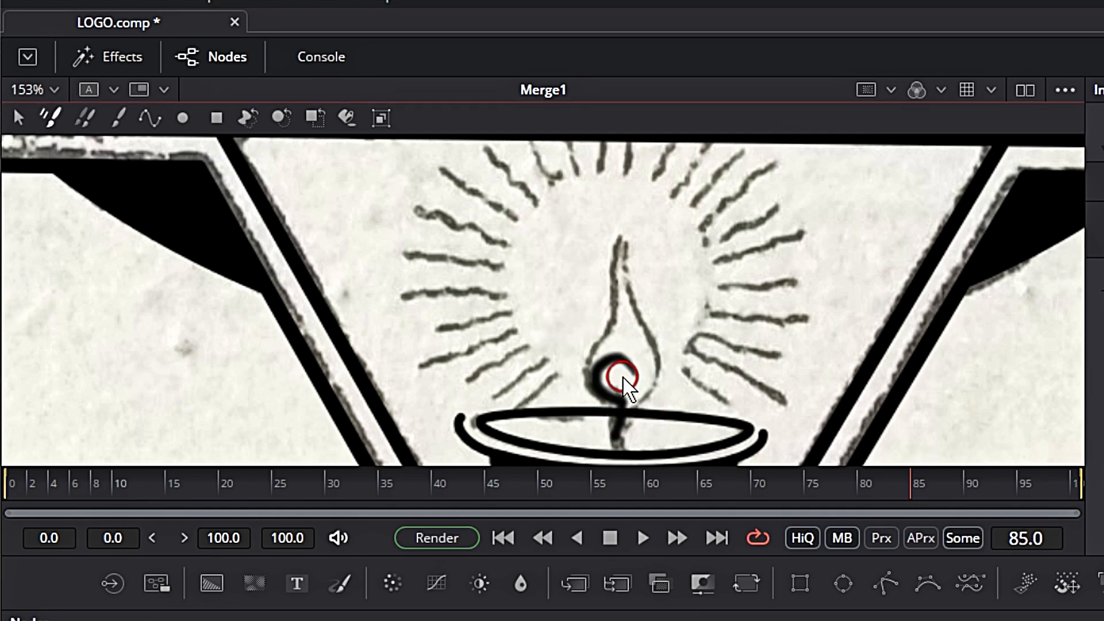
{"action": "left_click", "coordinate": [920, 490]}
{"action": "left_click", "coordinate": [933, 484]}
{"action": "mouse_move", "coordinate": [618, 371]}
{"action": "left_mouse_down"}
{"action": "mouse_move", "coordinate": [623, 381]}
{"action": "mouse_move", "coordinate": [624, 345]}
{"action": "left_mouse_up"}
{"action": "left_click", "coordinate": [944, 485]}
{"action": "left_click", "coordinate": [955, 484]}
{"action": "left_click_drag", "start_coordinate": [616, 402], "coordinate": [643, 357]}
{"action": "left_click", "coordinate": [965, 484]}
{"action": "left_click_drag", "start_coordinate": [610, 396], "coordinate": [624, 353]}
{"action": "left_click", "coordinate": [977, 486]}
{"action": "mouse_move", "coordinate": [633, 276]}
{"action": "left_mouse_down"}
{"action": "mouse_move", "coordinate": [623, 396]}
{"action": "mouse_move", "coordinate": [611, 374]}
{"action": "mouse_move", "coordinate": [621, 311]}
{"action": "mouse_move", "coordinate": [629, 394]}
{"action": "mouse_move", "coordinate": [618, 288]}
{"action": "left_mouse_up"}
{"action": "left_click", "coordinate": [986, 484]}
{"action": "left_click", "coordinate": [996, 484]}
{"action": "left_click", "coordinate": [1007, 484]}
{"action": "left_click", "coordinate": [1016, 485]}
{"action": "mouse_move", "coordinate": [618, 400]}
{"action": "left_mouse_down"}
{"action": "mouse_move", "coordinate": [639, 333]}
{"action": "mouse_move", "coordinate": [610, 371]}
{"action": "mouse_move", "coordinate": [624, 287]}
{"action": "mouse_move", "coordinate": [633, 368]}
{"action": "mouse_move", "coordinate": [622, 287]}
{"action": "left_mouse_up"}
{"action": "left_click", "coordinate": [1027, 485]}
{"action": "left_click", "coordinate": [1036, 485]}
{"action": "left_click", "coordinate": [1048, 484]}
{"action": "mouse_move", "coordinate": [612, 368]}
{"action": "left_mouse_down"}
{"action": "mouse_move", "coordinate": [620, 389]}
{"action": "mouse_move", "coordinate": [623, 290]}
{"action": "left_mouse_up"}
{"action": "left_click", "coordinate": [1059, 484]}
{"action": "left_click", "coordinate": [1070, 484]}
{"action": "left_click_drag", "start_coordinate": [624, 399], "coordinate": [639, 339]}
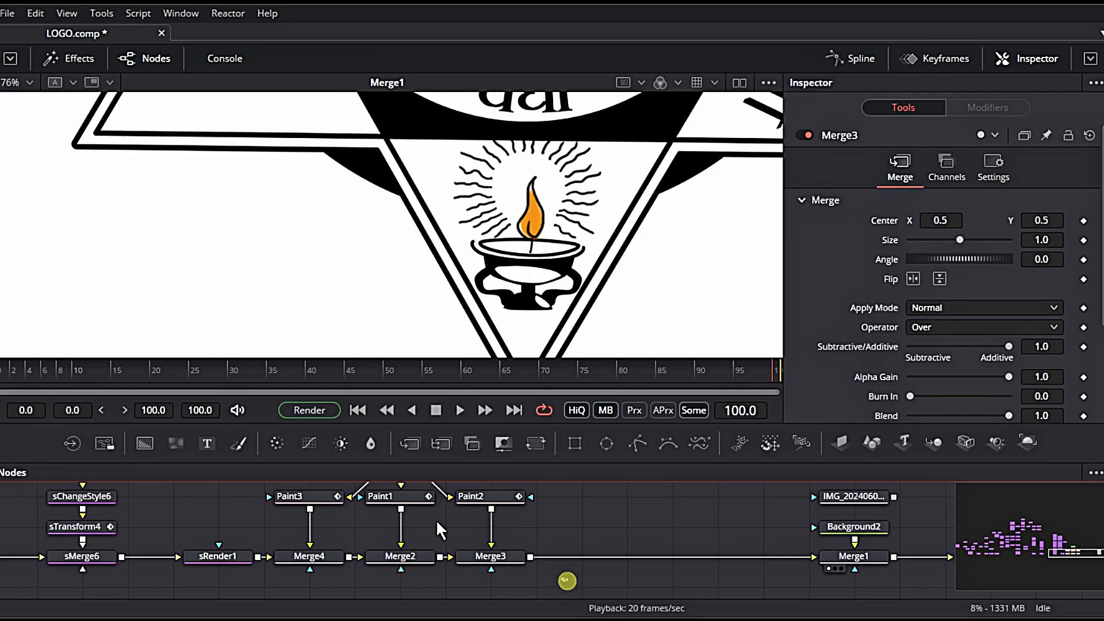
Step: Make room in the node chain and add a Background3 node sized 2010 by 2010
{"action": "mouse_move", "coordinate": [571, 592]}
{"action": "left_mouse_down"}
{"action": "mouse_move", "coordinate": [328, 468]}
{"action": "mouse_move", "coordinate": [349, 533]}
{"action": "mouse_move", "coordinate": [523, 528]}
{"action": "left_mouse_up"}
{"action": "left_click", "coordinate": [523, 528]}
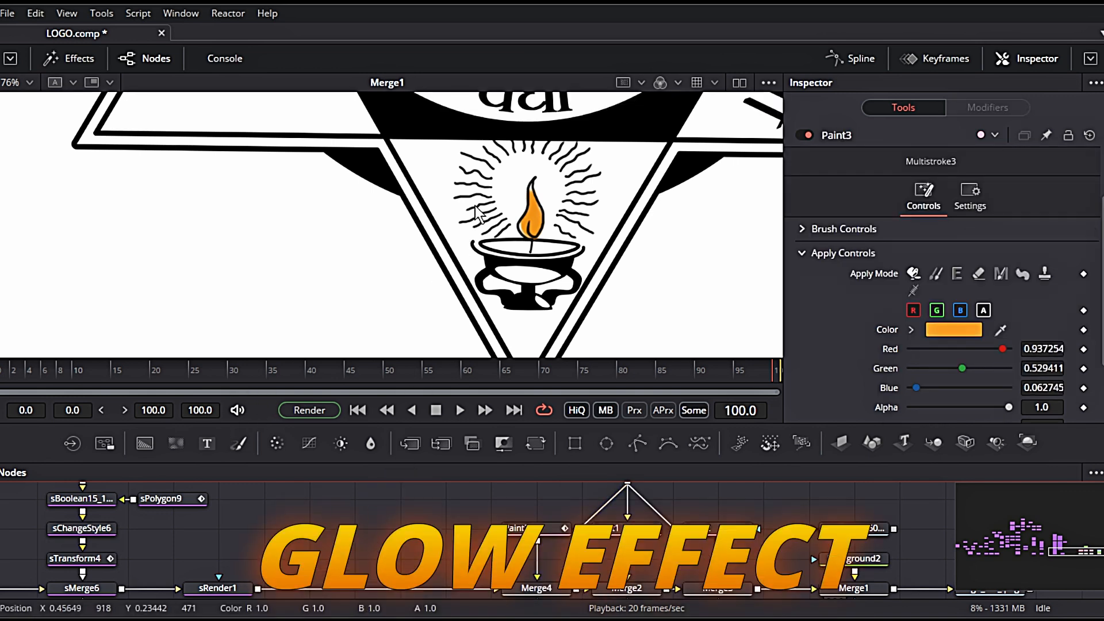
{"action": "left_click", "coordinate": [141, 443]}
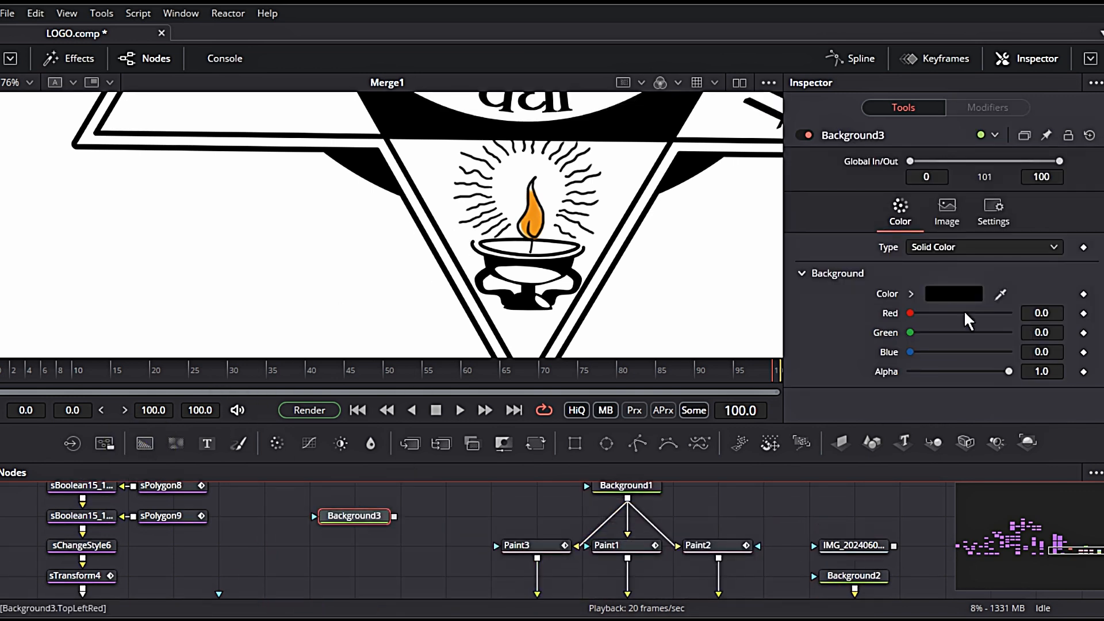
{"action": "left_click", "coordinate": [947, 210]}
{"action": "left_click", "coordinate": [1039, 292]}
{"action": "type", "text": "2010"}
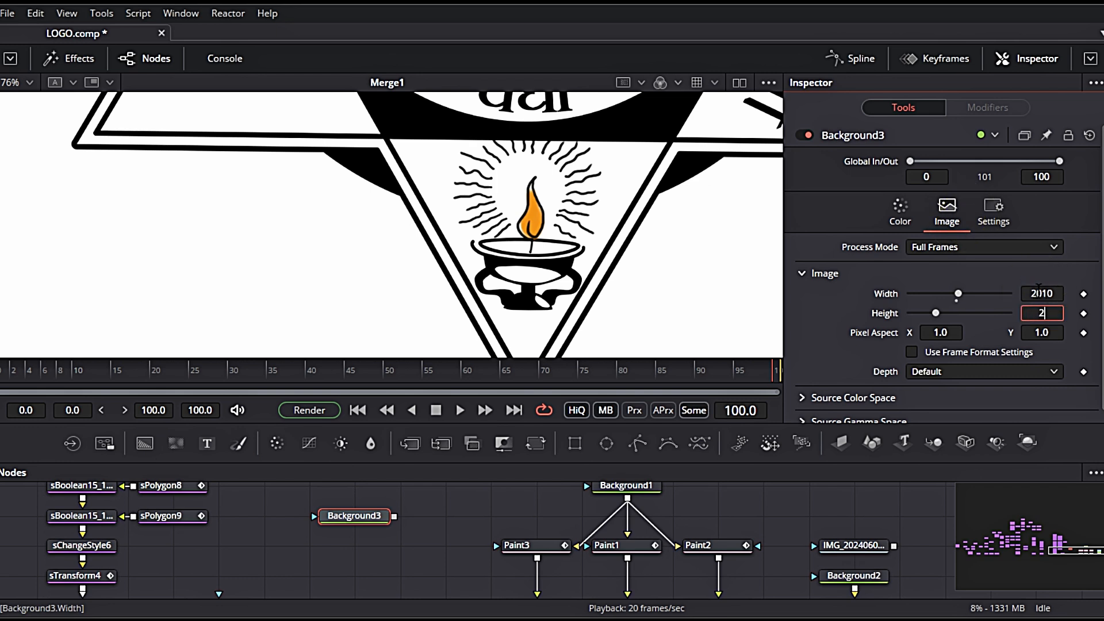
Step: Merge Background3 into the node chain directly after sRender1
{"action": "left_click_drag", "start_coordinate": [374, 515], "coordinate": [374, 544]}
{"action": "left_click_drag", "start_coordinate": [405, 496], "coordinate": [442, 462]}
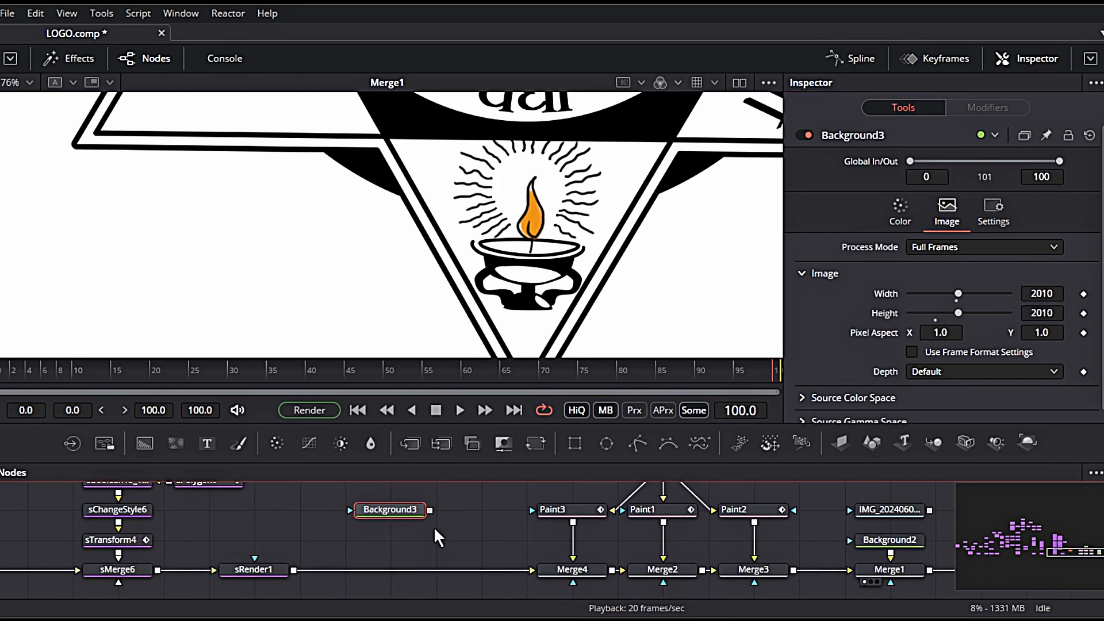
{"action": "left_click_drag", "start_coordinate": [429, 511], "coordinate": [294, 569]}
{"action": "left_click_drag", "start_coordinate": [414, 532], "coordinate": [415, 562]}
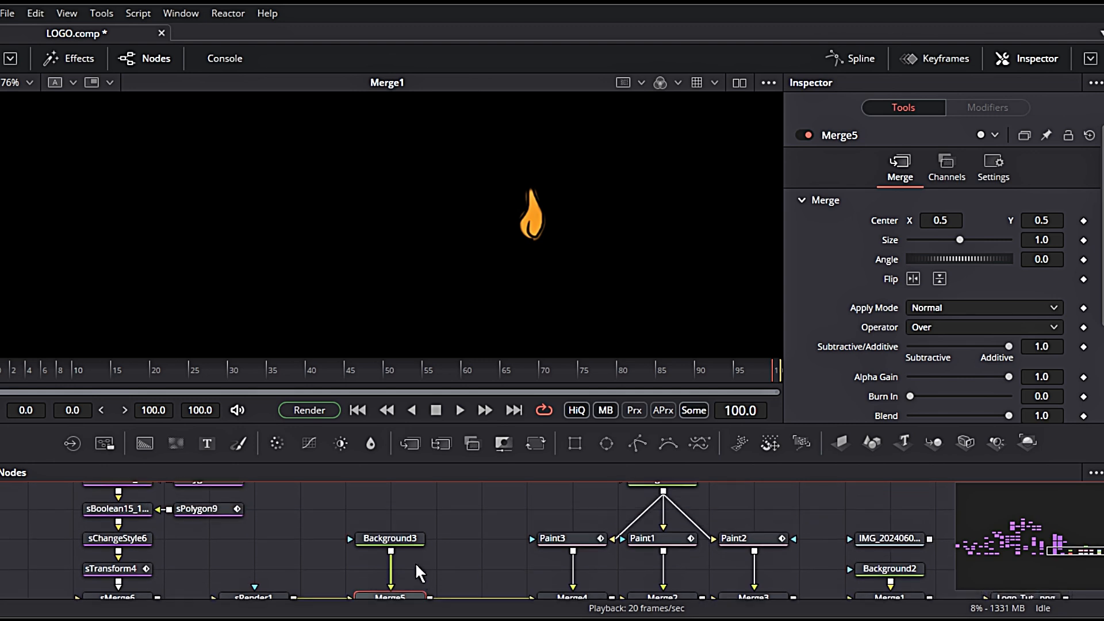
Step: Set Background3's colour to orange #eb840e
{"action": "left_click", "coordinate": [408, 538]}
{"action": "left_click", "coordinate": [919, 214]}
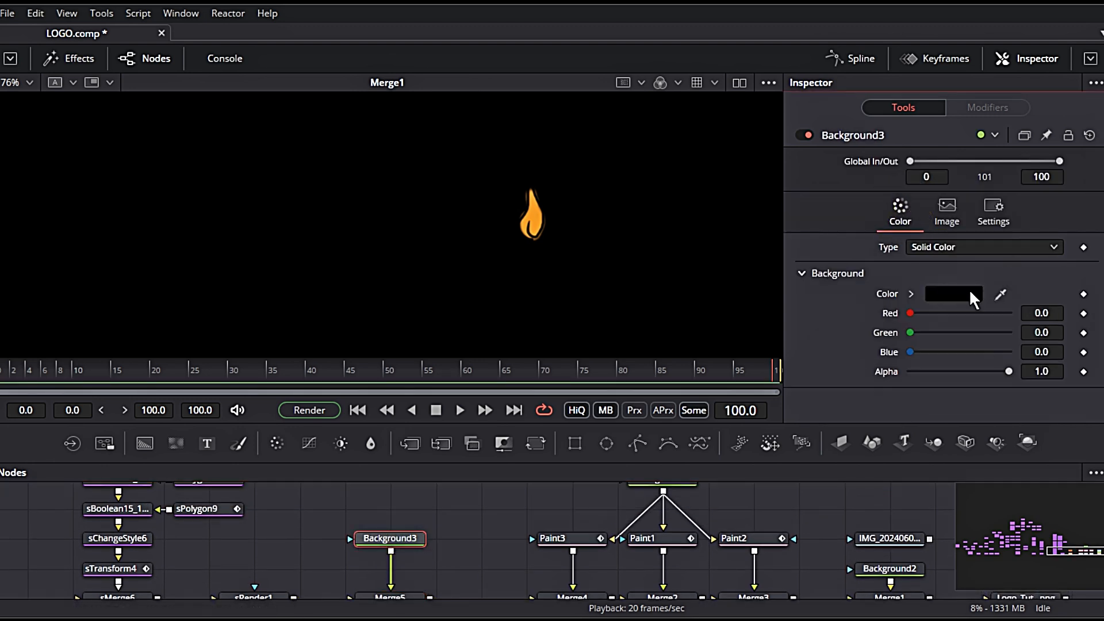
{"action": "left_click", "coordinate": [967, 294]}
{"action": "left_click", "coordinate": [731, 185]}
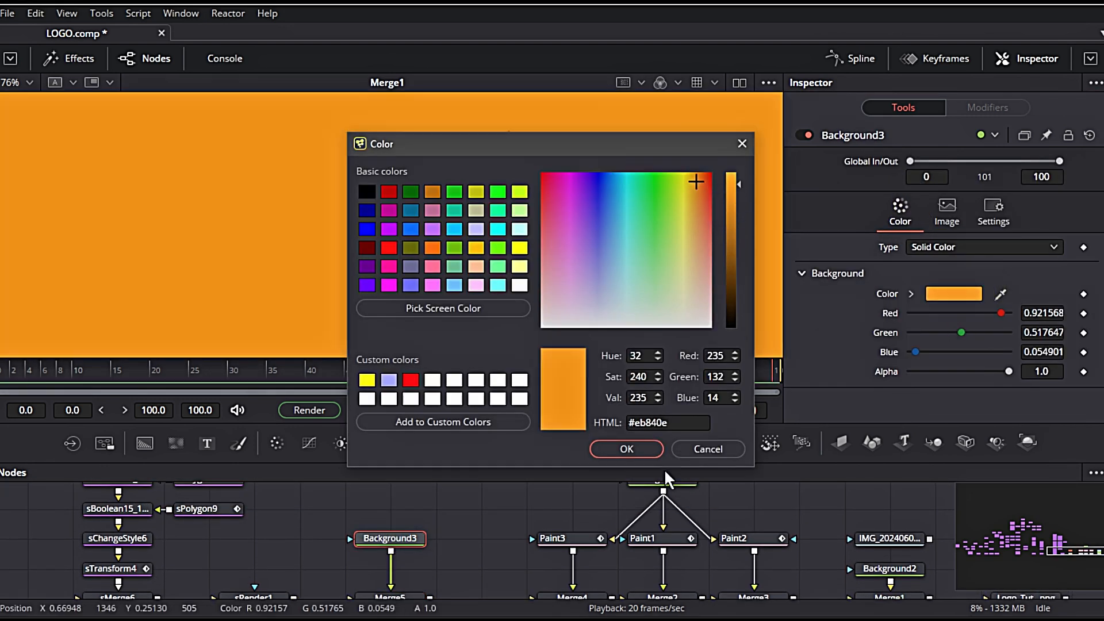
{"action": "left_click", "coordinate": [626, 448]}
Step: Mask Background3 with an ellipse about 0.118 wide around the flame and rays, with soft edge 0.0567 and border width -0.019
{"action": "left_click", "coordinate": [606, 443]}
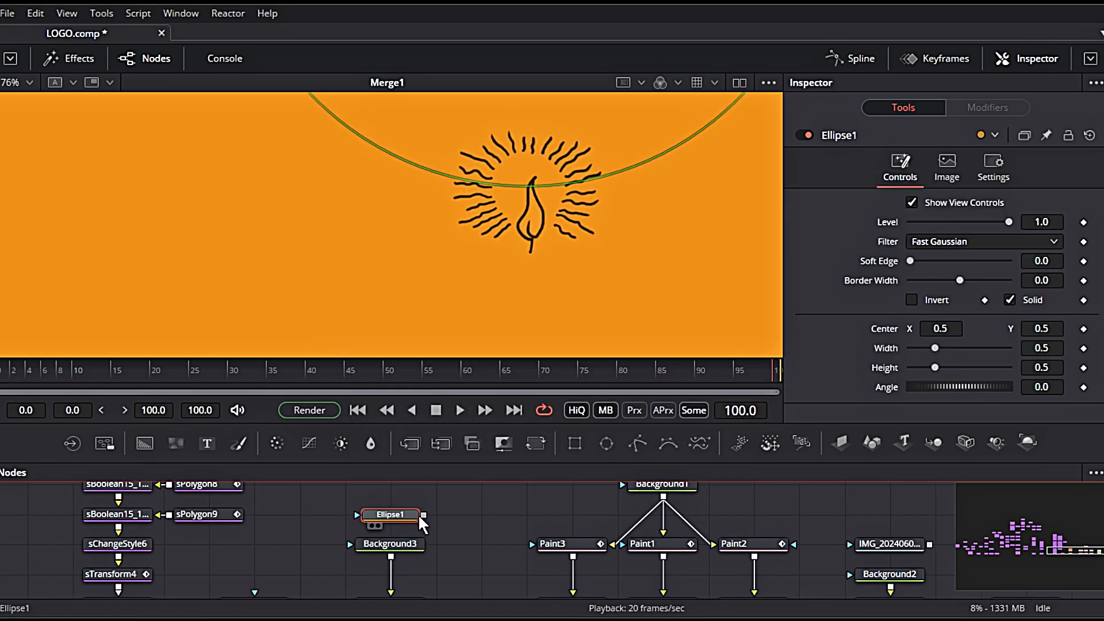
{"action": "scroll", "coordinate": [526, 161], "scroll_direction": "down", "scroll_amount": 3}
{"action": "left_click_drag", "start_coordinate": [521, 119], "coordinate": [525, 253]}
{"action": "left_click_drag", "start_coordinate": [634, 153], "coordinate": [570, 217]}
{"action": "scroll", "coordinate": [547, 246], "scroll_direction": "up", "scroll_amount": 3}
{"action": "left_click_drag", "start_coordinate": [910, 261], "coordinate": [954, 283]}
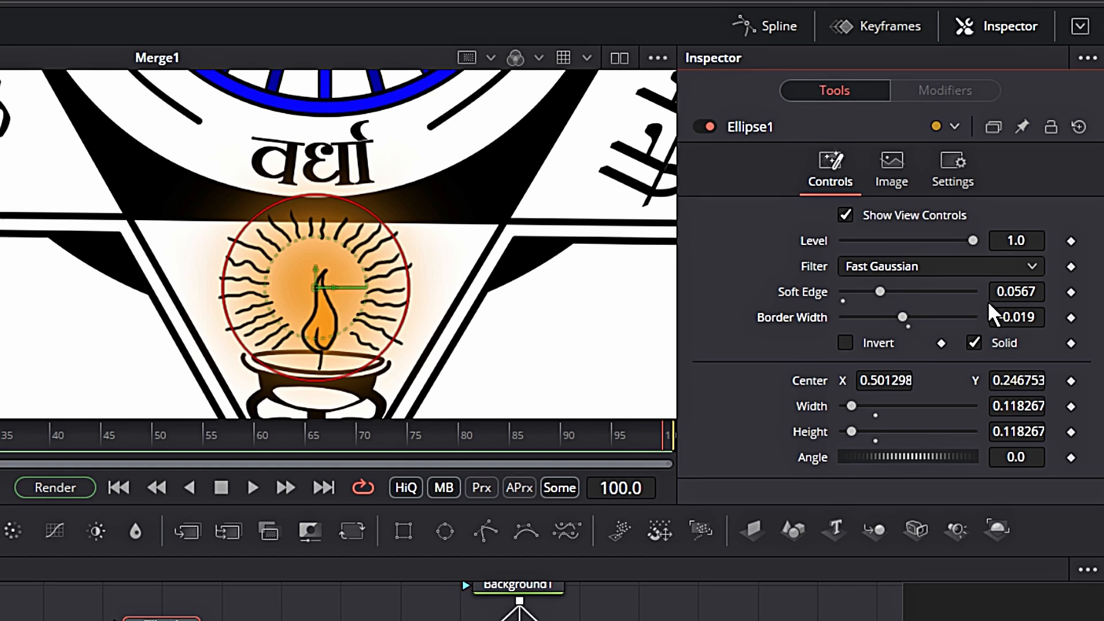
Step: Keyframe Ellipse1's soft edge, border width, center, width and height at frame 100 and again around frame 93
{"action": "left_click", "coordinate": [1070, 291]}
{"action": "left_click", "coordinate": [1070, 317]}
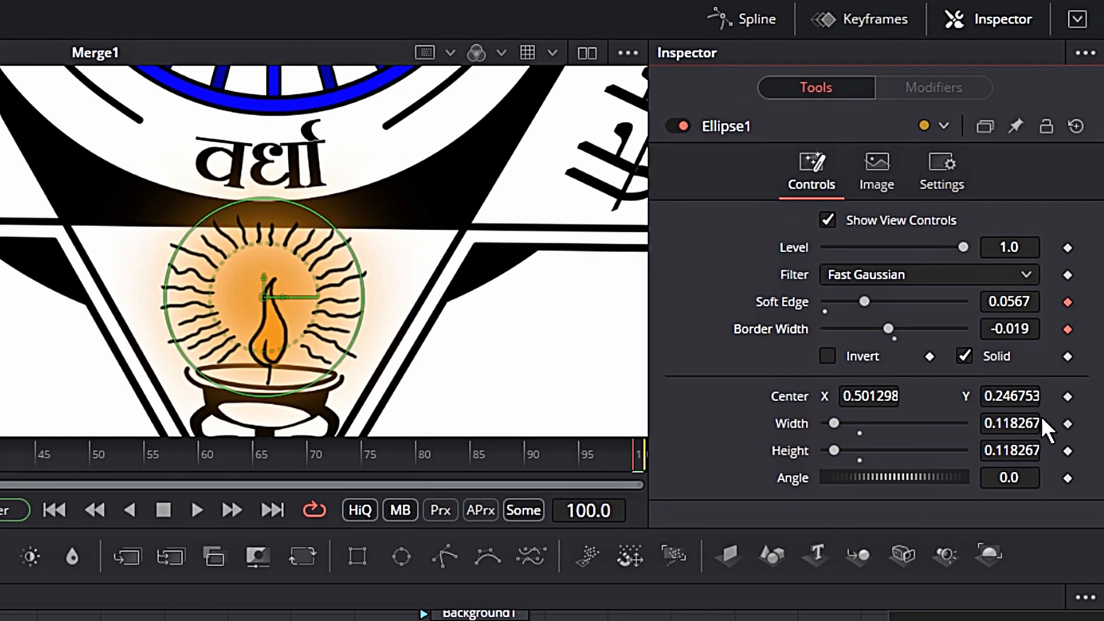
{"action": "left_click", "coordinate": [1068, 396]}
{"action": "left_click", "coordinate": [1068, 423]}
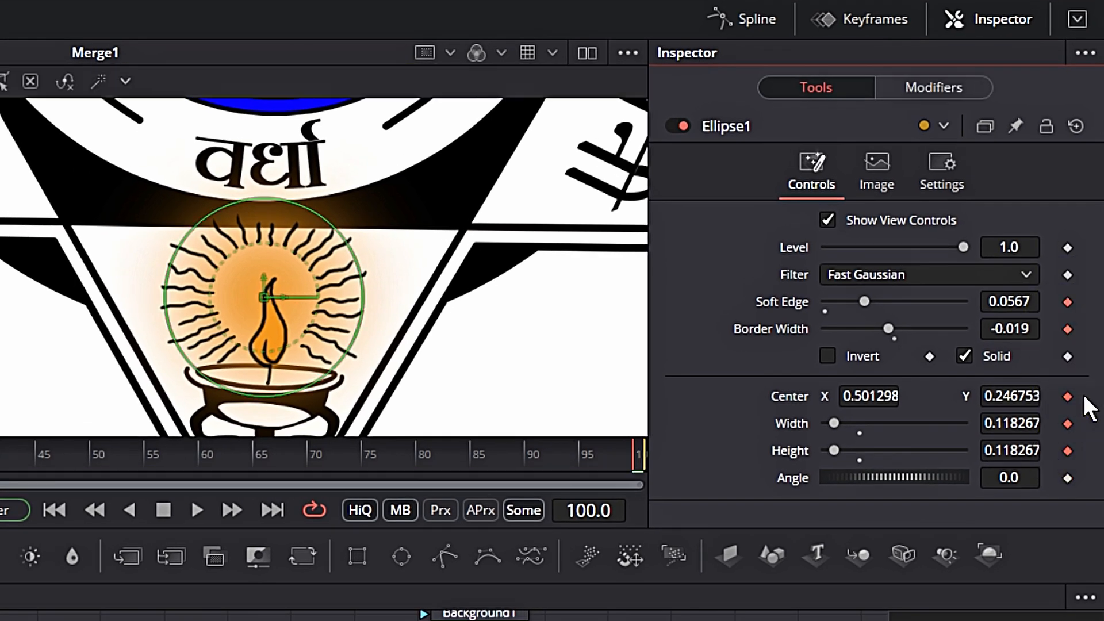
{"action": "left_click_drag", "start_coordinate": [606, 454], "coordinate": [559, 460]}
{"action": "left_click", "coordinate": [1068, 302]}
{"action": "left_click", "coordinate": [1068, 329]}
{"action": "left_click", "coordinate": [1068, 396]}
{"action": "left_click", "coordinate": [1067, 424]}
{"action": "left_click", "coordinate": [1068, 451]}
Step: At frame 85, lower Ellipse1 onto the small flame, shrink it to about 0.029, and set soft edge 0.0268 and border width 0.004
{"action": "left_click_drag", "start_coordinate": [526, 454], "coordinate": [475, 456]}
{"action": "left_click_drag", "start_coordinate": [264, 297], "coordinate": [265, 348]}
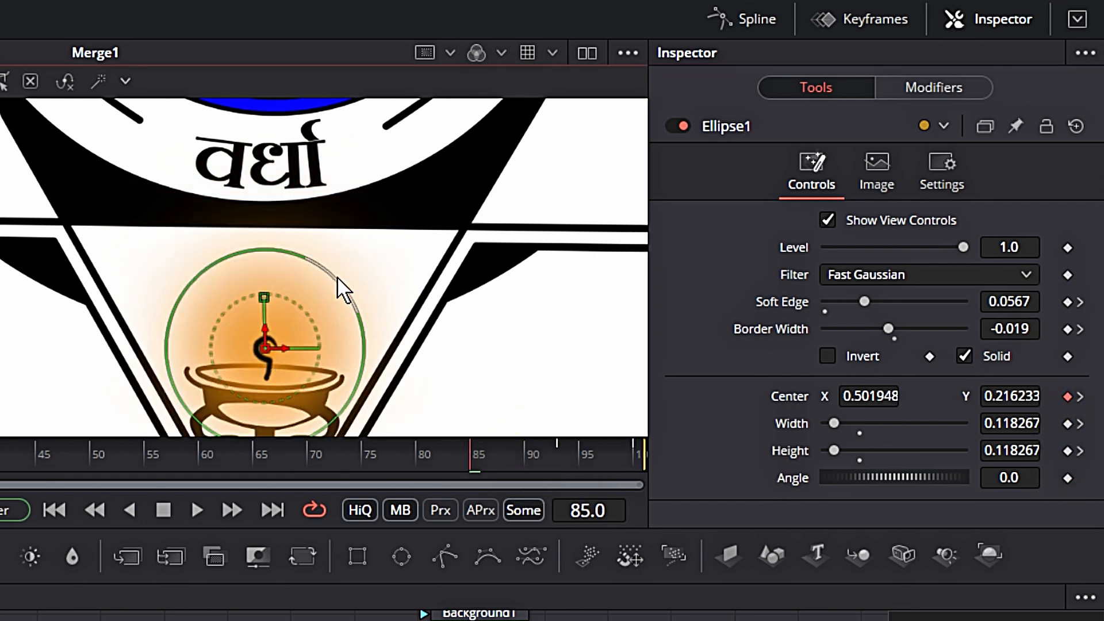
{"action": "left_click_drag", "start_coordinate": [337, 277], "coordinate": [282, 330]}
{"action": "left_click", "coordinate": [826, 301]}
{"action": "left_click_drag", "start_coordinate": [888, 329], "coordinate": [893, 329]}
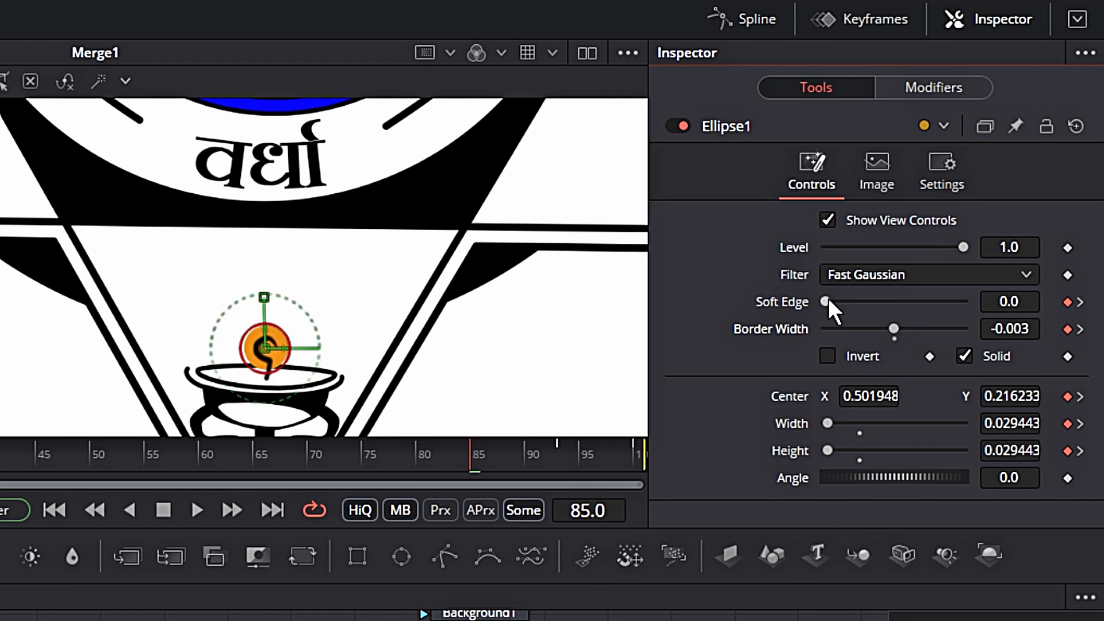
{"action": "left_click_drag", "start_coordinate": [828, 300], "coordinate": [835, 301]}
{"action": "left_click_drag", "start_coordinate": [887, 332], "coordinate": [881, 334]}
{"action": "left_click_drag", "start_coordinate": [833, 302], "coordinate": [847, 304]}
{"action": "left_click_drag", "start_coordinate": [1026, 331], "coordinate": [1039, 331]}
Step: Refine Ellipse1's size and softness at frame 90 to follow the growing flame, and scrub through to frame 100
{"action": "left_click_drag", "start_coordinate": [485, 460], "coordinate": [528, 463]}
{"action": "left_click_drag", "start_coordinate": [316, 364], "coordinate": [305, 357]}
{"action": "left_click_drag", "start_coordinate": [856, 301], "coordinate": [893, 327]}
{"action": "left_click_drag", "start_coordinate": [480, 464], "coordinate": [665, 494]}
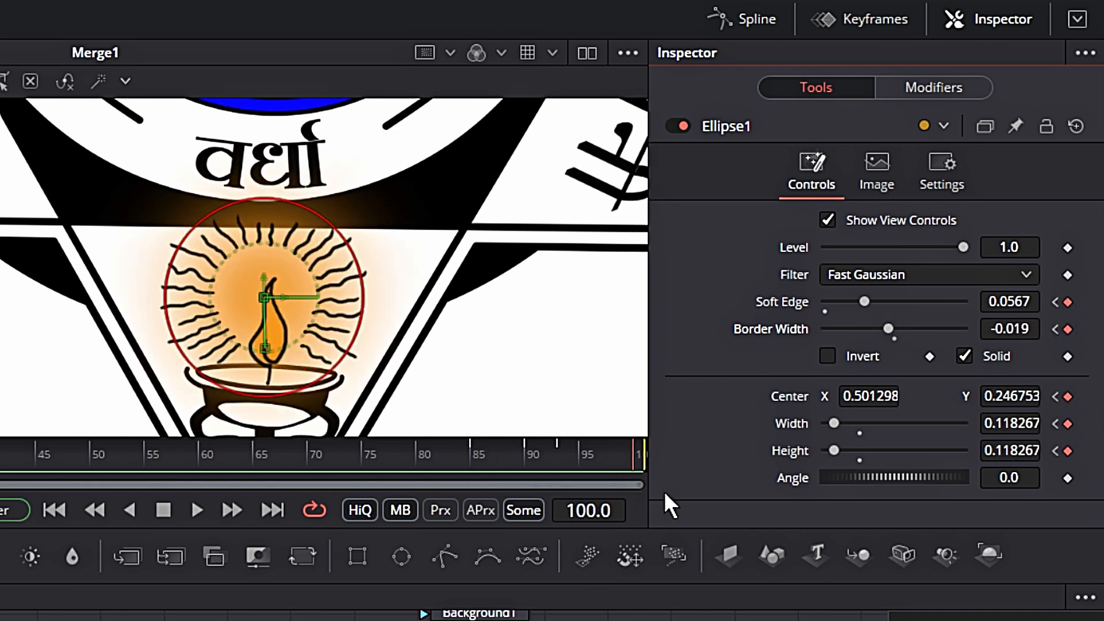
Step: Keyframe Ellipse1's level on where the flame starts and at 0.0 on frame 84, and scrub through the glow
{"action": "left_click_drag", "start_coordinate": [564, 467], "coordinate": [460, 460]}
{"action": "left_click", "coordinate": [1068, 247]}
{"action": "left_click_drag", "start_coordinate": [964, 249], "coordinate": [500, 308]}
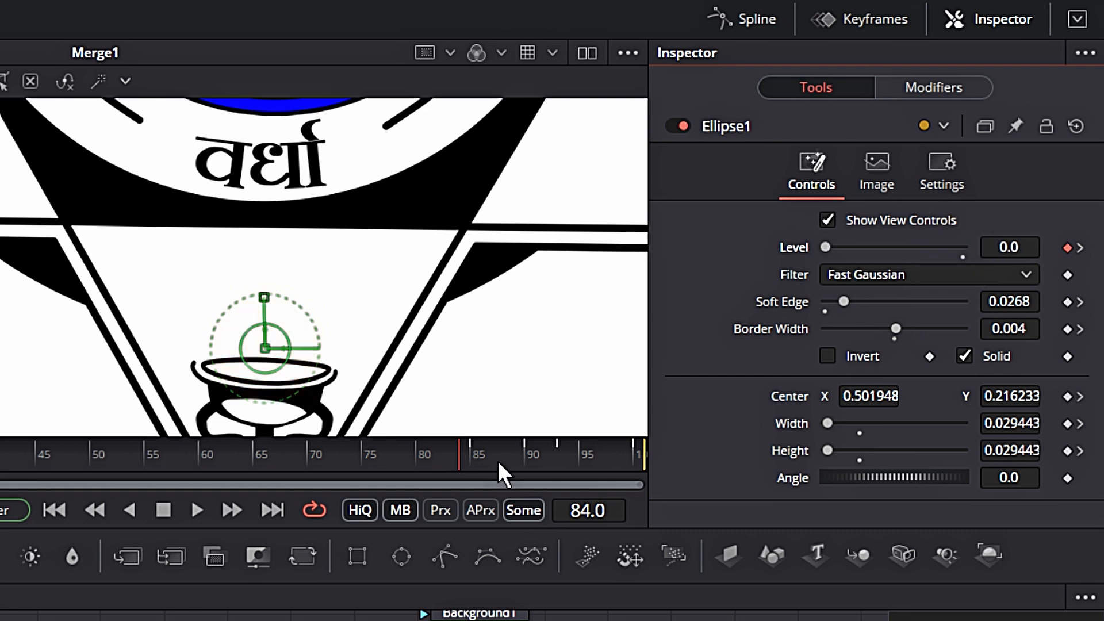
{"action": "left_click_drag", "start_coordinate": [472, 466], "coordinate": [0, 467]}
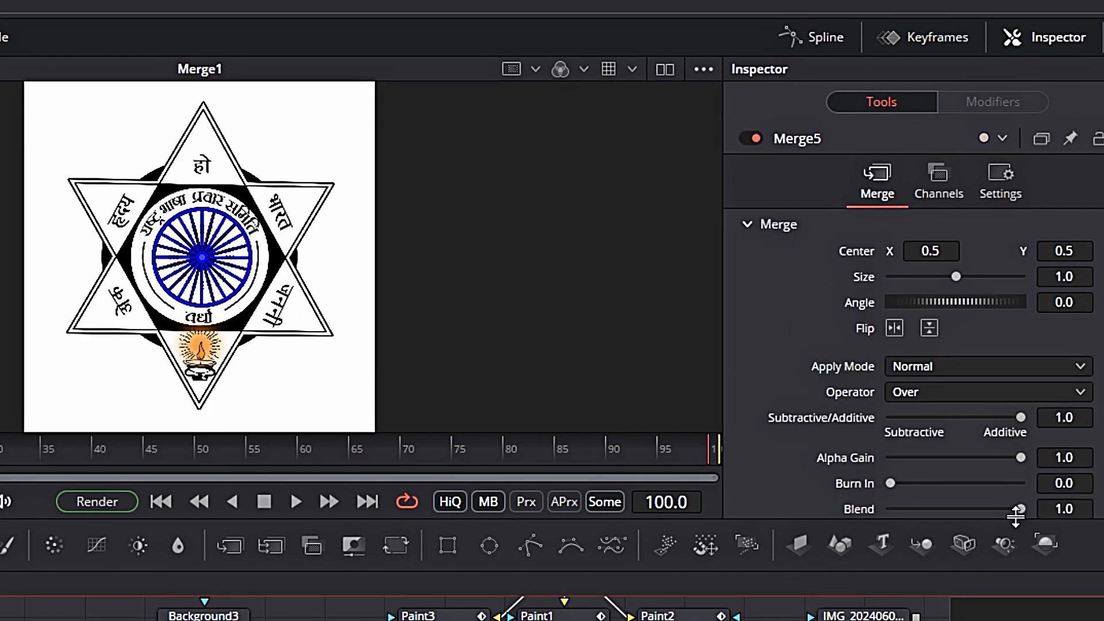
Step: Lower Merge5's blend to 0.449 and play the logo animation
{"action": "left_click_drag", "start_coordinate": [1016, 510], "coordinate": [969, 508]}
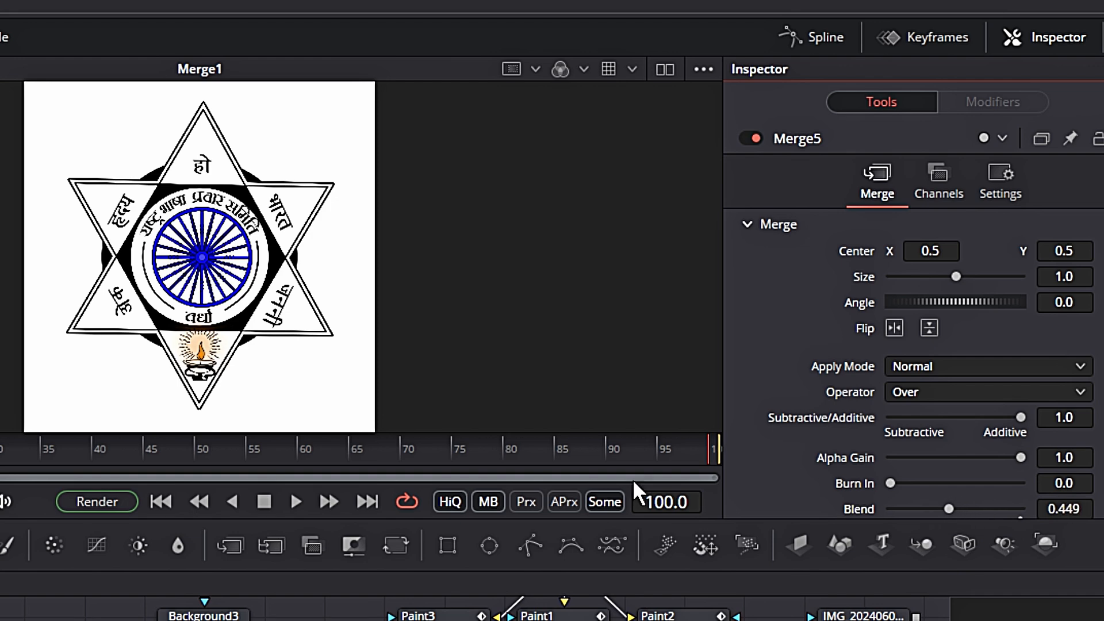
{"action": "left_click", "coordinate": [586, 454]}
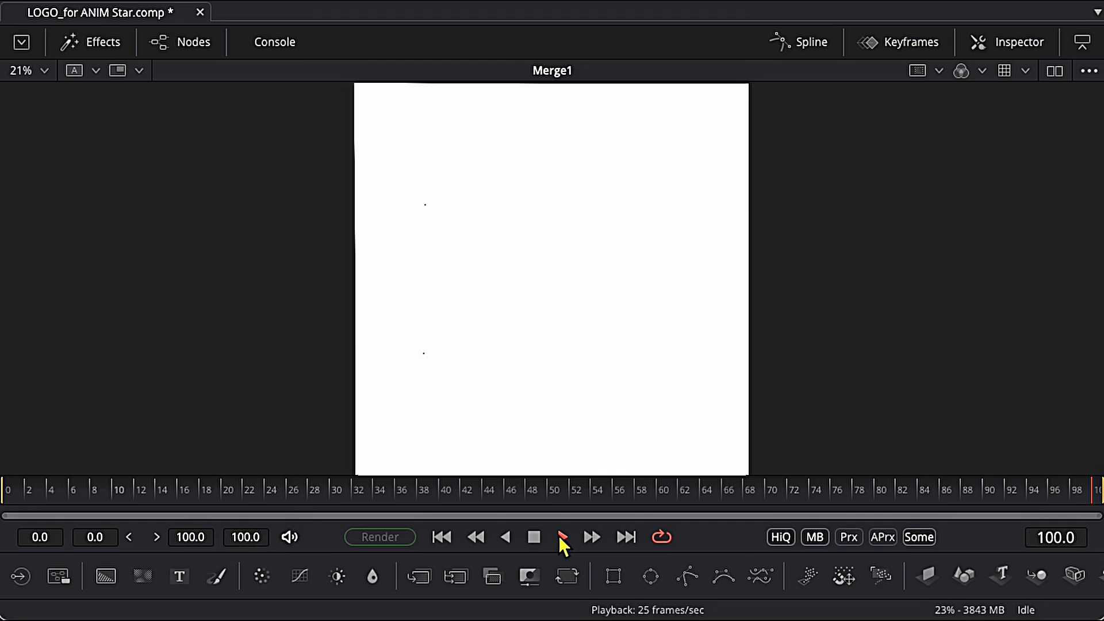
{"action": "left_click", "coordinate": [562, 536]}
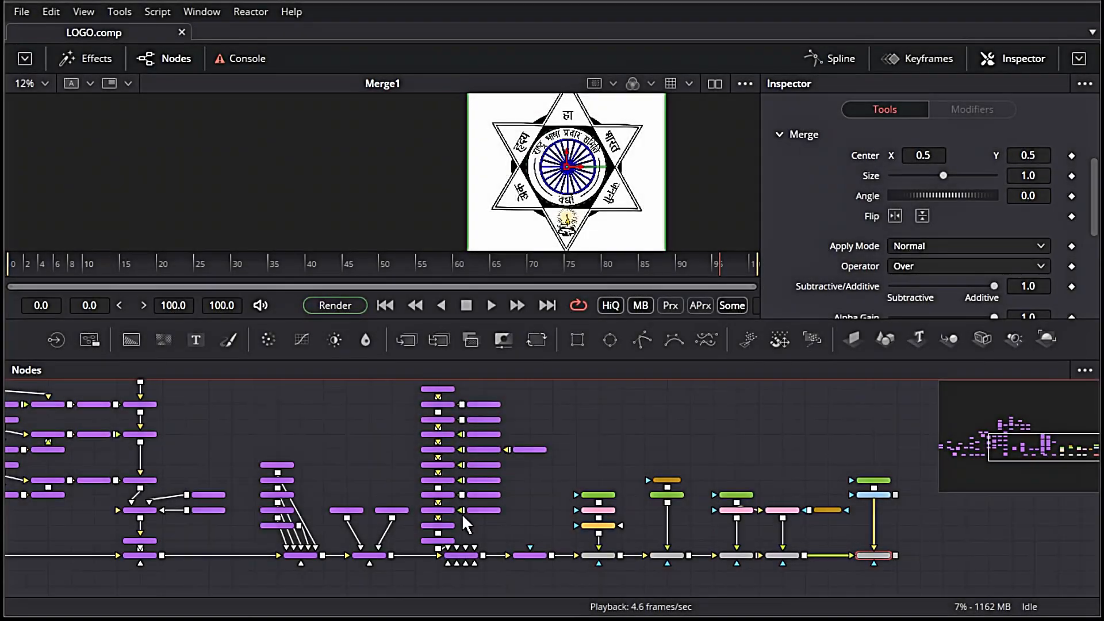
Step: Copy the star's shape nodes from LOGO.comp and paste them into a new composition
{"action": "left_click_drag", "start_coordinate": [212, 530], "coordinate": [92, 407]}
{"action": "left_click", "coordinate": [50, 12]}
{"action": "mouse_move", "coordinate": [21, 12]}
{"action": "left_click", "coordinate": [31, 40]}
{"action": "left_click", "coordinate": [328, 493]}
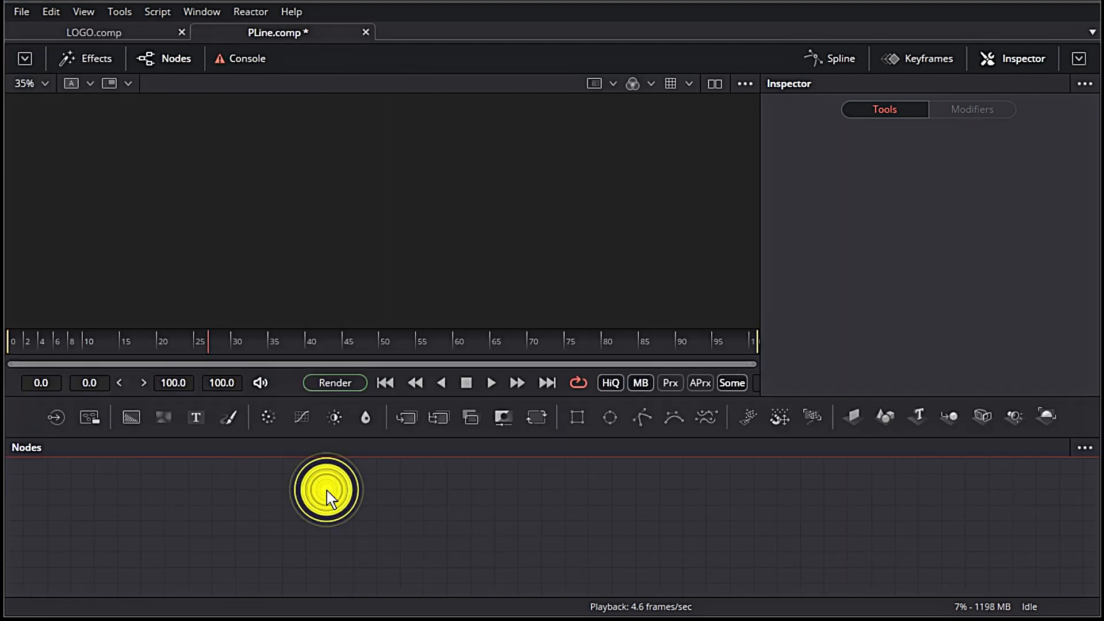
{"action": "key", "text": "ctrl+v"}
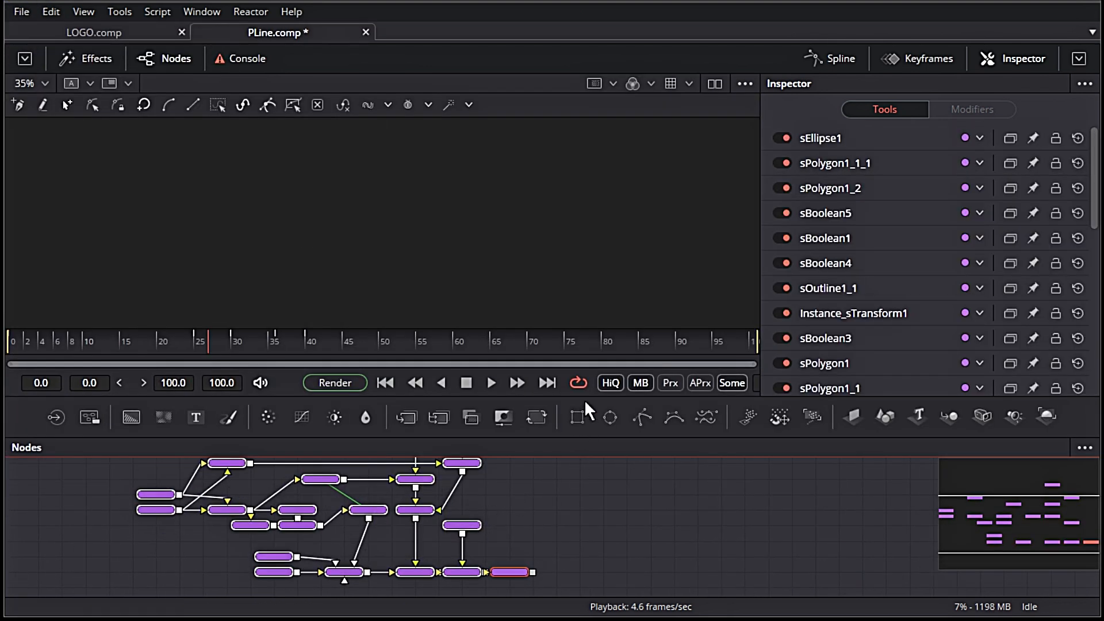
{"action": "left_click_drag", "start_coordinate": [585, 396], "coordinate": [586, 379]}
{"action": "left_click_drag", "start_coordinate": [453, 480], "coordinate": [459, 510]}
Step: Save the new composition as PLine.comp in the Logo TUT folder, overwriting the existing file
{"action": "key", "text": "ctrl+s"}
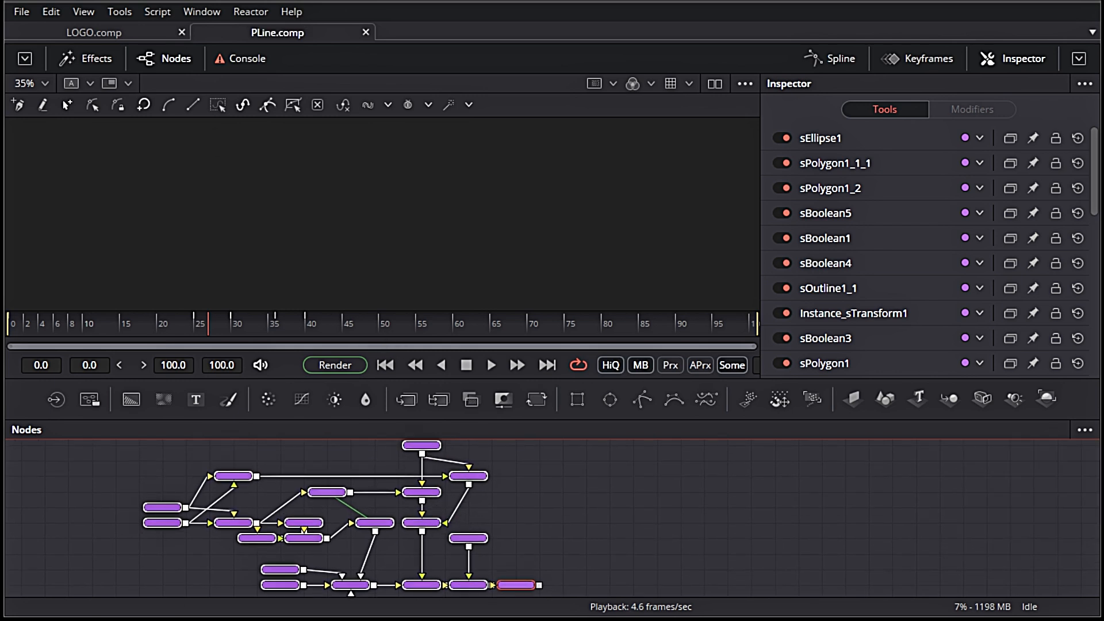
{"action": "left_click", "coordinate": [21, 12]}
{"action": "left_click", "coordinate": [84, 132]}
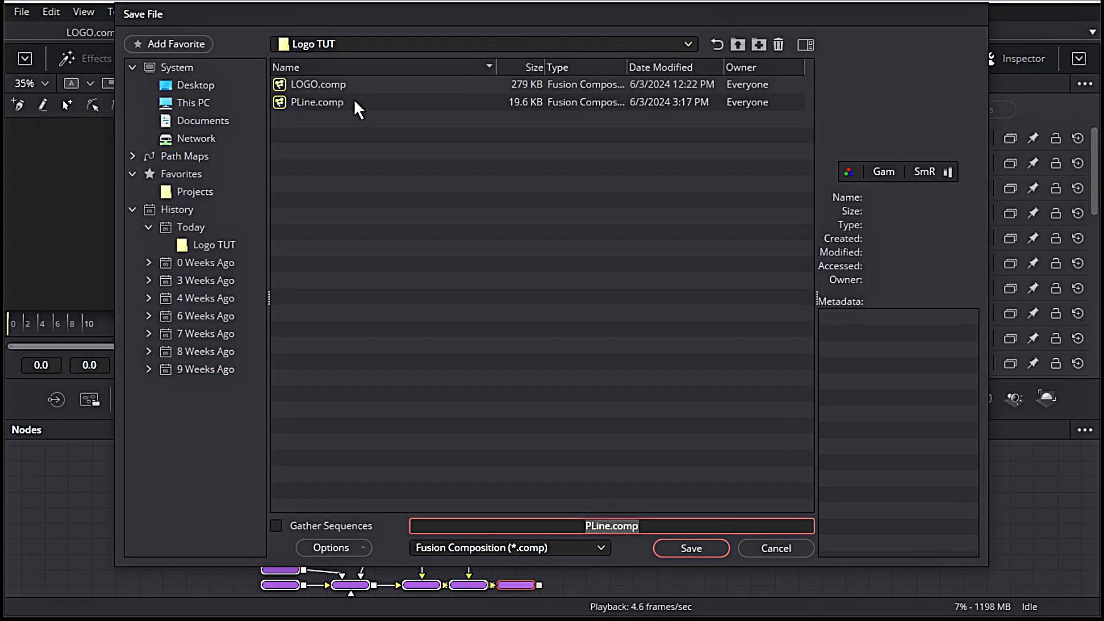
{"action": "left_click", "coordinate": [356, 102]}
{"action": "left_click", "coordinate": [693, 550]}
{"action": "left_click", "coordinate": [605, 325]}
Step: Add an sRender node after sChangeStyle1 with its width and height set to 2010
{"action": "scroll", "coordinate": [564, 538], "scroll_direction": "up", "scroll_amount": 3}
{"action": "left_click", "coordinate": [467, 557]}
{"action": "key", "text": "shift+space"}
{"action": "type", "text": "sren"}
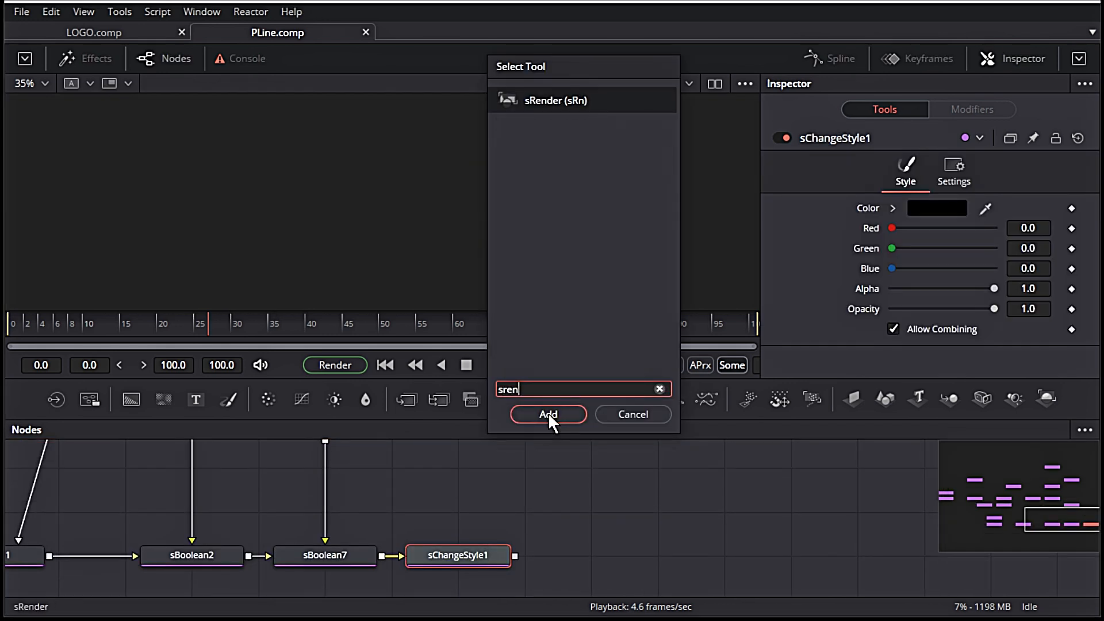
{"action": "left_click", "coordinate": [547, 412]}
{"action": "left_click", "coordinate": [1018, 304]}
{"action": "type", "text": "2010"}
{"action": "key", "text": "Tab"}
{"action": "type", "text": "2010"}
{"action": "key", "text": "Tab"}
Step: Show sRender1 in the viewer and scrub the star animation to around frame 45
{"action": "scroll", "coordinate": [633, 512], "scroll_direction": "left", "scroll_amount": 5}
{"action": "left_click_drag", "start_coordinate": [913, 561], "coordinate": [444, 194]}
{"action": "scroll", "coordinate": [509, 198], "scroll_direction": "down", "scroll_amount": 3}
{"action": "left_click_drag", "start_coordinate": [513, 206], "coordinate": [491, 261]}
{"action": "left_click_drag", "start_coordinate": [213, 316], "coordinate": [349, 326]}
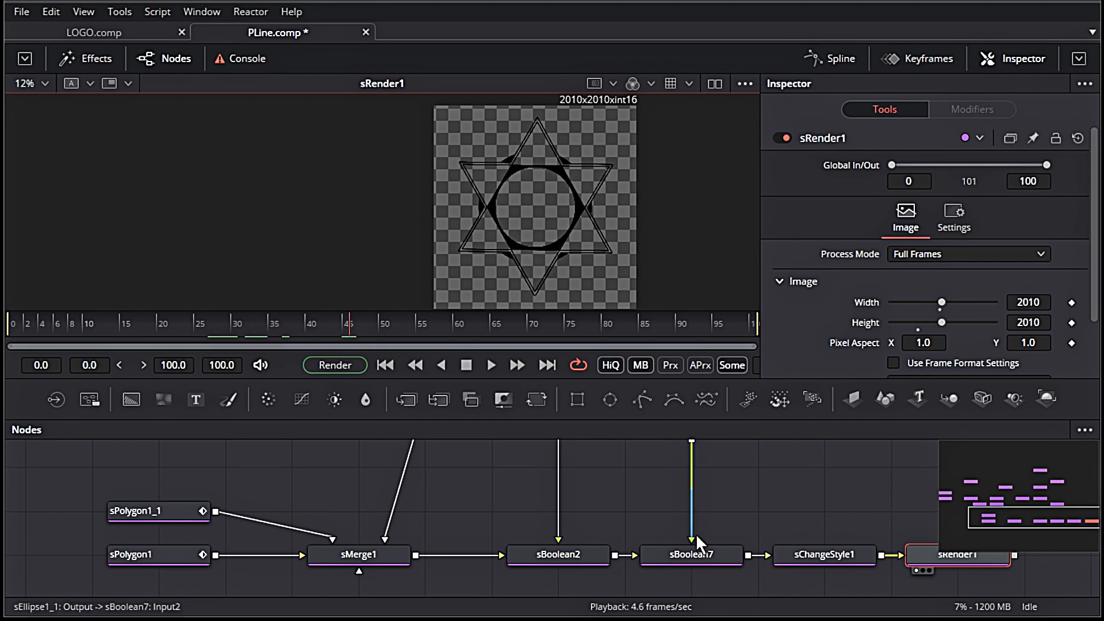
Step: Delete sBoolean2, sBoolean7 and the circle nodes feeding them, keeping only the star outline nodes
{"action": "scroll", "coordinate": [638, 546], "scroll_direction": "down", "scroll_amount": 2}
{"action": "left_click_drag", "start_coordinate": [581, 571], "coordinate": [486, 435]}
{"action": "key", "text": "Delete"}
{"action": "left_click_drag", "start_coordinate": [500, 505], "coordinate": [527, 620]}
{"action": "left_click_drag", "start_coordinate": [471, 479], "coordinate": [142, 521]}
{"action": "key", "text": "Delete"}
Step: Move sChangeStyle1 and sRender1 next to sMerge1 to tidy the node chain
{"action": "left_click_drag", "start_coordinate": [321, 581], "coordinate": [286, 485]}
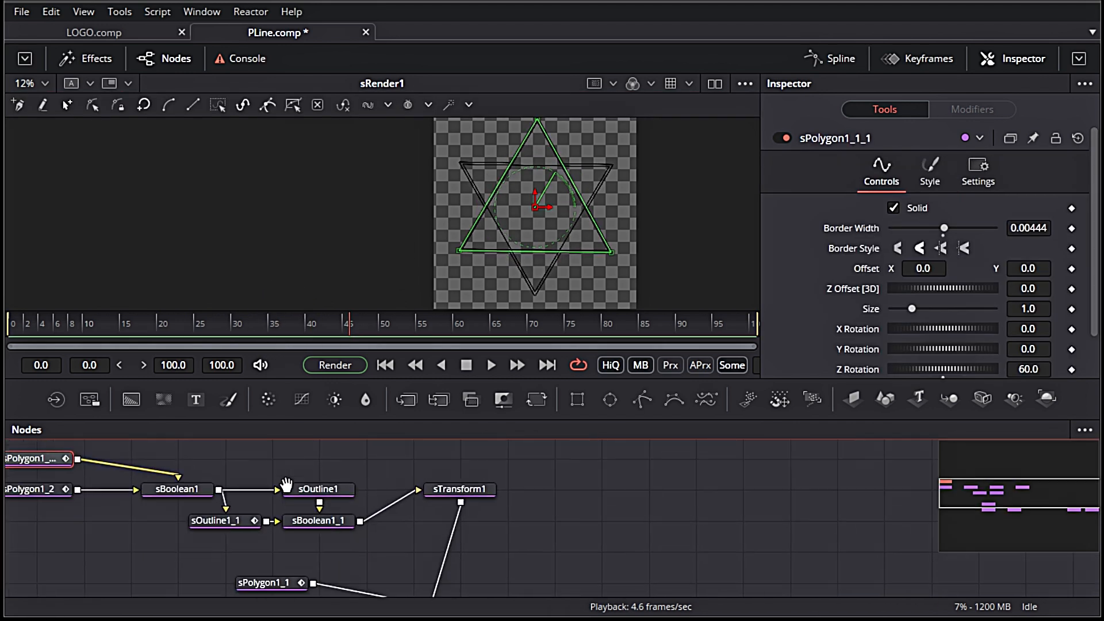
{"action": "left_click_drag", "start_coordinate": [452, 531], "coordinate": [453, 526]}
{"action": "left_click_drag", "start_coordinate": [517, 569], "coordinate": [510, 497]}
{"action": "left_click_drag", "start_coordinate": [646, 513], "coordinate": [816, 553]}
{"action": "left_click_drag", "start_coordinate": [835, 549], "coordinate": [620, 547]}
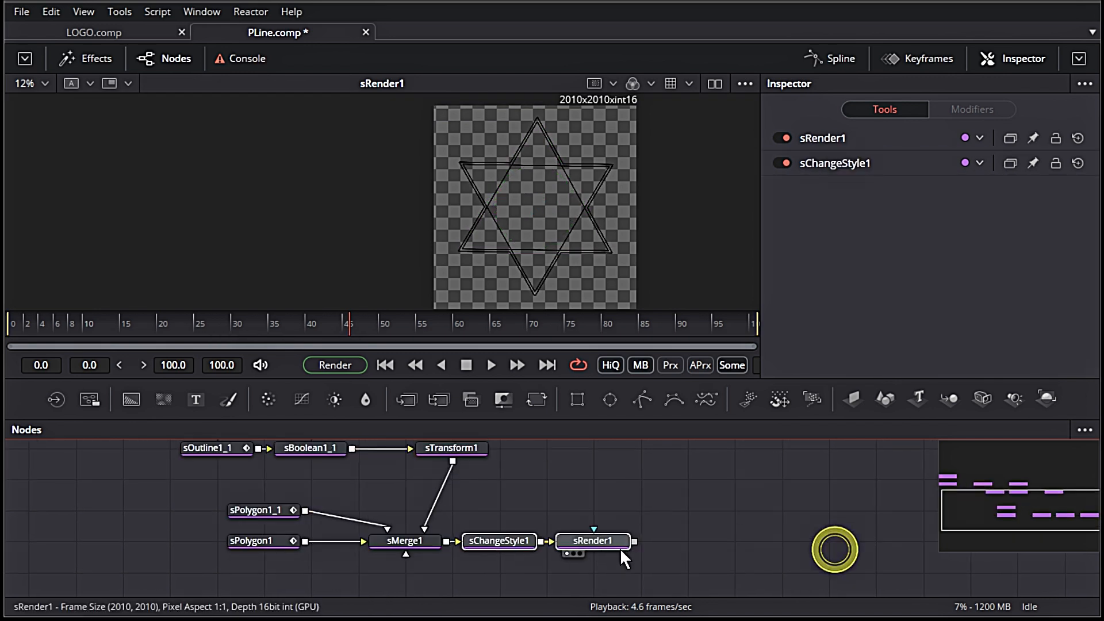
Step: Colour the star lines orange in sChangeStyle1, with Red 1.0, Green about 0.62 and Blue about 0.08
{"action": "left_click", "coordinate": [593, 540]}
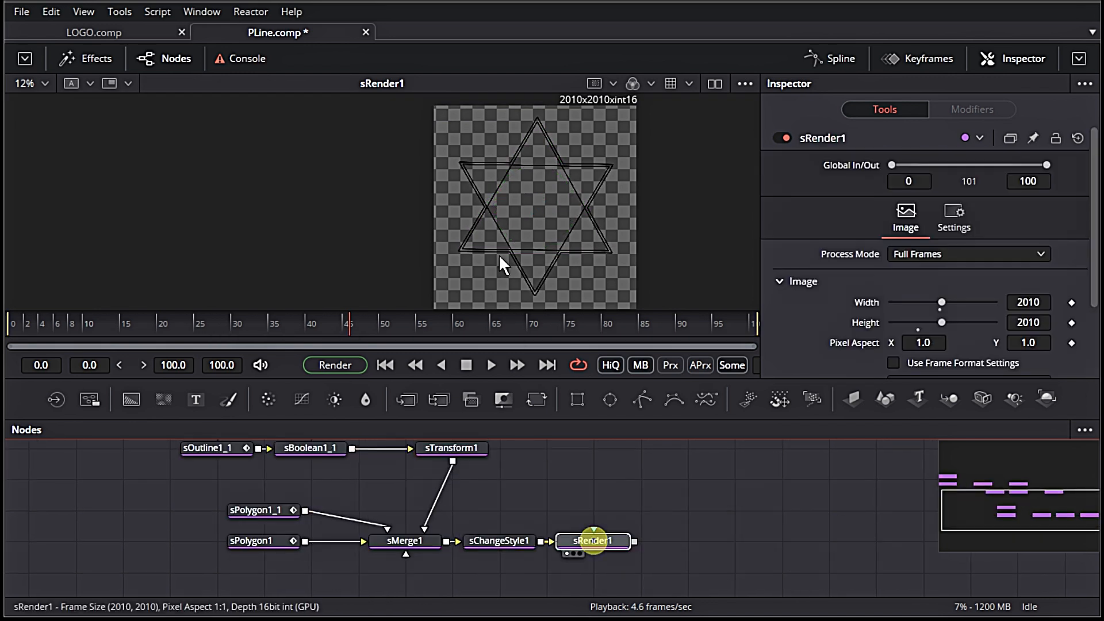
{"action": "left_click", "coordinate": [518, 543]}
{"action": "left_click", "coordinate": [938, 208]}
{"action": "left_click", "coordinate": [702, 180]}
{"action": "left_click_drag", "start_coordinate": [740, 189], "coordinate": [746, 175]}
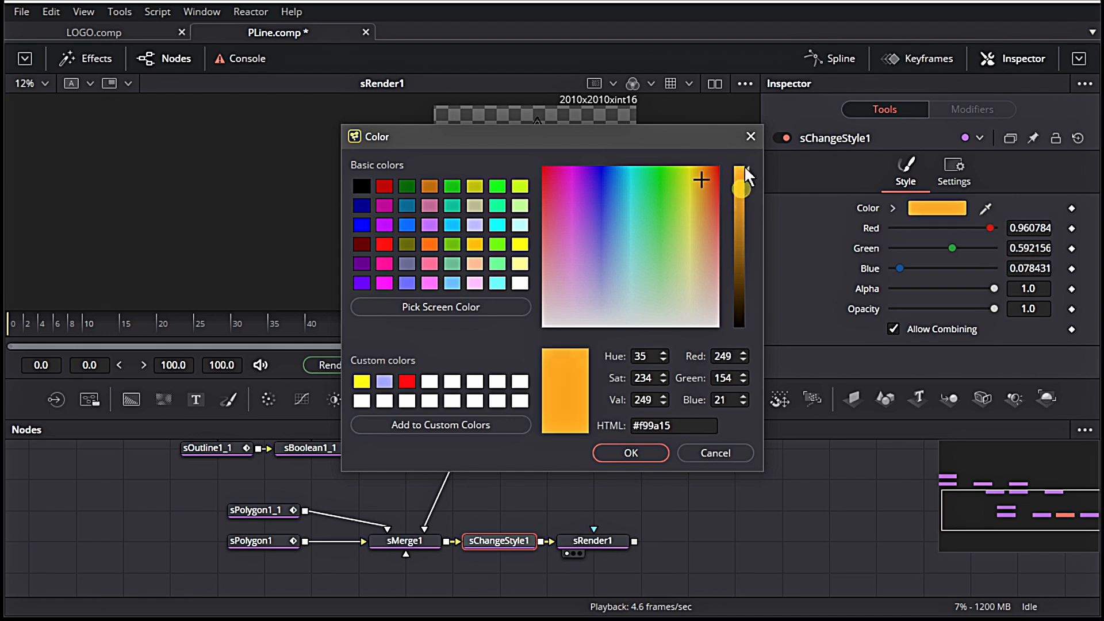
{"action": "left_click", "coordinate": [631, 452]}
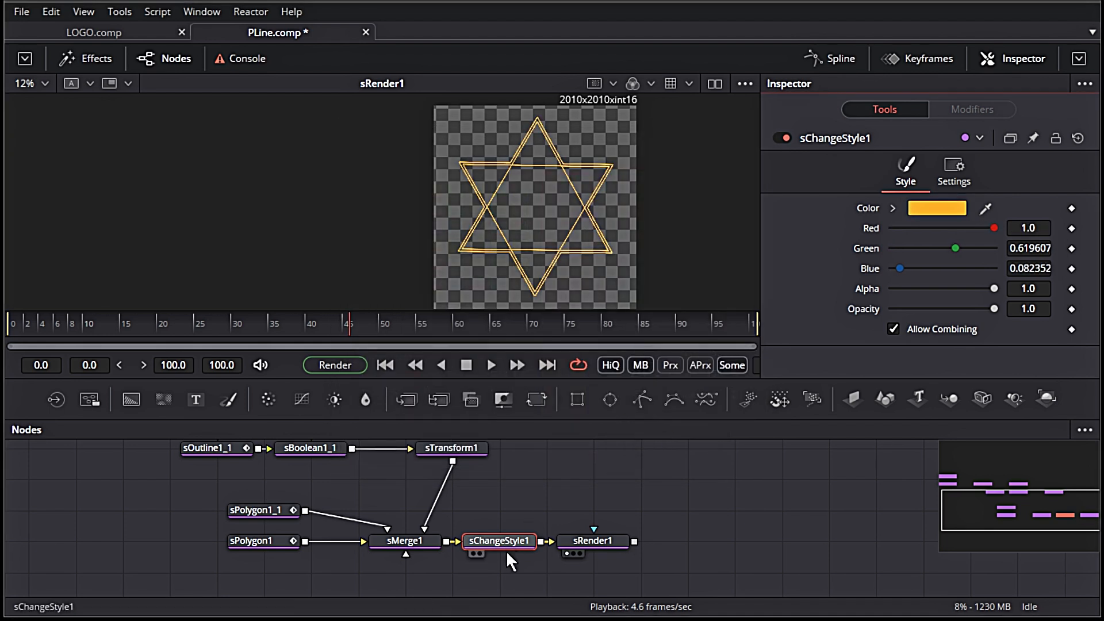
Step: Remove the Length animation from sPolygon1
{"action": "scroll", "coordinate": [465, 529], "scroll_direction": "up", "scroll_amount": 2}
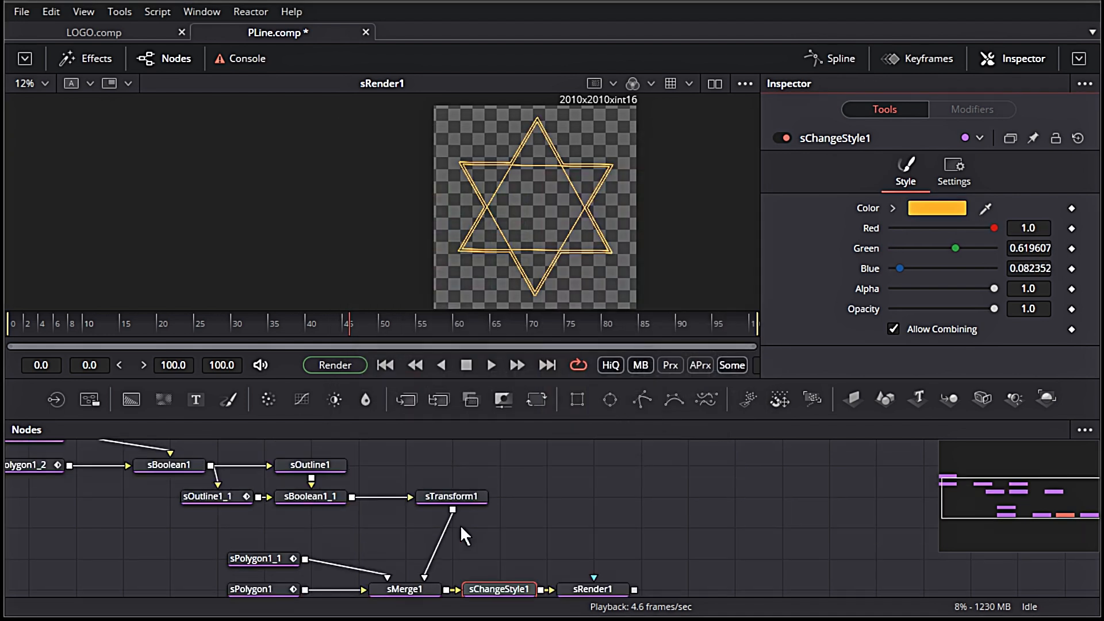
{"action": "left_click", "coordinate": [263, 588]}
{"action": "left_click", "coordinate": [211, 364]}
{"action": "left_click", "coordinate": [196, 324]}
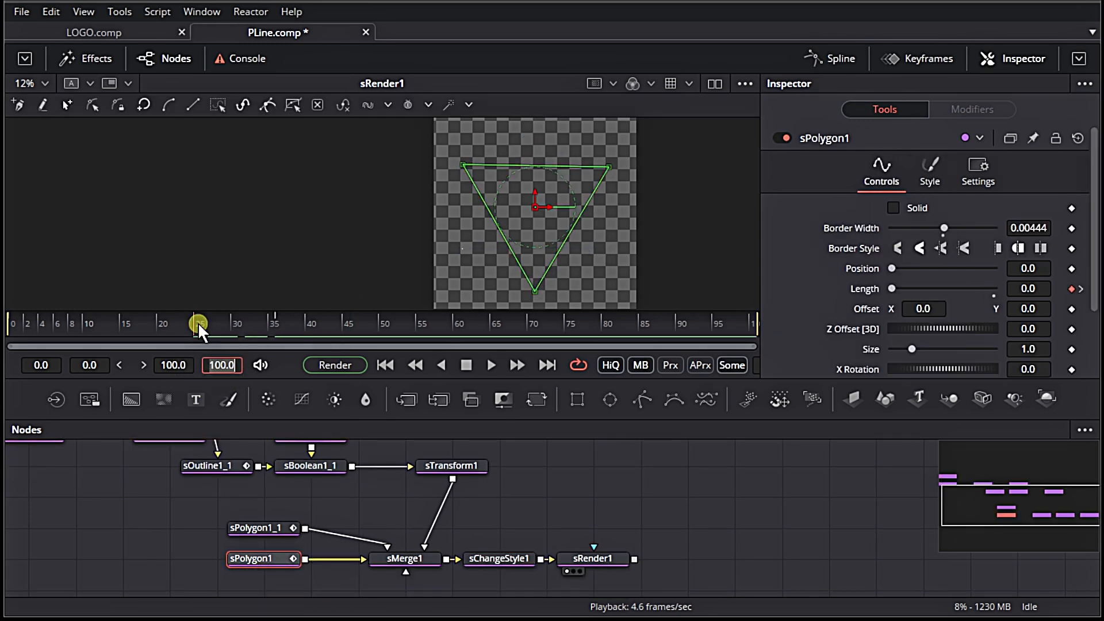
{"action": "left_click", "coordinate": [1074, 291]}
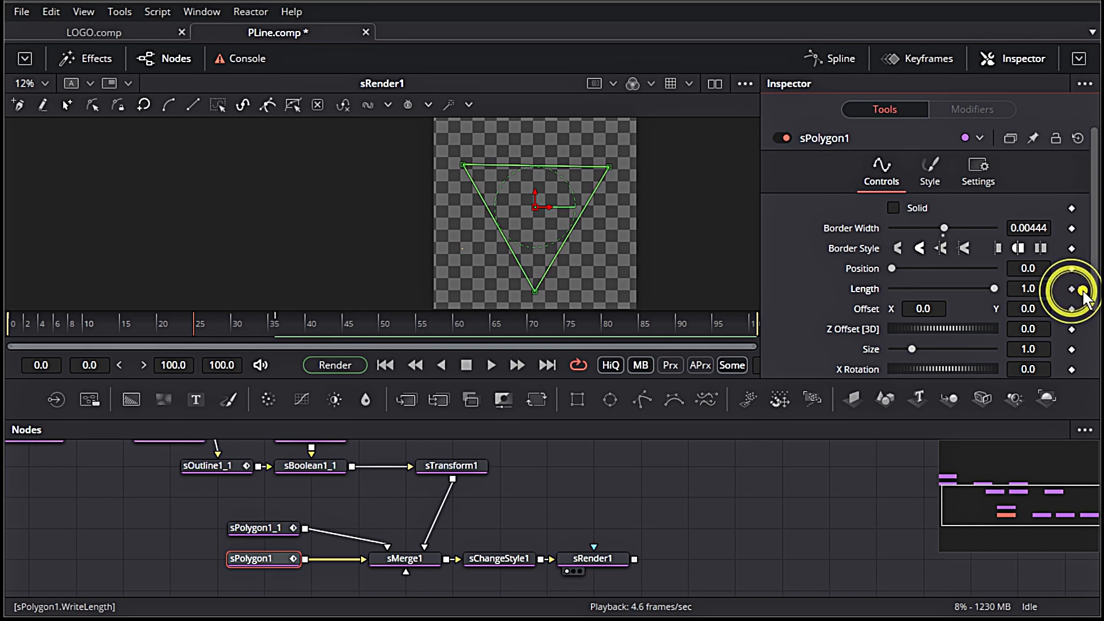
Step: Shorten the sPolygon1 line to a small dash with Length 0.0087 and Border Width 0.0066
{"action": "left_click", "coordinate": [277, 564]}
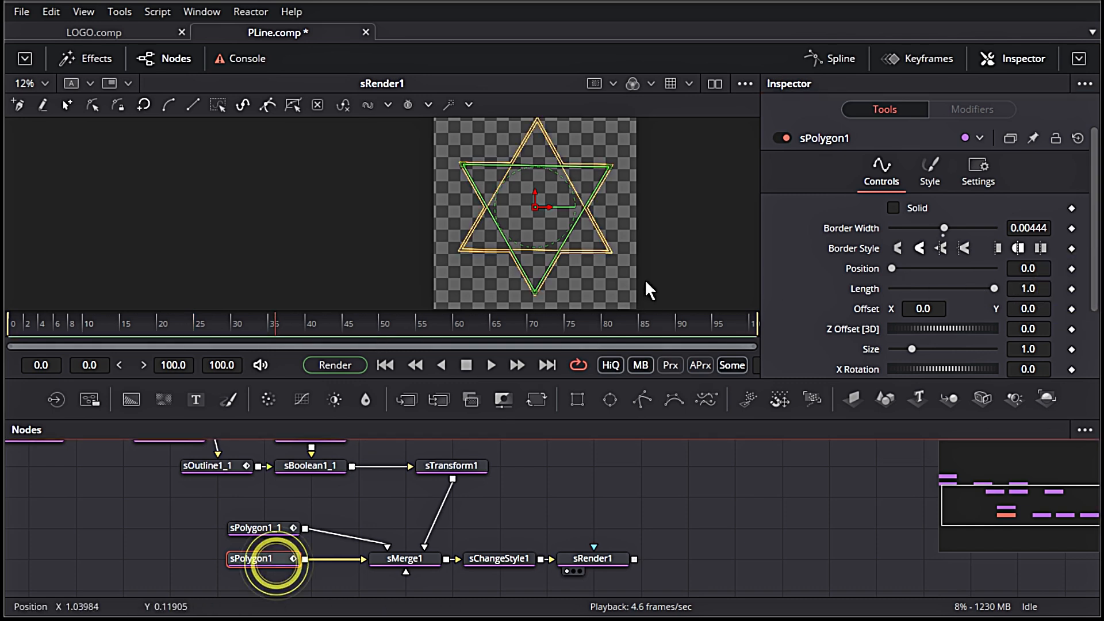
{"action": "scroll", "coordinate": [486, 178], "scroll_direction": "up", "scroll_amount": 2}
{"action": "scroll", "coordinate": [523, 256], "scroll_direction": "down", "scroll_amount": 3}
{"action": "left_click_drag", "start_coordinate": [994, 288], "coordinate": [891, 288]}
{"action": "scroll", "coordinate": [475, 216], "scroll_direction": "up", "scroll_amount": 3}
{"action": "scroll", "coordinate": [318, 180], "scroll_direction": "up", "scroll_amount": 3}
{"action": "scroll", "coordinate": [388, 189], "scroll_direction": "up", "scroll_amount": 4}
{"action": "left_click_drag", "start_coordinate": [465, 266], "coordinate": [271, 208]}
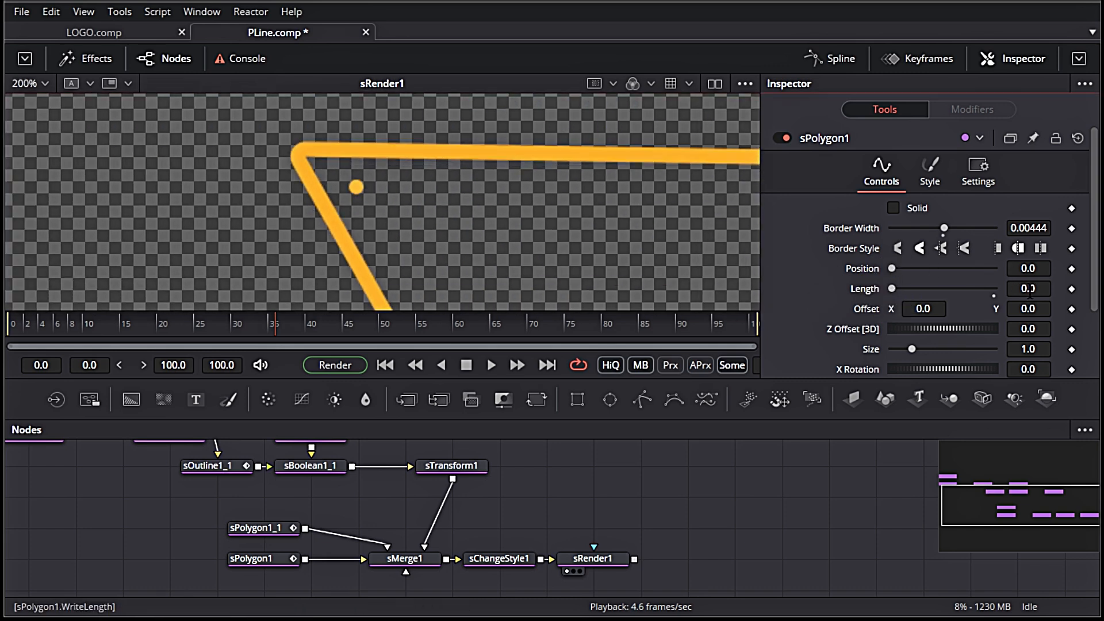
{"action": "left_click_drag", "start_coordinate": [1028, 290], "coordinate": [1038, 290]}
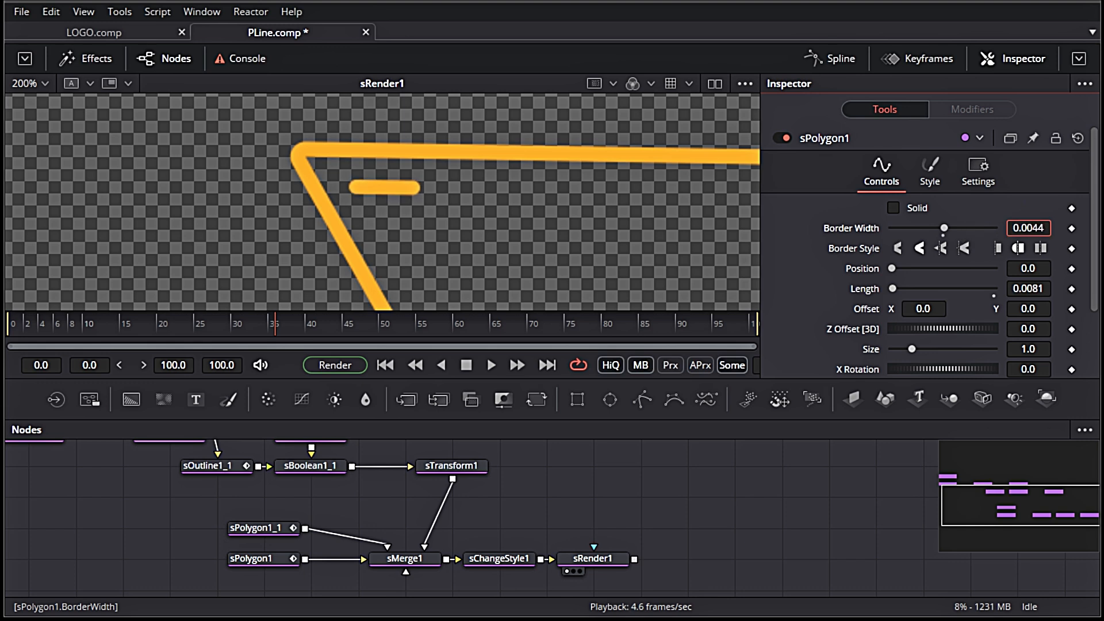
{"action": "scroll", "coordinate": [486, 180], "scroll_direction": "down", "scroll_amount": 5}
{"action": "scroll", "coordinate": [495, 214], "scroll_direction": "up", "scroll_amount": 2}
Step: Keyframe sPolygon1's Position from 0.0 at the first frame to 1.0 at the last frame
{"action": "left_click", "coordinate": [384, 365]}
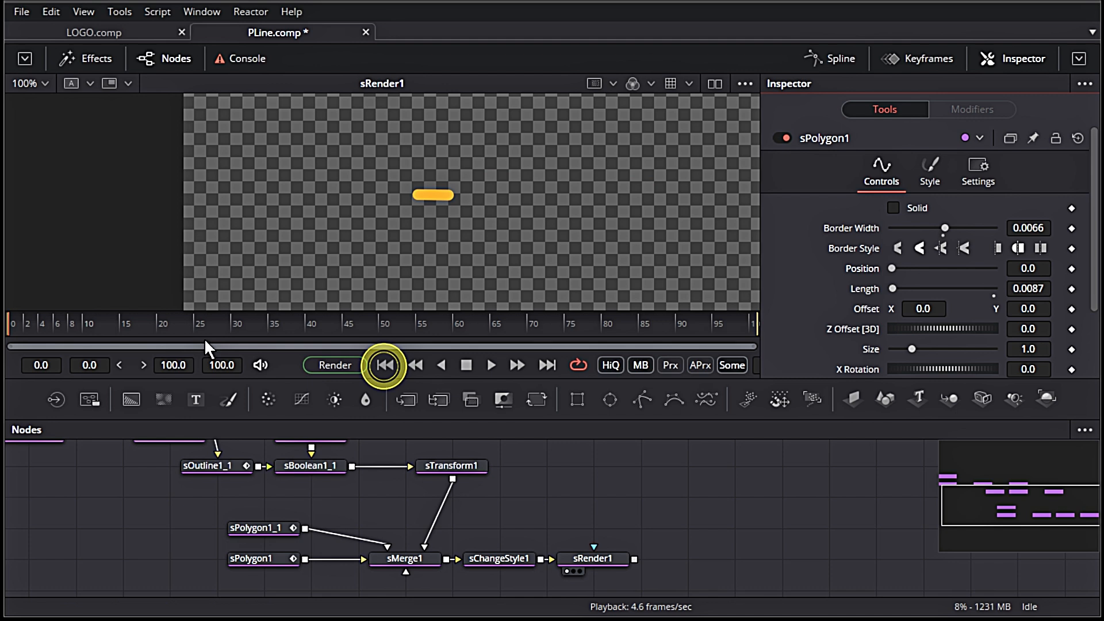
{"action": "left_click", "coordinate": [1073, 270]}
{"action": "key", "text": "End"}
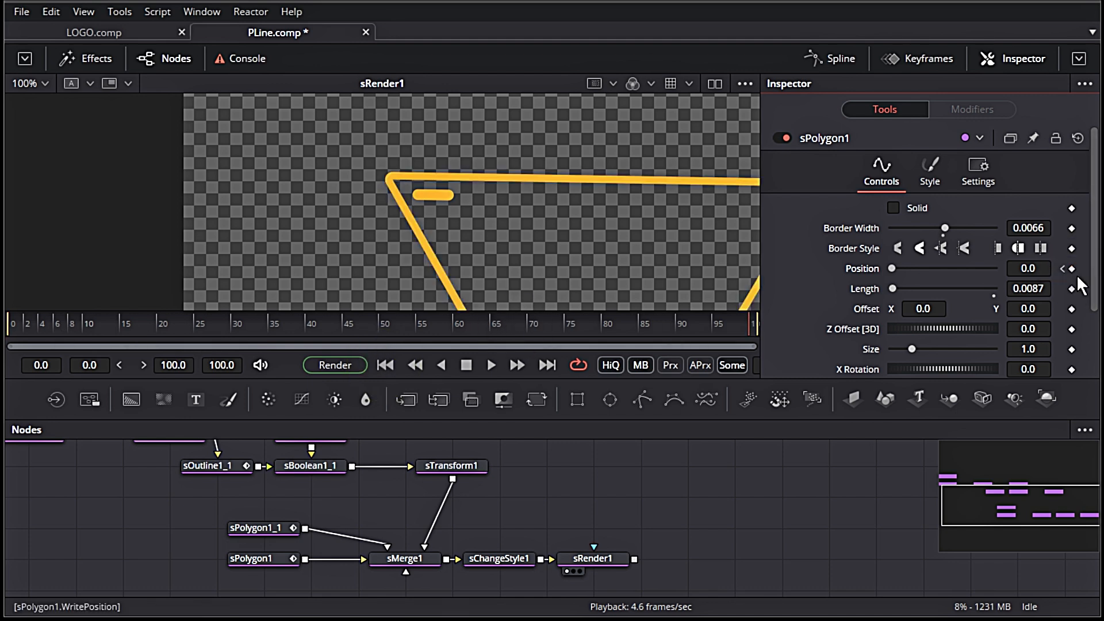
{"action": "left_click_drag", "start_coordinate": [893, 269], "coordinate": [994, 268]}
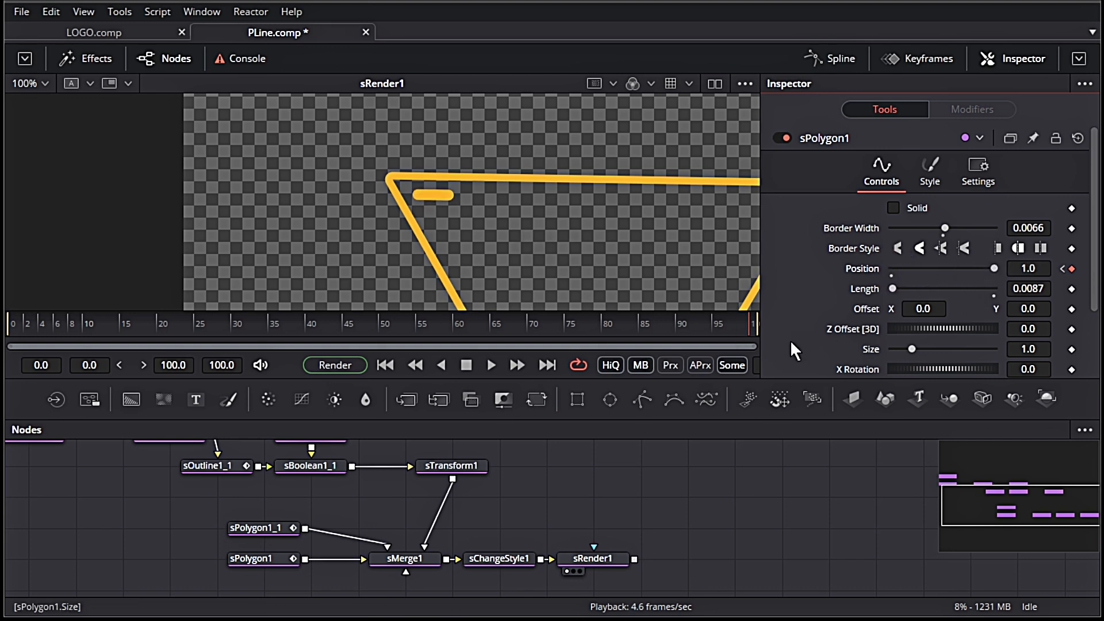
Step: Remove the Length animation from sPolygon1_1 and check the moving dashes near the end of the timeline
{"action": "left_click", "coordinate": [271, 560]}
{"action": "left_click", "coordinate": [1070, 289]}
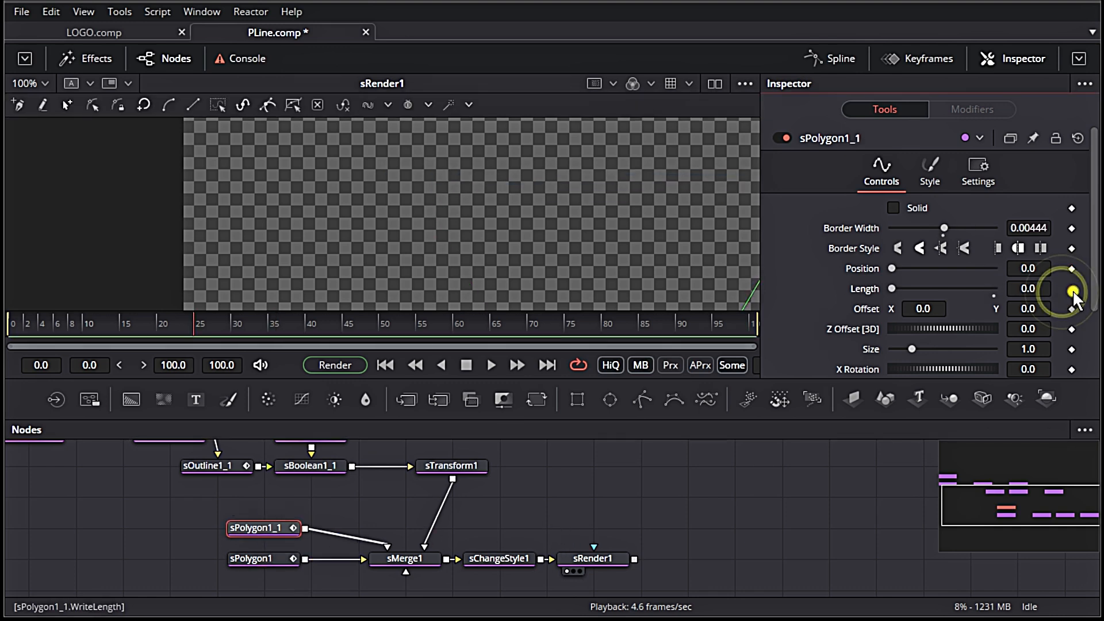
{"action": "left_click_drag", "start_coordinate": [725, 302], "coordinate": [650, 243]}
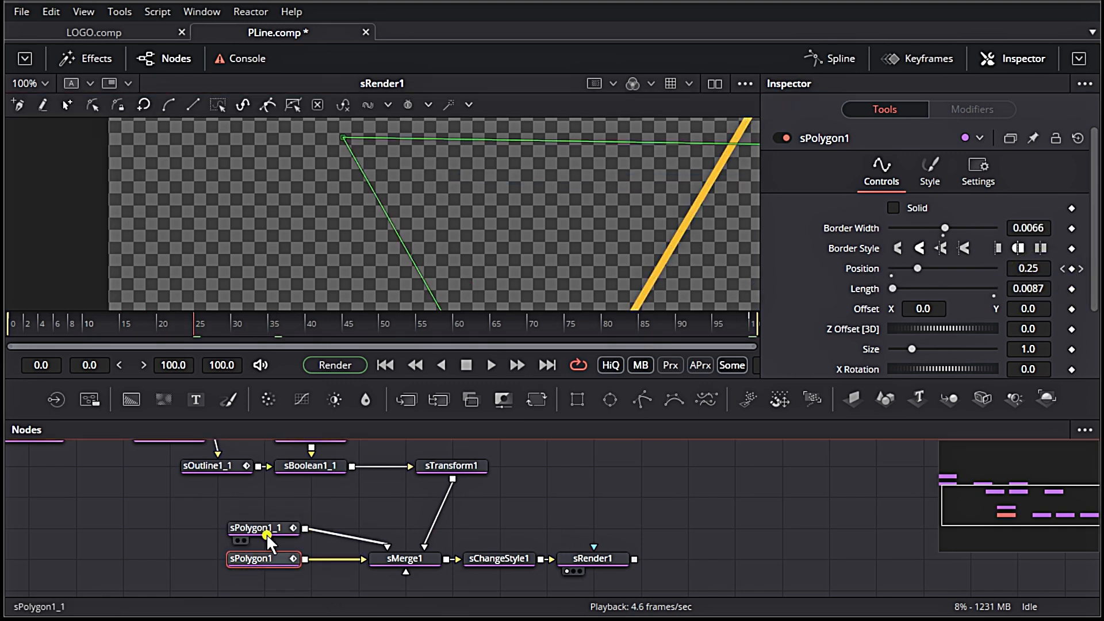
{"action": "left_click", "coordinate": [717, 320]}
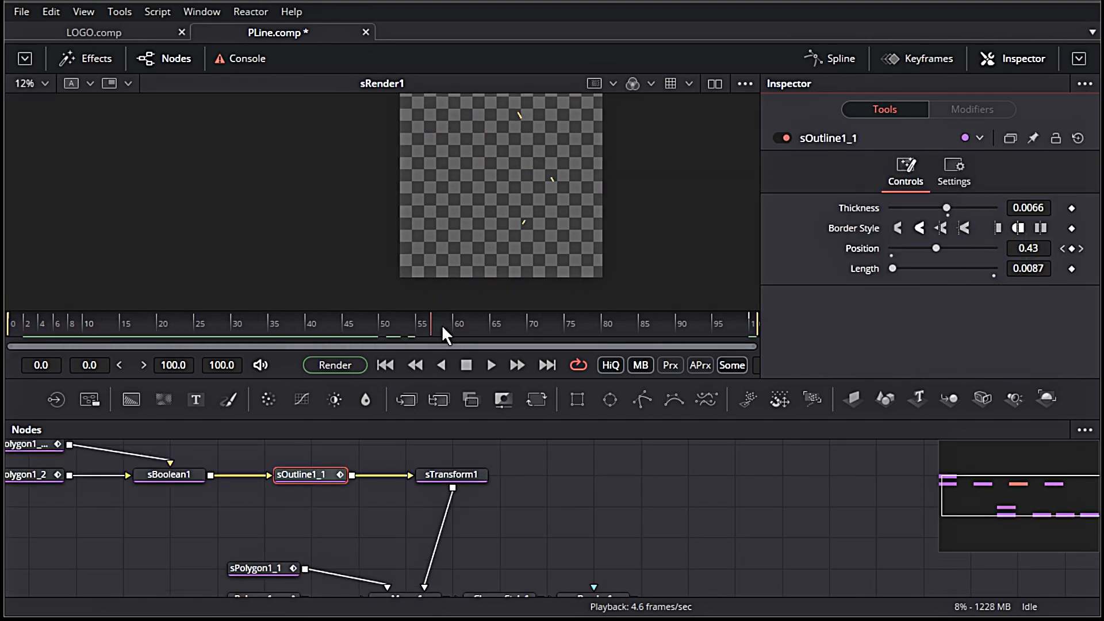
Step: Add pEmitter and pRender nodes beside sRender1 and connect pEmitter1 to pRender1
{"action": "scroll", "coordinate": [509, 500], "scroll_direction": "up", "scroll_amount": 5}
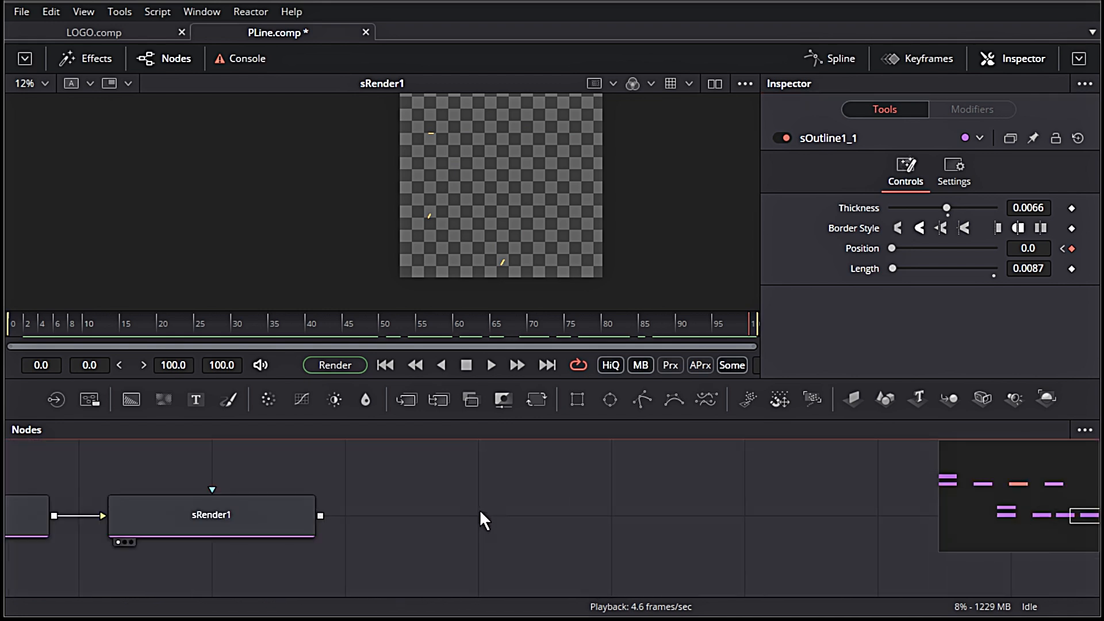
{"action": "left_click_drag", "start_coordinate": [751, 405], "coordinate": [624, 538]}
{"action": "left_click_drag", "start_coordinate": [811, 402], "coordinate": [871, 524]}
{"action": "left_click_drag", "start_coordinate": [648, 516], "coordinate": [769, 516]}
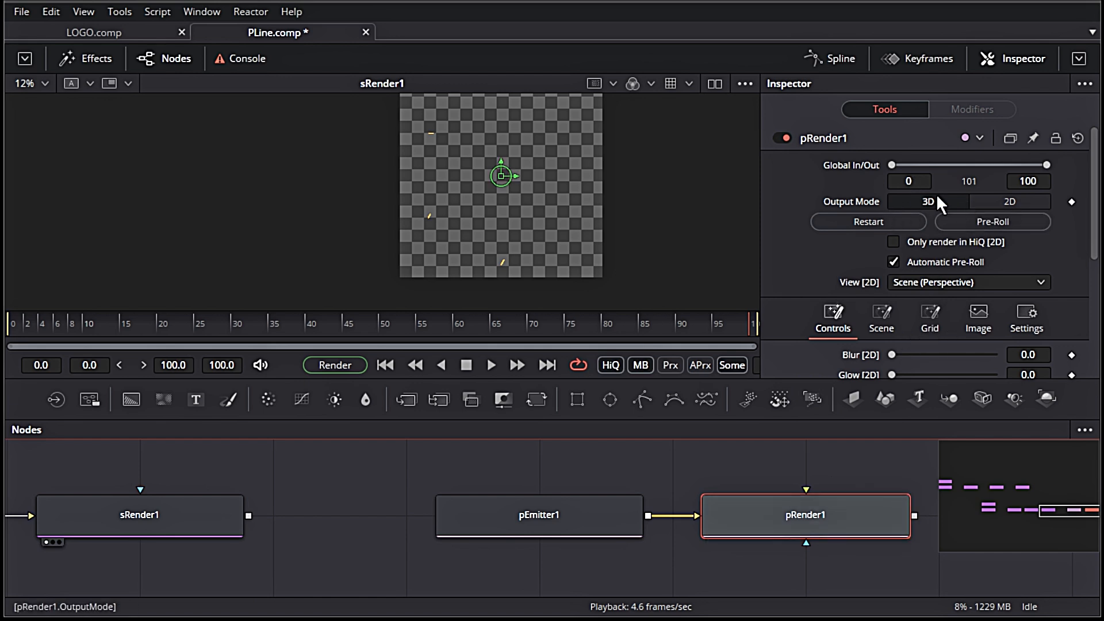
Step: Set pRender1 to 2D output and match its image width and height to sRender1's 2010 x 2010
{"action": "scroll", "coordinate": [1010, 199], "scroll_direction": "down", "scroll_amount": 2}
{"action": "left_click", "coordinate": [977, 230]}
{"action": "scroll", "coordinate": [1001, 260], "scroll_direction": "down", "scroll_amount": 1}
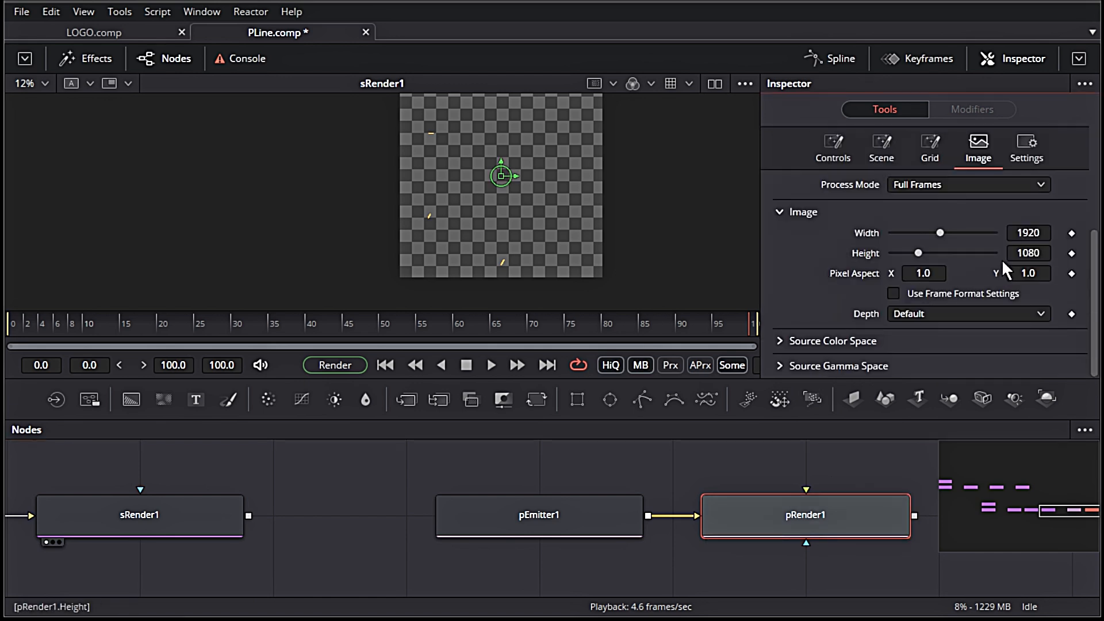
{"action": "left_click", "coordinate": [1026, 233]}
{"action": "type", "text": "2"}
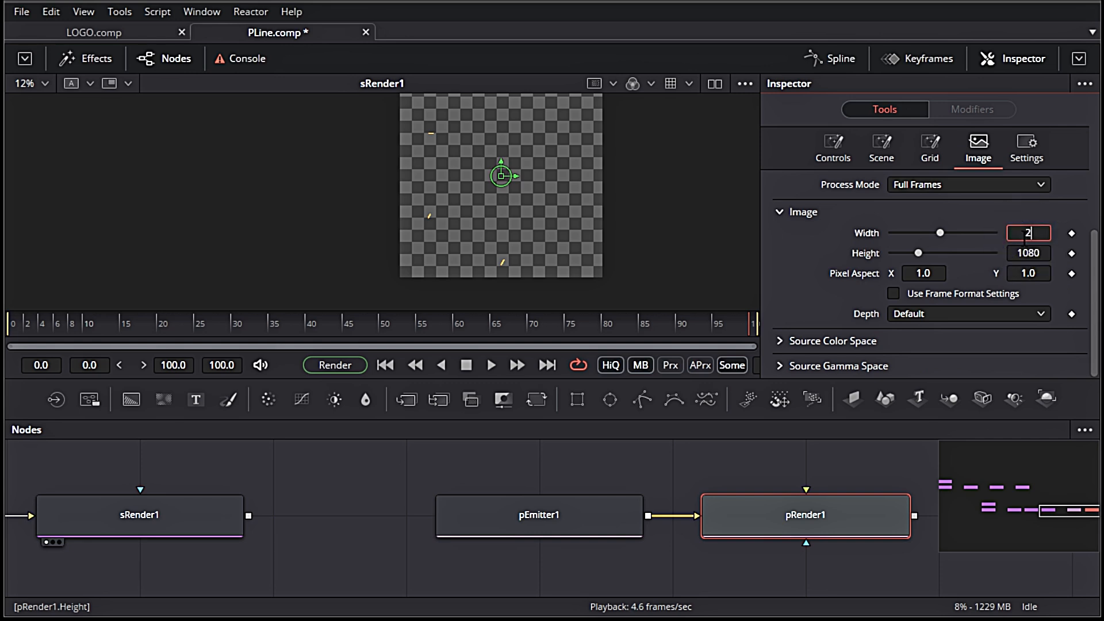
Step: Set pEmitter1's particle Number to 500 and Lifespan to 10
{"action": "left_click", "coordinate": [502, 529]}
{"action": "left_click", "coordinate": [1022, 203]}
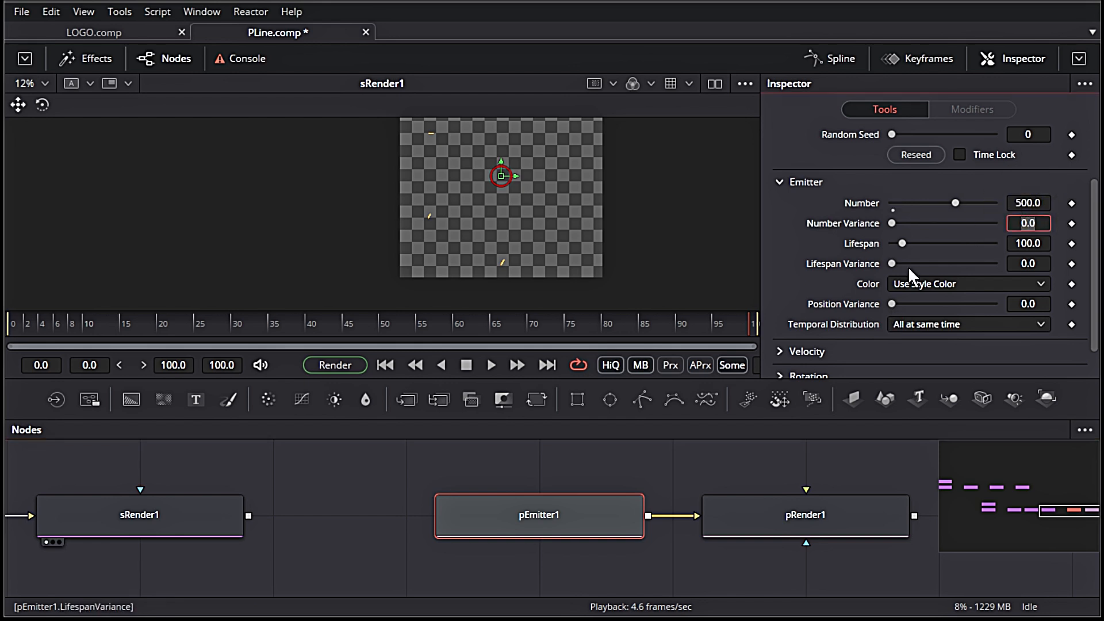
{"action": "type", "text": "10"}
{"action": "key", "text": "Tab"}
Step: Change the particle style of pEmitter1 to Blob
{"action": "scroll", "coordinate": [999, 253], "scroll_direction": "up", "scroll_amount": 3}
{"action": "left_click", "coordinate": [930, 177]}
{"action": "left_click", "coordinate": [960, 227]}
{"action": "left_click", "coordinate": [936, 262]}
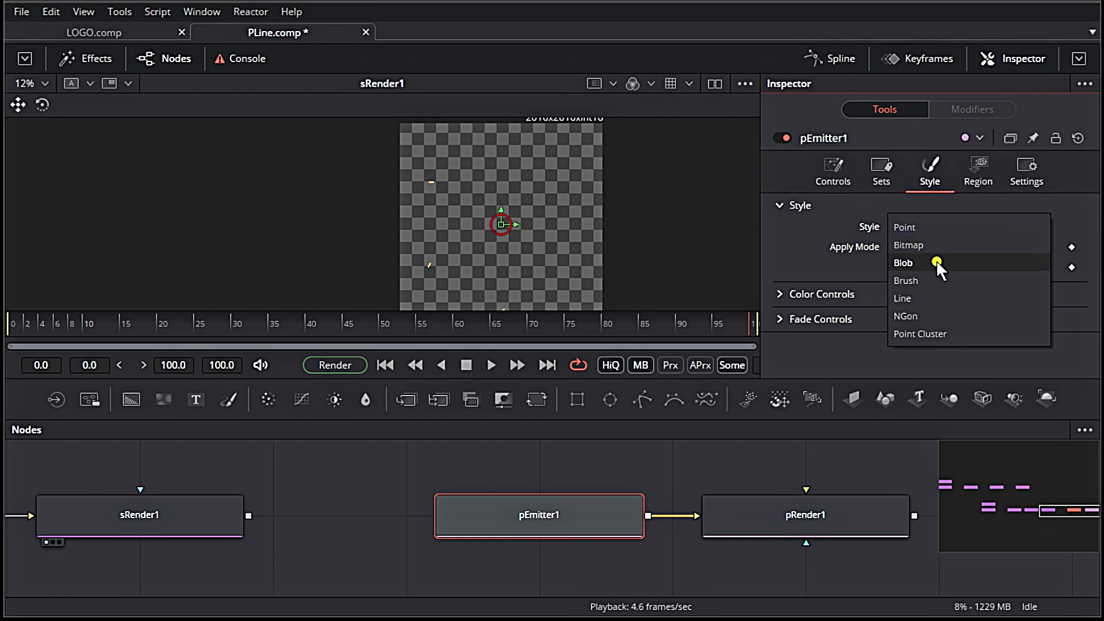
Step: Set pEmitter1's region to Bitmap and feed sRender1 into it as the region bitmap
{"action": "left_click", "coordinate": [977, 184]}
{"action": "left_click", "coordinate": [957, 228]}
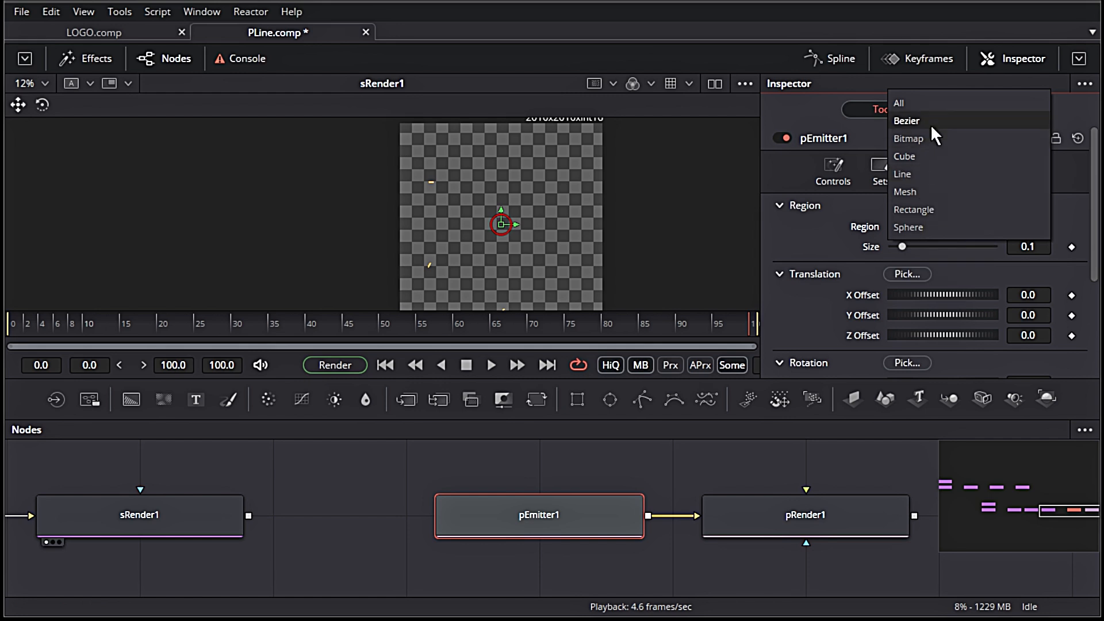
{"action": "left_click", "coordinate": [927, 138]}
{"action": "left_click_drag", "start_coordinate": [250, 514], "coordinate": [449, 510]}
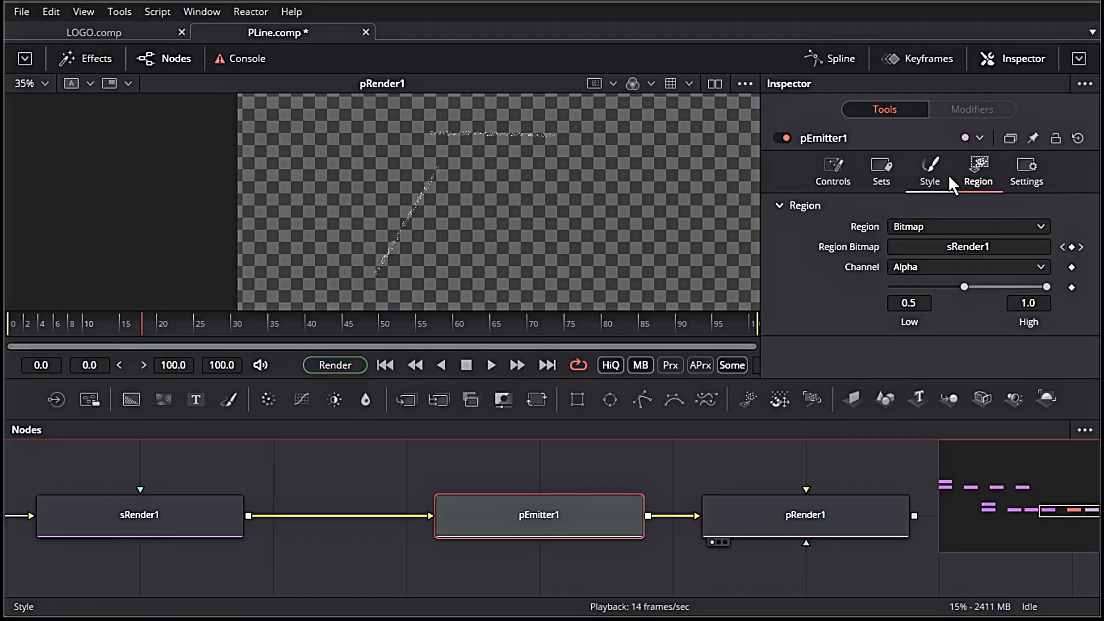
Step: Colour the pEmitter1 particles orange, with Red about 0.918, Green about 0.545 and Blue about 0.09
{"action": "left_click", "coordinate": [943, 175]}
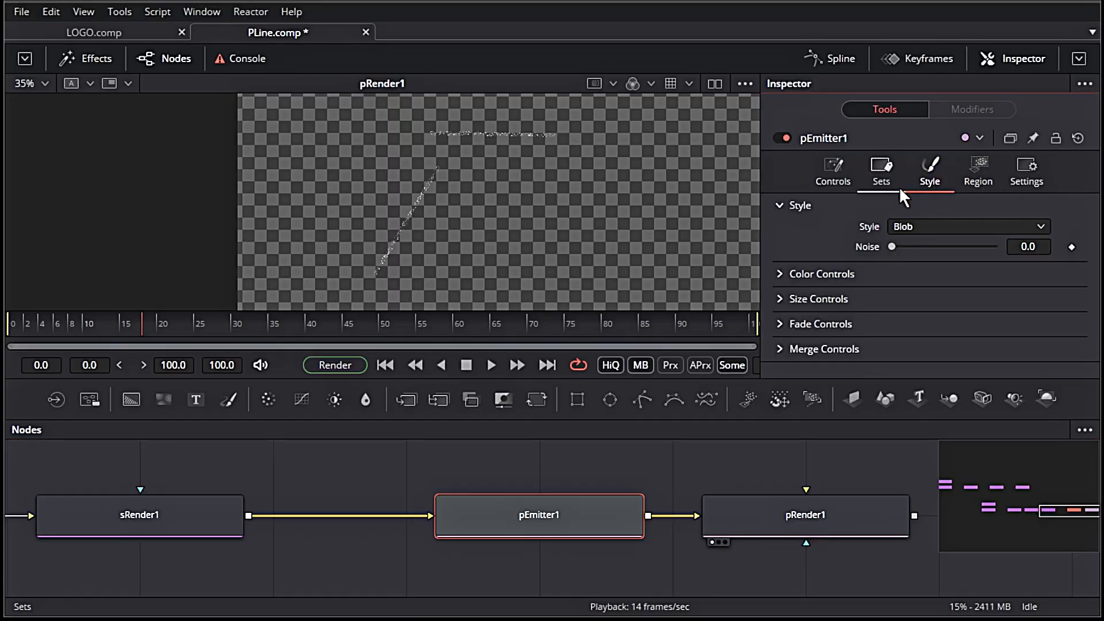
{"action": "left_click", "coordinate": [779, 275]}
{"action": "left_click", "coordinate": [937, 295]}
{"action": "left_click", "coordinate": [699, 178]}
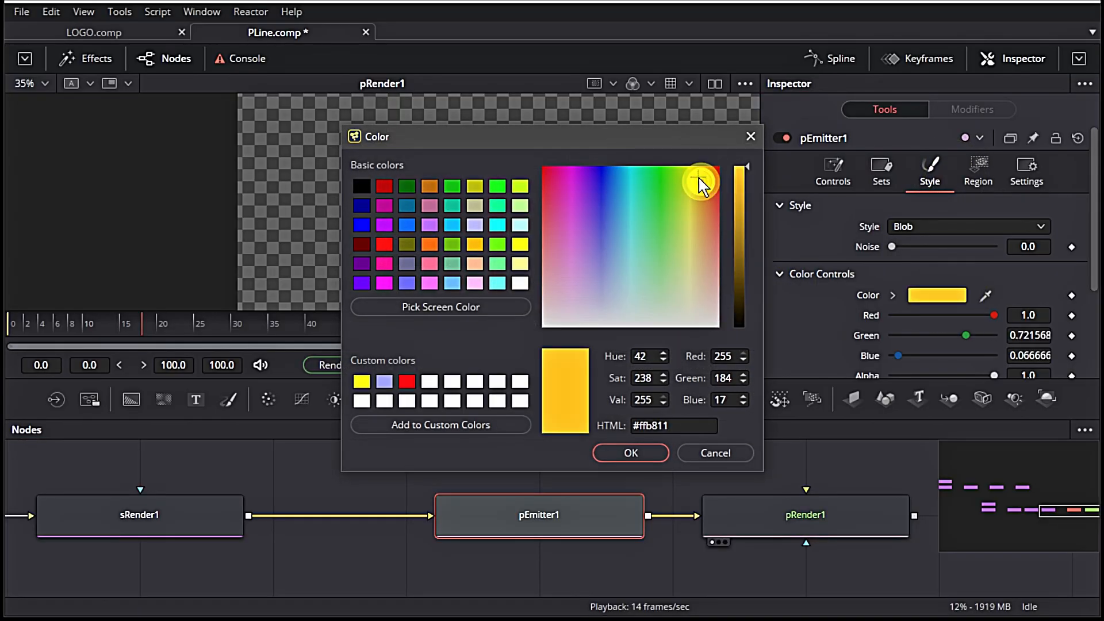
{"action": "left_click", "coordinate": [739, 179]}
{"action": "left_click_drag", "start_coordinate": [707, 182], "coordinate": [702, 181]}
{"action": "left_click", "coordinate": [638, 453]}
Step: Set the particle Size of pEmitter1 to 0.5
{"action": "scroll", "coordinate": [826, 313], "scroll_direction": "down", "scroll_amount": 3}
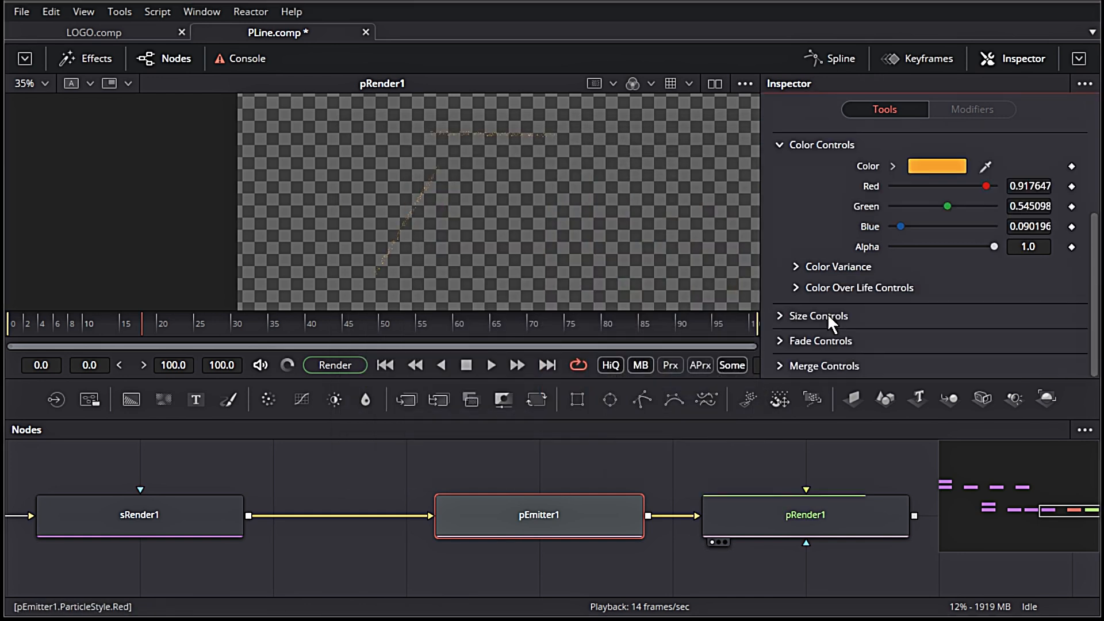
{"action": "left_click", "coordinate": [827, 316]}
{"action": "left_click_drag", "start_coordinate": [914, 240], "coordinate": [1000, 241]}
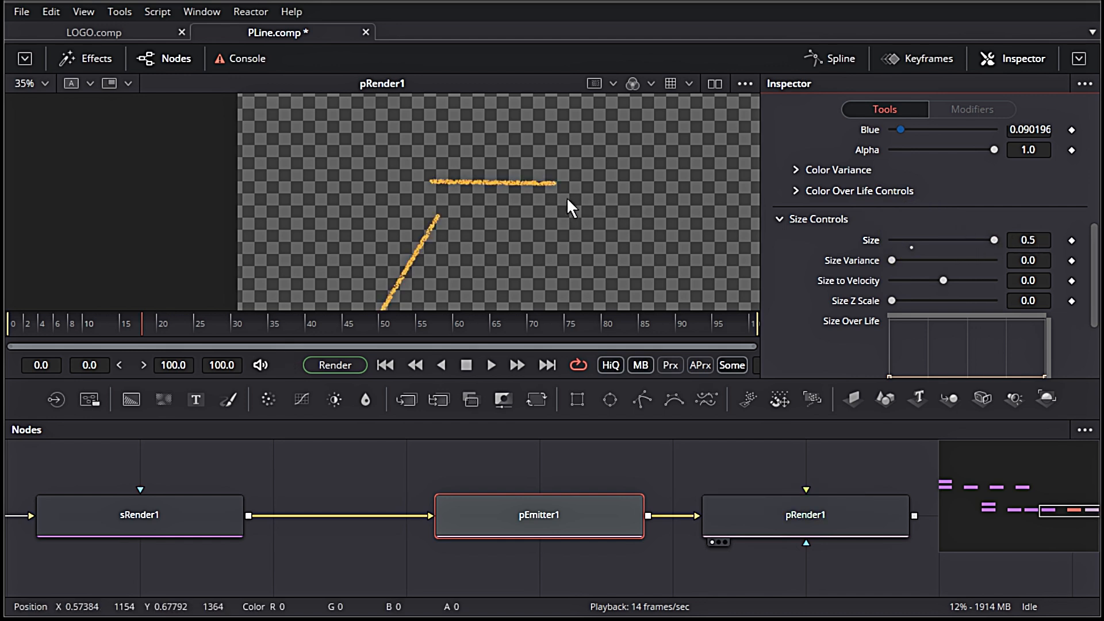
{"action": "scroll", "coordinate": [567, 196], "scroll_direction": "up", "scroll_amount": 2}
{"action": "scroll", "coordinate": [939, 307], "scroll_direction": "down", "scroll_amount": 2}
Step: Shape pEmitter1's Size Over Life curve so it starts high and curves down to zero at the end
{"action": "left_click_drag", "start_coordinate": [893, 267], "coordinate": [890, 245]}
{"action": "left_click", "coordinate": [1045, 262]}
{"action": "left_click_drag", "start_coordinate": [1035, 267], "coordinate": [950, 226]}
{"action": "left_click", "coordinate": [986, 268]}
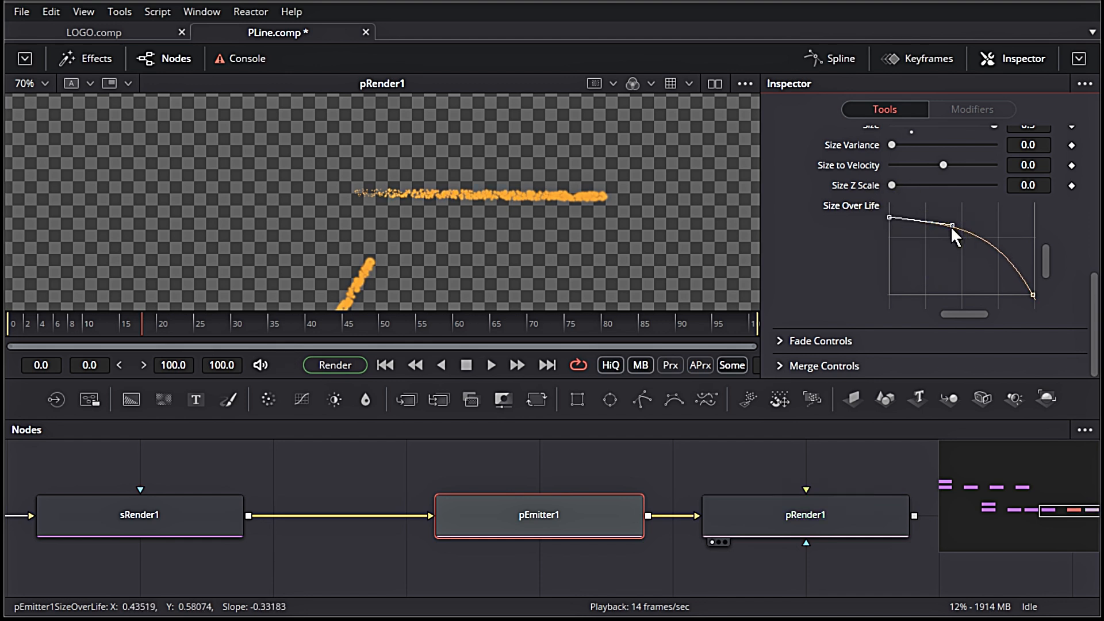
Step: Set pEmitter1's Fade Out to 0.128 and examine the resulting particle trails across the whole frame
{"action": "left_click", "coordinate": [780, 338]}
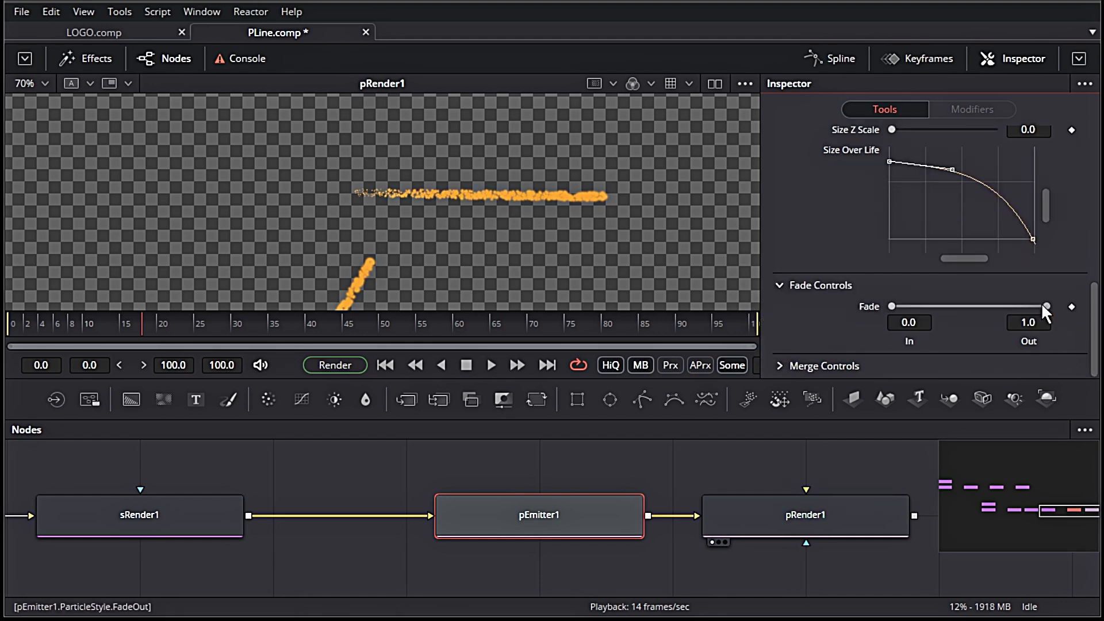
{"action": "left_click_drag", "start_coordinate": [942, 306], "coordinate": [920, 306]}
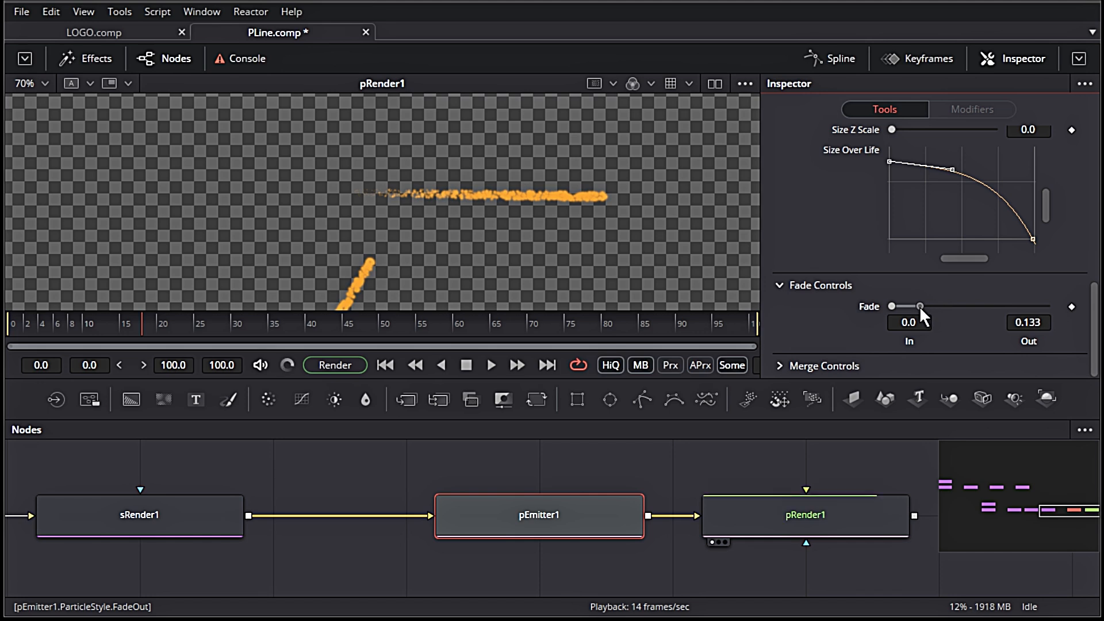
{"action": "scroll", "coordinate": [597, 238], "scroll_direction": "down", "scroll_amount": 2}
{"action": "scroll", "coordinate": [390, 217], "scroll_direction": "down", "scroll_amount": 2}
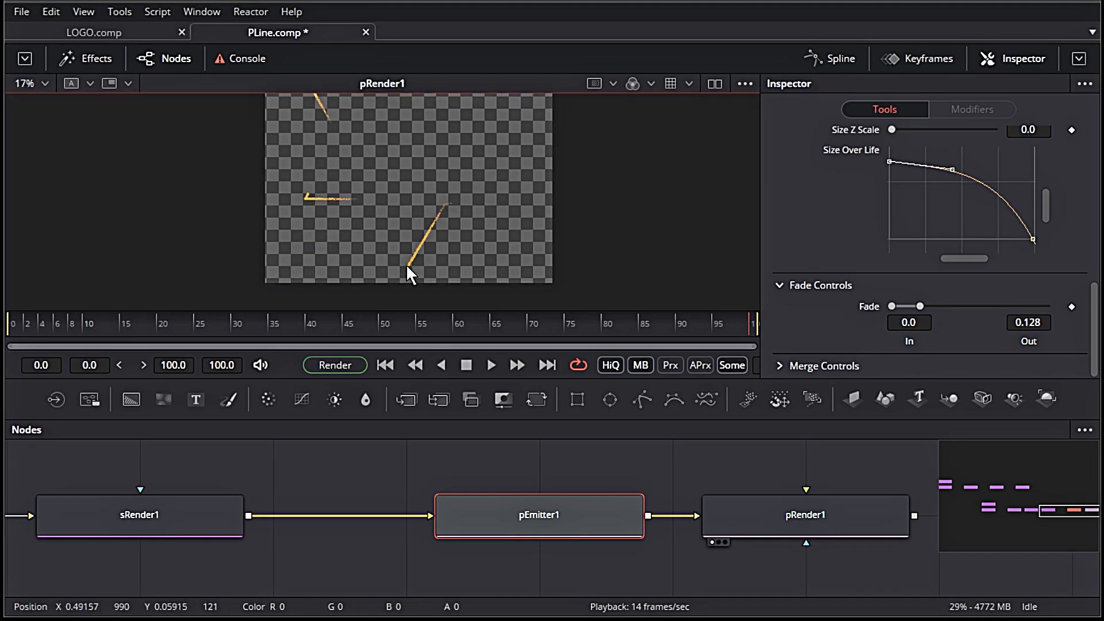
{"action": "left_click", "coordinate": [45, 81]}
{"action": "left_click", "coordinate": [42, 99]}
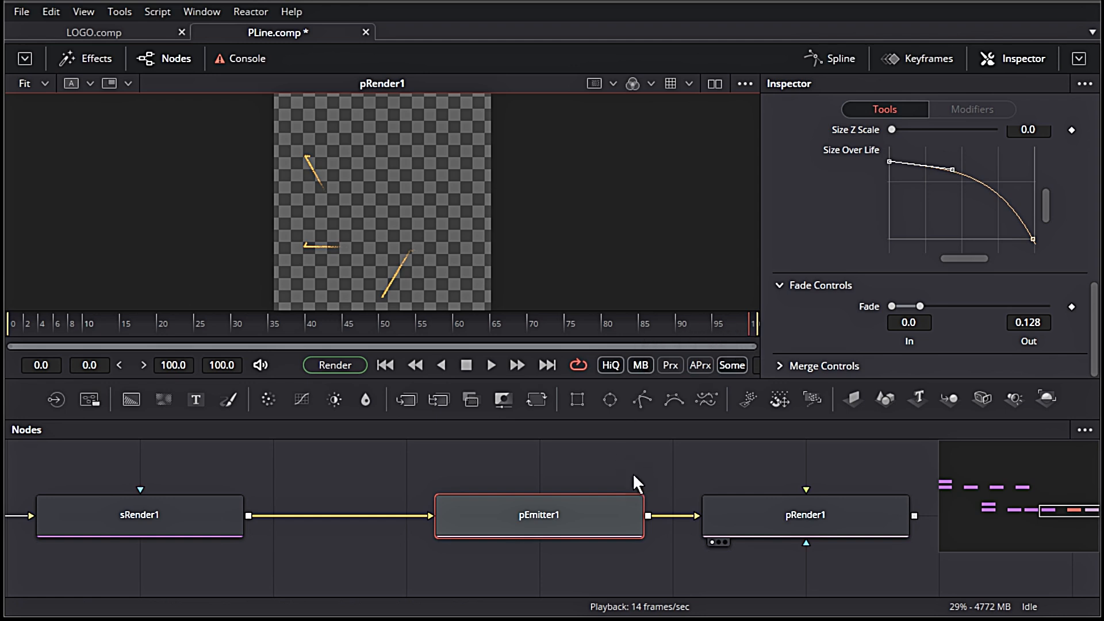
Step: Extend the composition's global end time and render end time to frame 110
{"action": "left_click", "coordinate": [223, 367]}
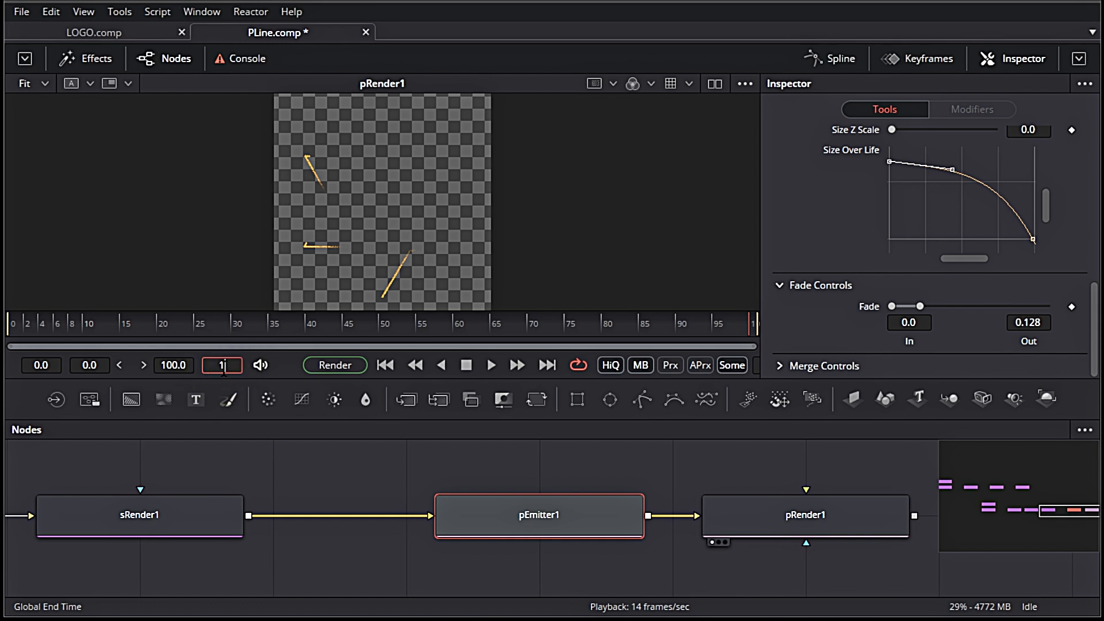
{"action": "key", "text": "Return"}
{"action": "left_click", "coordinate": [180, 363]}
{"action": "type", "text": "110"}
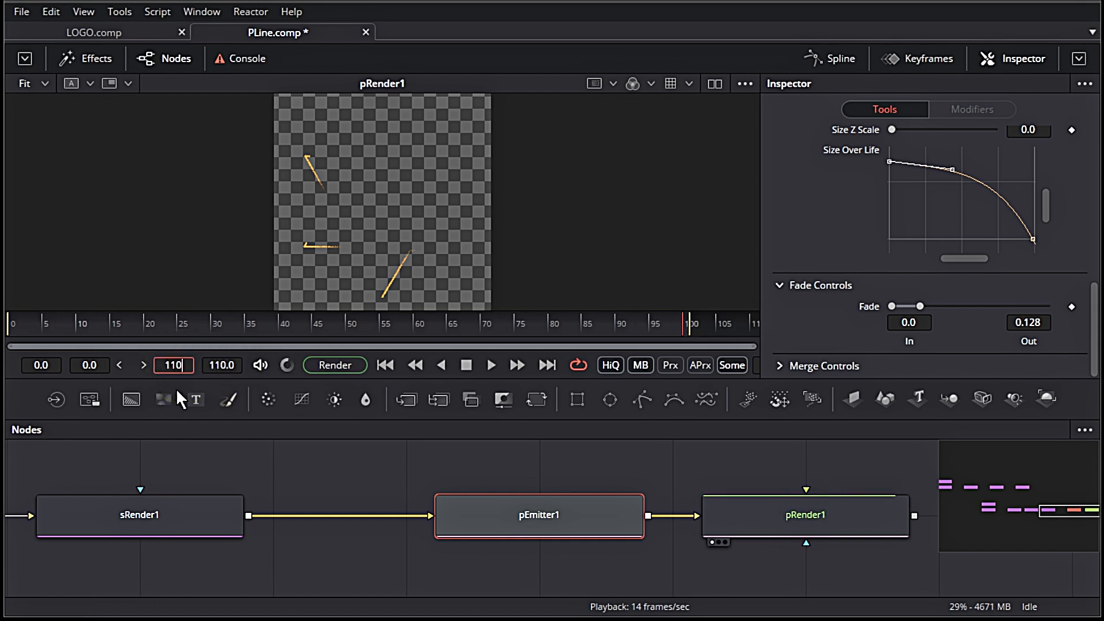
{"action": "key", "text": "Return"}
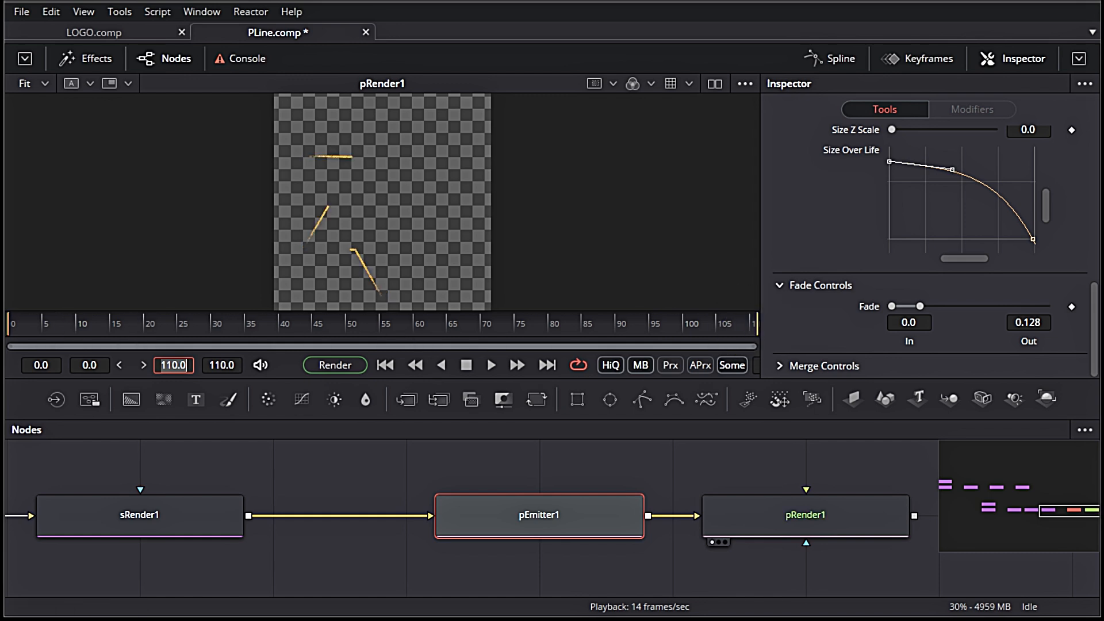
Step: Play back the trails, then keyframe pEmitter1's Number at 500 near frame 99 and add another keyframe one frame further on
{"action": "left_click", "coordinate": [490, 364]}
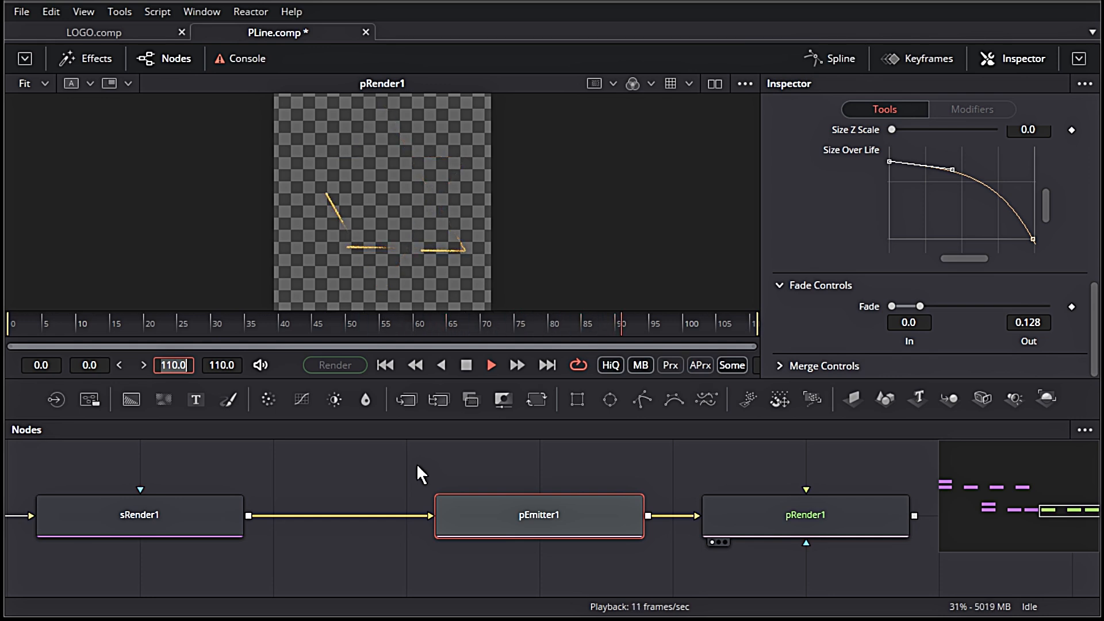
{"action": "left_click", "coordinate": [684, 329]}
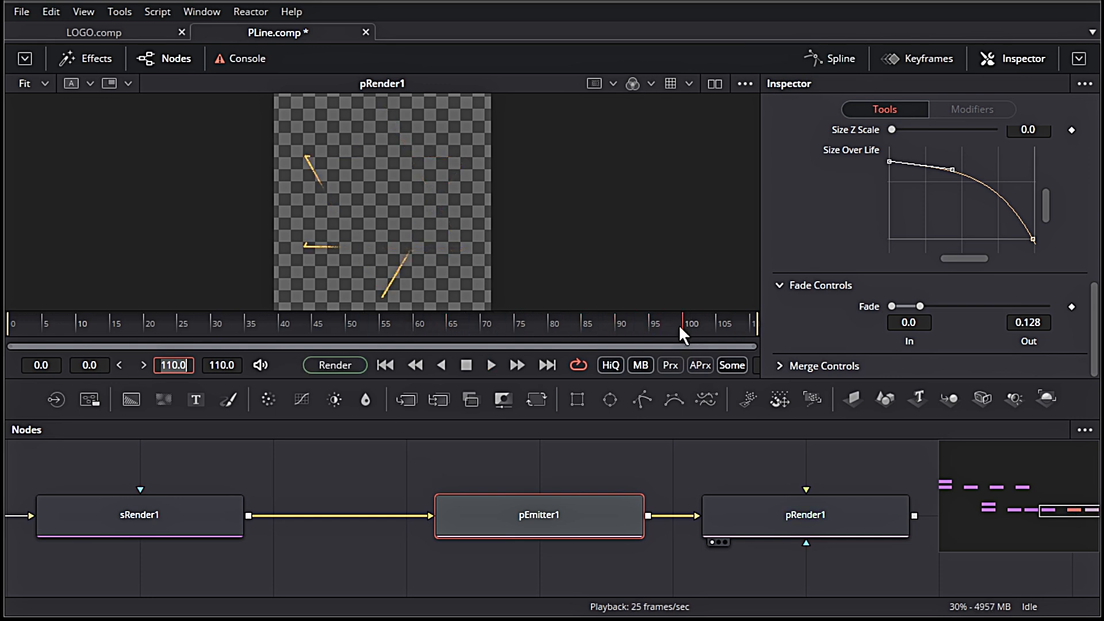
{"action": "scroll", "coordinate": [838, 241], "scroll_direction": "up", "scroll_amount": 6}
{"action": "left_click", "coordinate": [832, 184]}
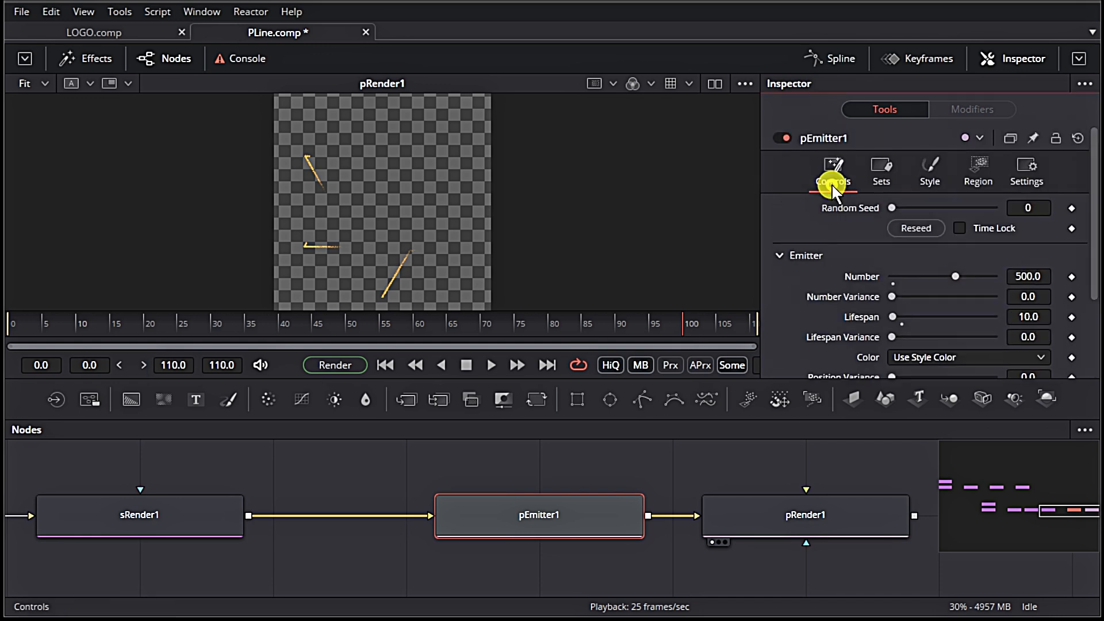
{"action": "left_click", "coordinate": [1072, 276]}
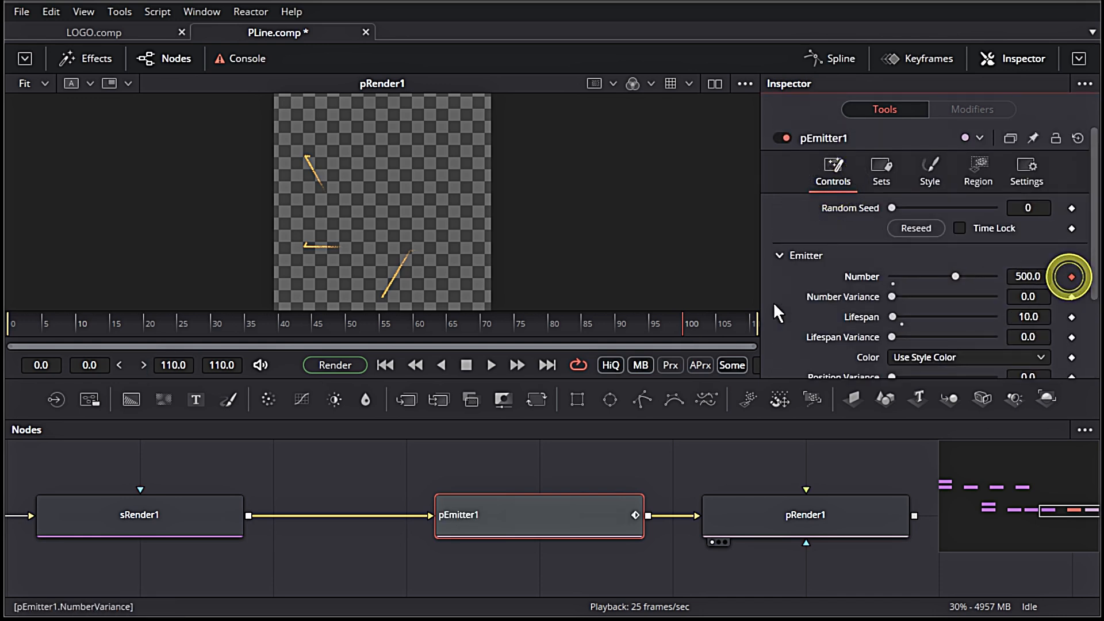
{"action": "left_click", "coordinate": [689, 330]}
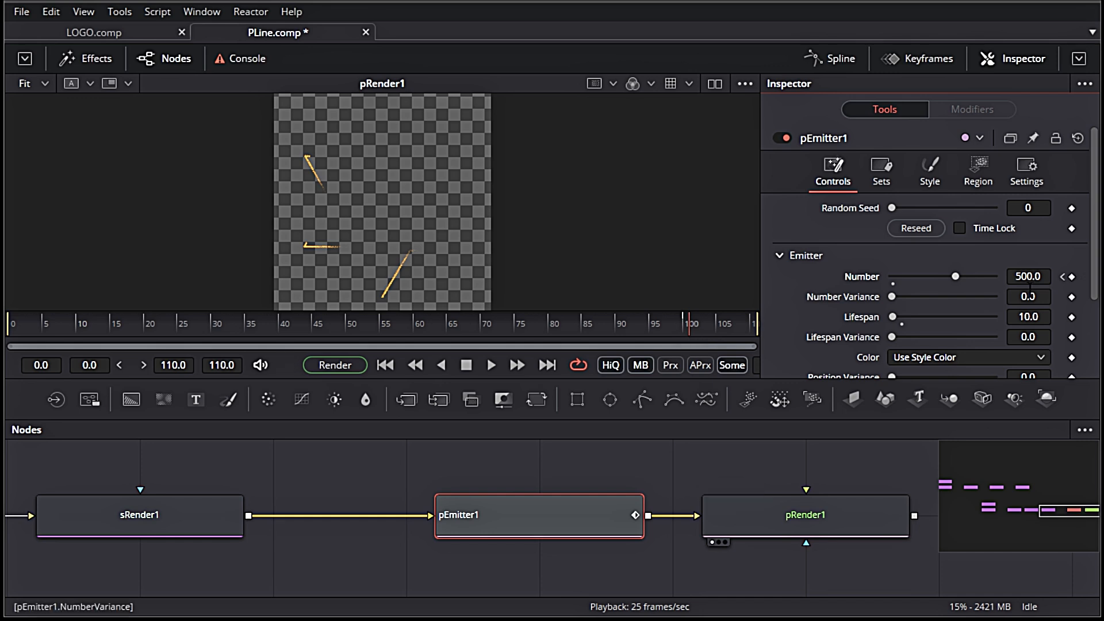
{"action": "left_click_drag", "start_coordinate": [670, 322], "coordinate": [720, 332]}
{"action": "left_click", "coordinate": [655, 329]}
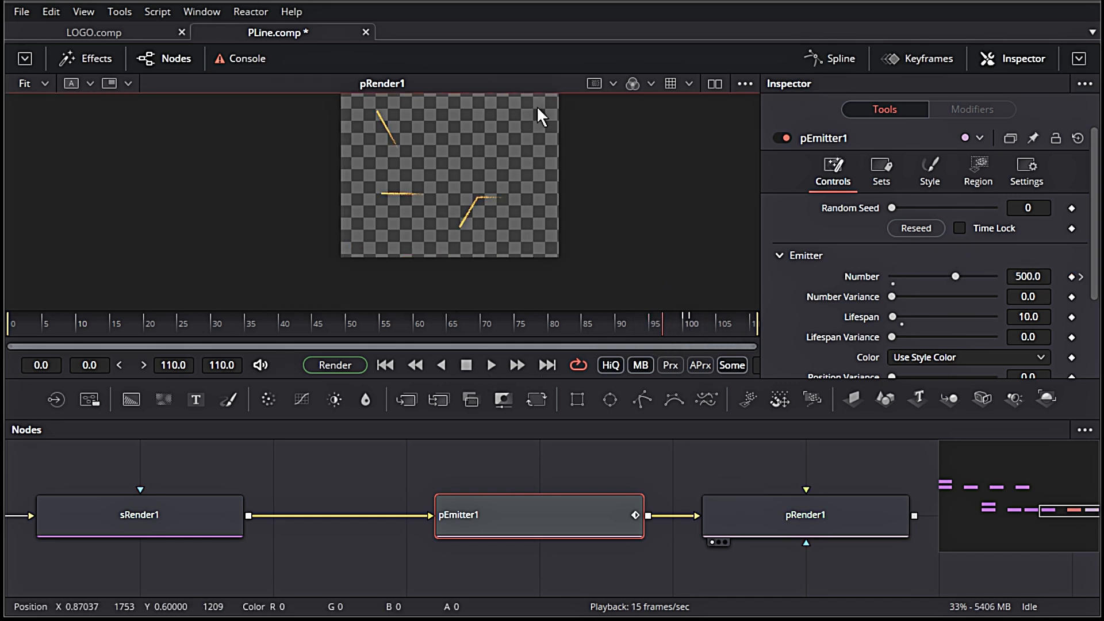
Step: Soften the particle trails by setting pRender1's Blur to 2.5 and Glow to 0.168
{"action": "scroll", "coordinate": [506, 161], "scroll_direction": "up", "scroll_amount": 3}
{"action": "left_click", "coordinate": [895, 506]}
{"action": "scroll", "coordinate": [907, 321], "scroll_direction": "down", "scroll_amount": 3}
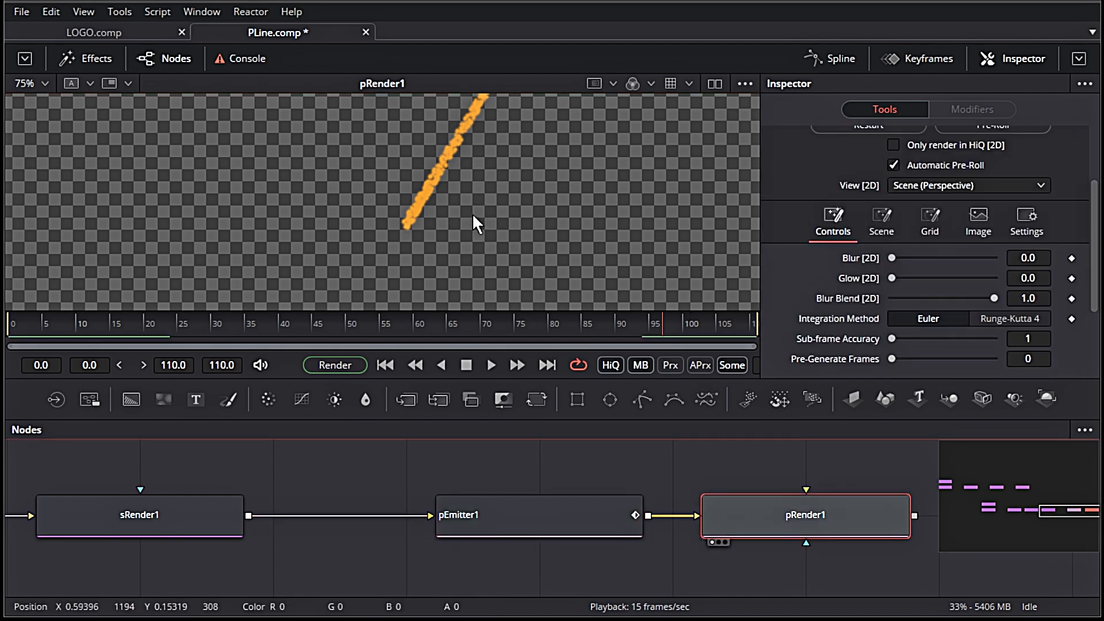
{"action": "mouse_move", "coordinate": [1035, 261]}
{"action": "left_mouse_down"}
{"action": "mouse_move", "coordinate": [1065, 261]}
{"action": "mouse_move", "coordinate": [1030, 278]}
{"action": "left_mouse_up"}
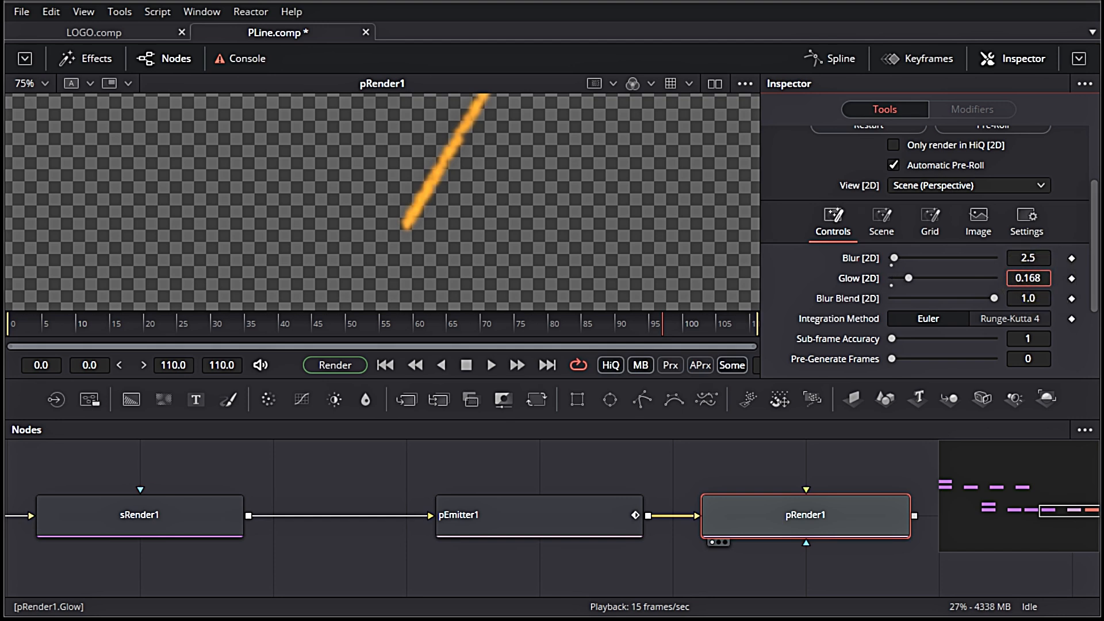
{"action": "scroll", "coordinate": [589, 240], "scroll_direction": "down", "scroll_amount": 2}
{"action": "left_click_drag", "start_coordinate": [954, 301], "coordinate": [953, 301]}
{"action": "scroll", "coordinate": [616, 243], "scroll_direction": "up", "scroll_amount": 3}
{"action": "left_click_drag", "start_coordinate": [438, 149], "coordinate": [589, 209]}
{"action": "scroll", "coordinate": [589, 209], "scroll_direction": "down", "scroll_amount": 2}
{"action": "left_click", "coordinate": [575, 509]}
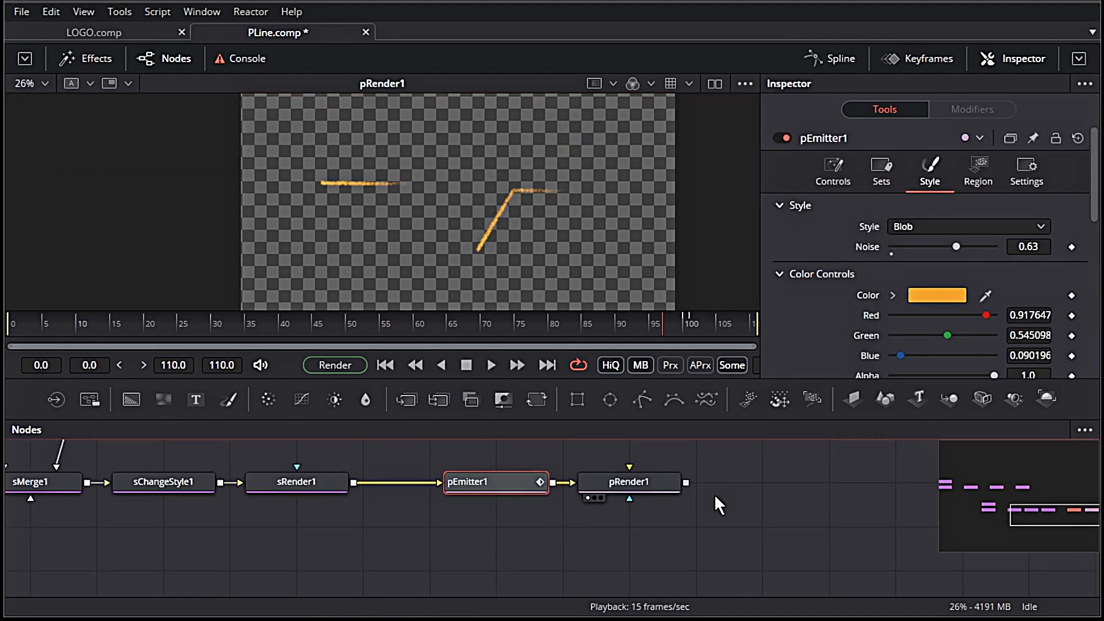
Step: Combine sRender1's output with pRender1 in a new Merge, routing the connection below the nodes, and view the merged result
{"action": "left_click_drag", "start_coordinate": [406, 399], "coordinate": [784, 525]}
{"action": "left_click", "coordinate": [356, 482]}
{"action": "left_click_drag", "start_coordinate": [641, 516], "coordinate": [425, 568]}
{"action": "left_click_drag", "start_coordinate": [762, 531], "coordinate": [761, 487]}
{"action": "left_click_drag", "start_coordinate": [633, 529], "coordinate": [764, 585]}
{"action": "left_click", "coordinate": [751, 481]}
{"action": "mouse_move", "coordinate": [993, 332]}
{"action": "left_mouse_down"}
{"action": "mouse_move", "coordinate": [881, 337]}
{"action": "mouse_move", "coordinate": [994, 331]}
{"action": "left_mouse_up"}
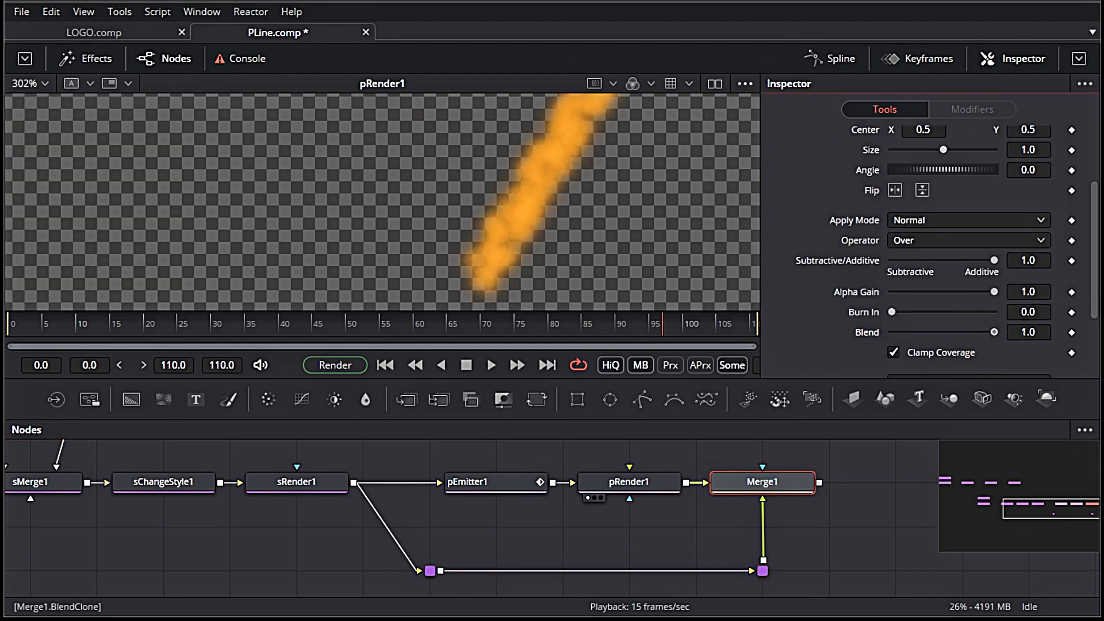
{"action": "left_click", "coordinate": [771, 479]}
{"action": "key", "text": "1"}
{"action": "scroll", "coordinate": [567, 233], "scroll_direction": "down", "scroll_amount": 1}
{"action": "scroll", "coordinate": [595, 234], "scroll_direction": "down", "scroll_amount": 3}
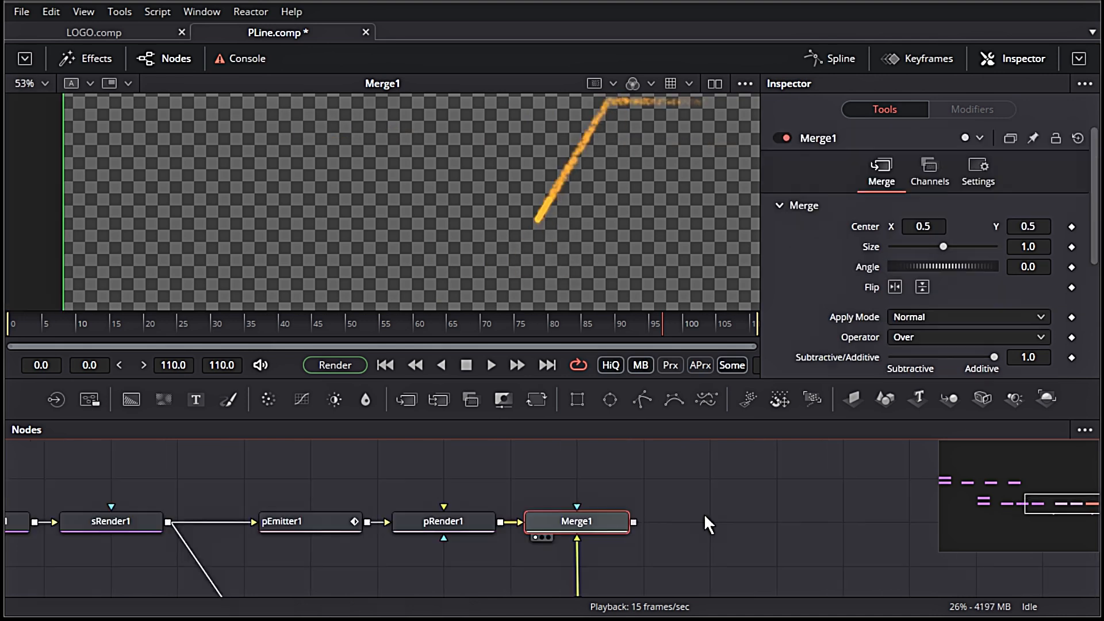
Step: Add a Saver to Merge1 that writes files named PLine_Tut_ into the Particle folder
{"action": "key", "text": "shift+space"}
{"action": "type", "text": "soft"}
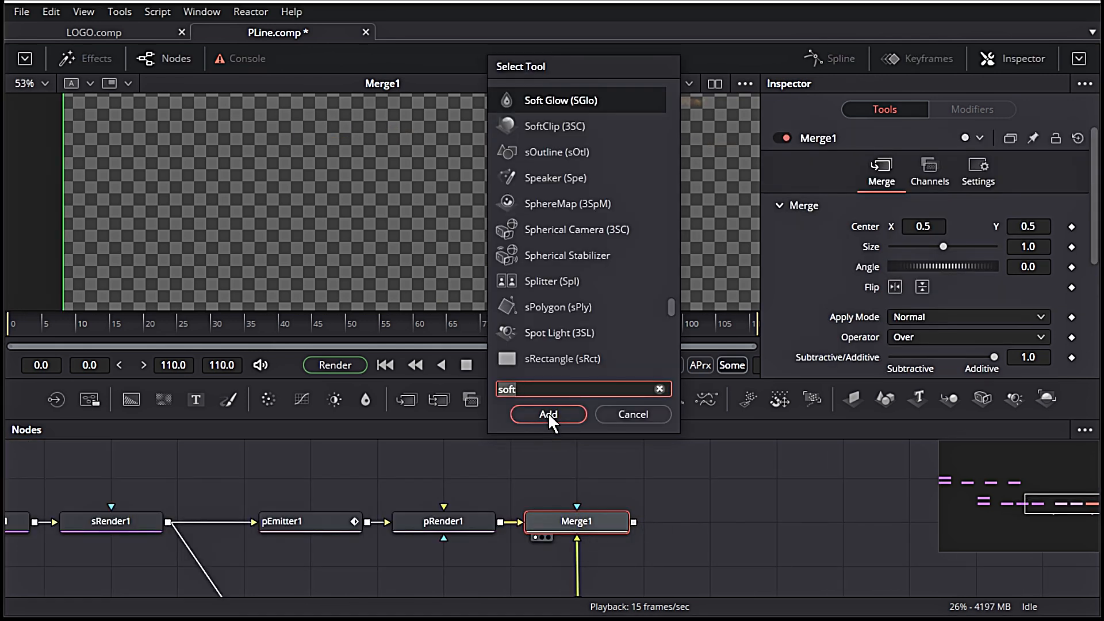
{"action": "type", "text": "sav"}
{"action": "left_click", "coordinate": [549, 415]}
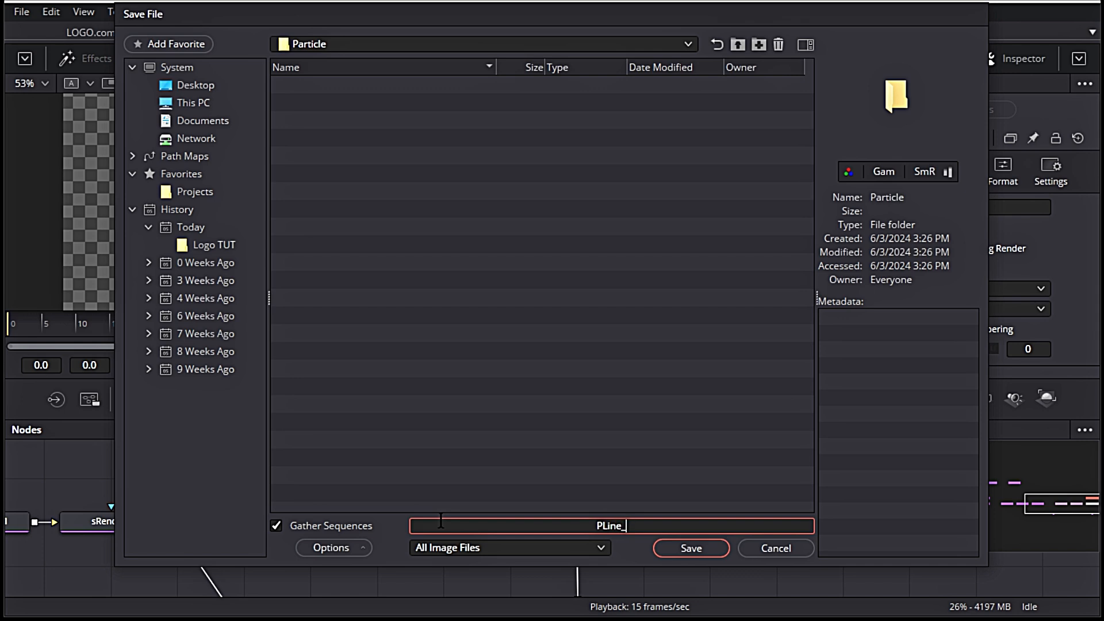
{"action": "key", "text": "Return"}
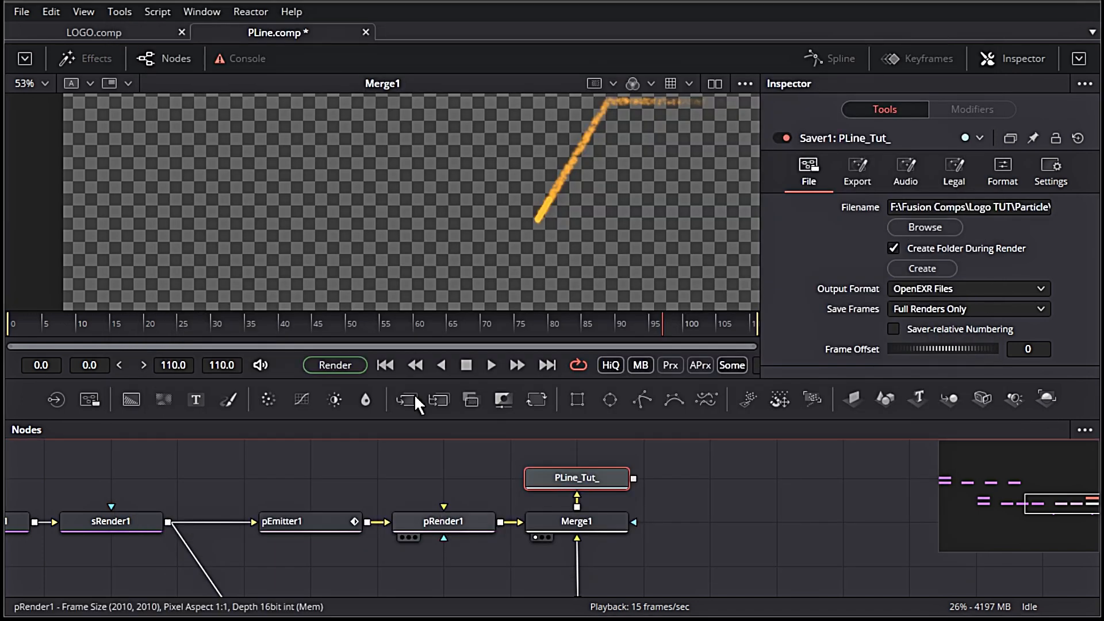
Step: Set the PLine_Tut_ saver's output format to PNG, place it beside Merge1 and render frames 0 to 110
{"action": "left_click", "coordinate": [1016, 289]}
{"action": "scroll", "coordinate": [968, 378], "scroll_direction": "up", "scroll_amount": 3}
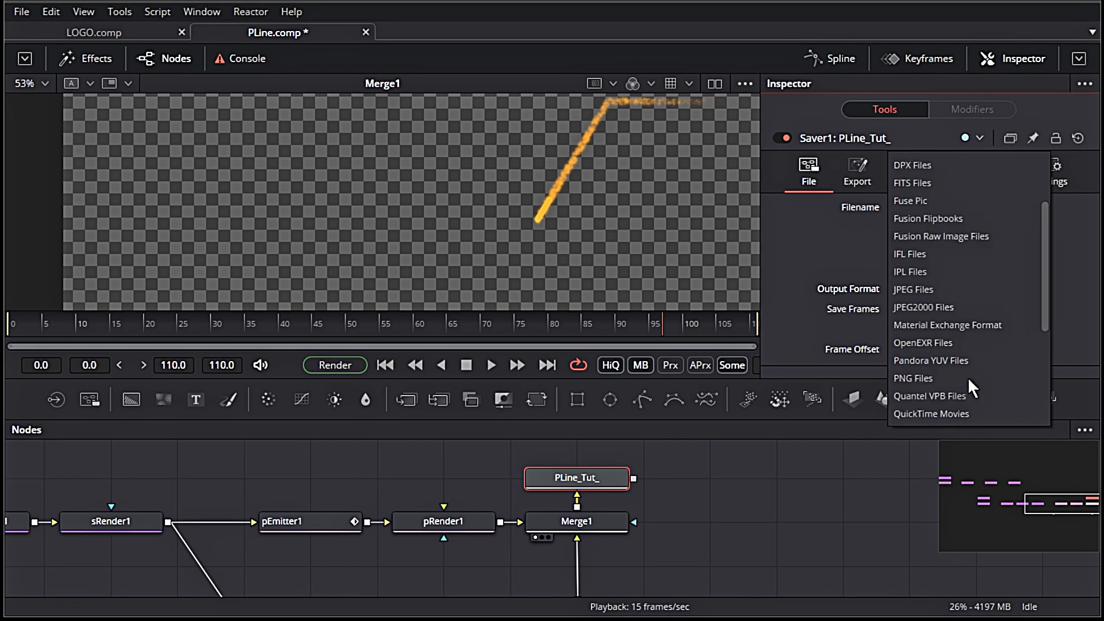
{"action": "scroll", "coordinate": [970, 320], "scroll_direction": "down", "scroll_amount": 4}
{"action": "left_click", "coordinate": [914, 253]}
{"action": "left_click_drag", "start_coordinate": [576, 478], "coordinate": [727, 528]}
{"action": "left_click", "coordinate": [336, 365]}
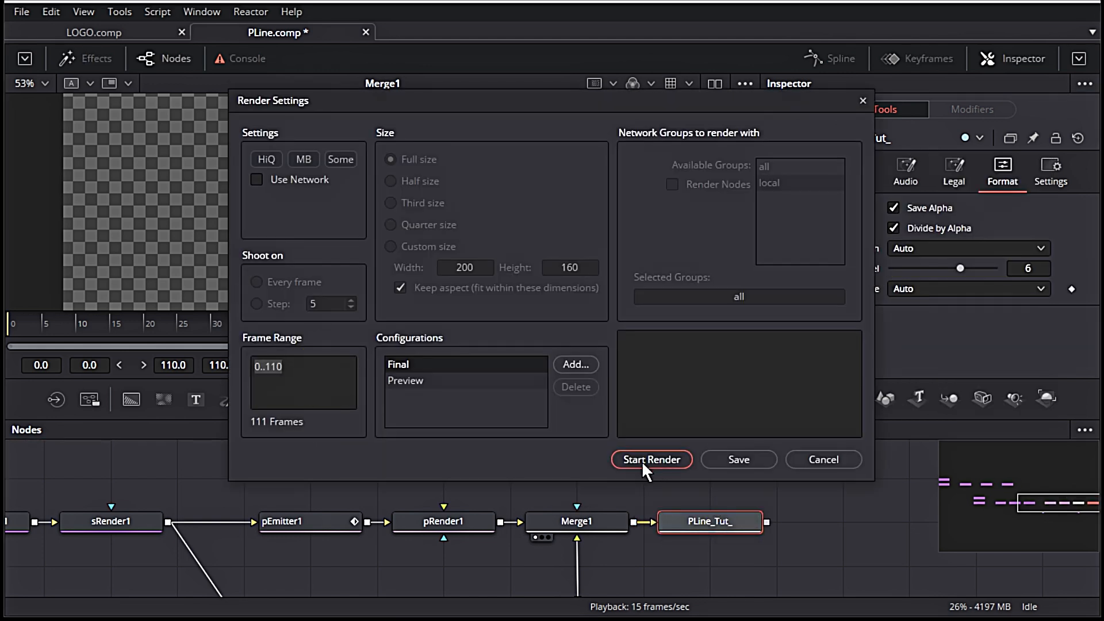
{"action": "left_click", "coordinate": [641, 460]}
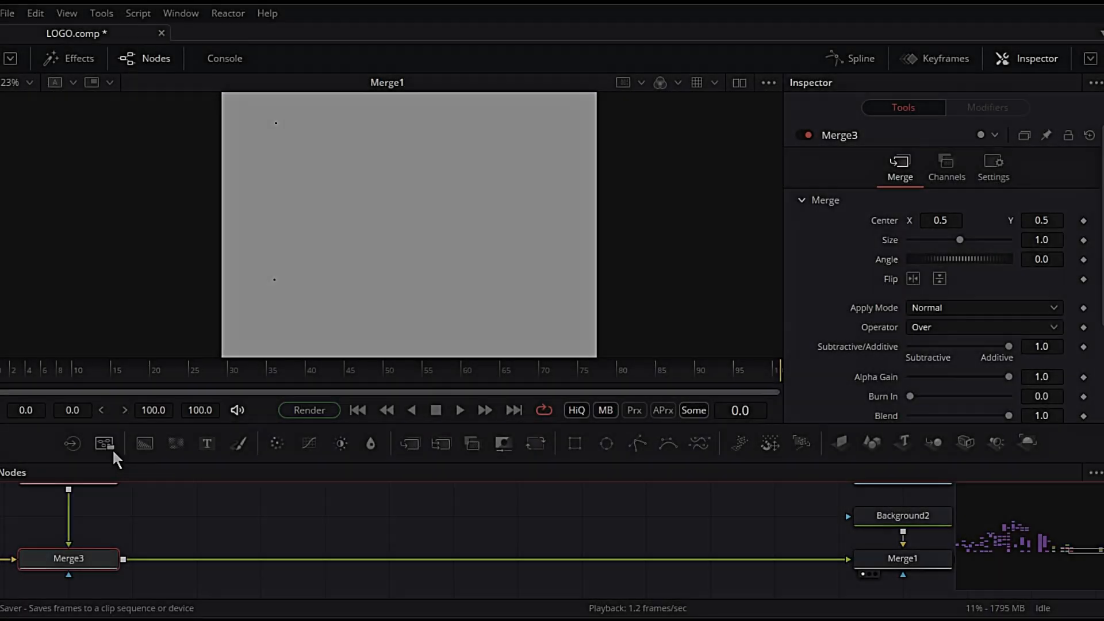
Step: Load the PLine_Tut_####.png sequence into the LOGO composition and merge it into the chain after Merge3
{"action": "left_click_drag", "start_coordinate": [103, 444], "coordinate": [249, 495]}
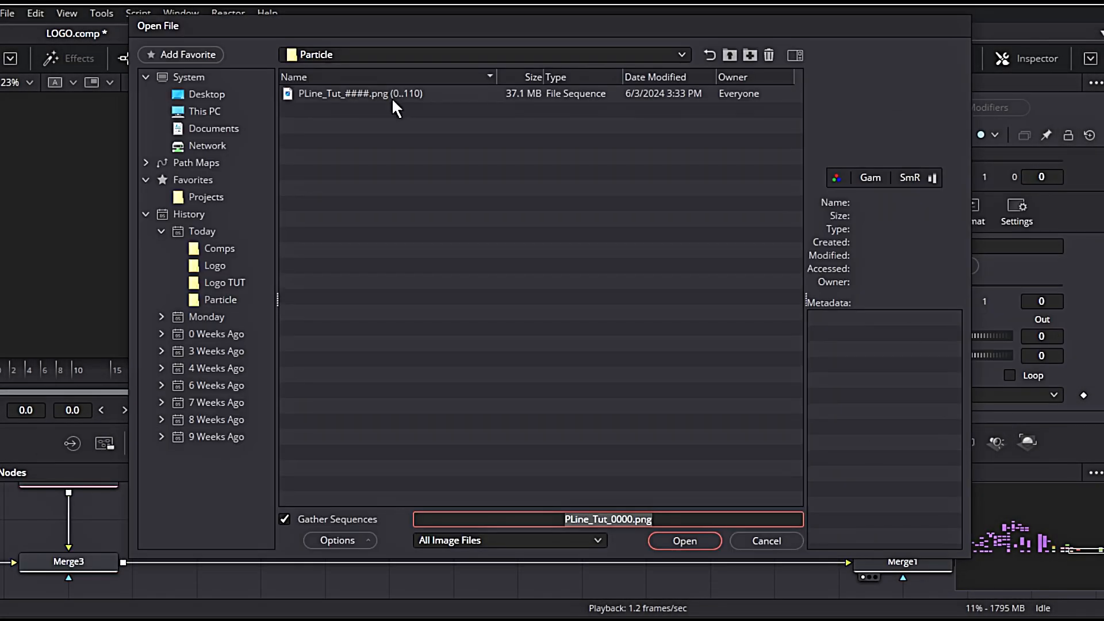
{"action": "left_click", "coordinate": [394, 96]}
{"action": "left_click", "coordinate": [685, 540]}
{"action": "mouse_move", "coordinate": [315, 519]}
{"action": "left_mouse_down"}
{"action": "mouse_move", "coordinate": [119, 560]}
{"action": "mouse_move", "coordinate": [314, 568]}
{"action": "mouse_move", "coordinate": [298, 507]}
{"action": "left_mouse_up"}
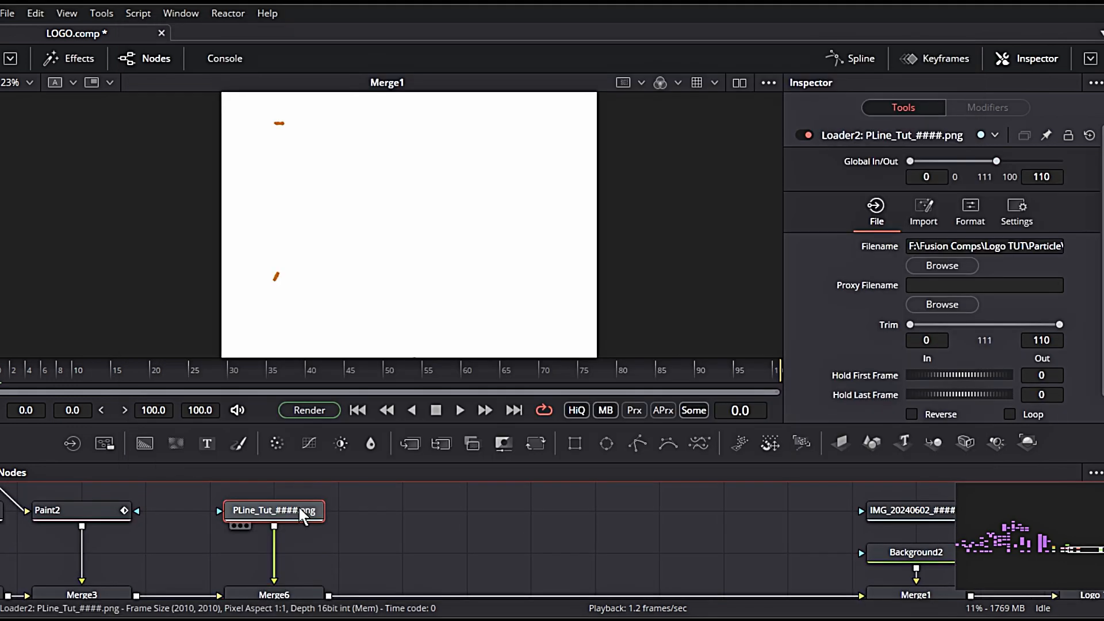
Step: Add a Time Speed node after the PLine_Tut_ loader, set its Speed to 1.632 and scrub through the animation
{"action": "key", "text": "shift+space"}
{"action": "type", "text": "tim"}
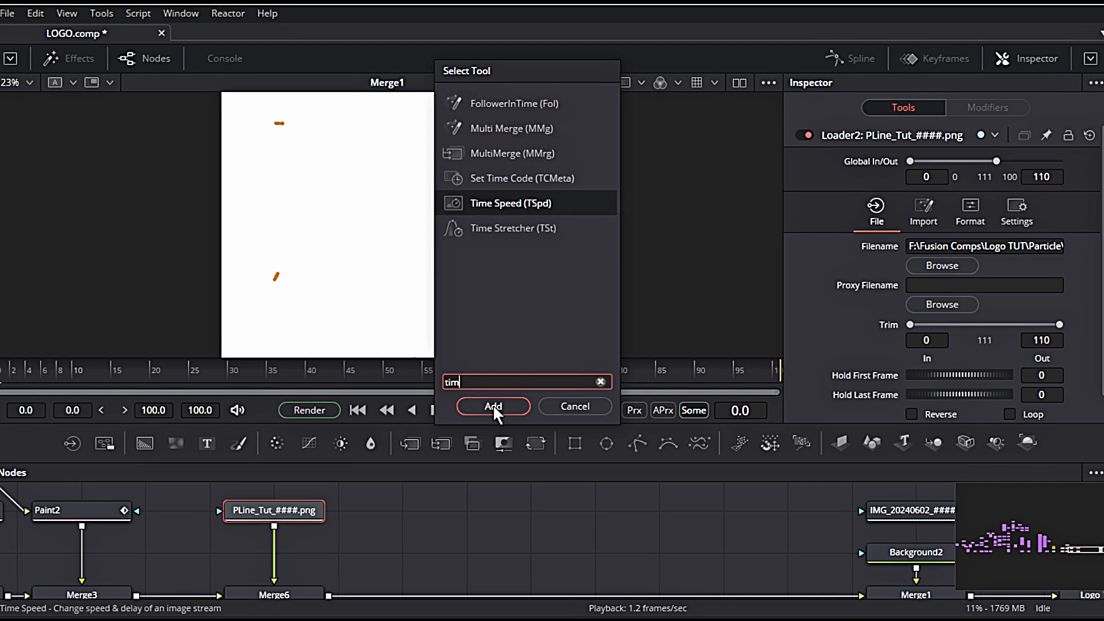
{"action": "left_click", "coordinate": [492, 405]}
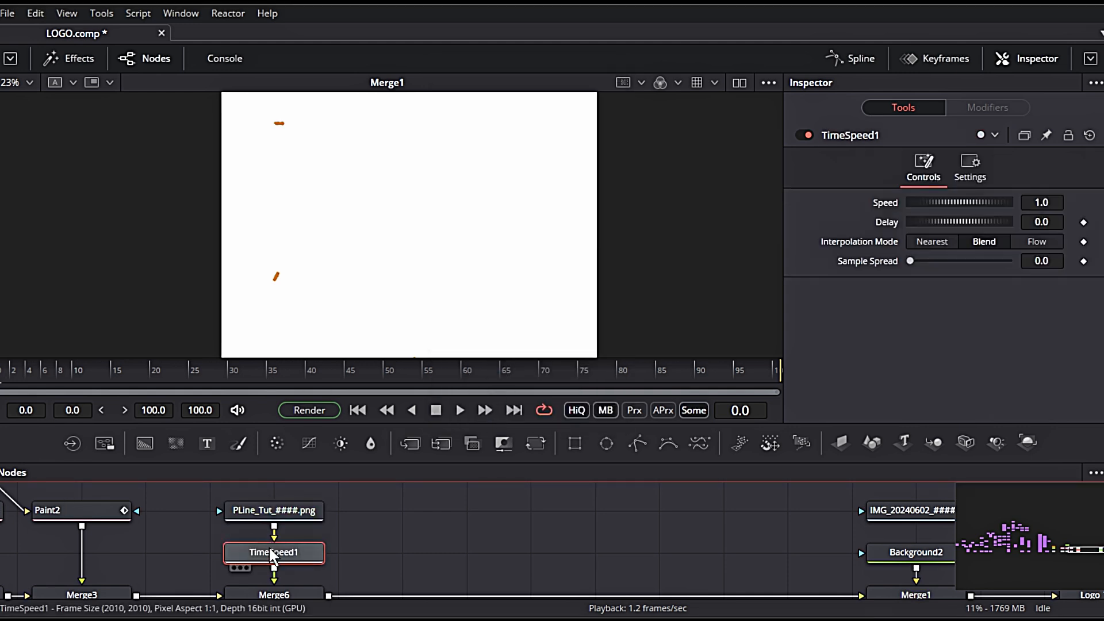
{"action": "left_click", "coordinate": [1051, 199]}
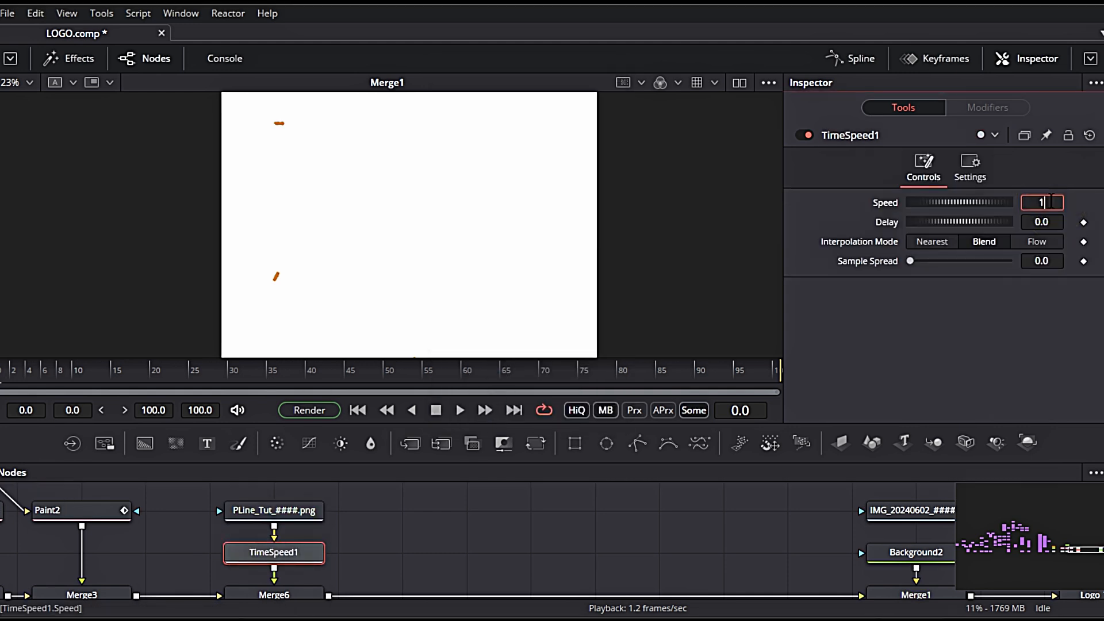
{"action": "key", "text": "Tab"}
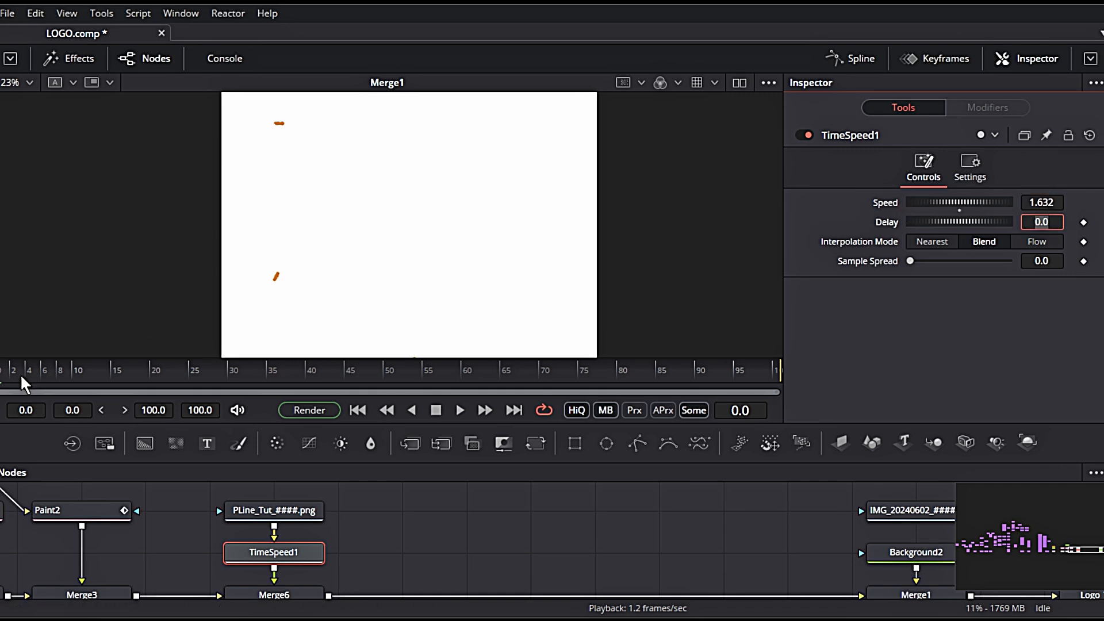
{"action": "left_click_drag", "start_coordinate": [53, 370], "coordinate": [785, 372]}
{"action": "left_click_drag", "start_coordinate": [343, 548], "coordinate": [350, 556]}
Step: Add a Soft Glow after TimeSpeed1 with Threshold 0.031, Gain 2.165 and Glow Size 13.4
{"action": "left_click_drag", "start_coordinate": [366, 512], "coordinate": [302, 523]}
{"action": "left_click", "coordinate": [395, 555]}
{"action": "left_click", "coordinate": [302, 517]}
{"action": "key", "text": "shift+space"}
{"action": "type", "text": "soft"}
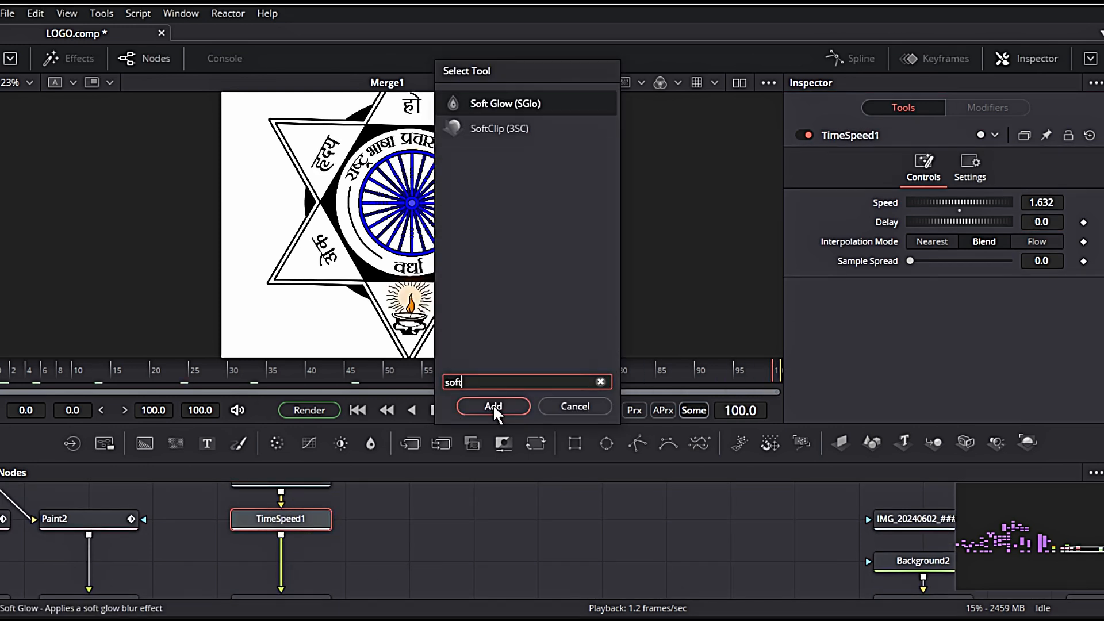
{"action": "left_click", "coordinate": [493, 407]}
{"action": "left_click_drag", "start_coordinate": [492, 368], "coordinate": [417, 372]}
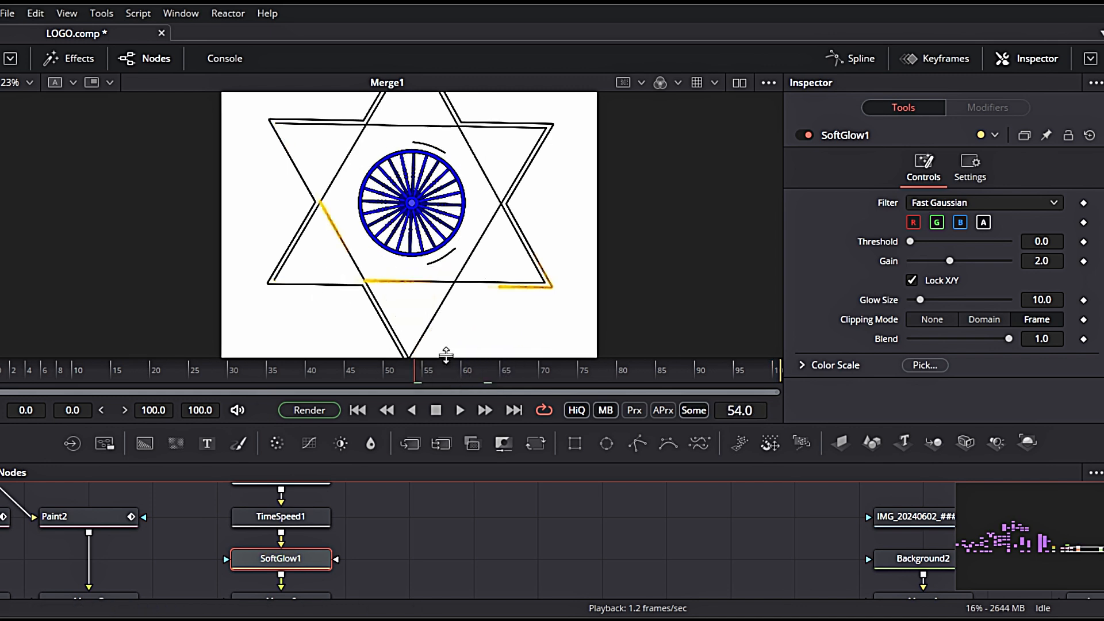
{"action": "left_click_drag", "start_coordinate": [910, 242], "coordinate": [917, 244]}
{"action": "left_click_drag", "start_coordinate": [920, 299], "coordinate": [923, 300]}
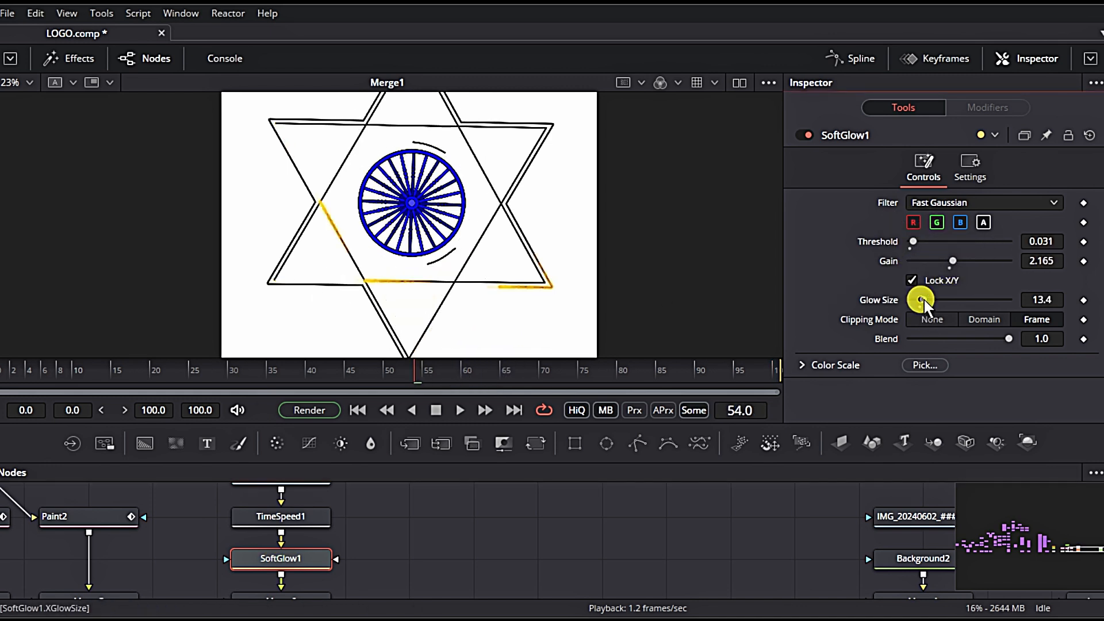
Step: Fit the whole logo in the viewer and play the animation from the start to review the glowing trails
{"action": "left_click", "coordinate": [29, 82]}
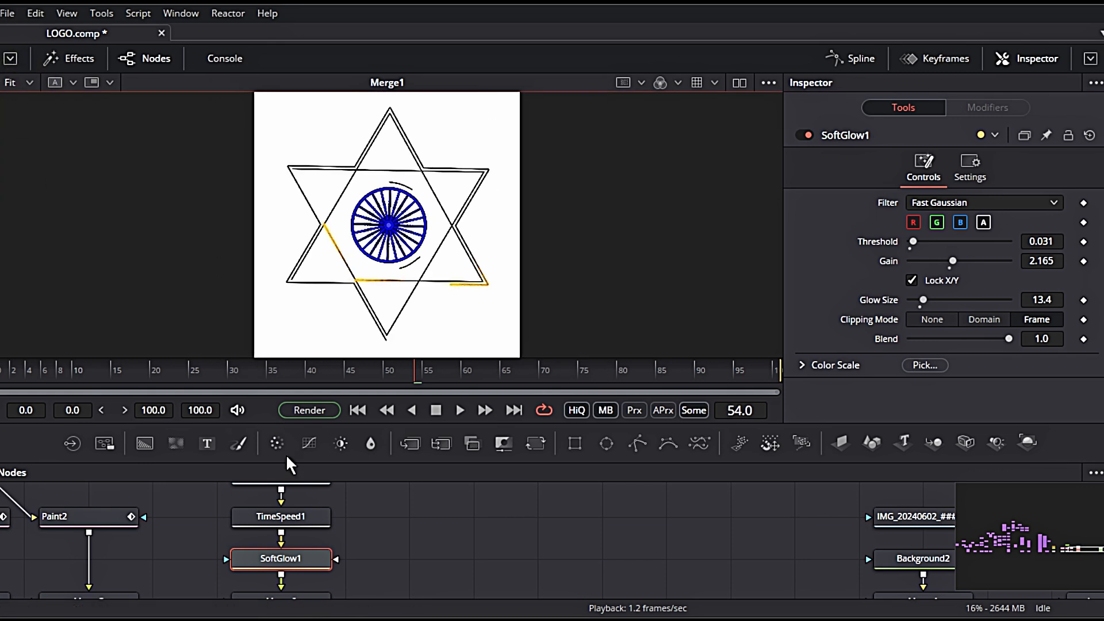
{"action": "scroll", "coordinate": [598, 552], "scroll_direction": "down", "scroll_amount": 6}
{"action": "left_click", "coordinate": [356, 410]}
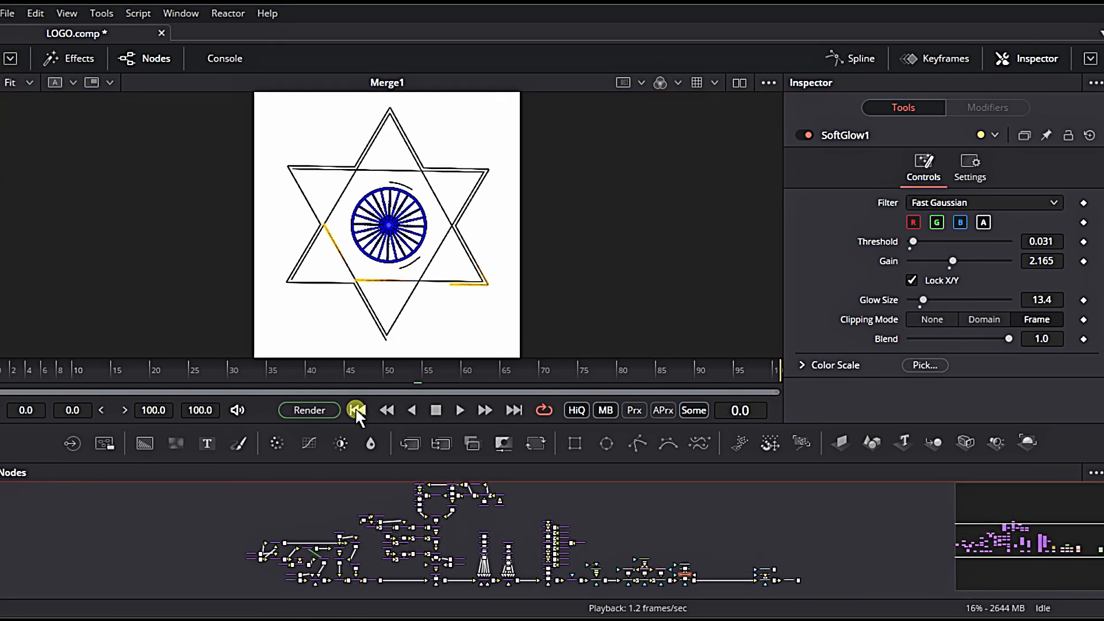
{"action": "left_click", "coordinate": [460, 410]}
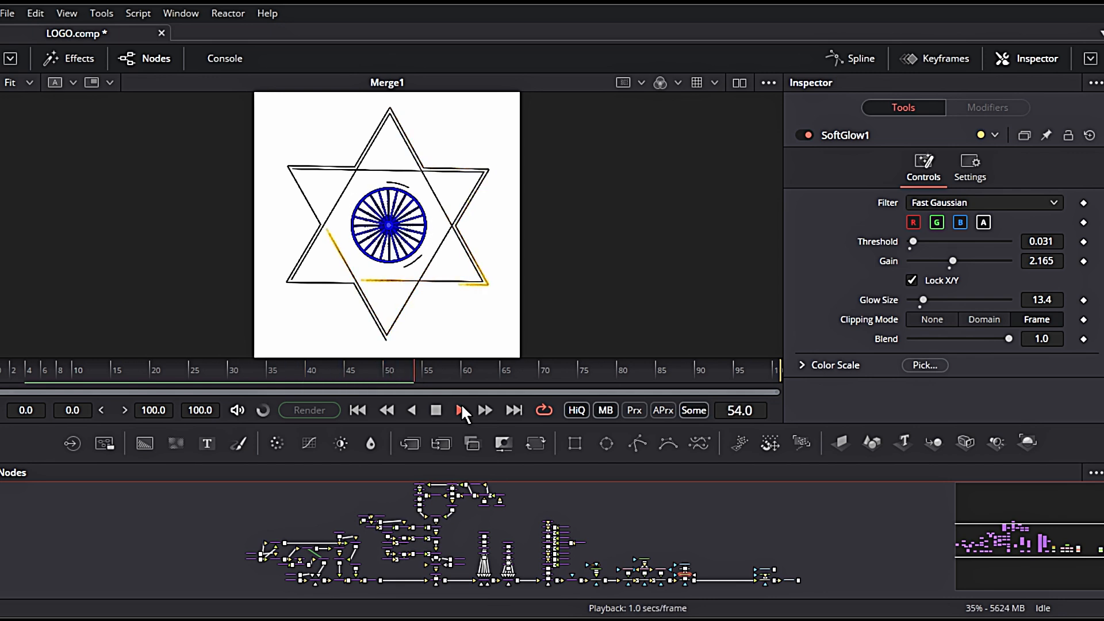
{"action": "left_click", "coordinate": [437, 410]}
Step: Try making Background2 fully transparent by setting its Alpha to 0, and check the result at frame 67
{"action": "scroll", "coordinate": [770, 533], "scroll_direction": "up", "scroll_amount": 5}
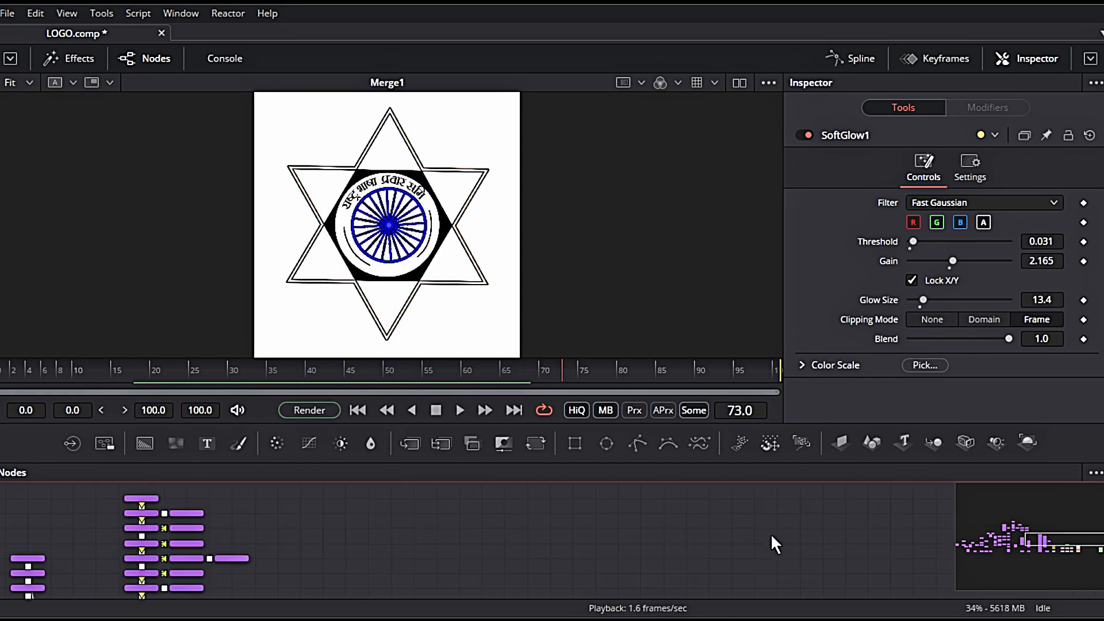
{"action": "scroll", "coordinate": [748, 540], "scroll_direction": "down", "scroll_amount": 3}
{"action": "left_click_drag", "start_coordinate": [700, 503], "coordinate": [484, 590]}
{"action": "scroll", "coordinate": [583, 550], "scroll_direction": "up", "scroll_amount": 3}
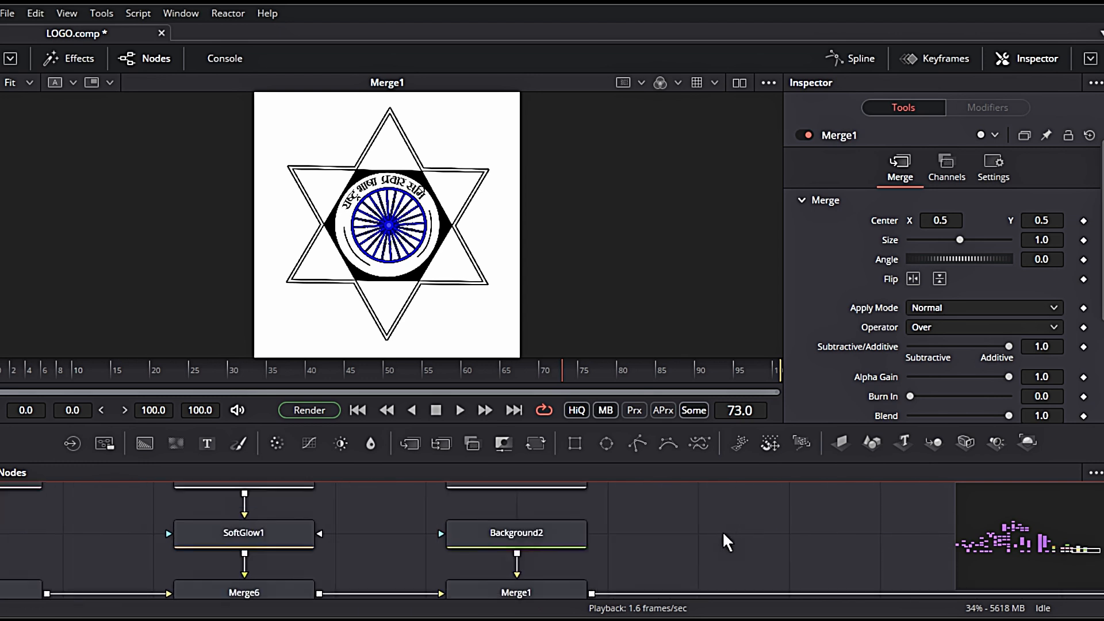
{"action": "scroll", "coordinate": [722, 537], "scroll_direction": "down", "scroll_amount": 2}
{"action": "left_click", "coordinate": [609, 544]}
{"action": "left_click_drag", "start_coordinate": [1008, 371], "coordinate": [817, 370]}
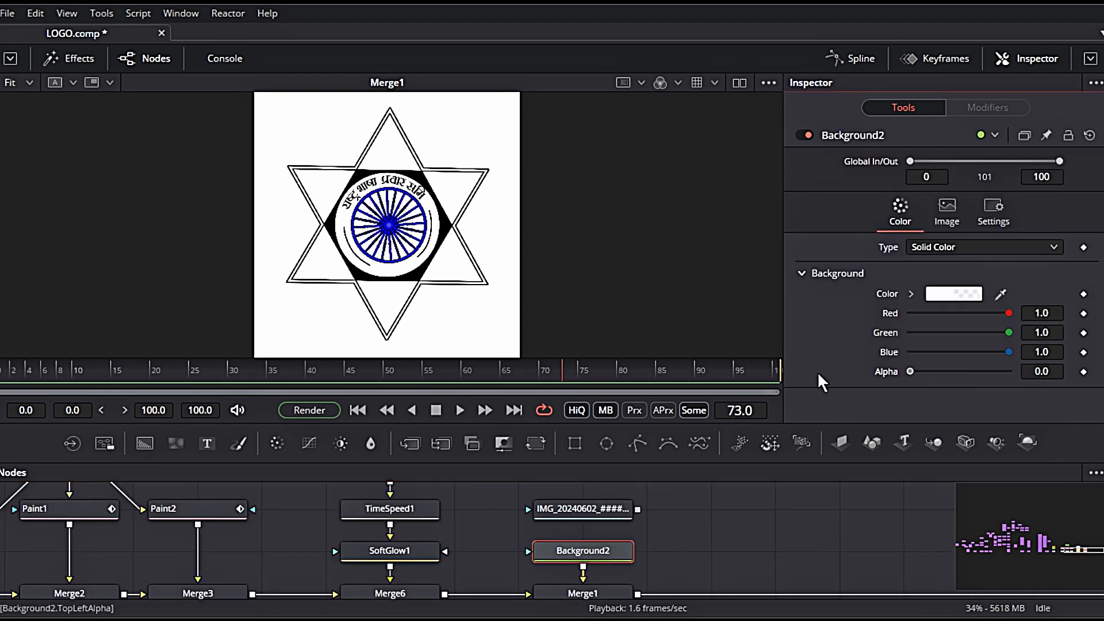
{"action": "left_click", "coordinate": [518, 369]}
{"action": "scroll", "coordinate": [583, 575], "scroll_direction": "down", "scroll_amount": 2}
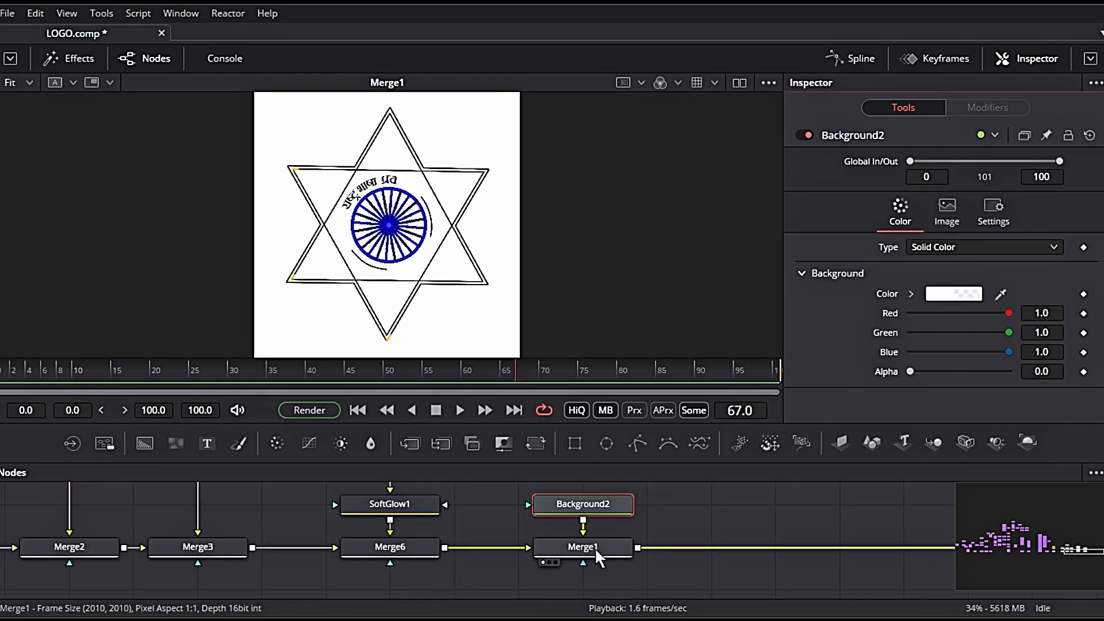
Step: Try changing Background2 to solid black with Alpha 1.0
{"action": "scroll", "coordinate": [595, 548], "scroll_direction": "up", "scroll_amount": 2}
{"action": "left_click", "coordinate": [954, 294]}
{"action": "left_click_drag", "start_coordinate": [731, 239], "coordinate": [736, 345]}
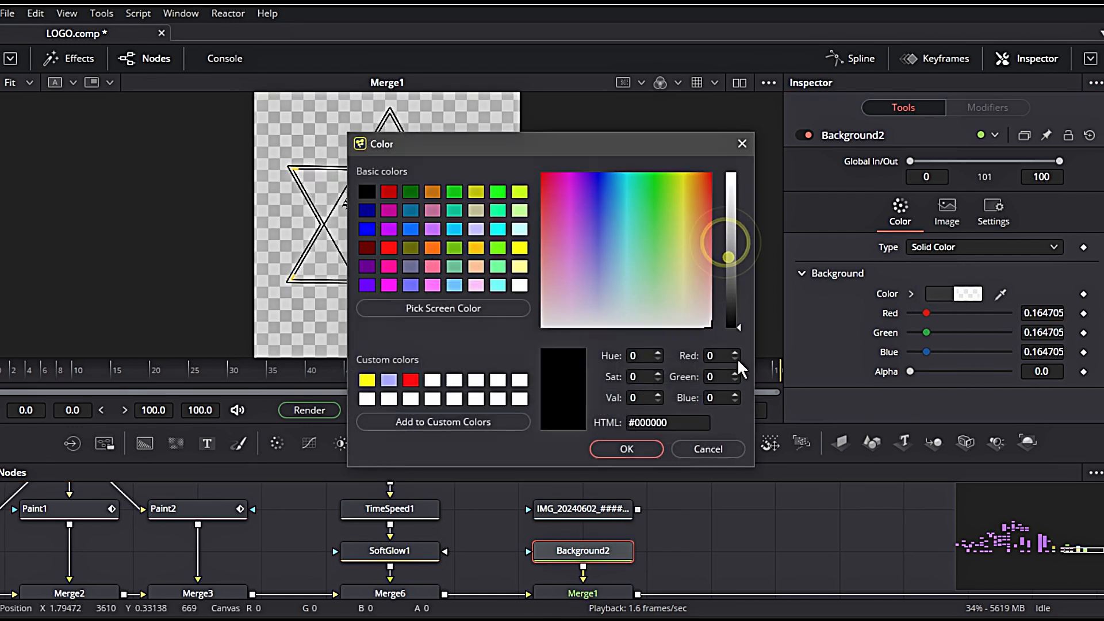
{"action": "left_click", "coordinate": [629, 449]}
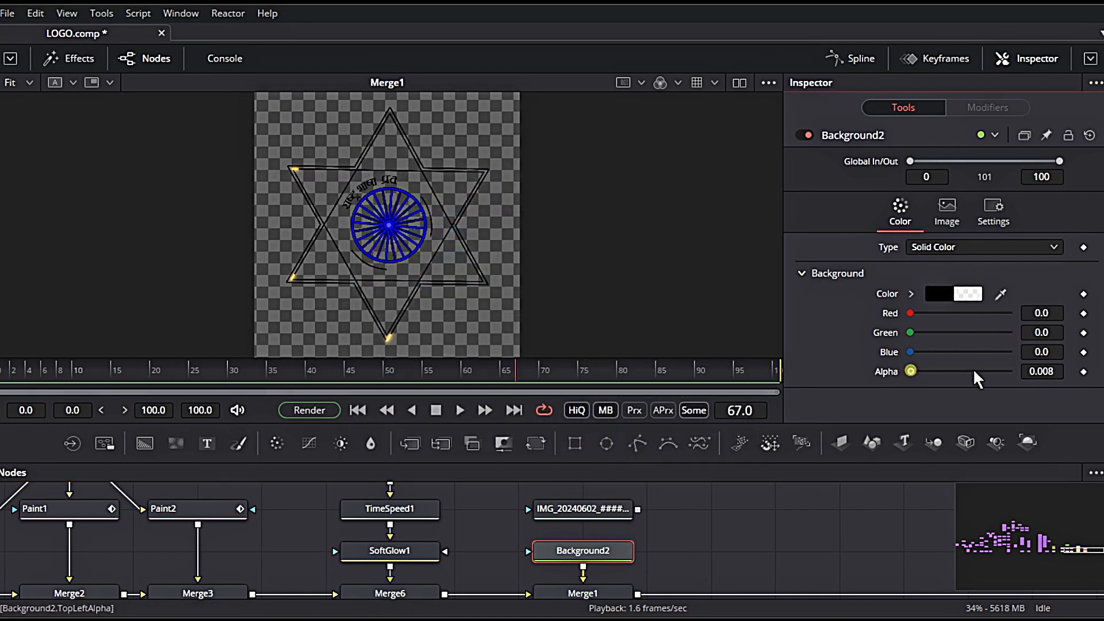
{"action": "left_click_drag", "start_coordinate": [973, 370], "coordinate": [1012, 371]}
Step: Try other colors on Background2, including pale yellow #faff97, and return it to white
{"action": "left_click", "coordinate": [950, 300]}
{"action": "left_click_drag", "start_coordinate": [614, 192], "coordinate": [660, 196]}
{"action": "left_click_drag", "start_coordinate": [729, 192], "coordinate": [744, 132]}
{"action": "left_click_drag", "start_coordinate": [660, 196], "coordinate": [652, 256]}
{"action": "left_click", "coordinate": [627, 450]}
{"action": "left_click", "coordinate": [942, 296]}
{"action": "left_click", "coordinate": [589, 260]}
{"action": "left_click_drag", "start_coordinate": [547, 209], "coordinate": [681, 263]}
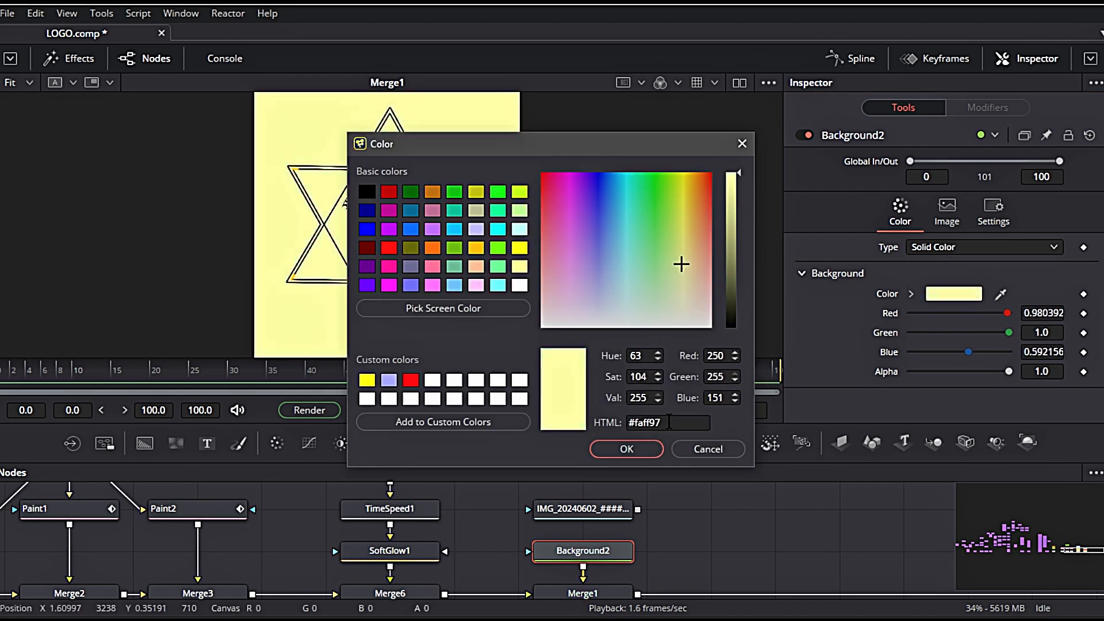
{"action": "left_click_drag", "start_coordinate": [575, 147], "coordinate": [729, 153]}
{"action": "left_click_drag", "start_coordinate": [783, 320], "coordinate": [694, 334]}
{"action": "left_click", "coordinate": [785, 456]}
Step: Go to frame 81 and move the Logo_Tut_.png saver close beside Merge1
{"action": "left_click_drag", "start_coordinate": [540, 370], "coordinate": [624, 378]}
{"action": "left_click_drag", "start_coordinate": [825, 548], "coordinate": [501, 512]}
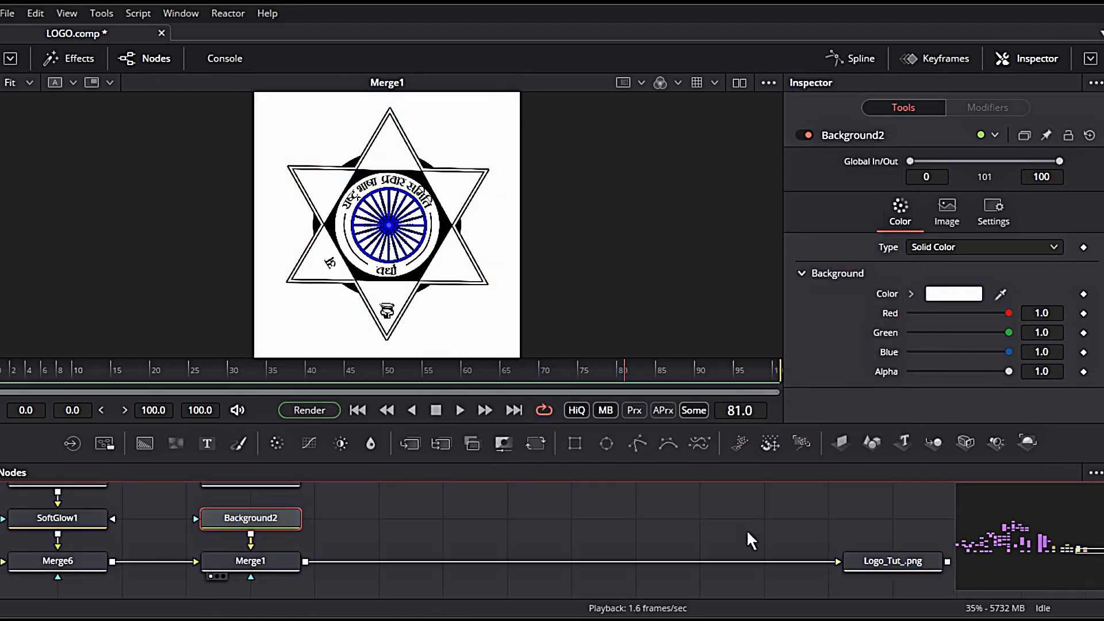
{"action": "scroll", "coordinate": [746, 529], "scroll_direction": "down", "scroll_amount": 3}
{"action": "left_click_drag", "start_coordinate": [811, 542], "coordinate": [592, 557]}
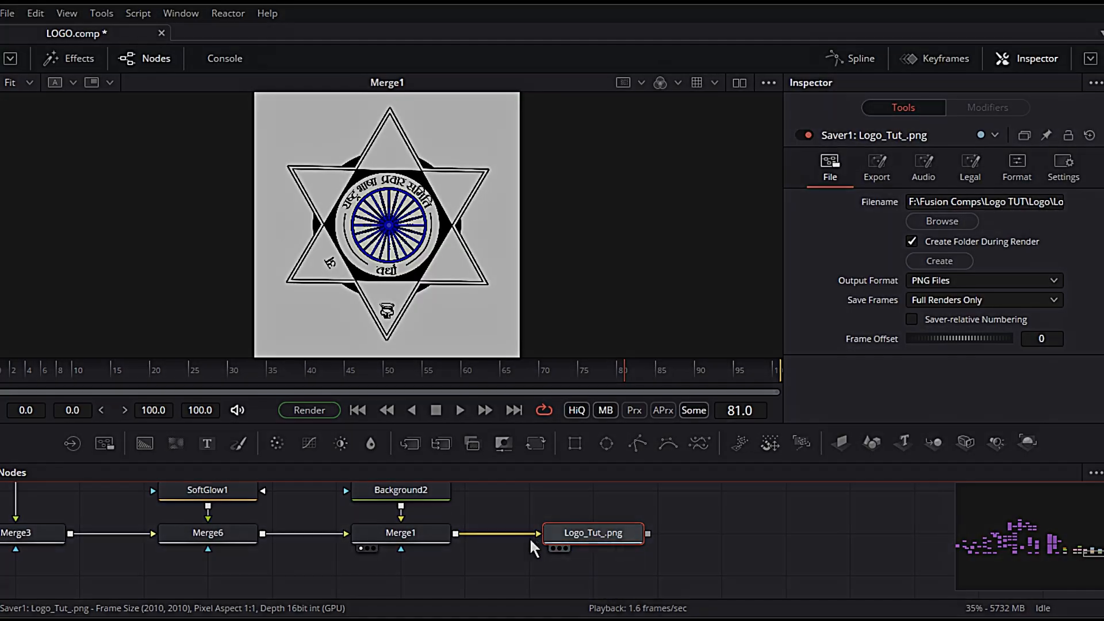